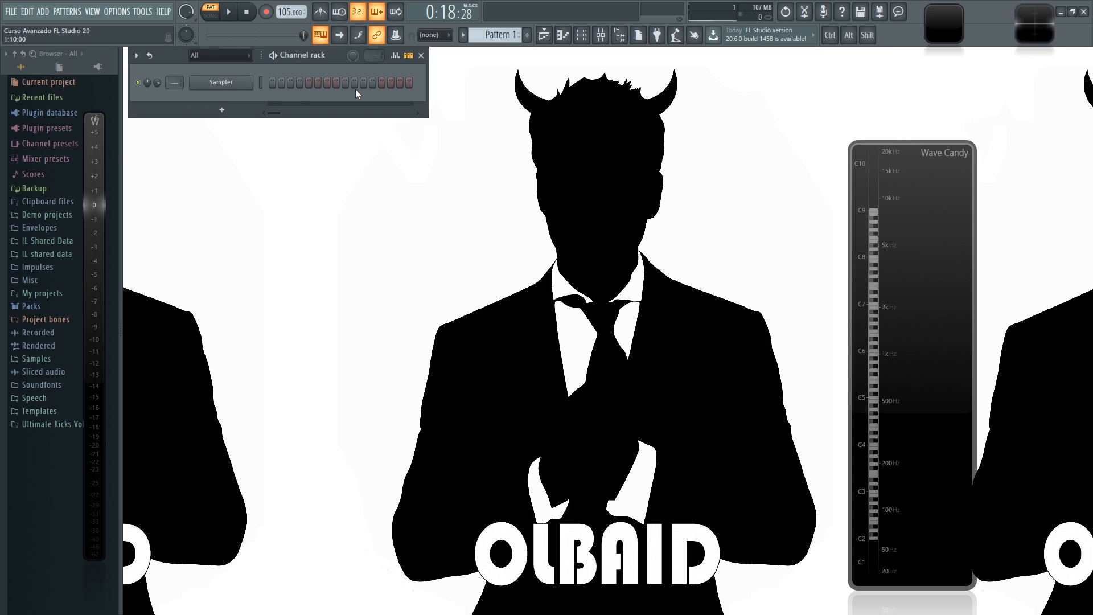
Add a Harmor channel to the channel rack, enlarge the Wave Candy oscilloscope and reposition the Harmor window below it
left_click(221, 110)
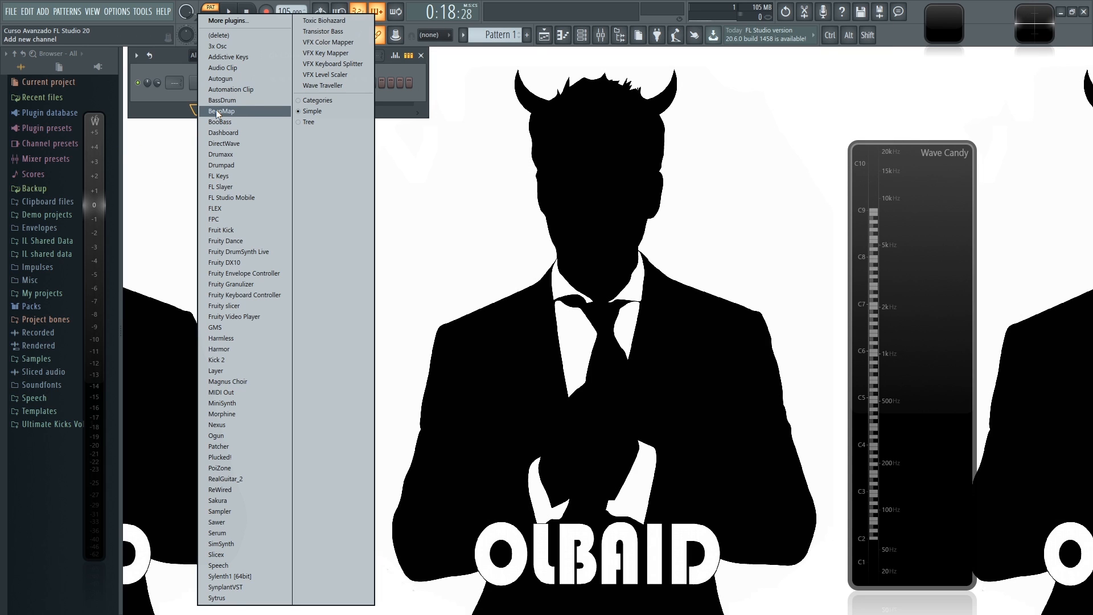
left_click(241, 350)
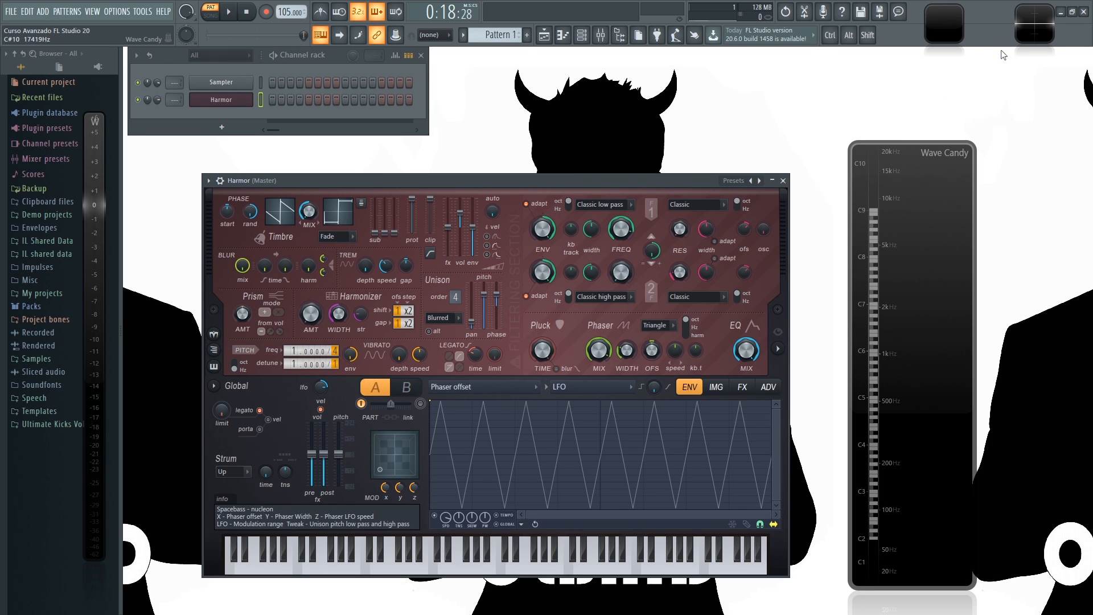
double_click(1022, 21)
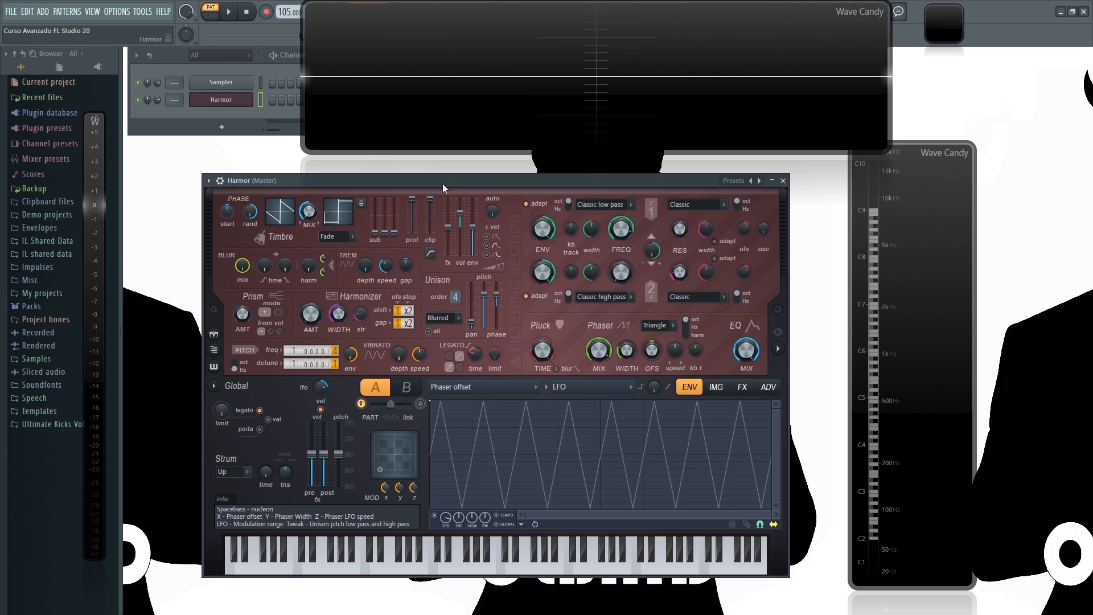
left_click_drag(443, 183, 430, 188)
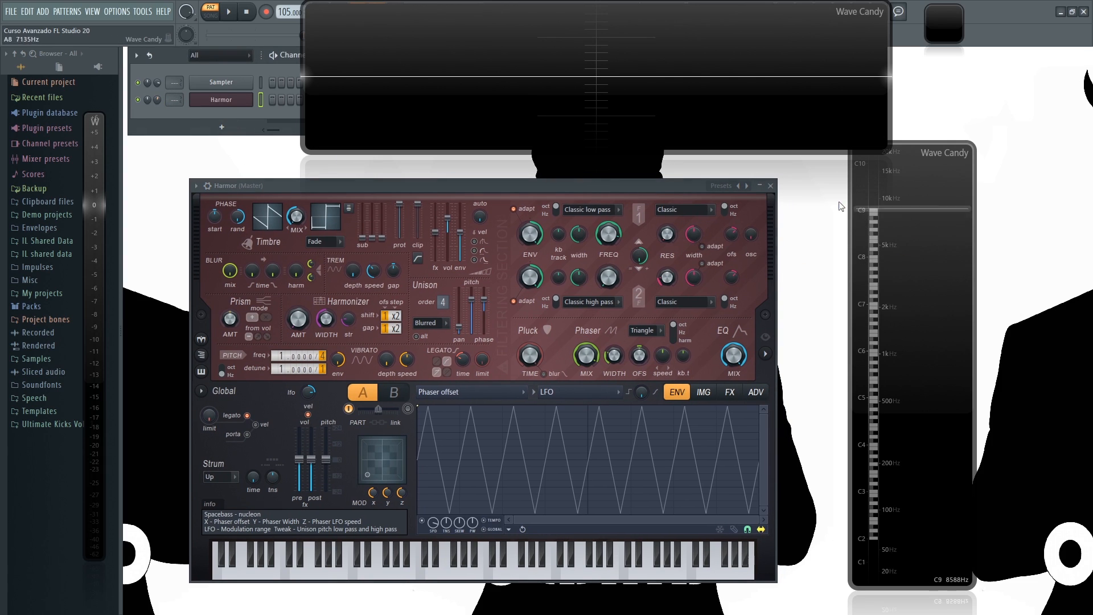
Show Harmor's detailed channel settings and reposition its window so the whole interface fits below the oscilloscope
left_click(208, 186)
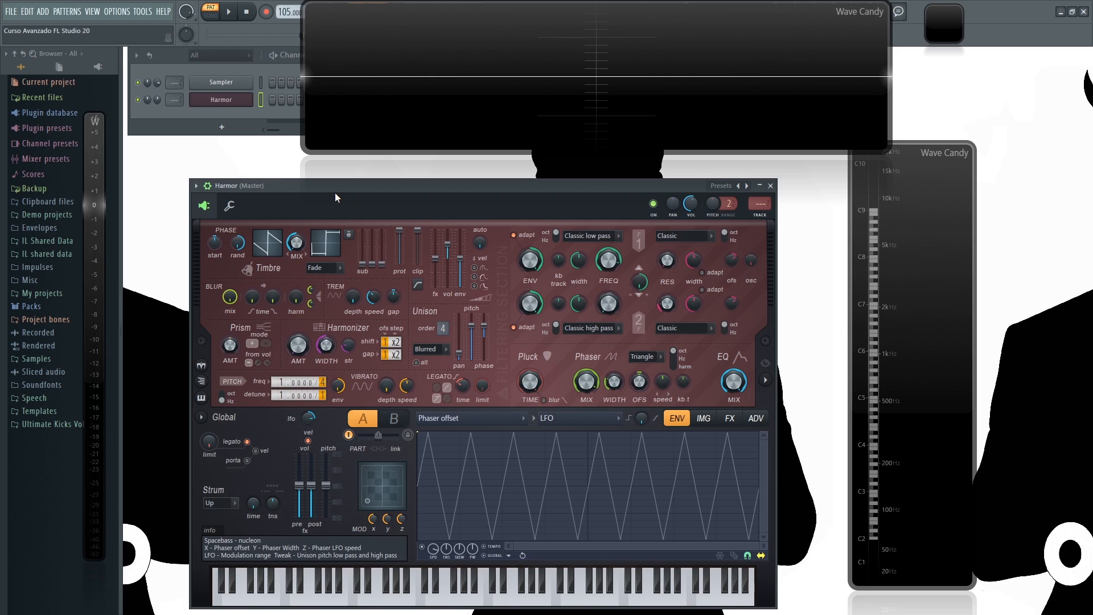
left_click_drag(542, 187, 532, 168)
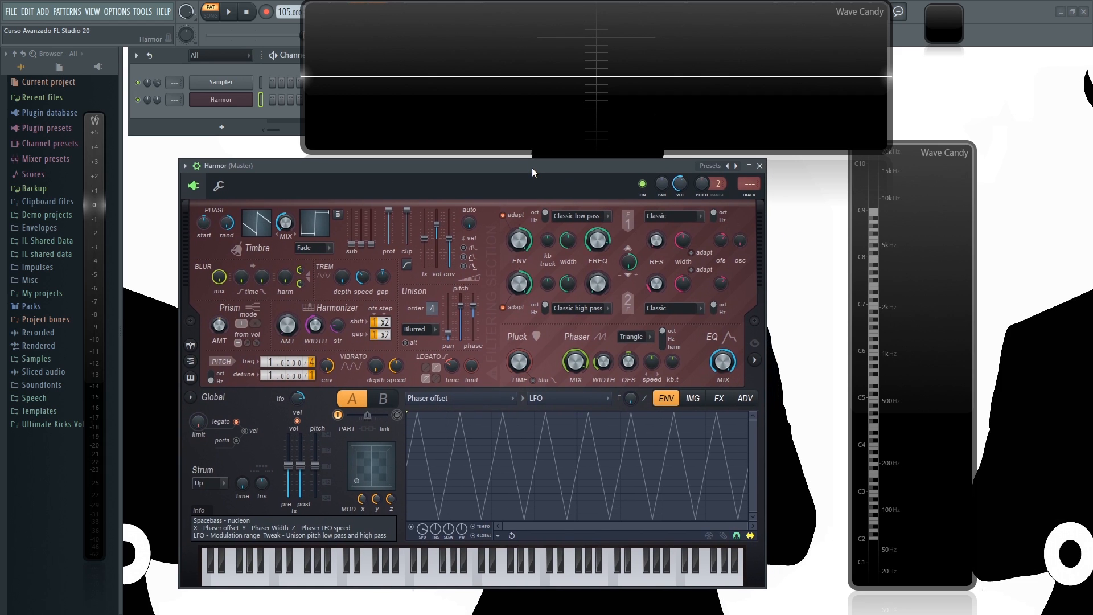
left_click_drag(513, 169, 484, 162)
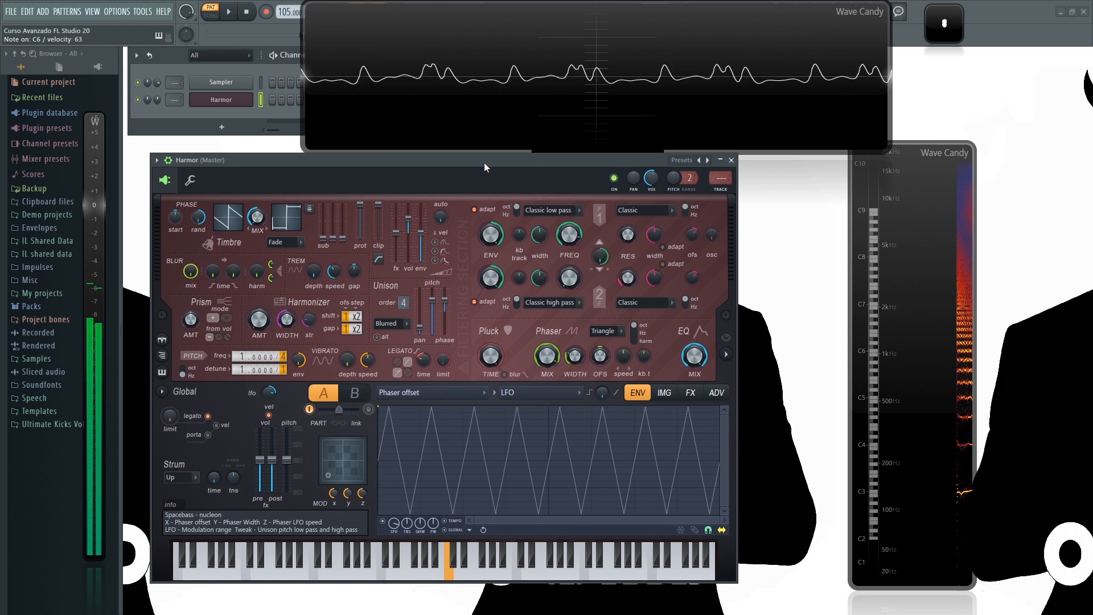
Audition the bass presets Dub steppy 2 and Fate oh fate in Harmor
left_click(701, 160)
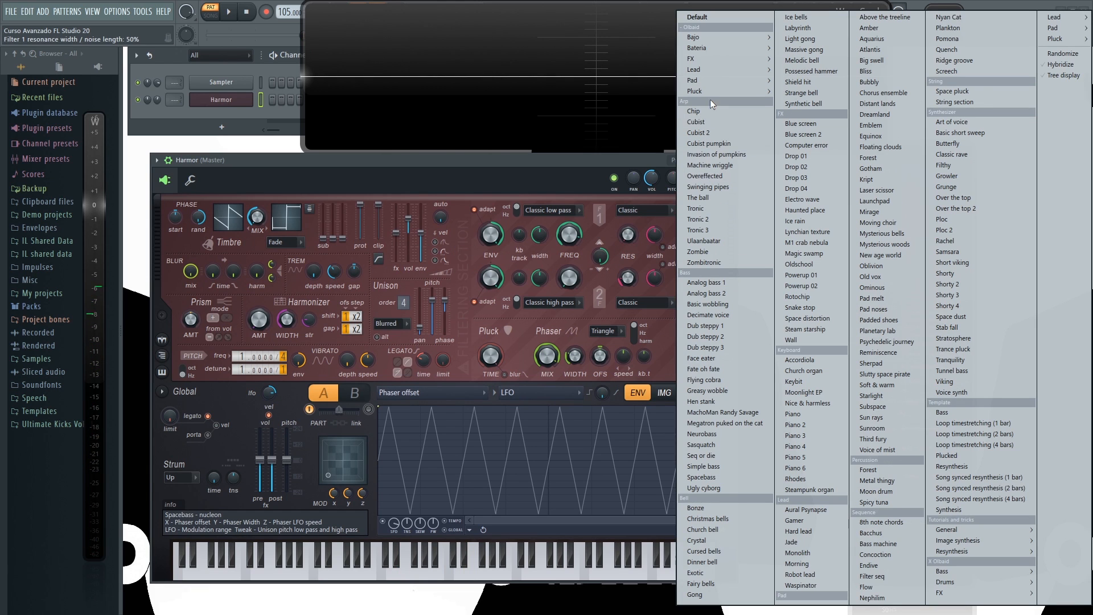
left_click(579, 160)
left_click(702, 161)
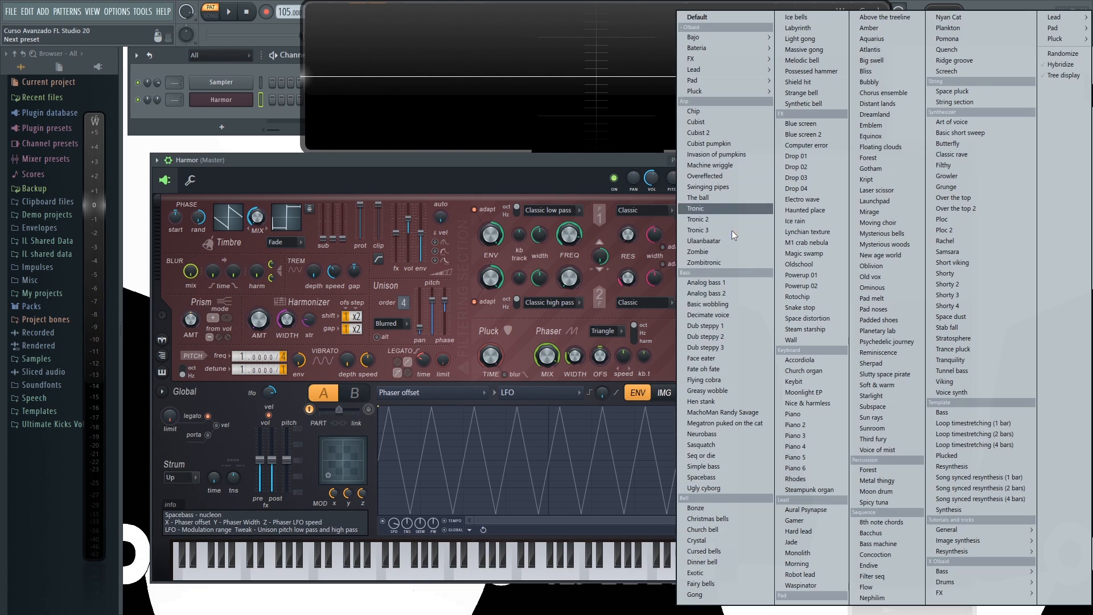
left_click(710, 333)
left_click(705, 162)
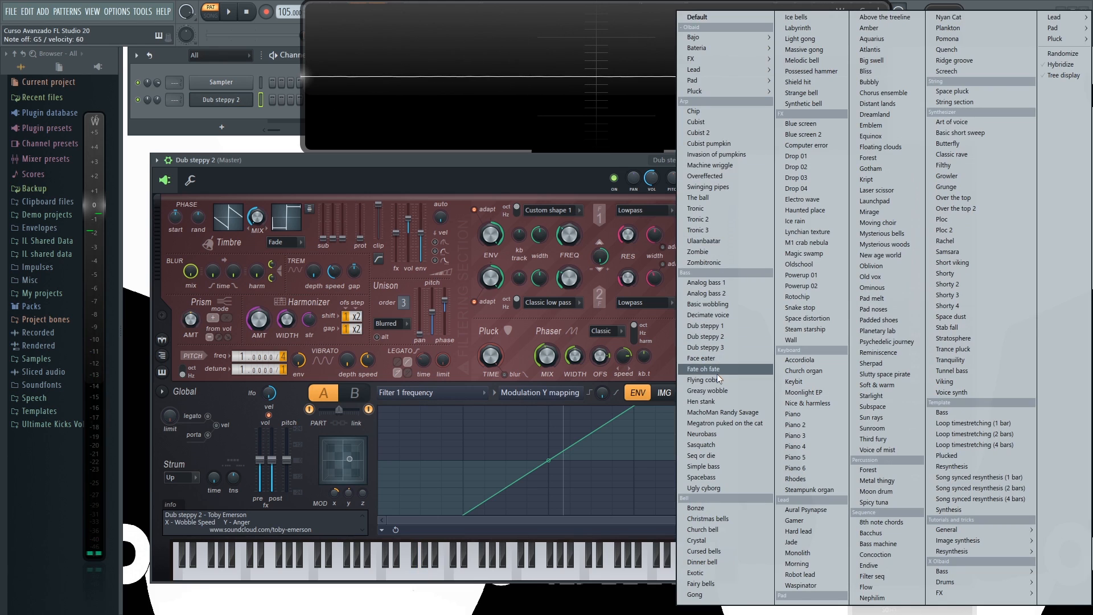
left_click(750, 355)
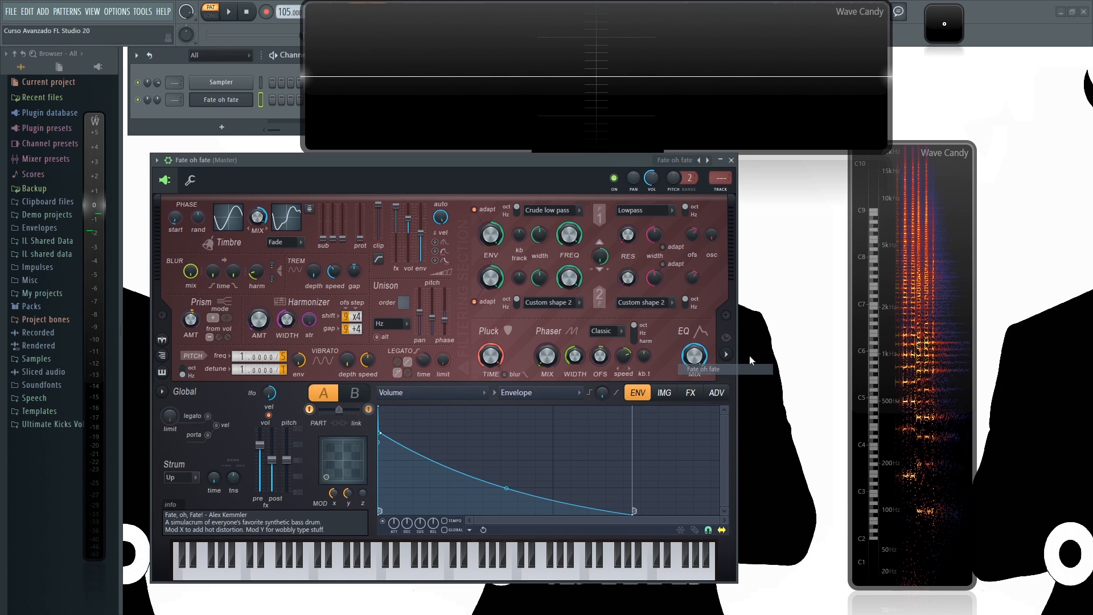
Audition the FX preset Oldschool and the arp preset Tronic 2
left_click(707, 161)
left_click(809, 264)
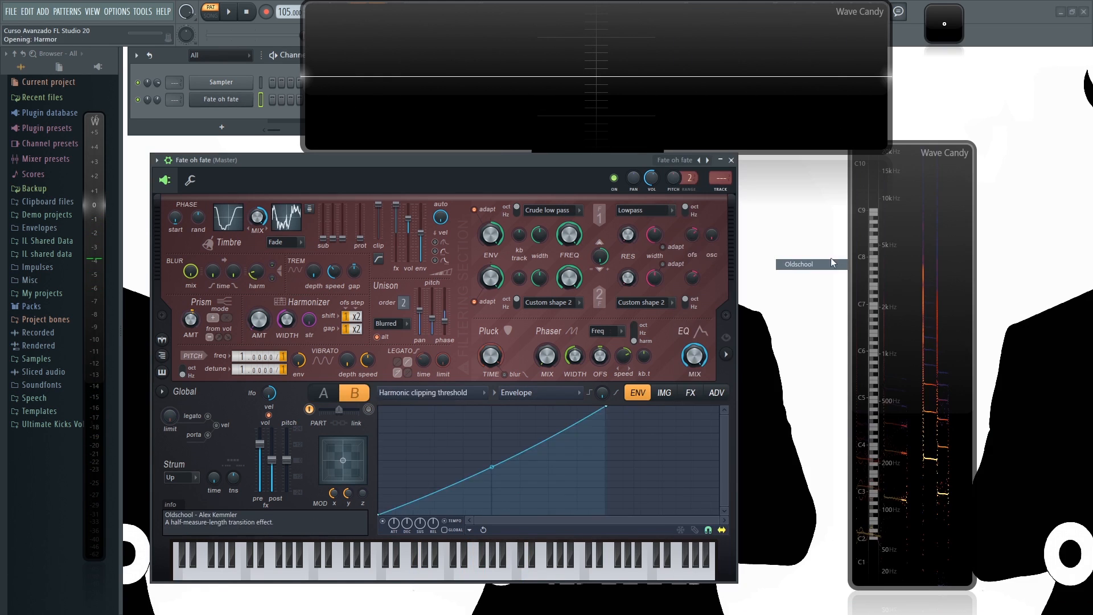
left_click(700, 162)
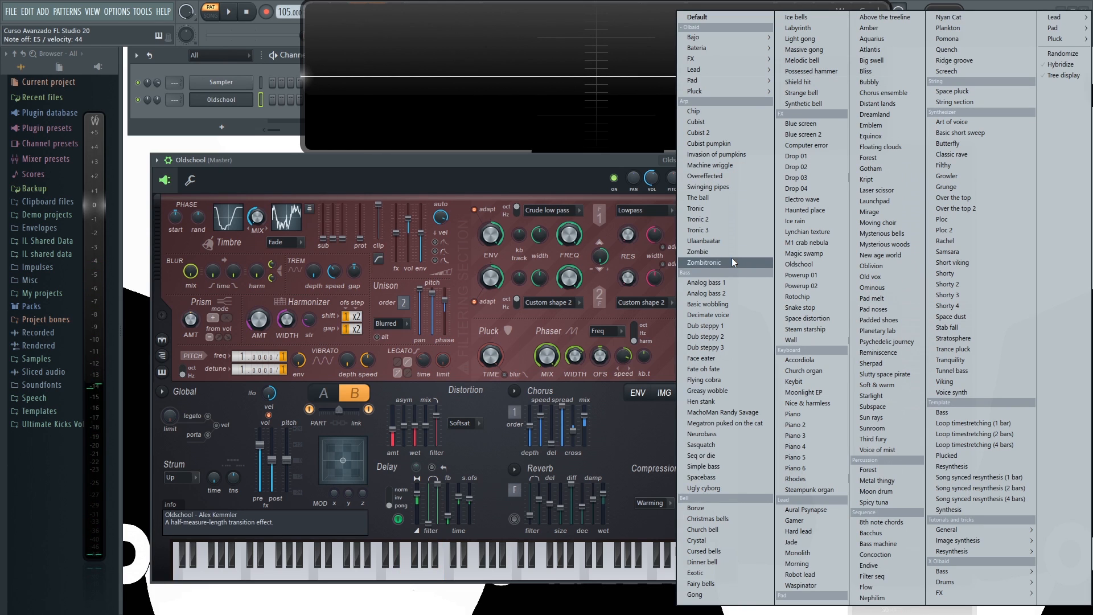
left_click(729, 221)
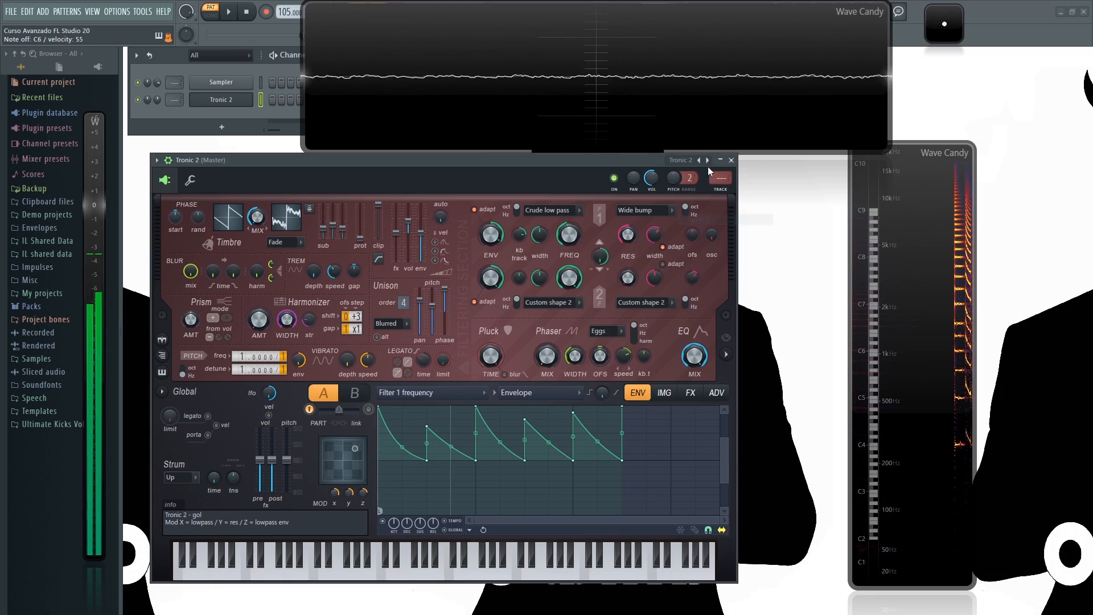
Advance through the presets following Tronic 2 as far as Zombie
left_click(708, 161)
left_click(707, 161)
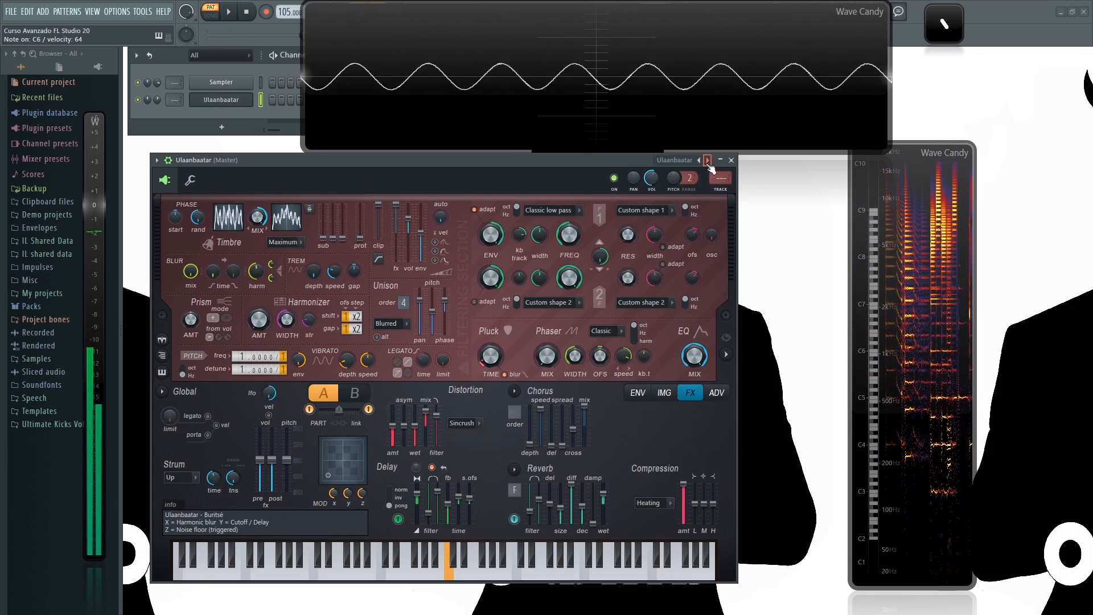
left_click(707, 161)
Load the Ugly cyborg bass preset and go back through the preceding presets to Simple bass
left_click(706, 163)
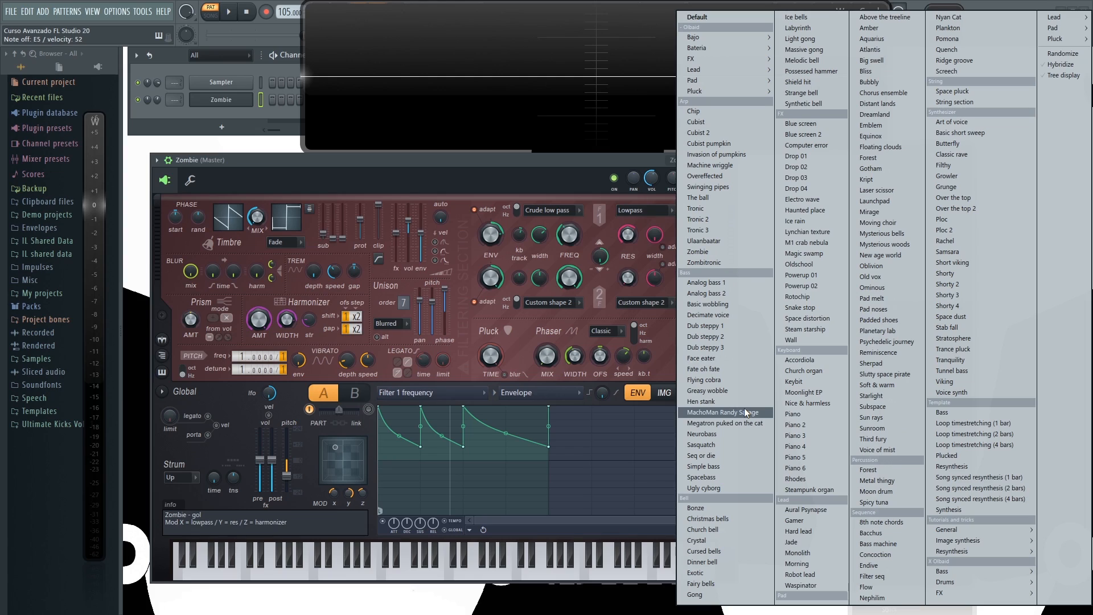
left_click(739, 487)
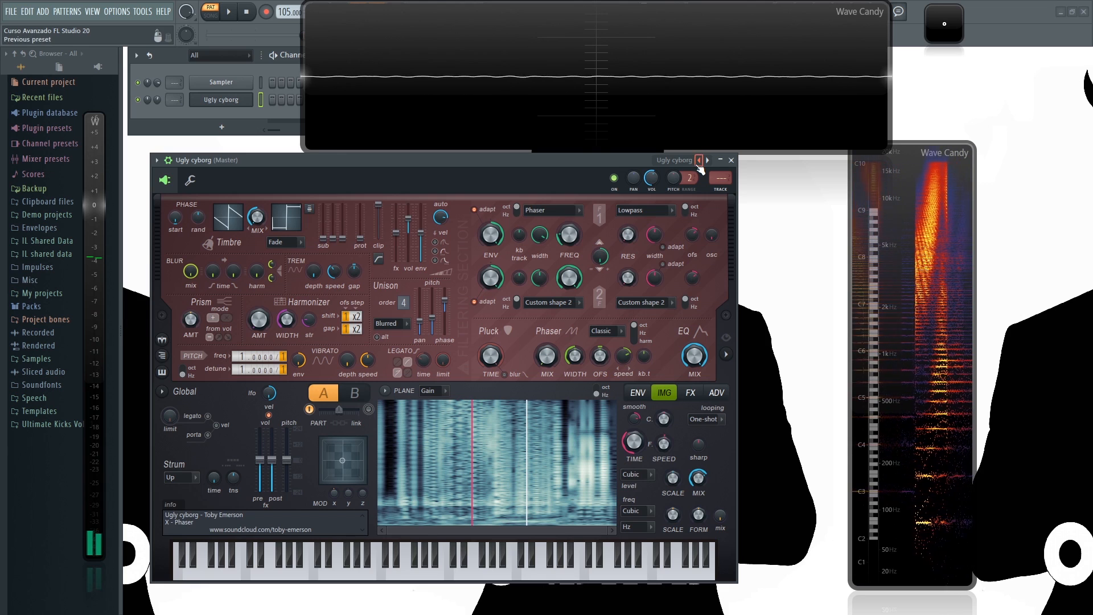
left_click(699, 161)
left_click(699, 160)
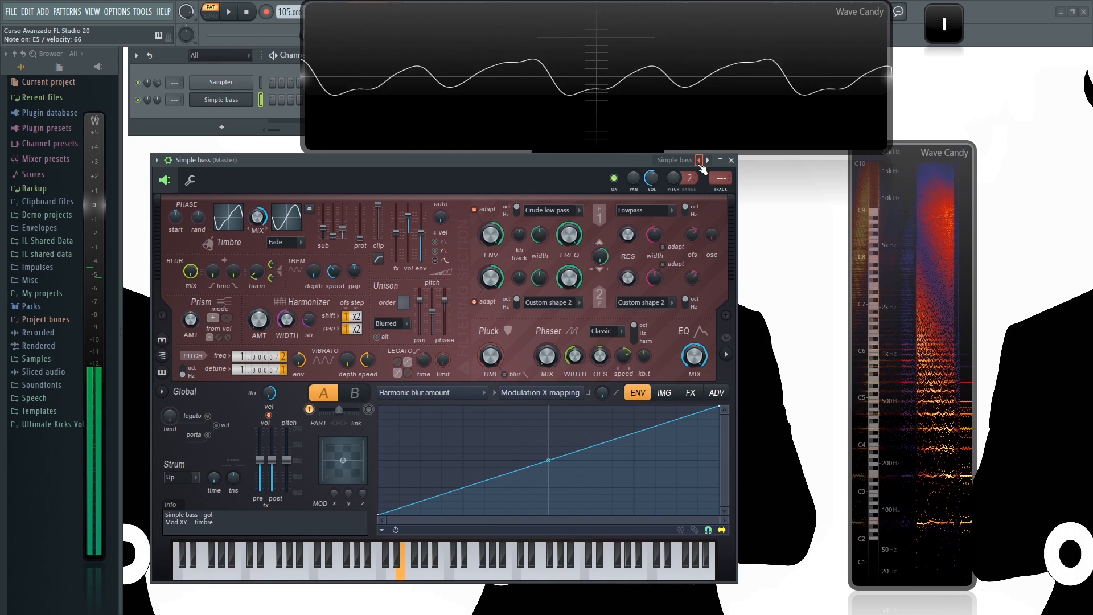
Look through the preset list, including the lead sounds, and load the Default preset in Harmor
left_click(678, 160)
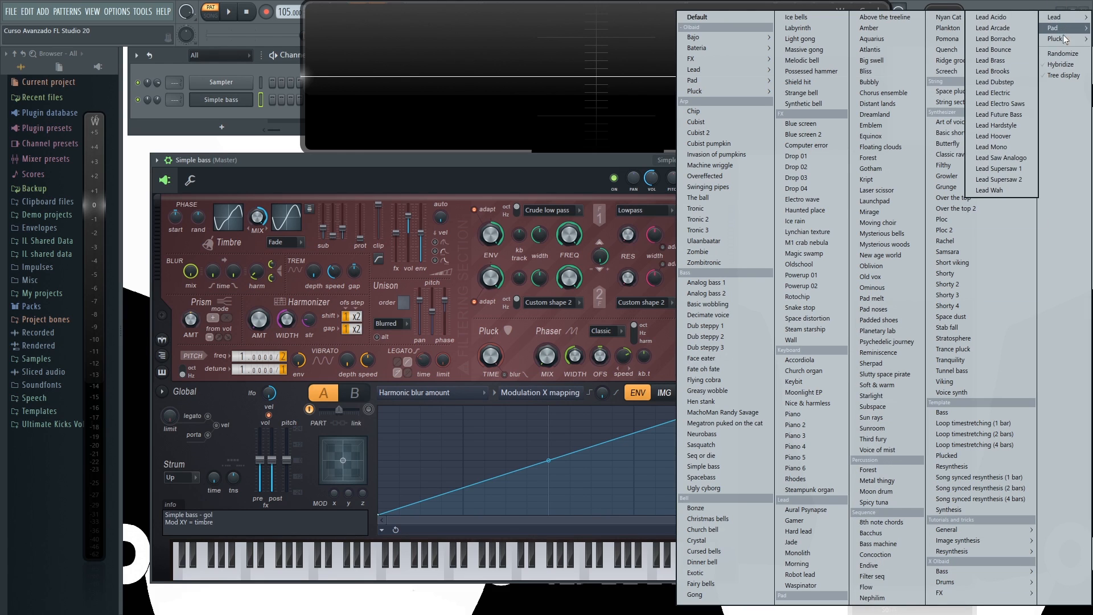
left_click(538, 159)
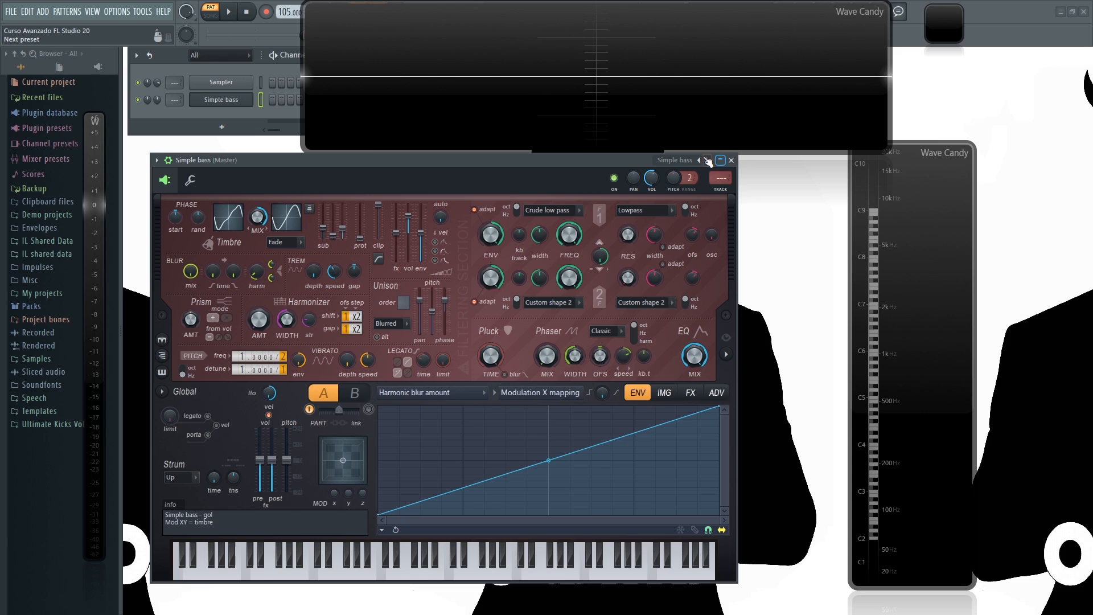
right_click(709, 162)
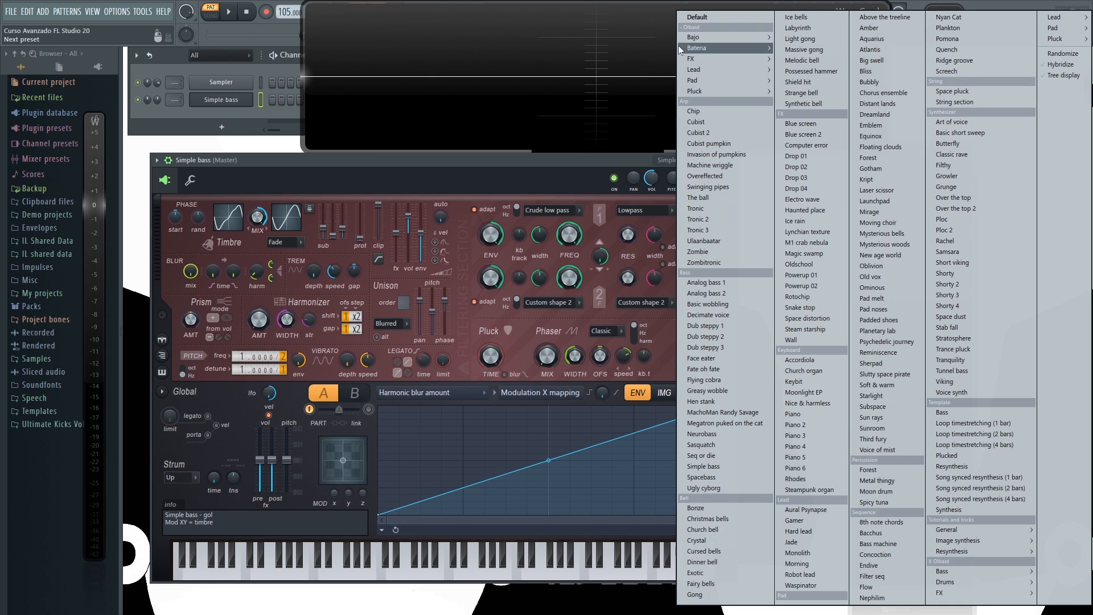
left_click(697, 18)
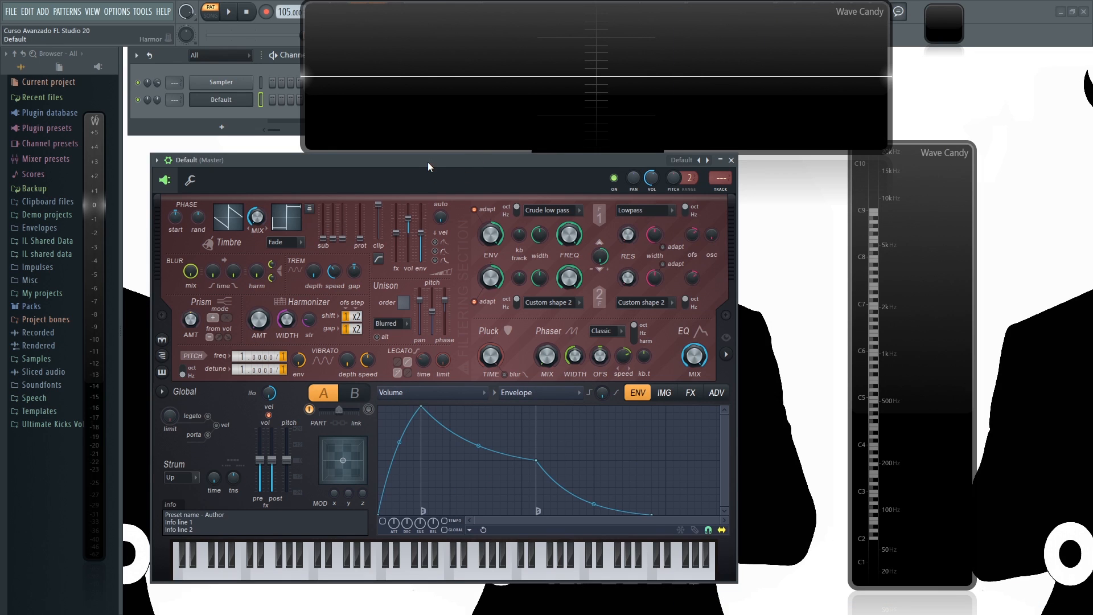
Play test notes with the default sound, view the channel's miscellaneous functions and return to the Harmor interface
key("q")
key("c")
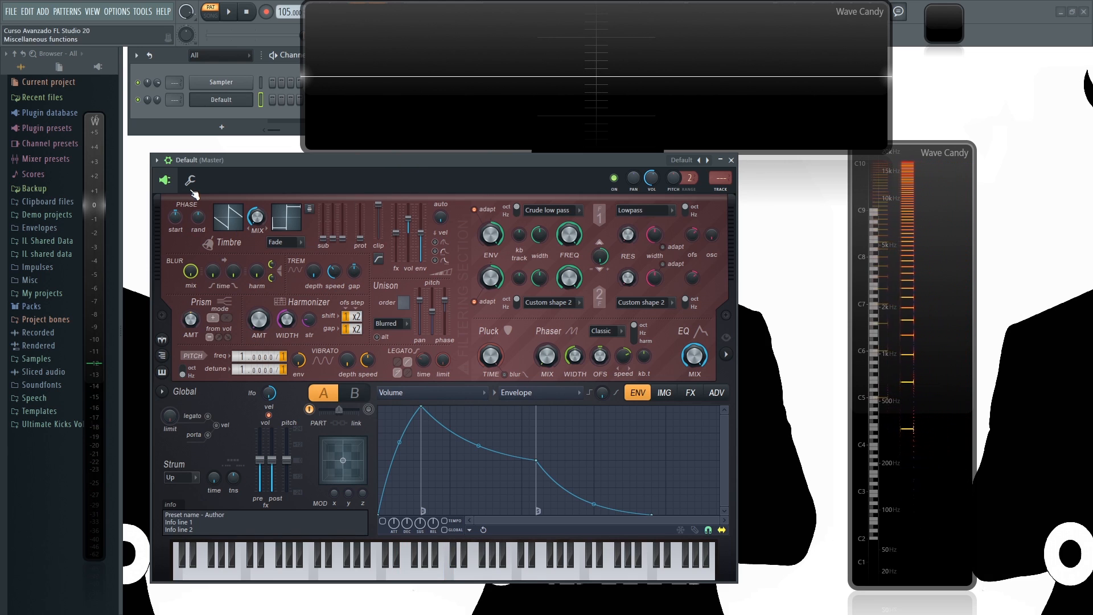
left_click(192, 182)
key("q")
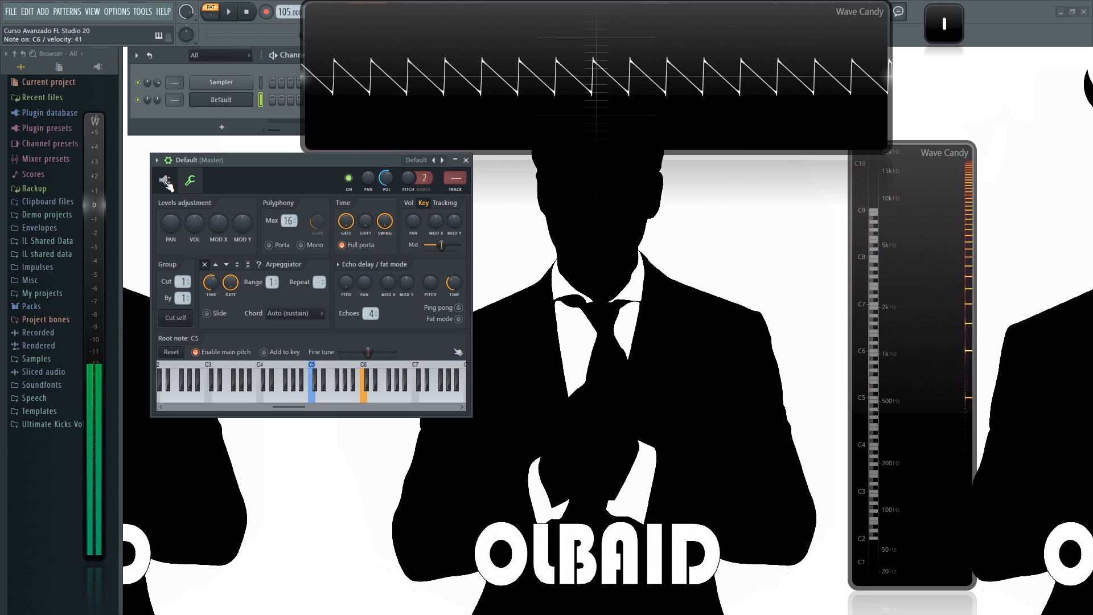
left_click(166, 181)
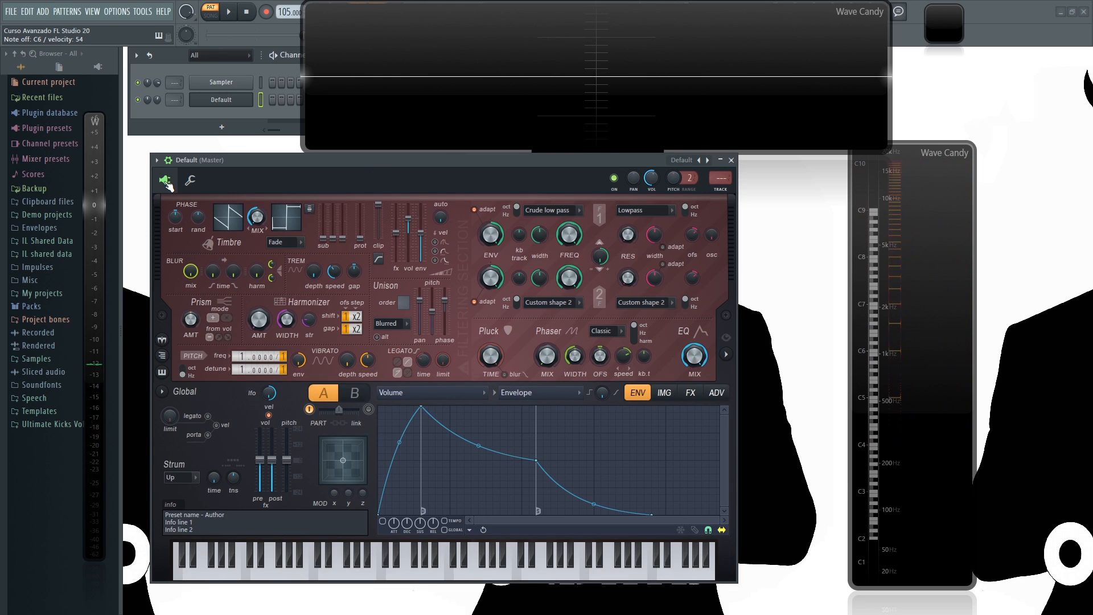
Shift the timbre mix fully to the second waveform, play test notes around the change and reposition the Harmor window
key("z")
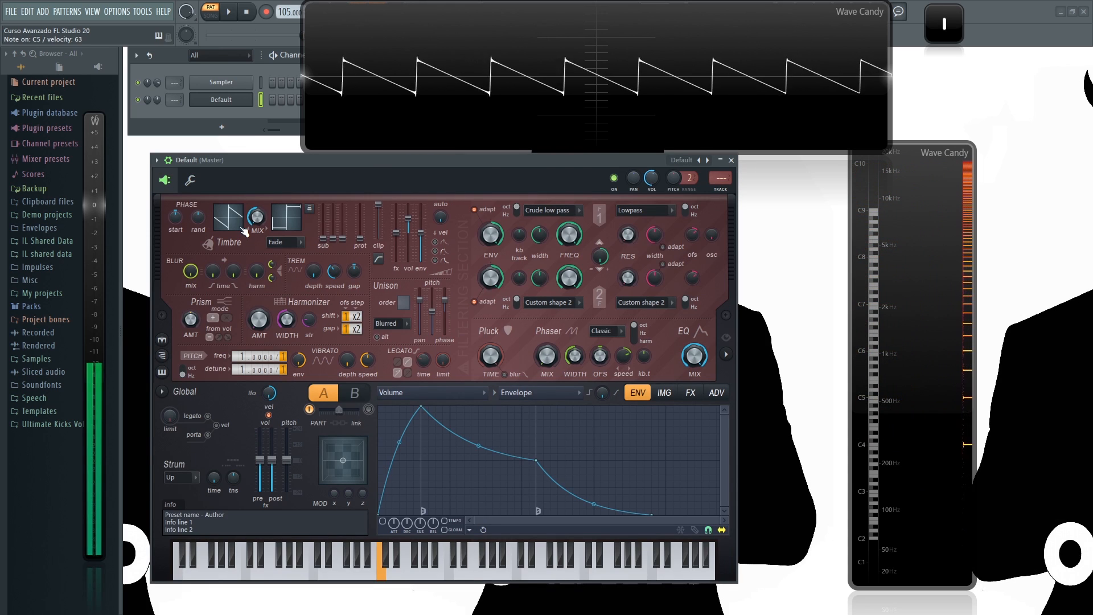
left_click_drag(259, 223, 260, 171)
key("z")
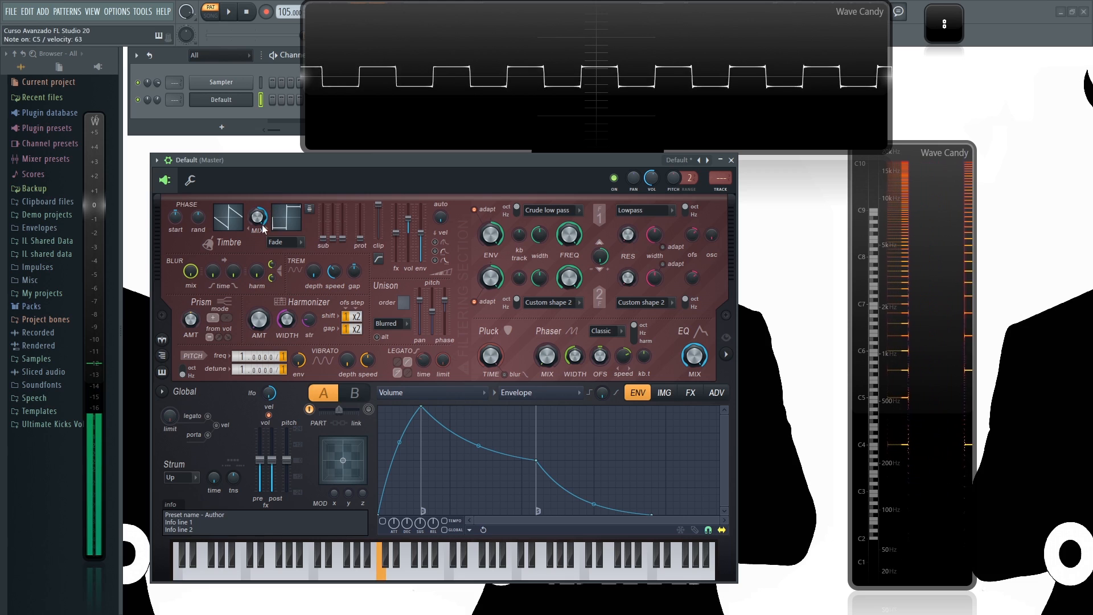
left_click_drag(330, 166, 358, 170)
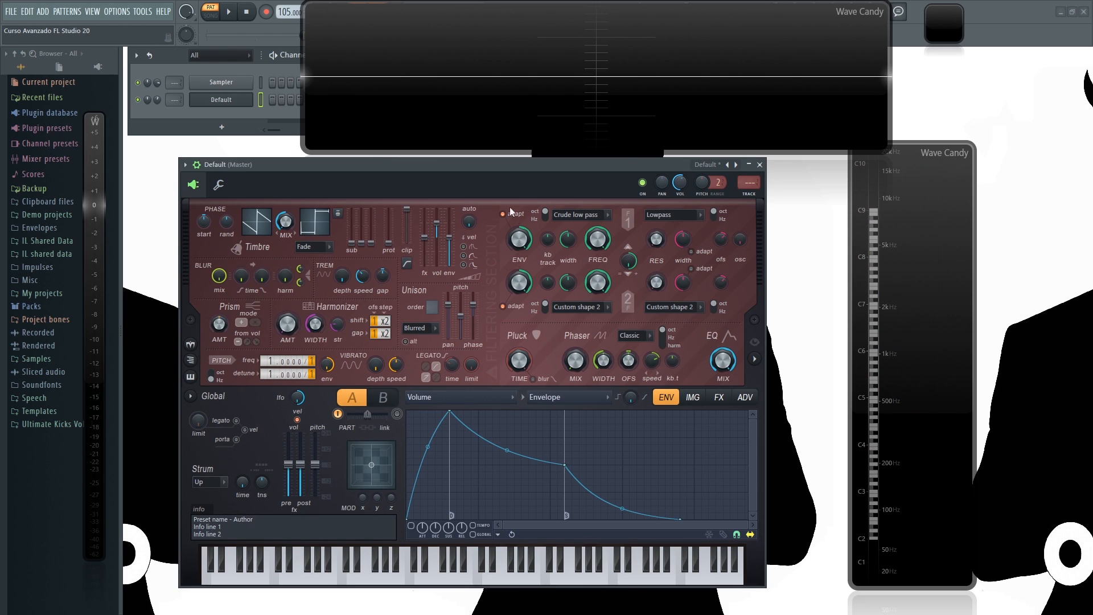
Switch back and forth between Harmor's parts A and B to compare their settings
left_click(385, 399)
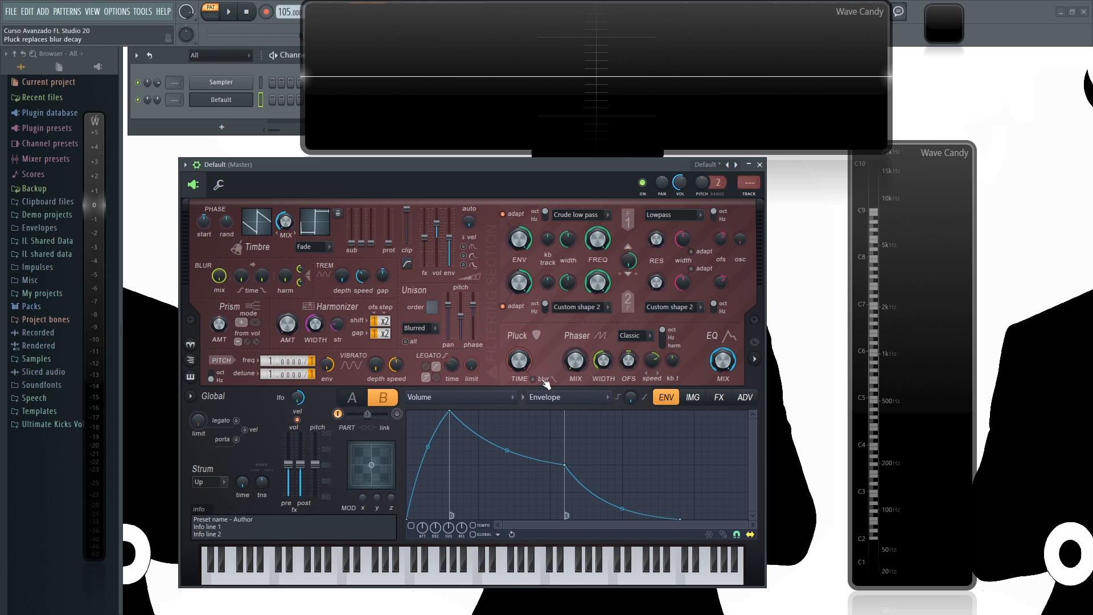
left_click(353, 402)
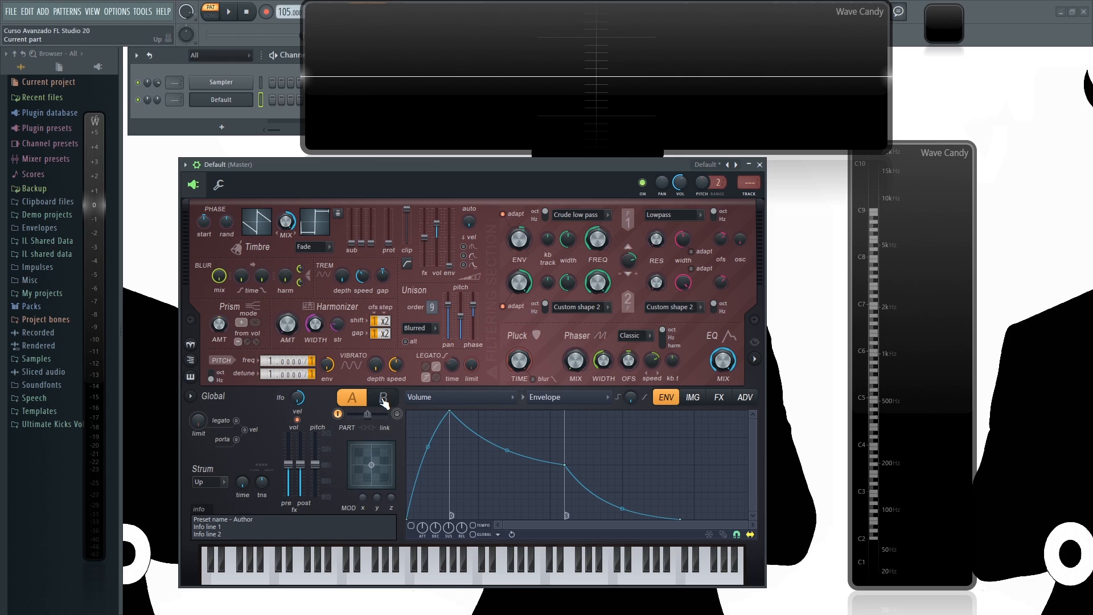
left_click(384, 401)
left_click(358, 403)
left_click(385, 403)
left_click(354, 404)
left_click(385, 403)
left_click(357, 404)
left_click(384, 400)
left_click(359, 401)
Toggle part A's activation, enable part B and try the mix slider between the two parts
left_click(340, 415)
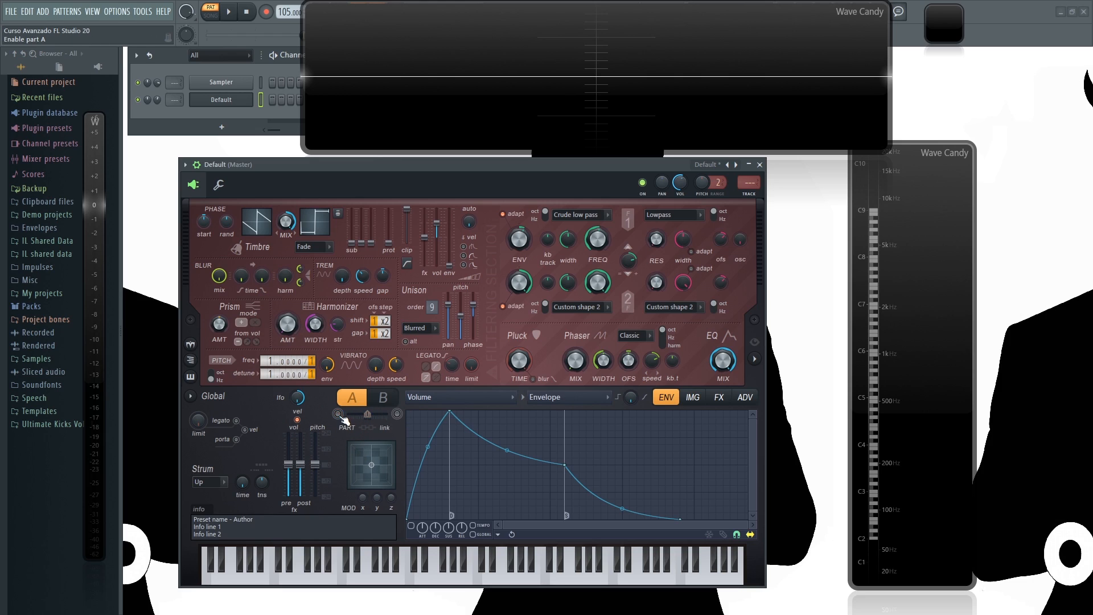
left_click(398, 415)
mouse_move(375, 414)
left_mouse_down()
mouse_move(388, 414)
mouse_move(356, 414)
left_mouse_up()
Examine the editor's available target parameters and its envelope, LFO and mapping options, keeping Volume and Envelope selected
left_click(465, 402)
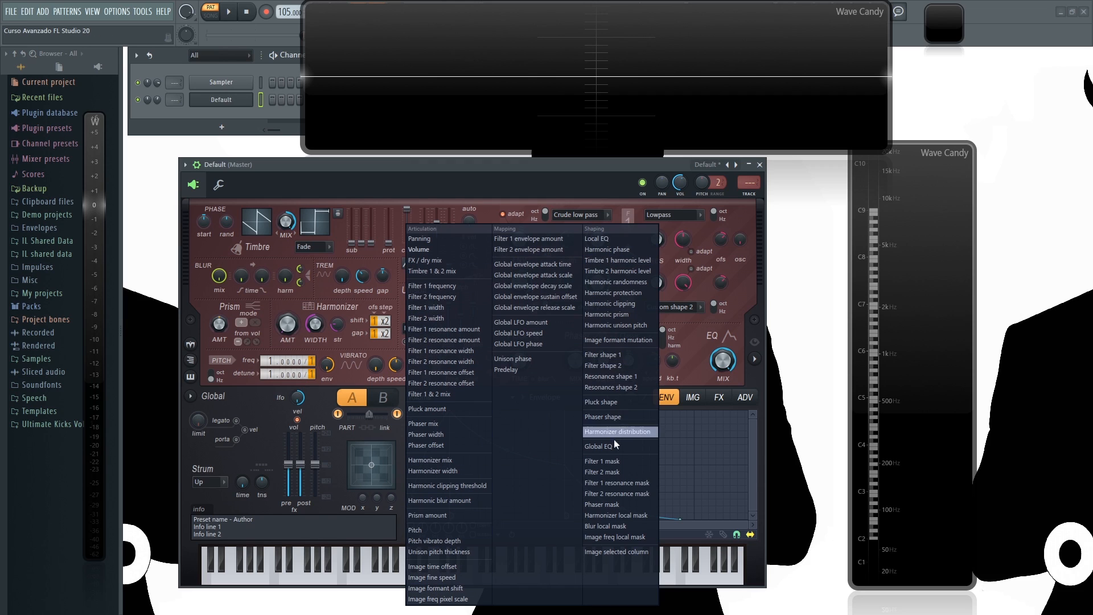
left_click(593, 159)
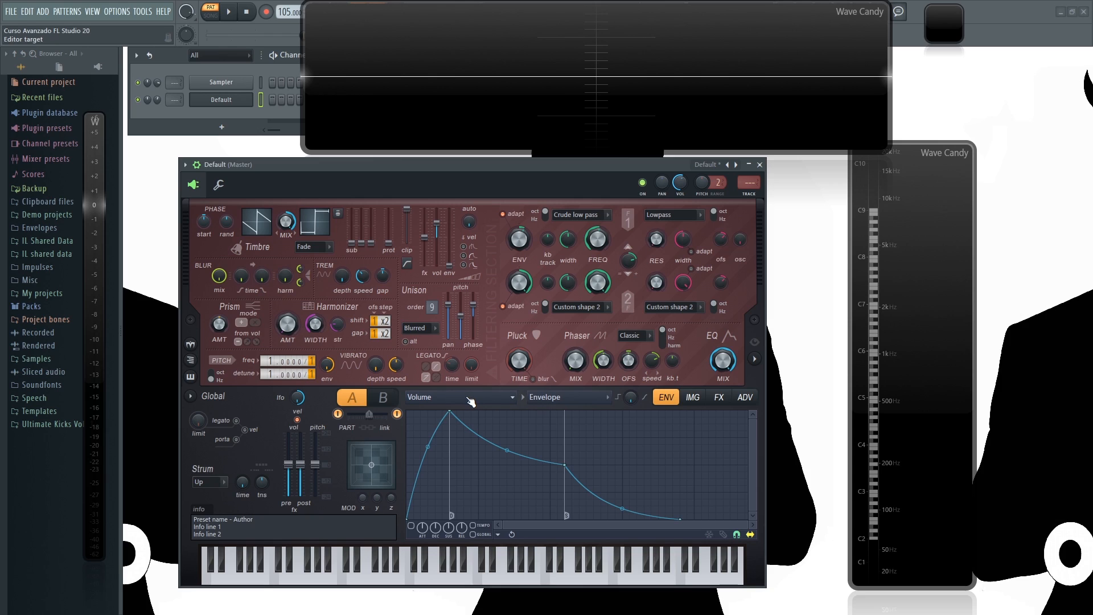
left_click(568, 398)
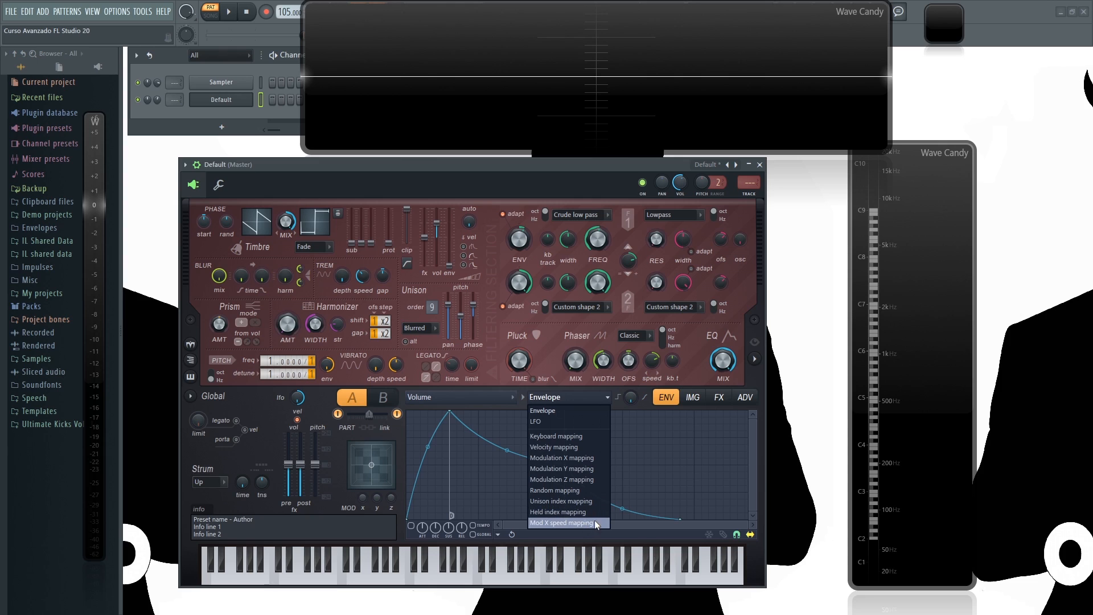
left_click(577, 163)
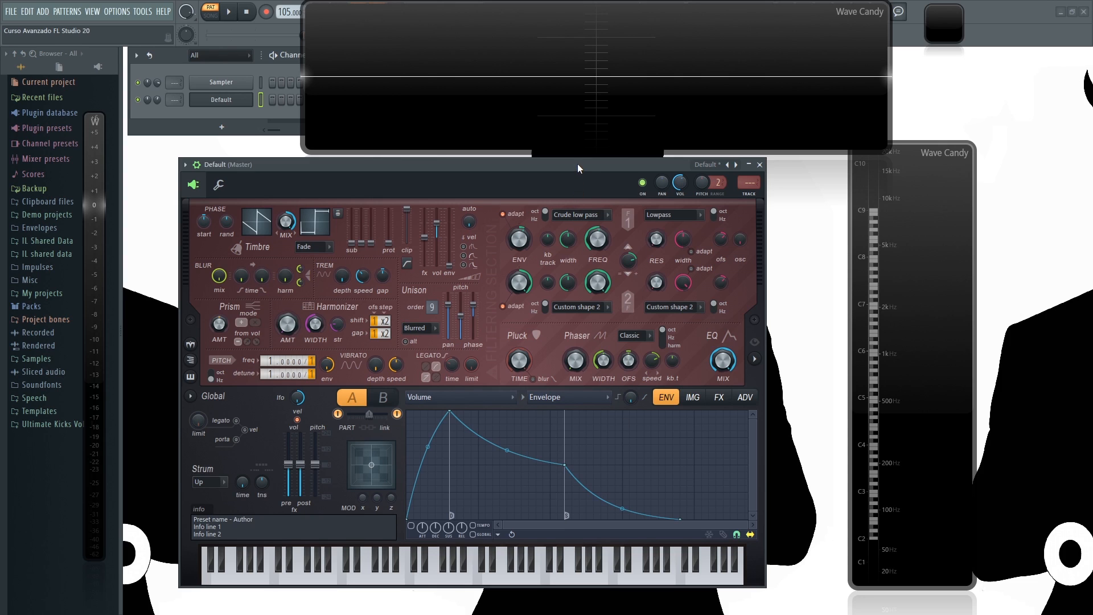
Examine the editor's list of envelope and mapping types and its advanced, image and effects pages, ending on the envelope page
left_click_drag(579, 163, 584, 162)
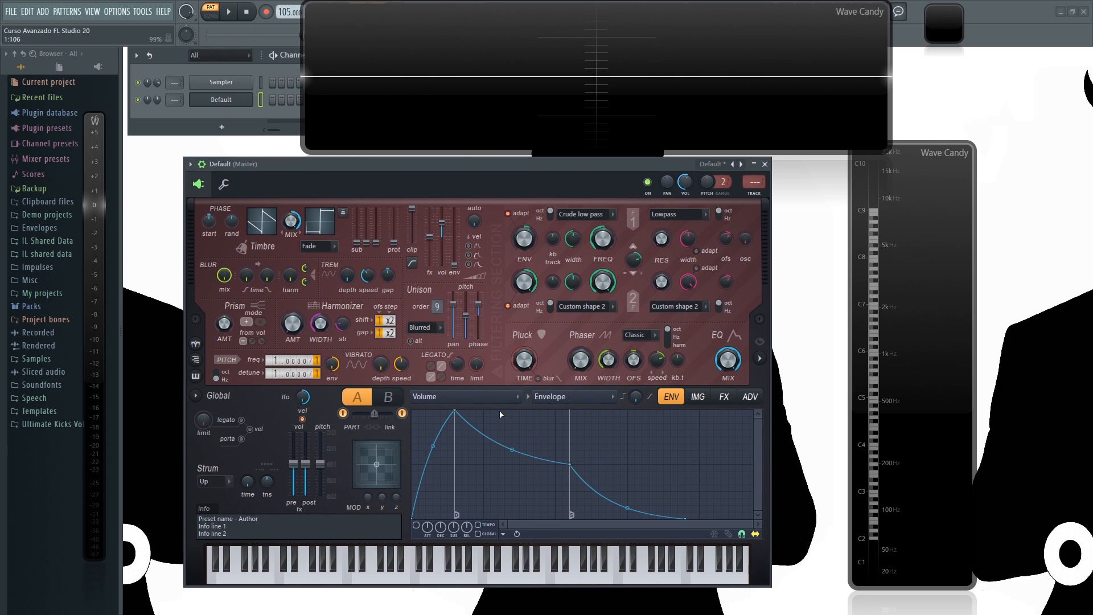
left_click(580, 397)
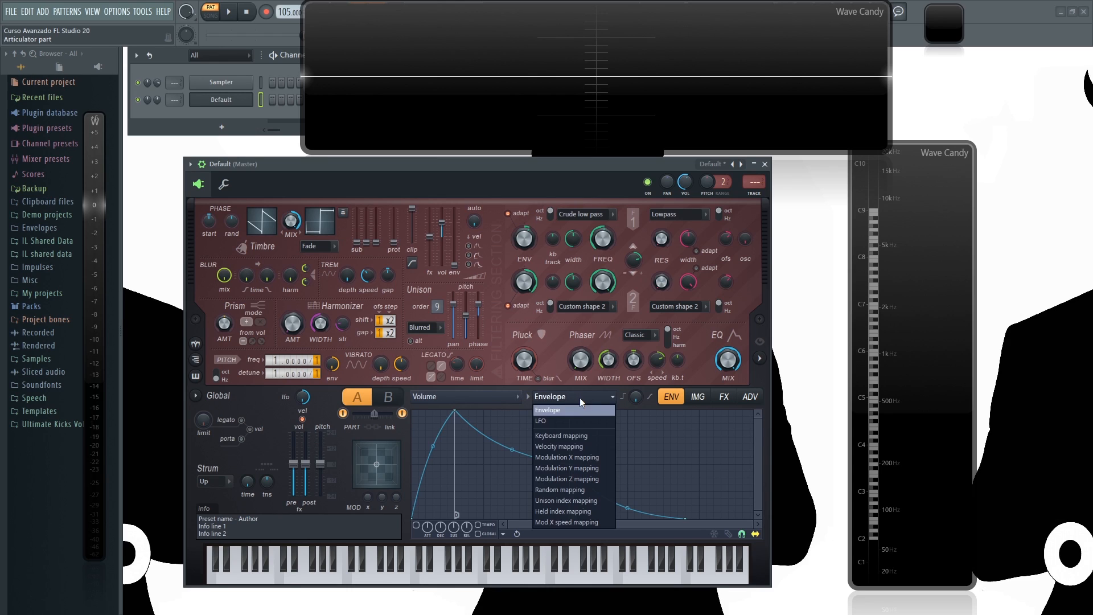
left_click(581, 397)
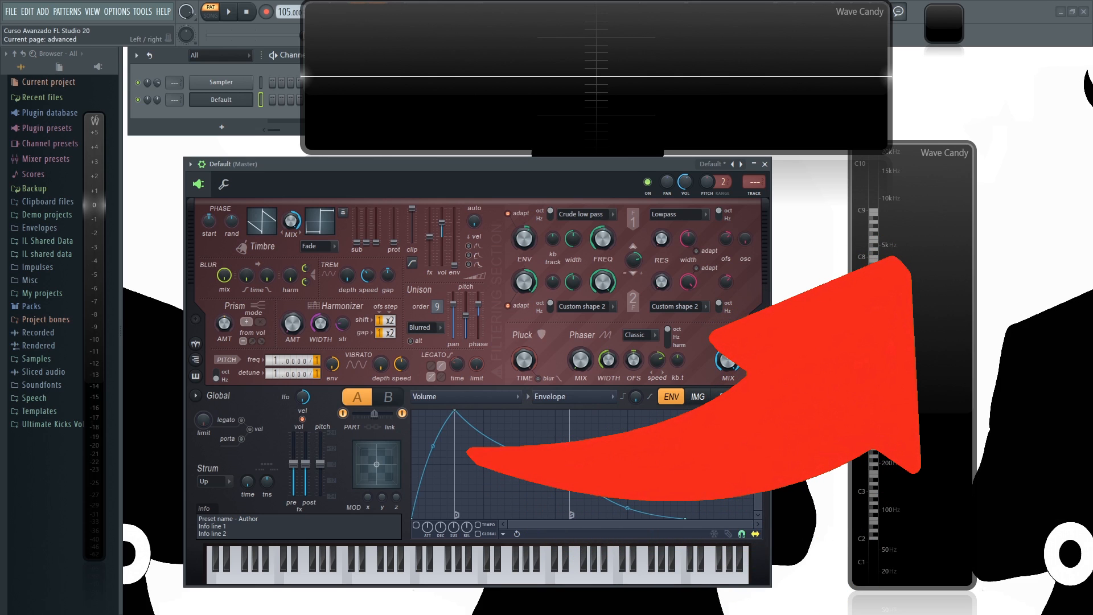
left_click(721, 397)
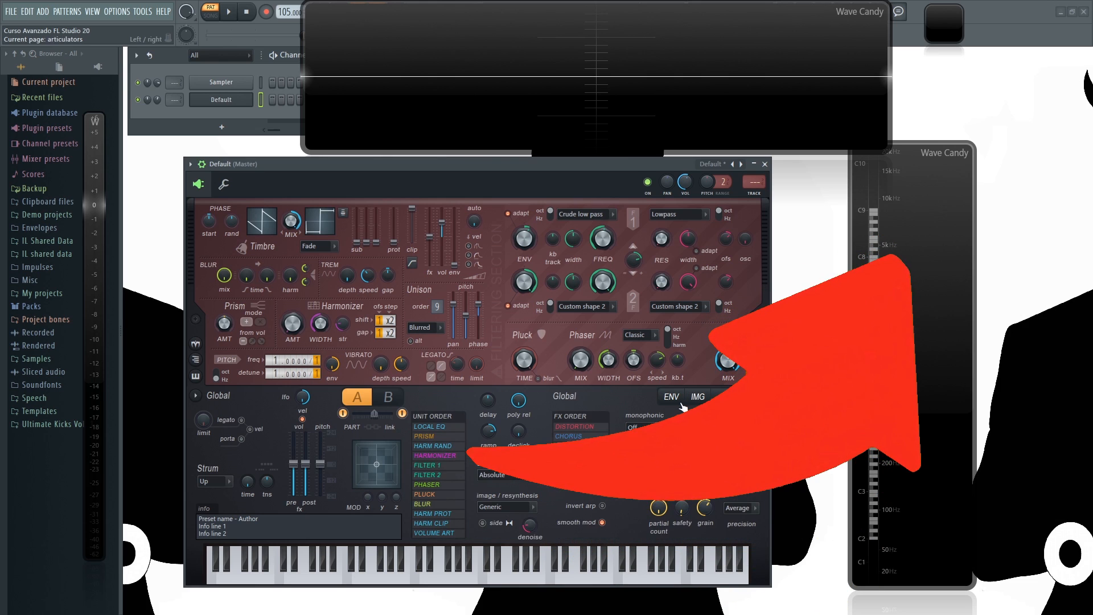
left_click(672, 398)
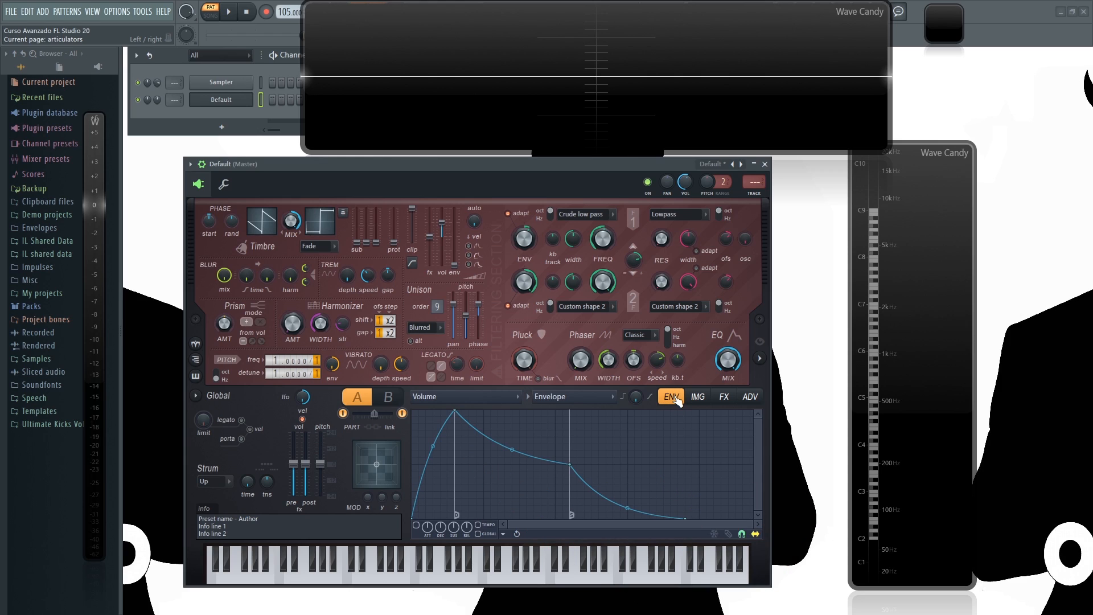
left_click(707, 398)
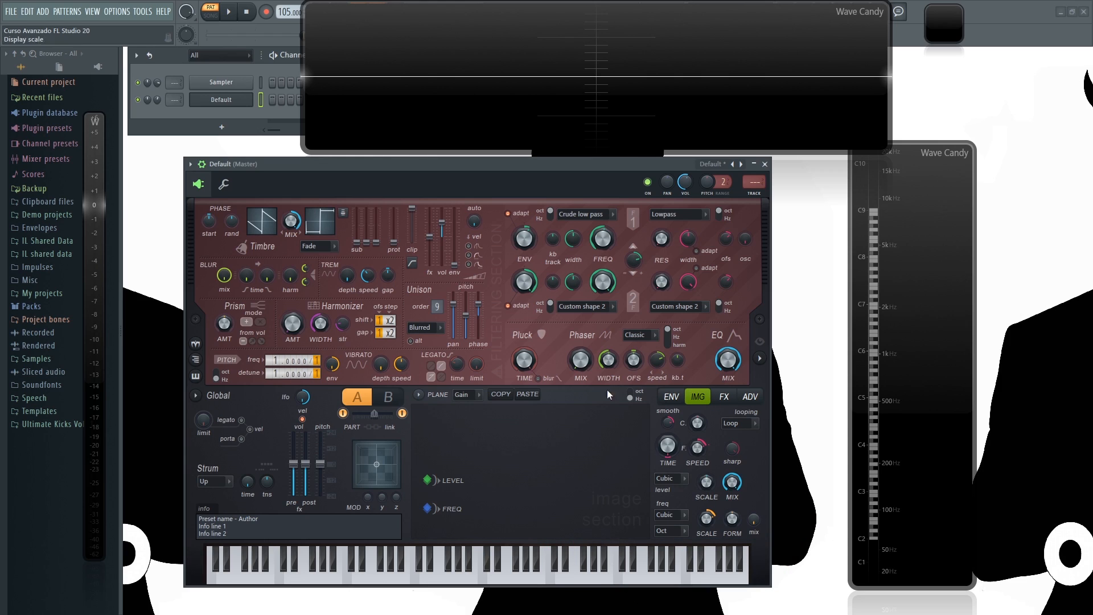
left_click(731, 400)
left_click(751, 397)
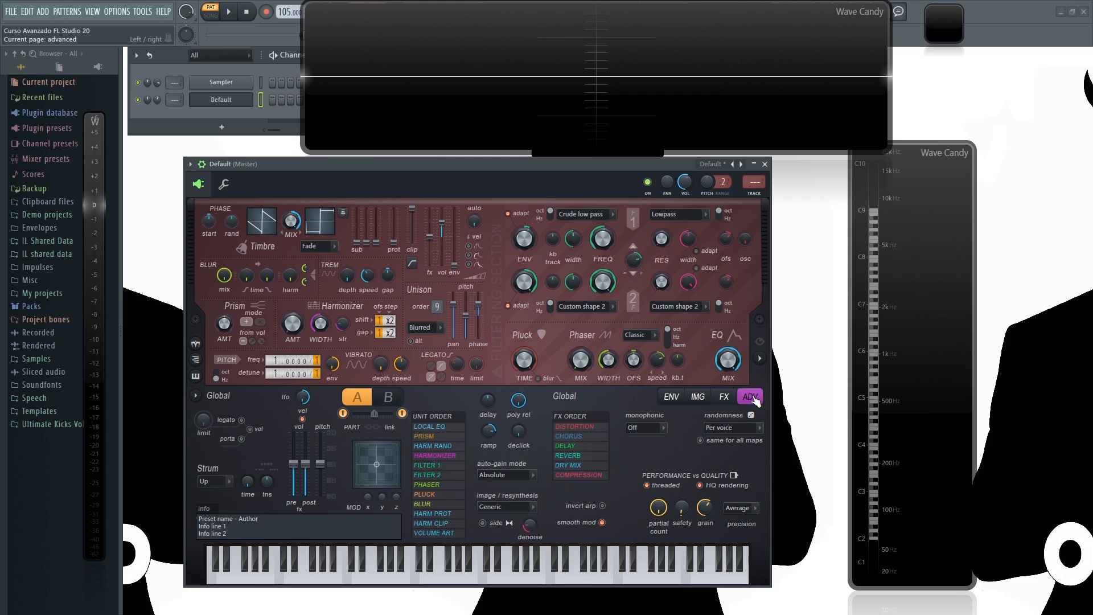
left_click(672, 396)
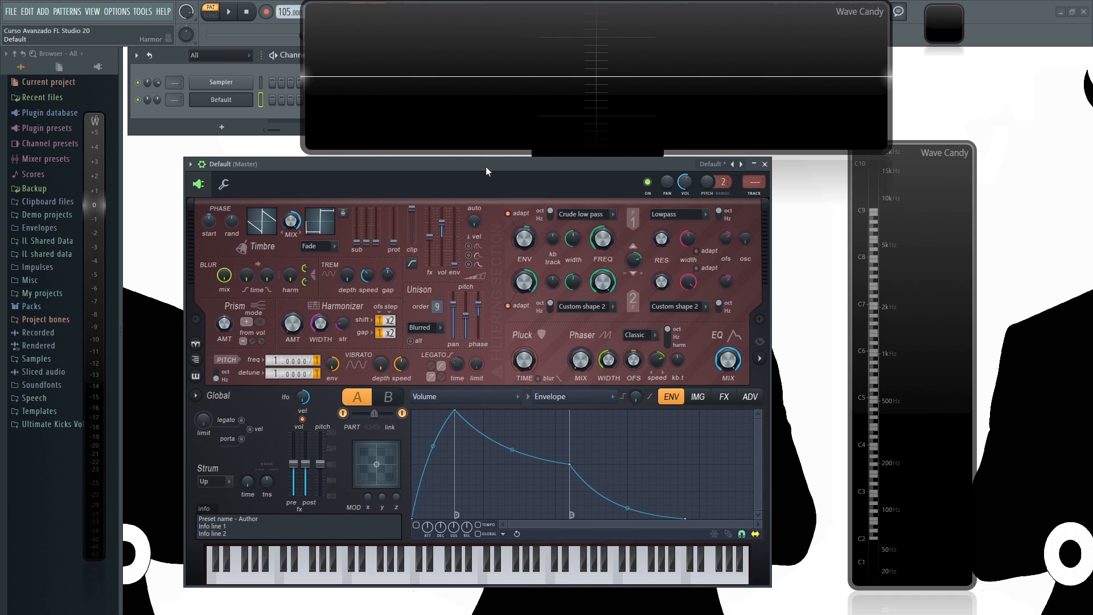
left_click_drag(486, 167, 482, 166)
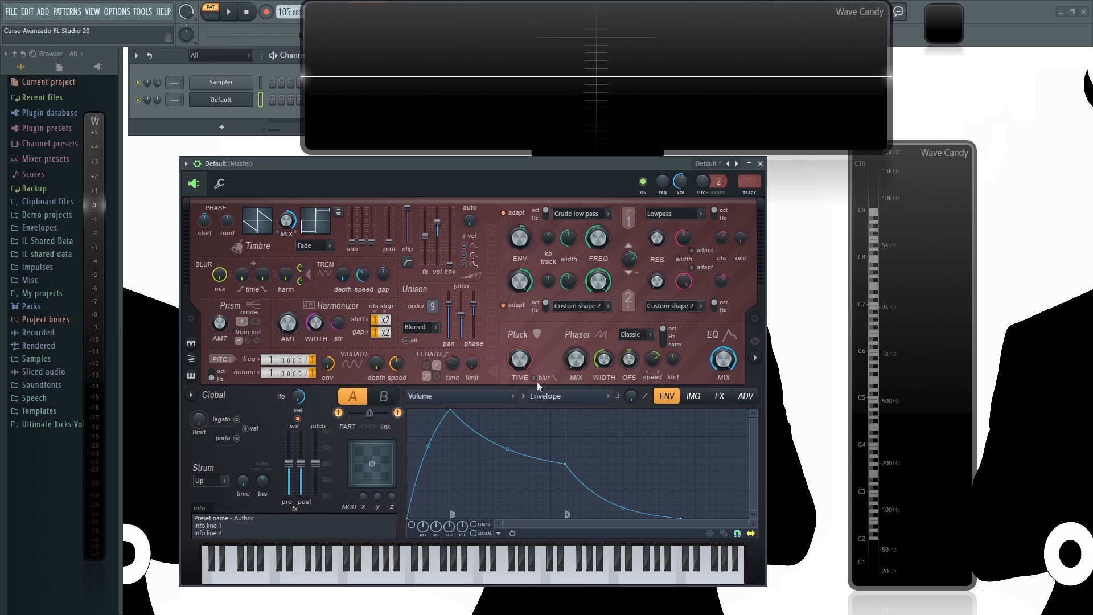
View part B, return to part A, and look through its image, effects and advanced pages before going back to the envelope page
left_click(383, 396)
left_click(353, 397)
left_click(696, 400)
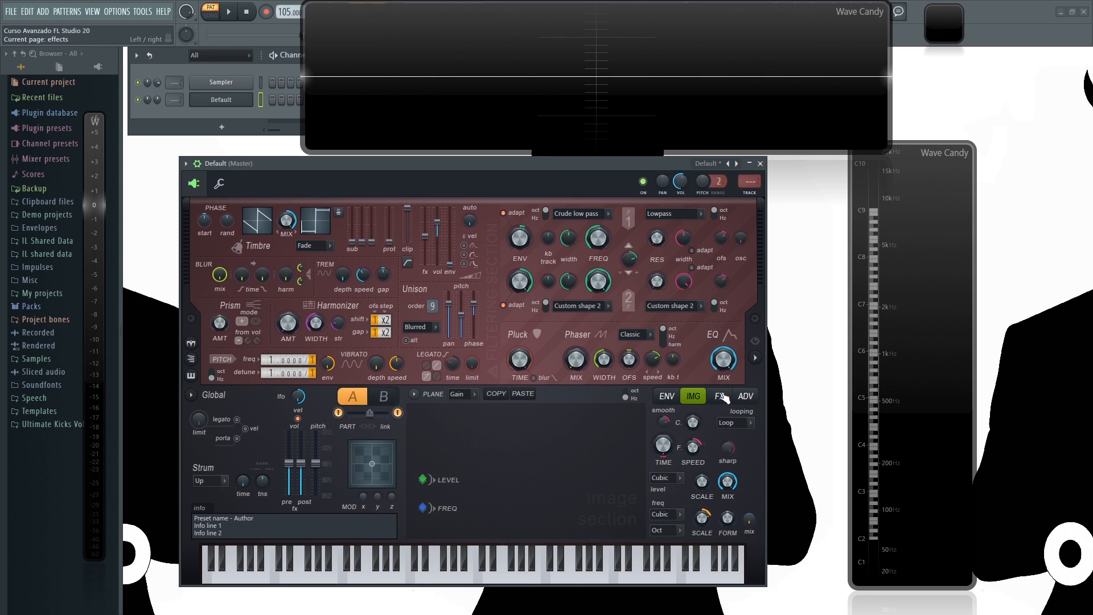
left_click(720, 397)
left_click(744, 398)
left_click(667, 396)
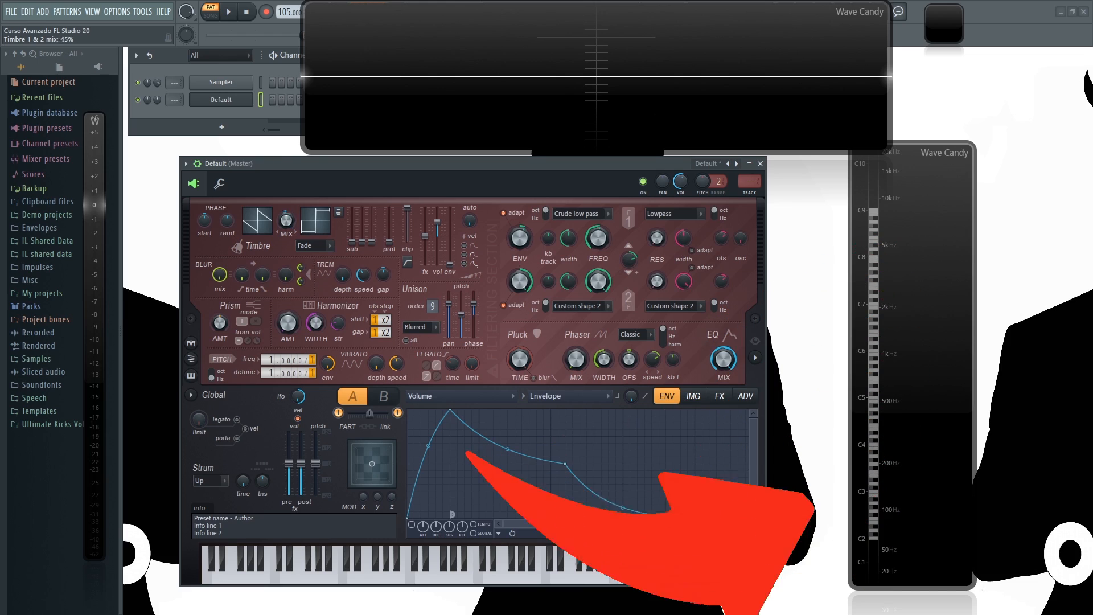
Try the phase start control and set the phase randomness to 100% spectral random
left_click_drag(204, 221, 232, 225)
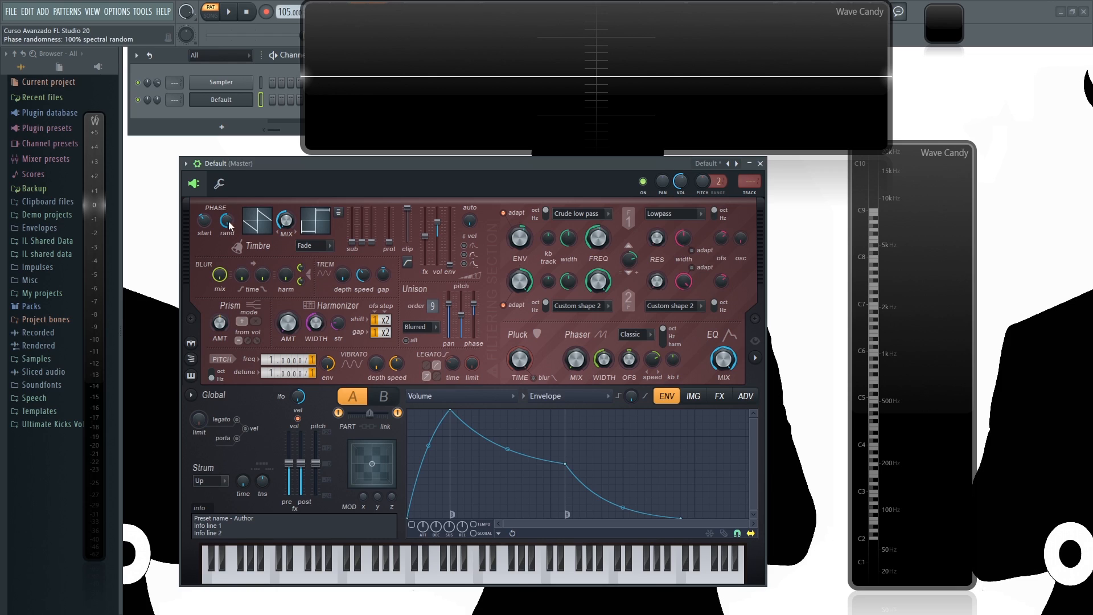
left_click_drag(228, 224, 230, 223)
Compare the harmonic level graphs of timbre 1 and timbre 2, and check part B before returning to part A
left_click(265, 226)
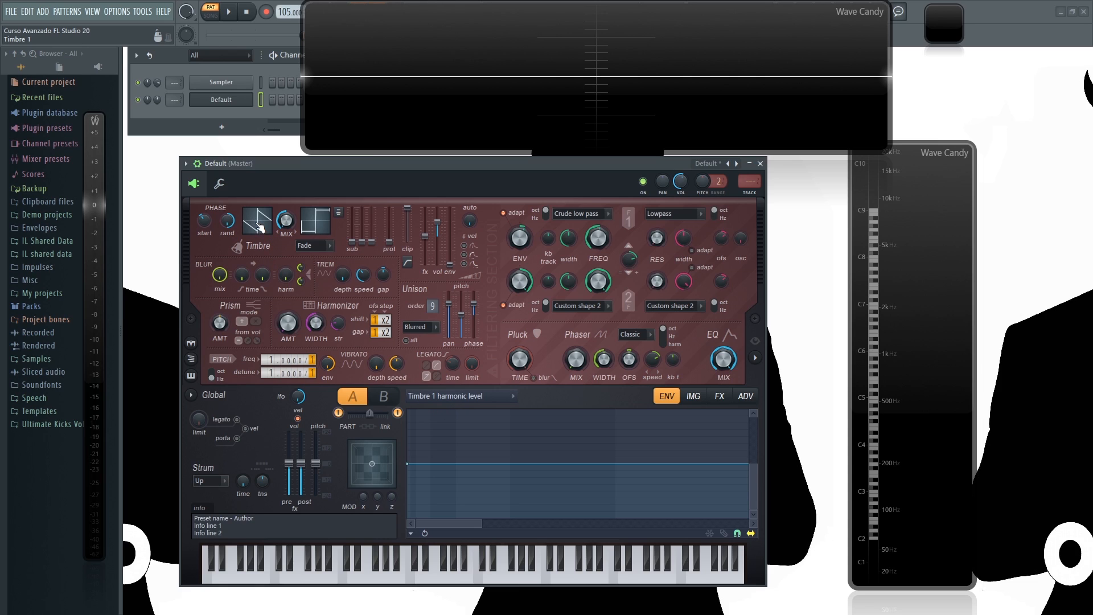
left_click(323, 228)
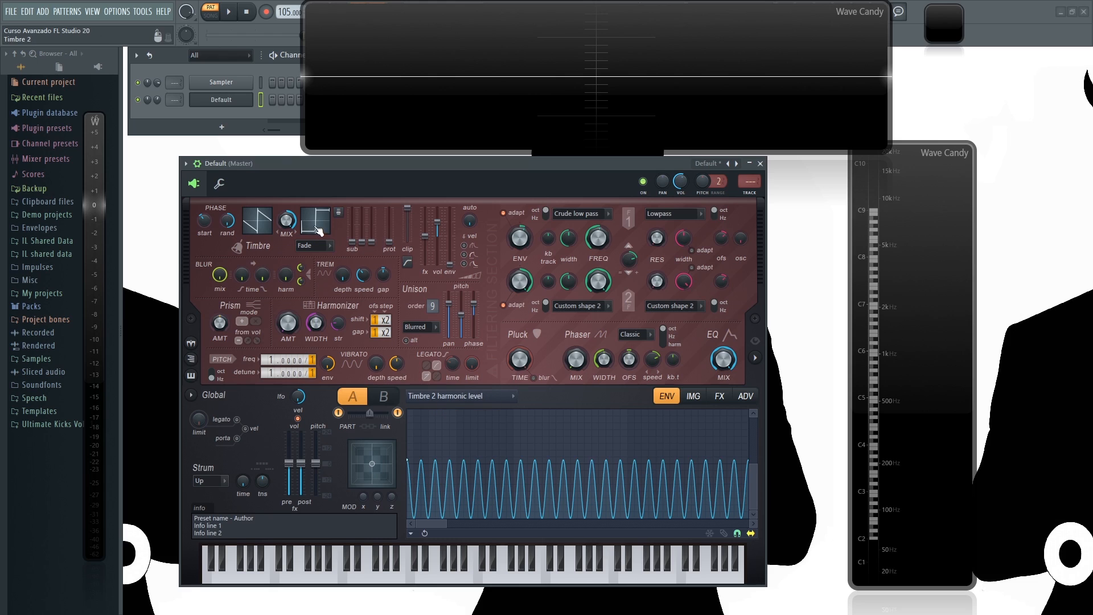
left_click(266, 225)
left_click(307, 222)
left_click(266, 224)
left_click(314, 221)
left_click(386, 399)
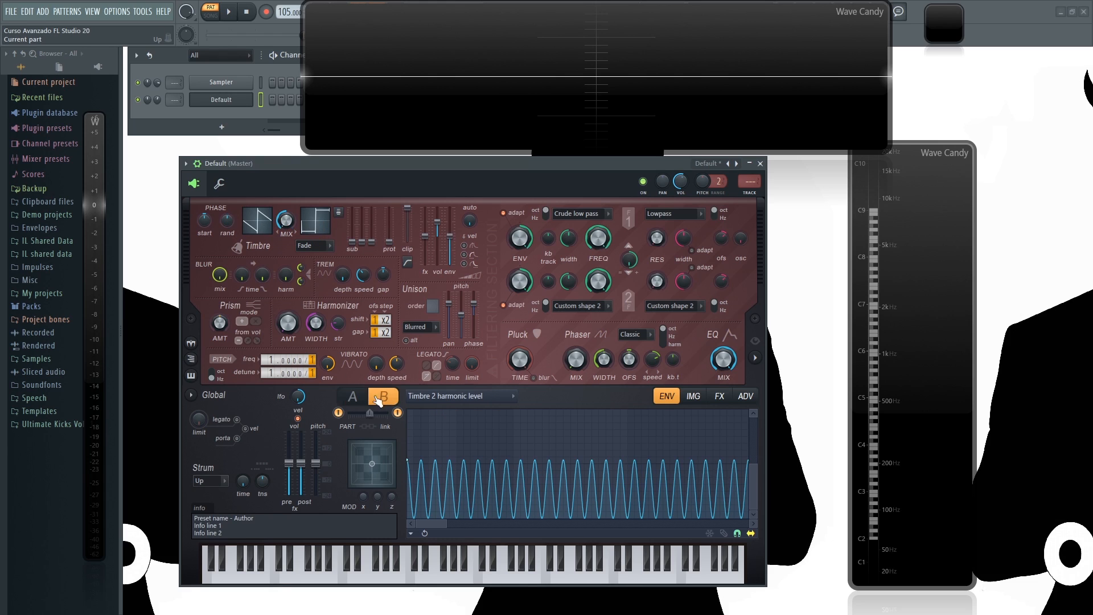
left_click(351, 397)
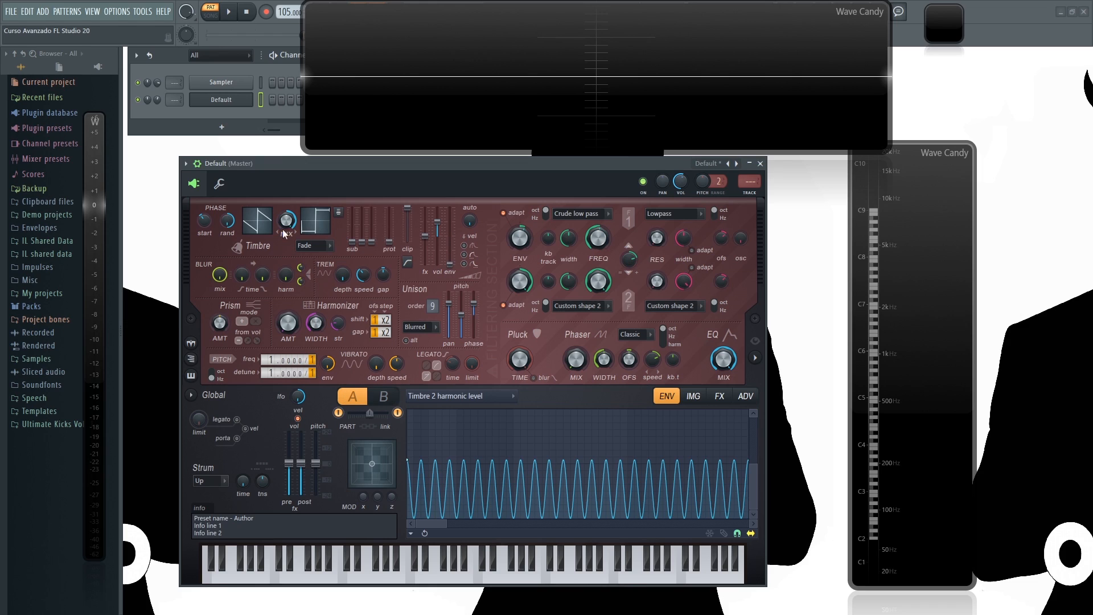
Open timbre 1's harmonic level graph and lower the curve with a point at harmonic 2
left_click(259, 222)
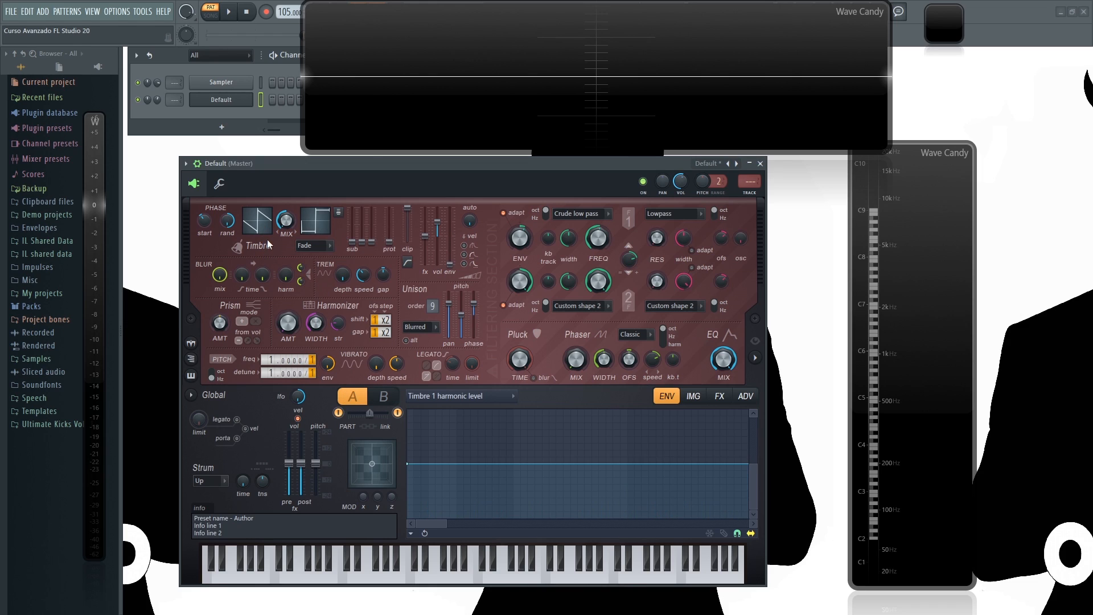
left_click_drag(448, 521, 424, 522)
left_click_drag(424, 522, 665, 522)
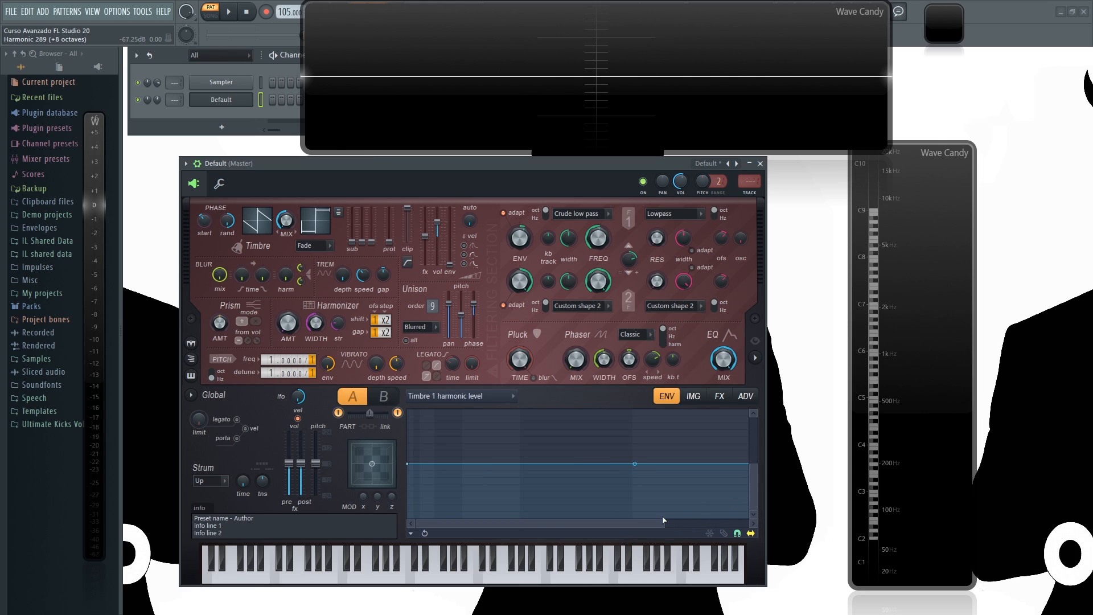
left_click_drag(664, 523, 450, 524)
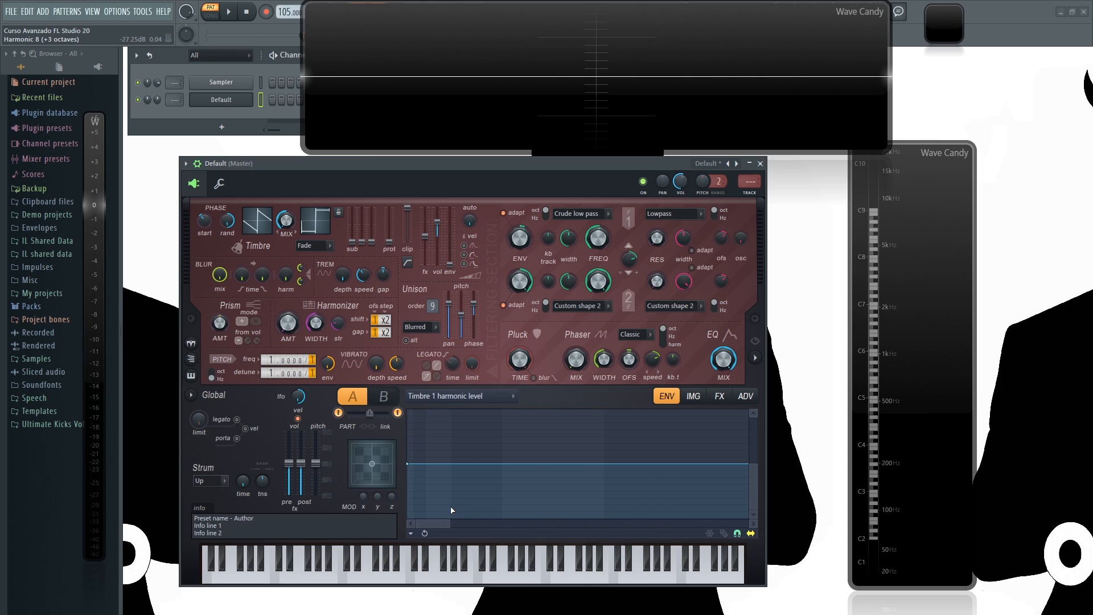
scroll(427, 482, "up", 3)
left_click_drag(438, 449, 438, 497)
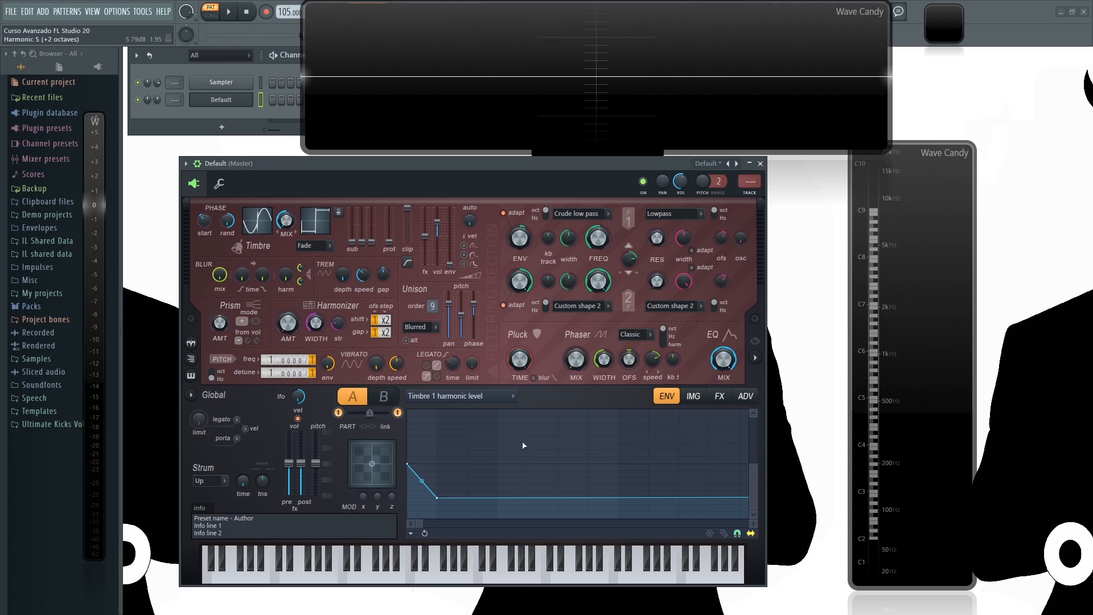
Pull timbre 1's last harmonic and harmonic 2 down to zero level, leaving only the first harmonic
left_click_drag(422, 524, 749, 523)
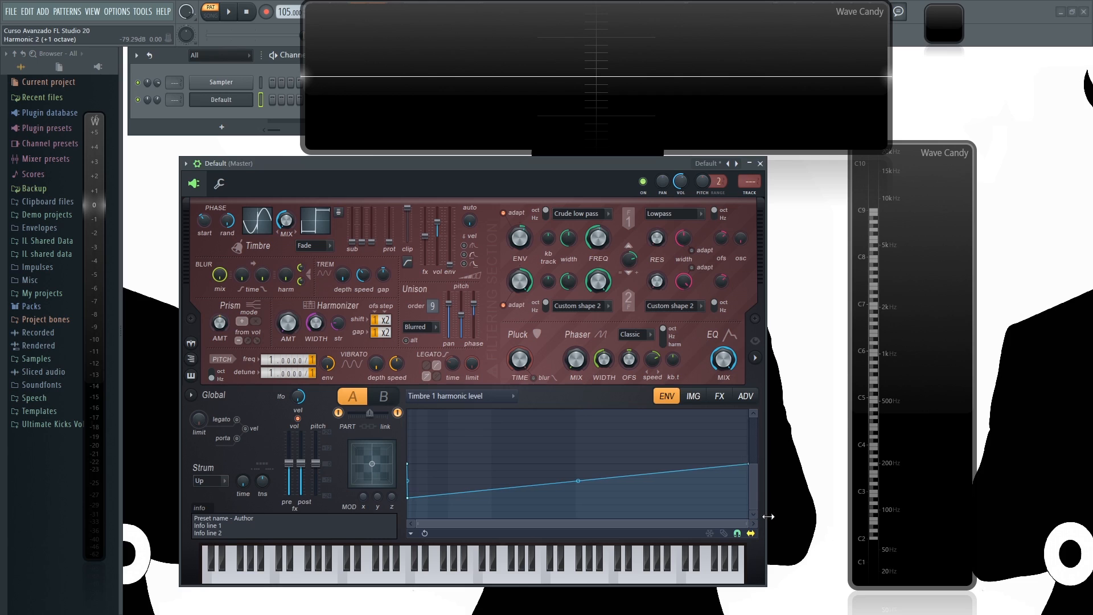
left_click_drag(750, 466, 757, 535)
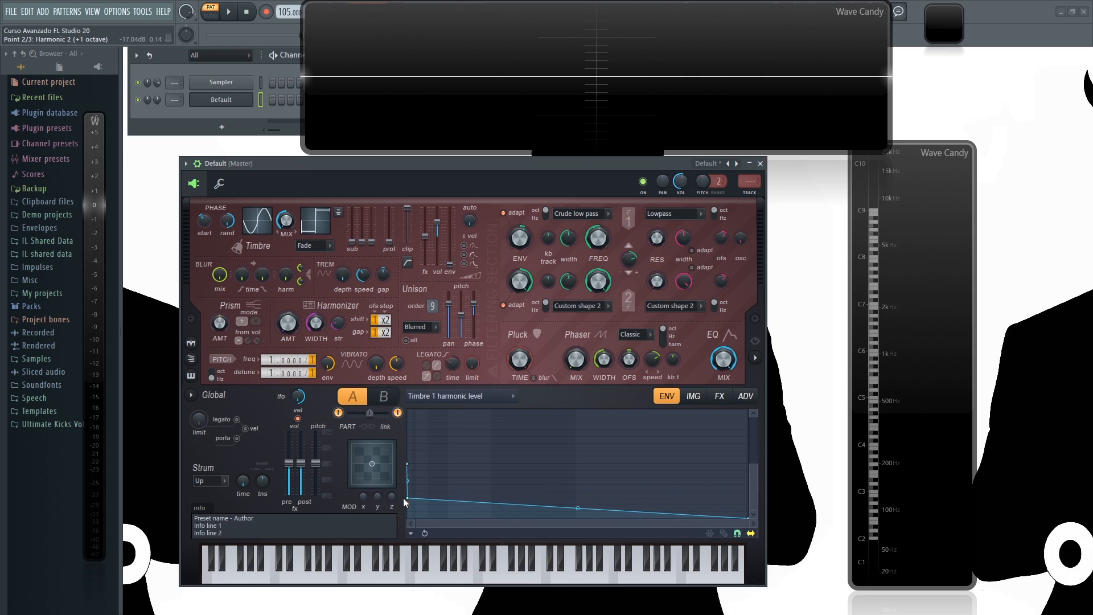
left_click_drag(411, 499, 398, 558)
scroll(422, 493, "up", 5)
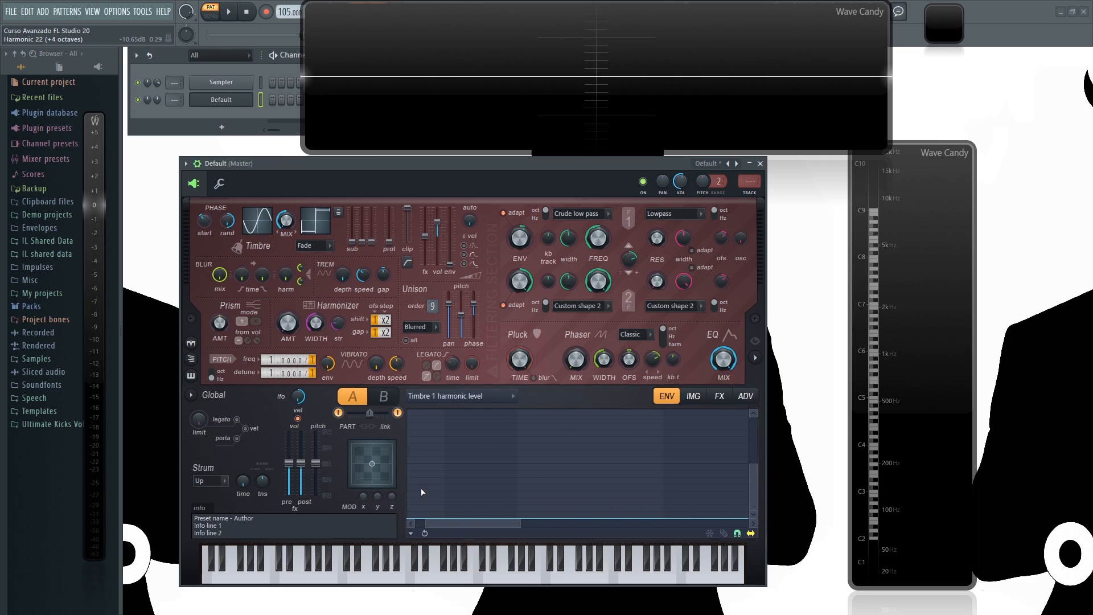
left_click_drag(454, 527, 415, 521)
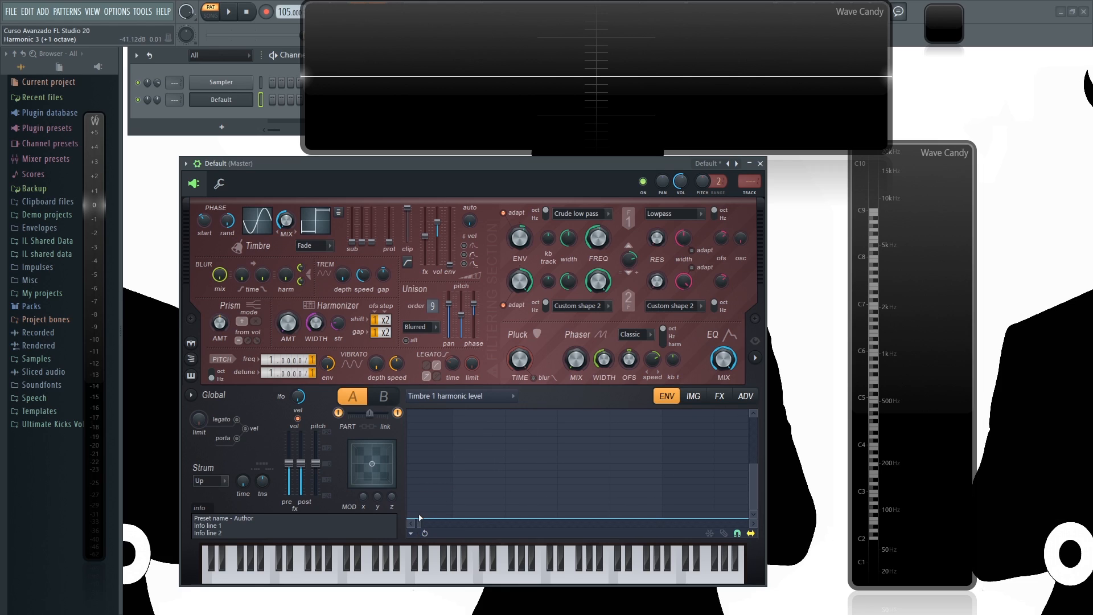
left_click(410, 524)
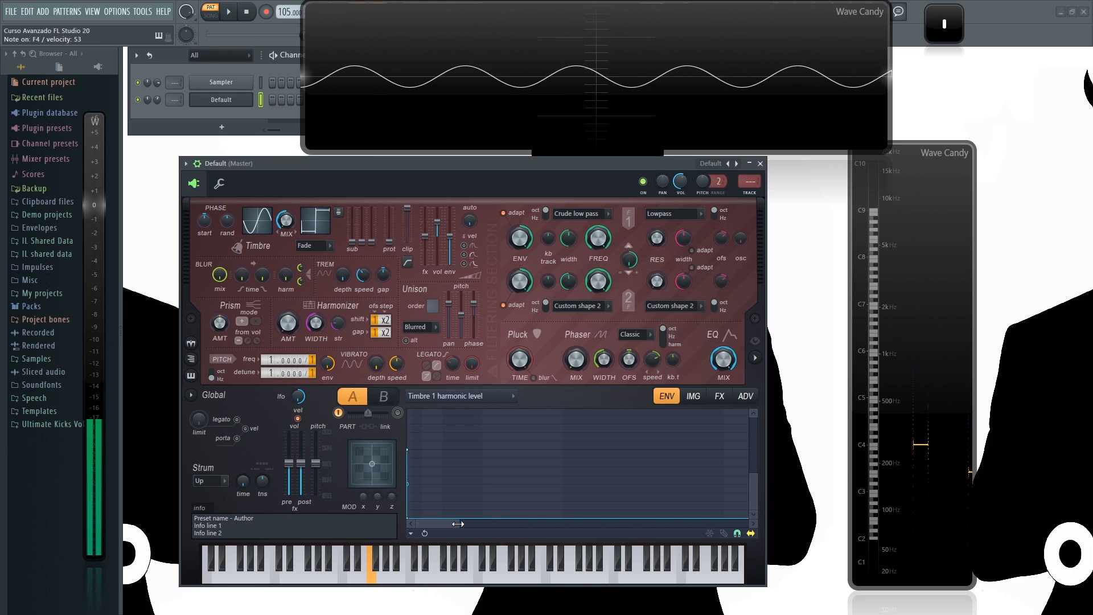
Add points to timbre 1's harmonic level curve that form one isolated peak above the fundamental, and play a test note
left_click_drag(598, 521, 431, 520)
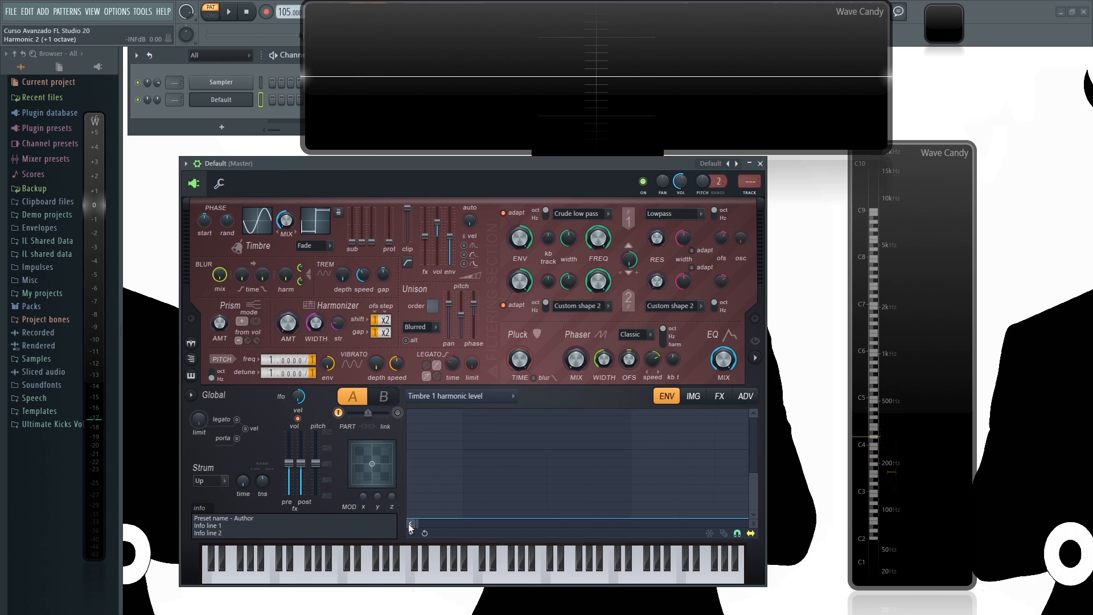
right_click(578, 494)
left_click_drag(578, 494, 586, 526)
left_click_drag(662, 519, 668, 453)
right_click(578, 502)
left_click_drag(578, 503, 575, 537)
right_click(743, 505)
left_click_drag(742, 505, 751, 530)
key("w")
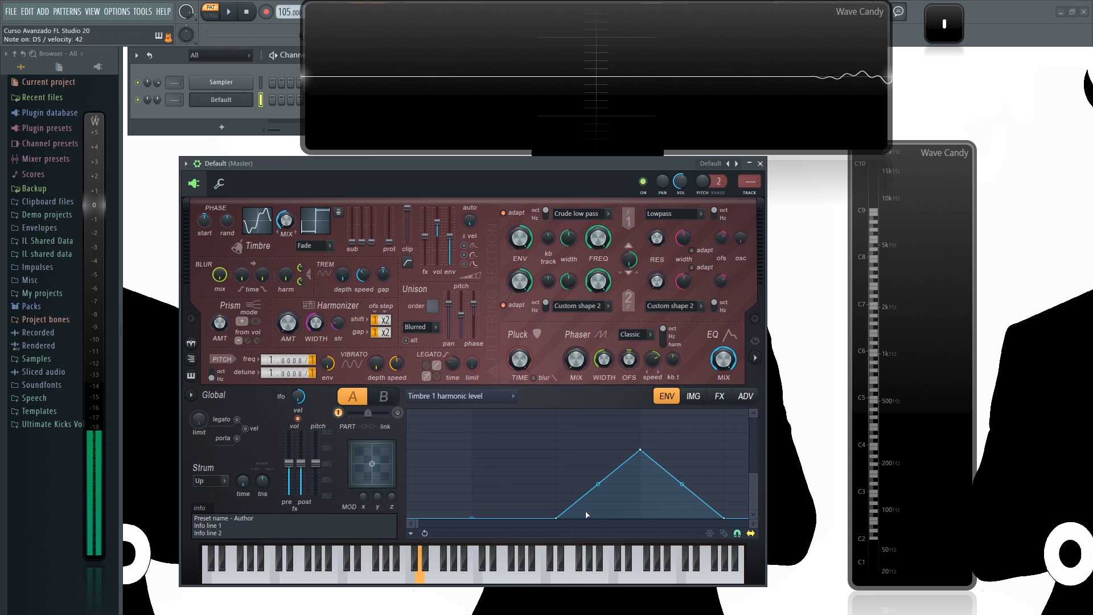
Lower the isolated peak, extend its falling slope far into the upper harmonics and bend the slope slightly upward
left_click_drag(647, 454, 642, 483)
scroll(494, 467, "down", 3)
scroll(493, 463, "down", 8)
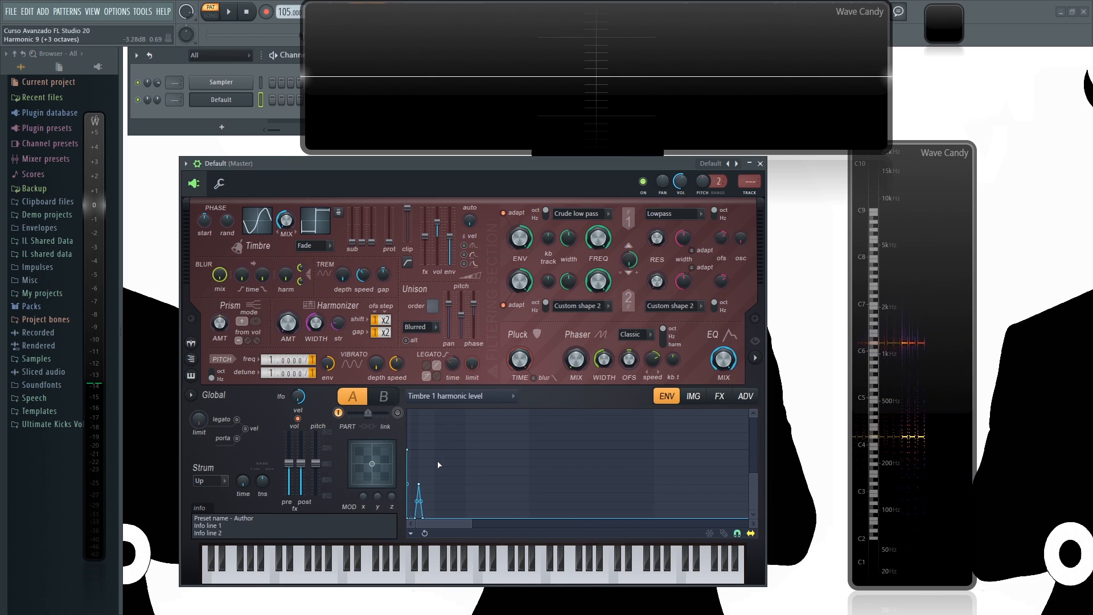
left_click_drag(412, 516, 648, 520)
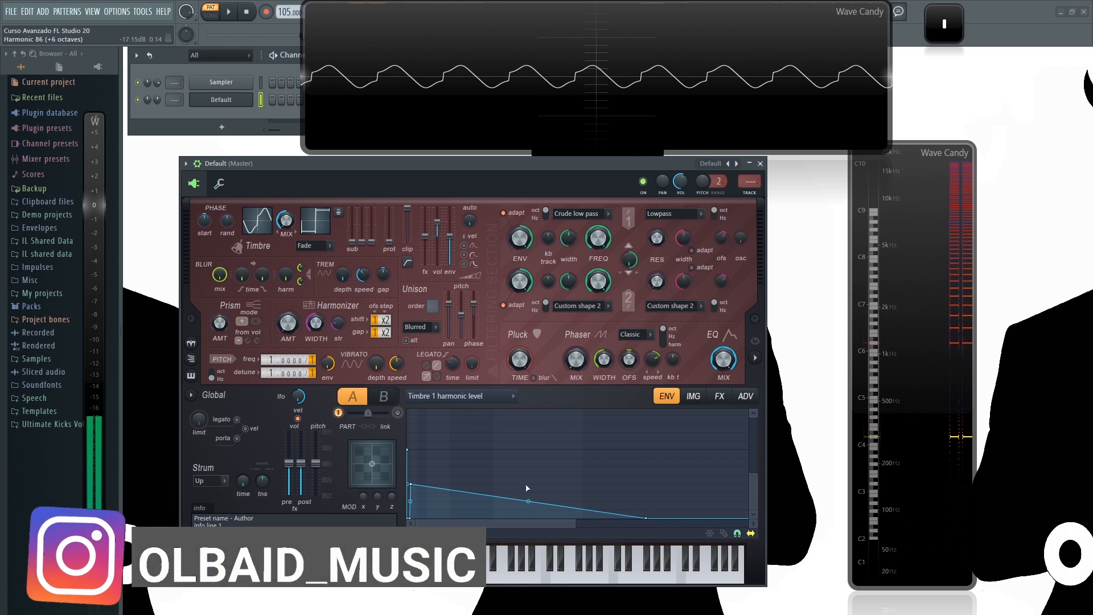
mouse_move(528, 500)
left_mouse_down()
mouse_move(528, 484)
mouse_move(528, 493)
left_mouse_up()
scroll(605, 513, "up", 1)
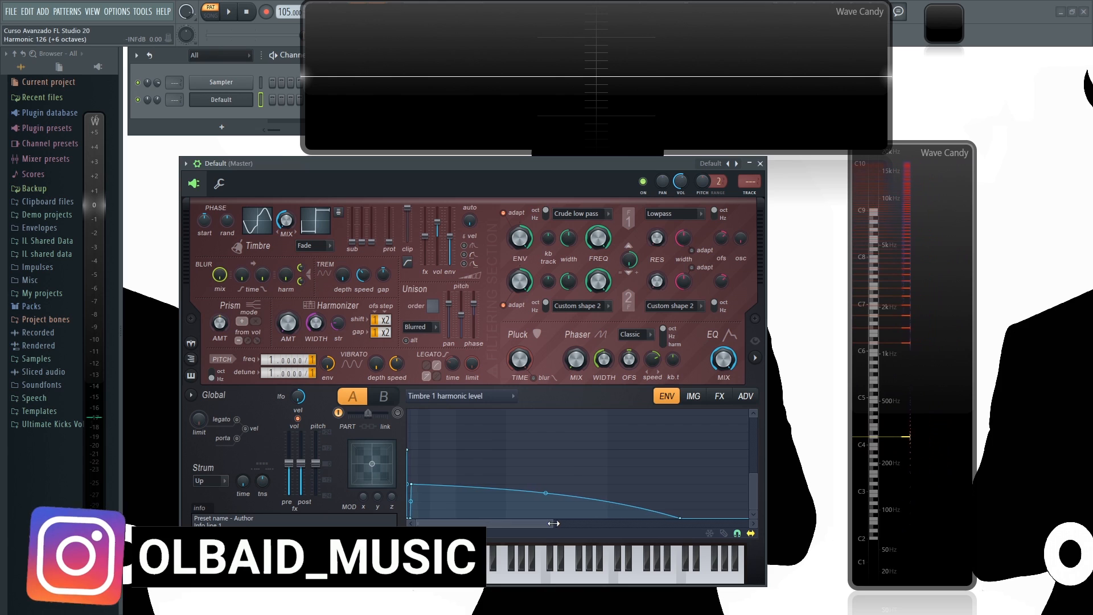
Randomize the timbre 1 waveform twice to generate a new harmonic curve
right_click(256, 228)
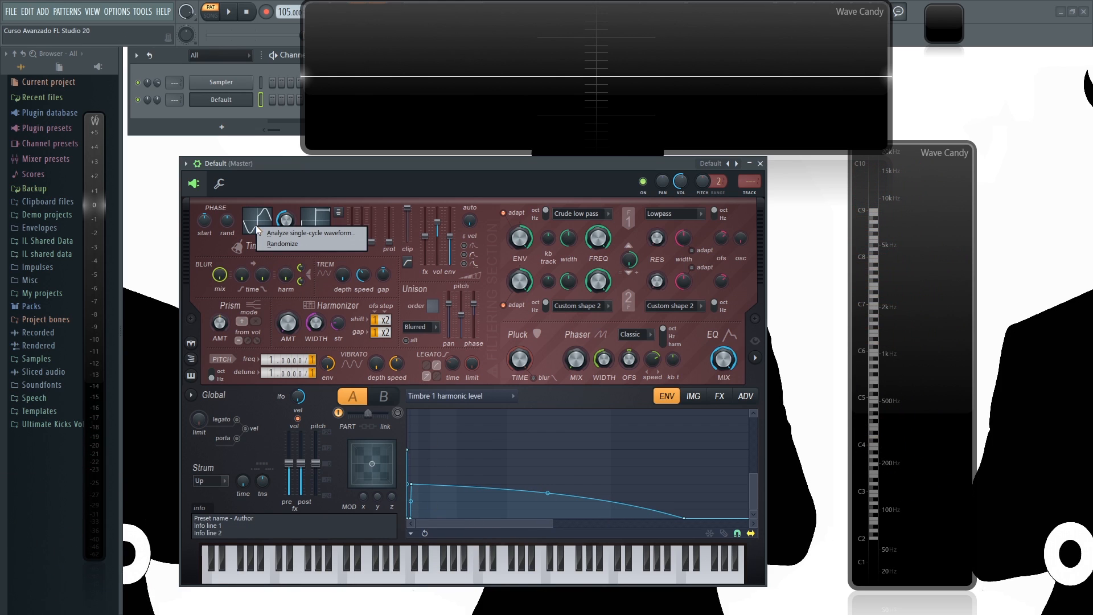
left_click(282, 243)
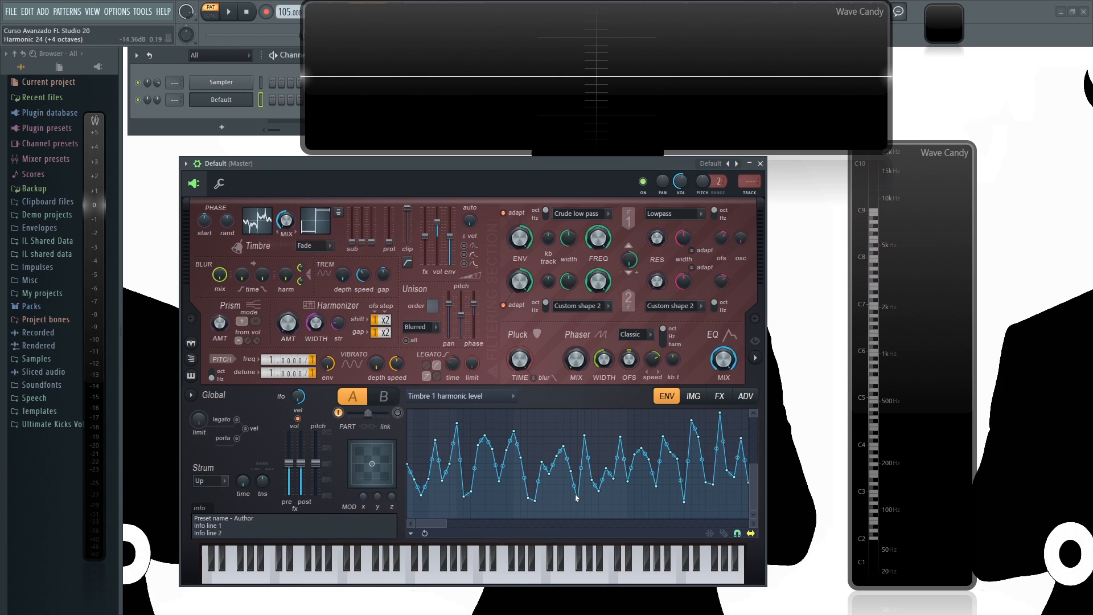
right_click(265, 231)
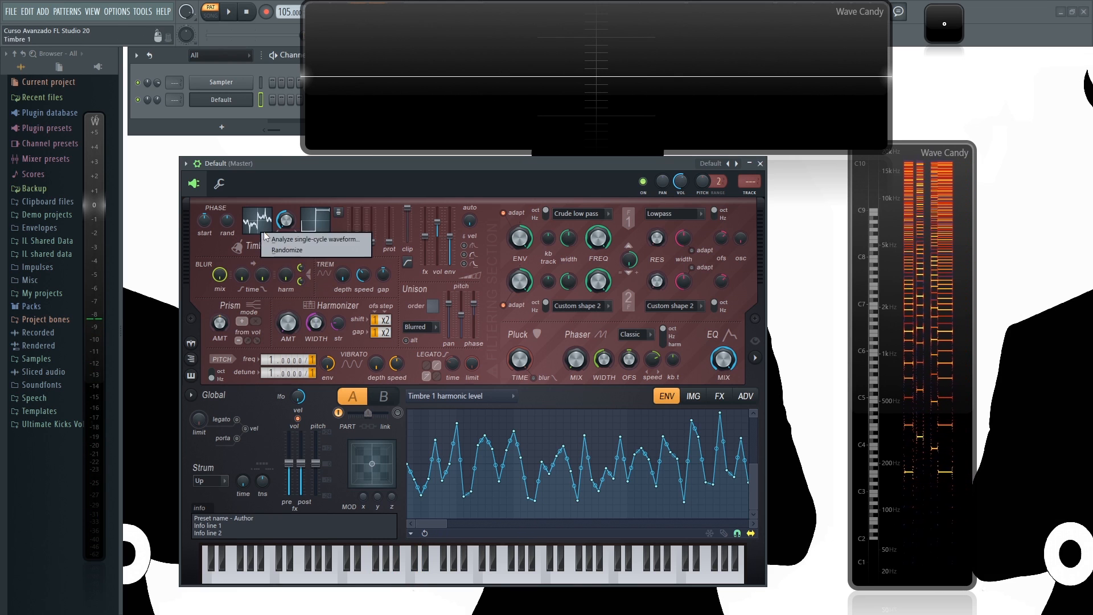
left_click(281, 252)
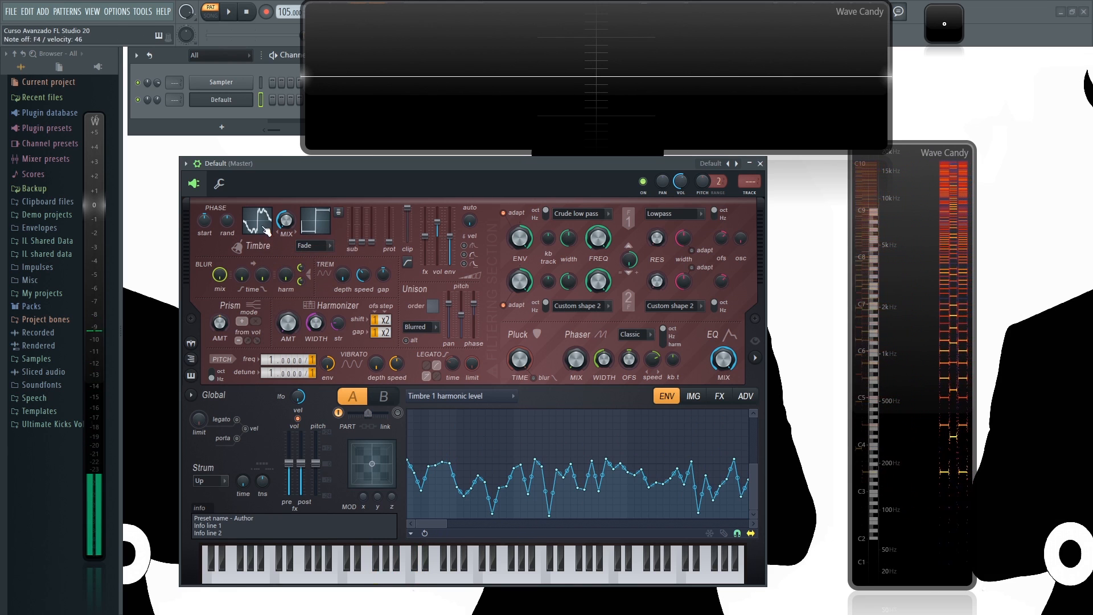
right_click(262, 226)
left_click(301, 233)
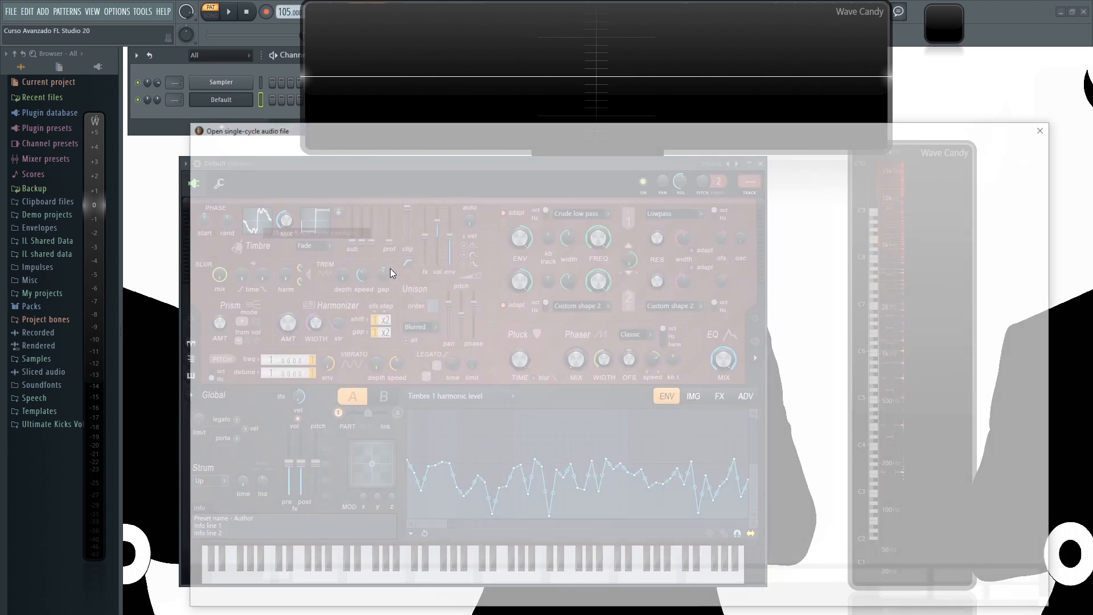
left_click(1022, 596)
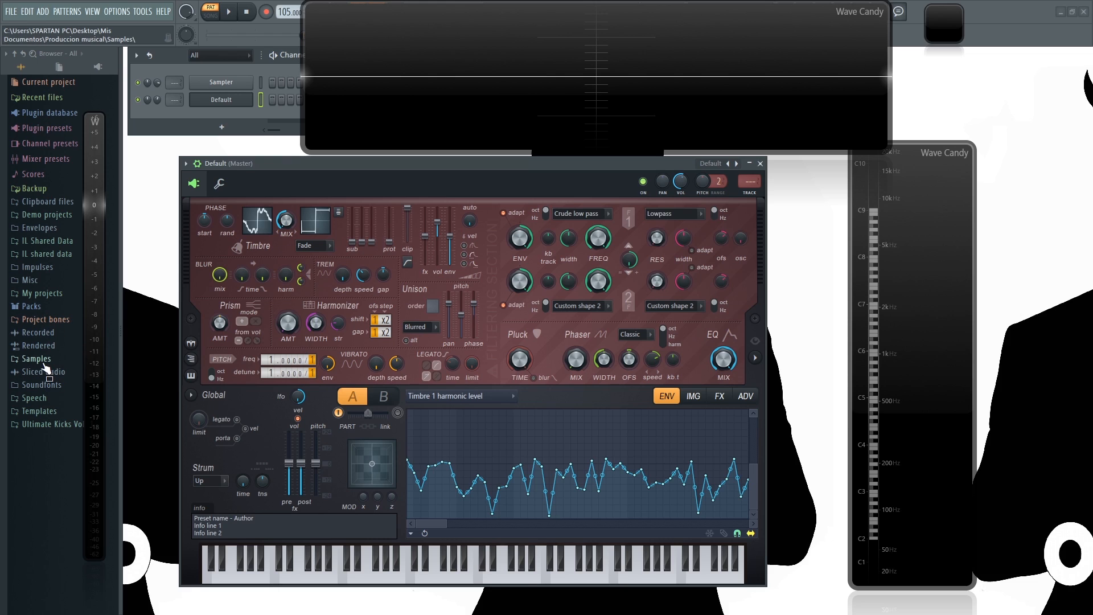
Import one of the SHP_Noise shapes and a SHP_BungList shape from the Misc folder of the Shapes pack into timbre 1
left_click(44, 310)
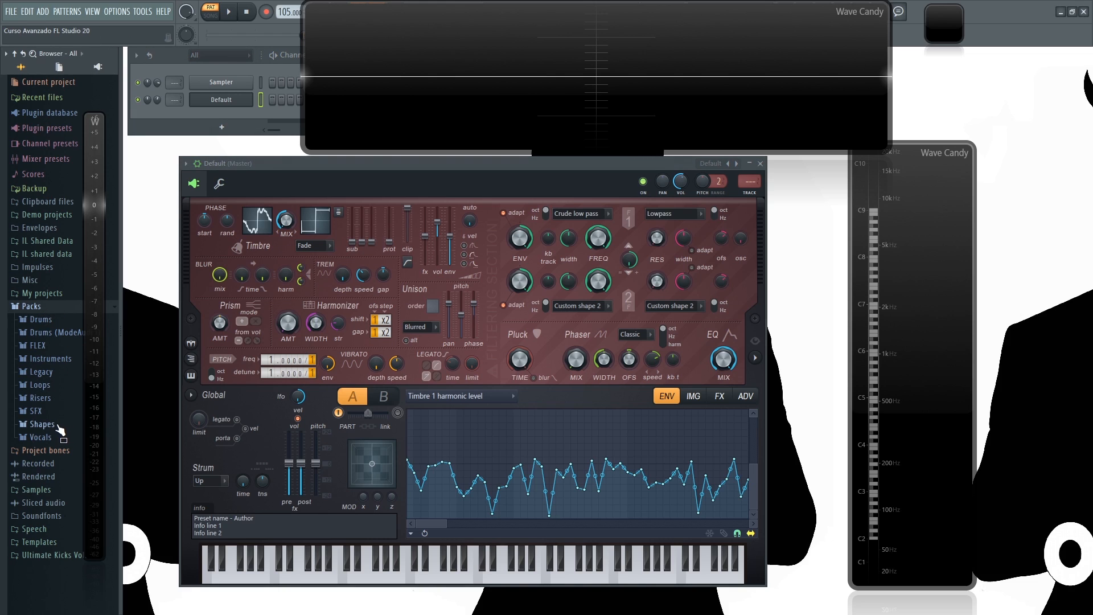
left_click(39, 424)
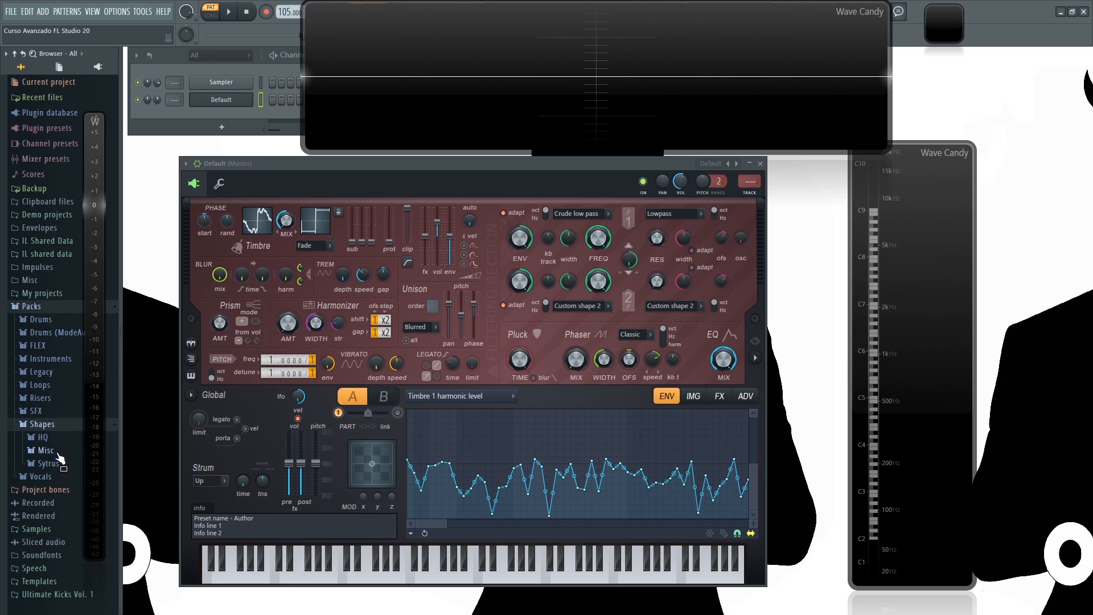
left_click(51, 451)
scroll(54, 456, "down", 4)
left_click_drag(57, 487, 253, 229)
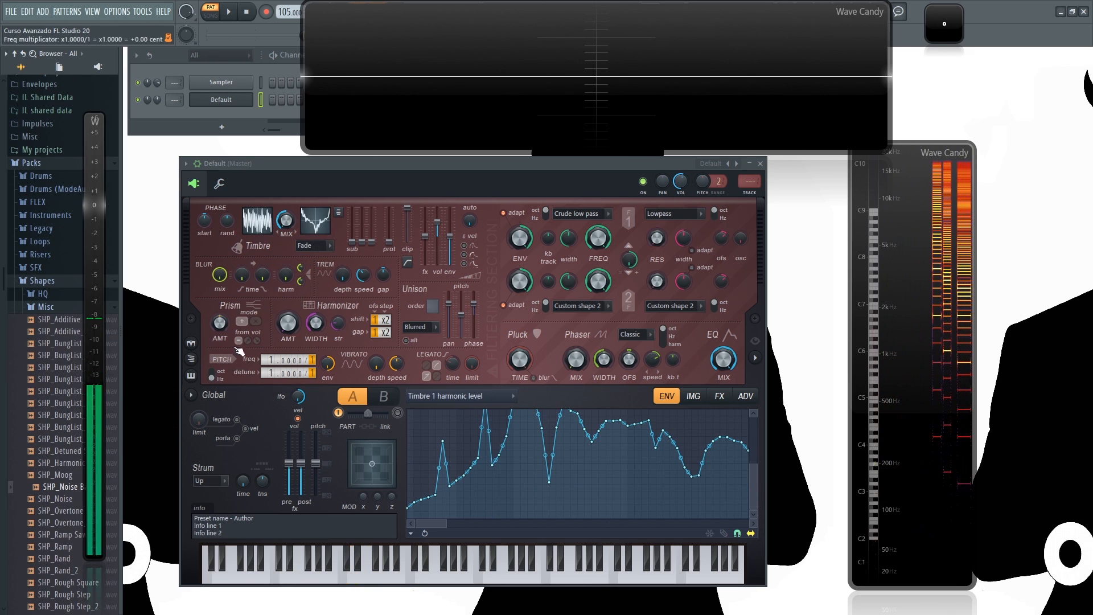
left_click_drag(62, 403, 259, 225)
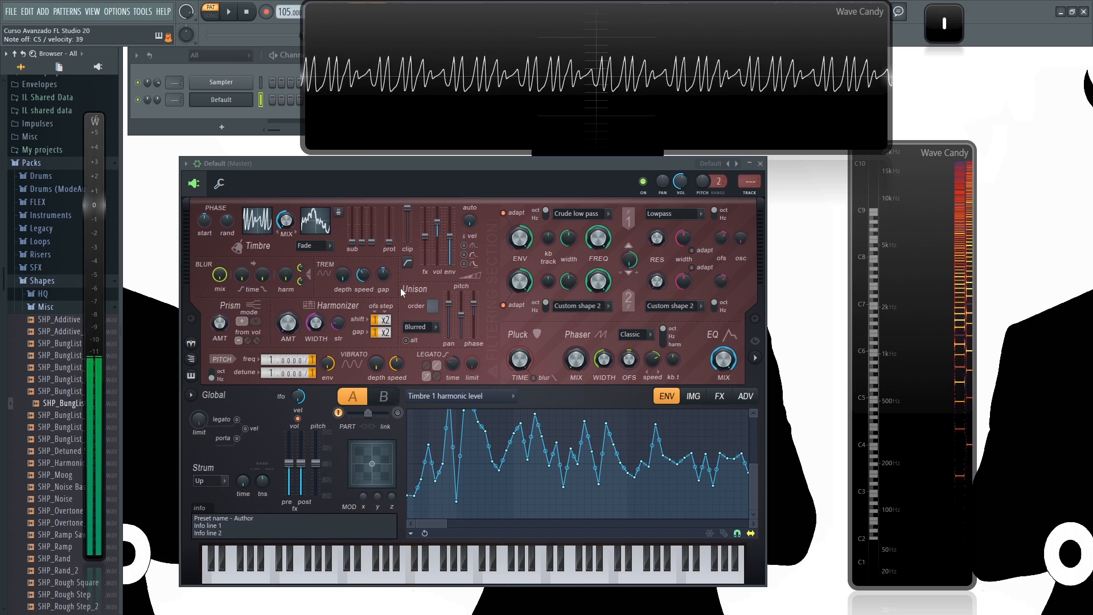
Reload the Default preset and lower timbre 2's harmonic level curve for all harmonics above the first few
right_click(728, 164)
left_click(696, 17)
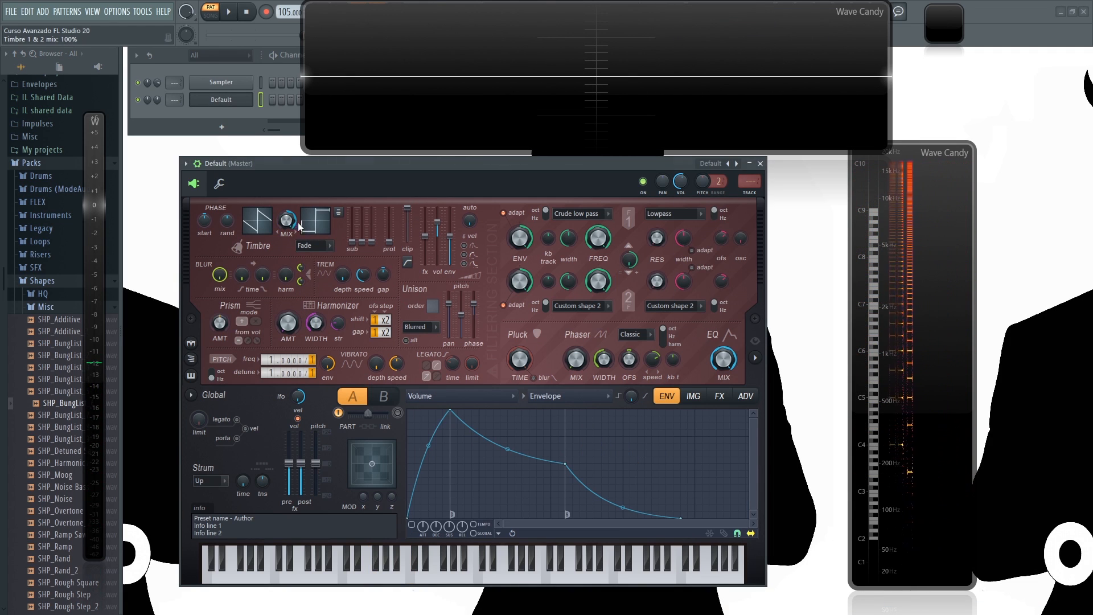
left_click(316, 226)
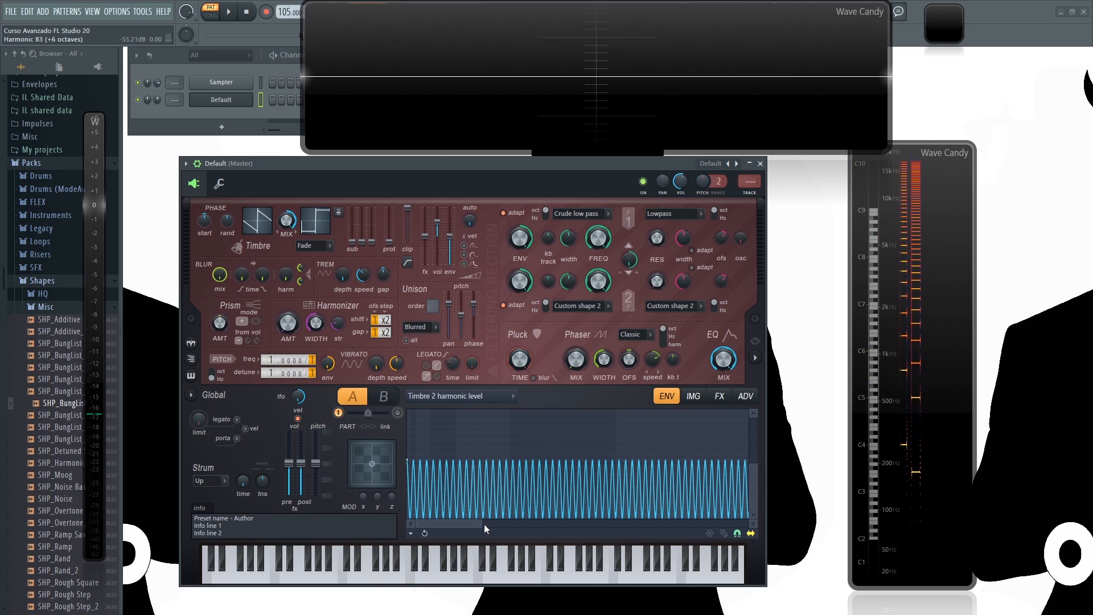
left_click_drag(484, 524, 776, 520)
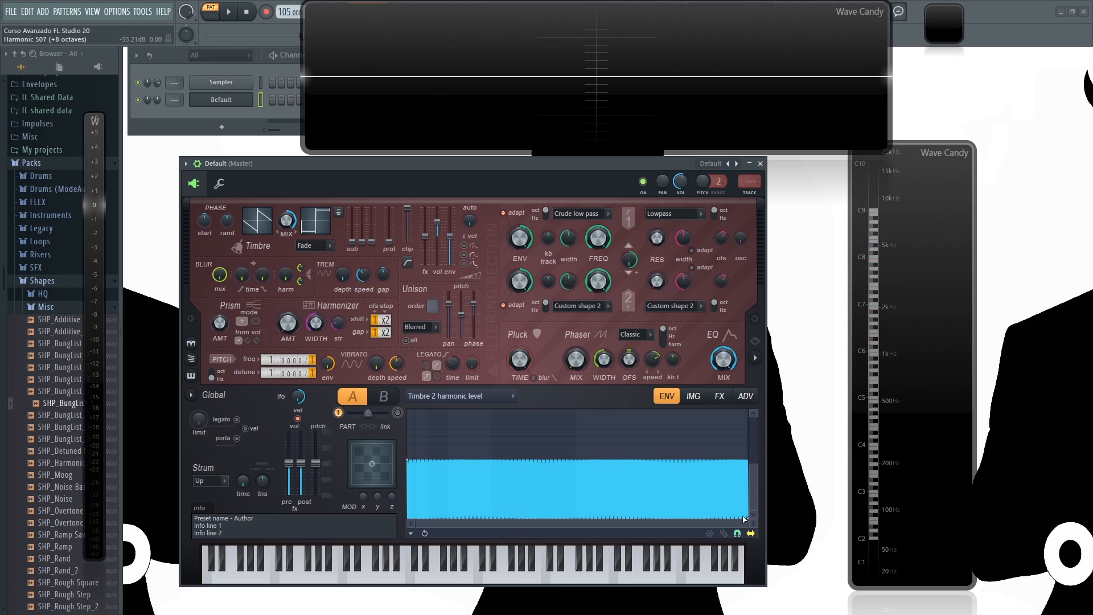
left_click_drag(596, 506, 414, 477)
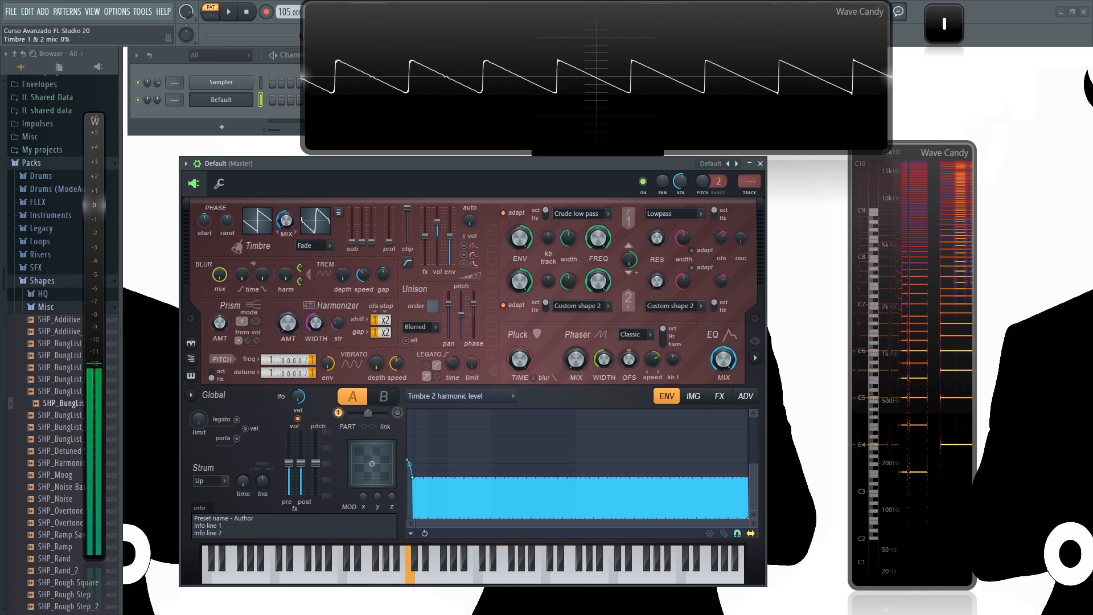
Try the timbre blend modes Maximum, Minimum and Pluck, testing the timbre mix and pluck decay controls
left_click(323, 246)
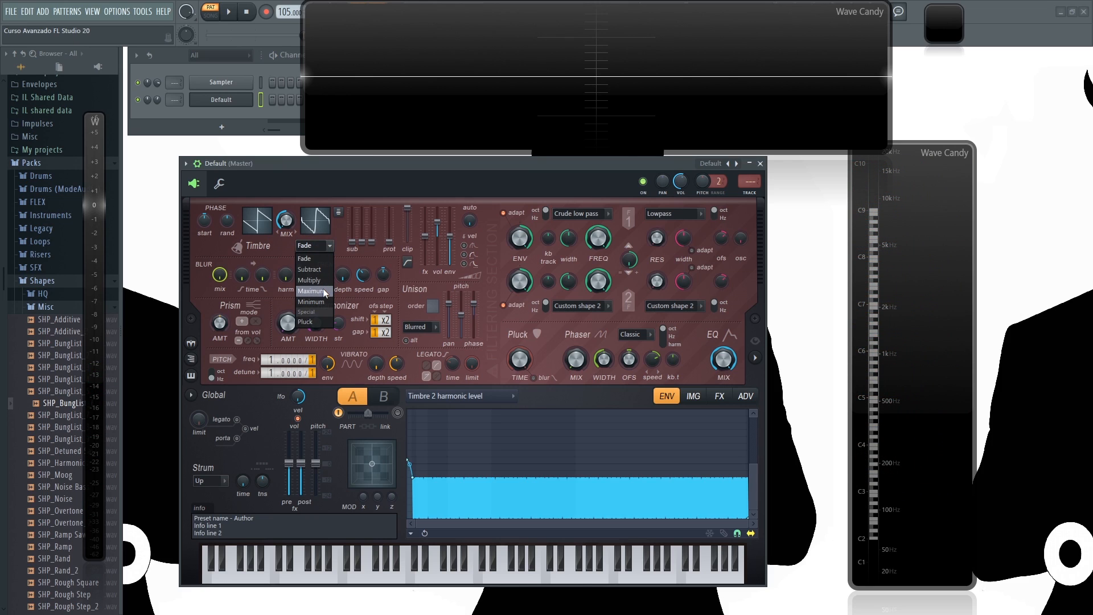
left_click(323, 291)
left_click(314, 245)
left_click(312, 303)
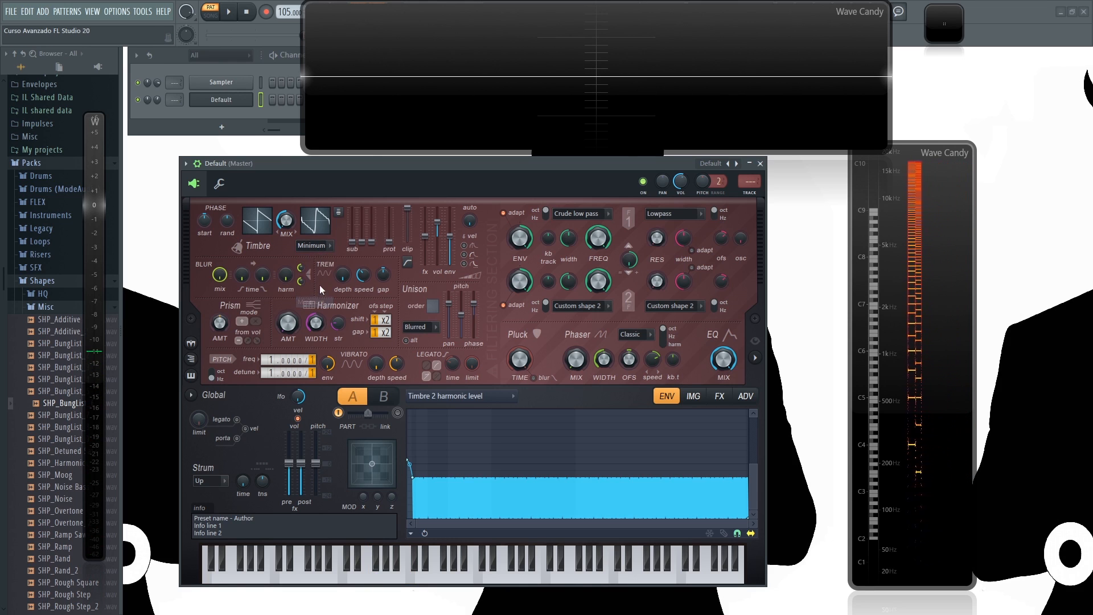
left_click(314, 246)
left_click(320, 322)
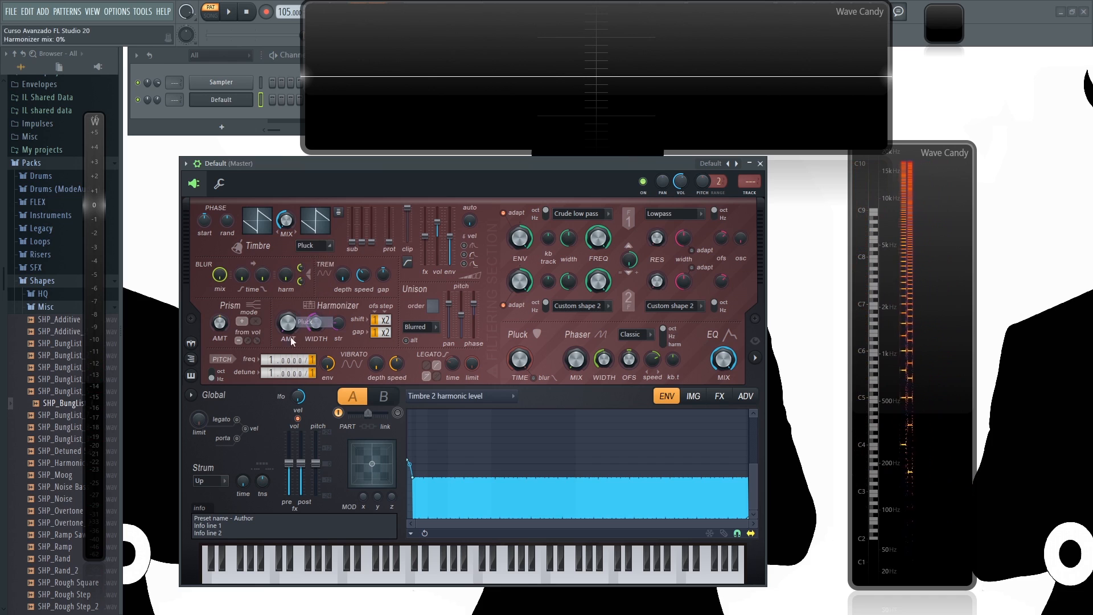
left_click_drag(287, 227, 288, 228)
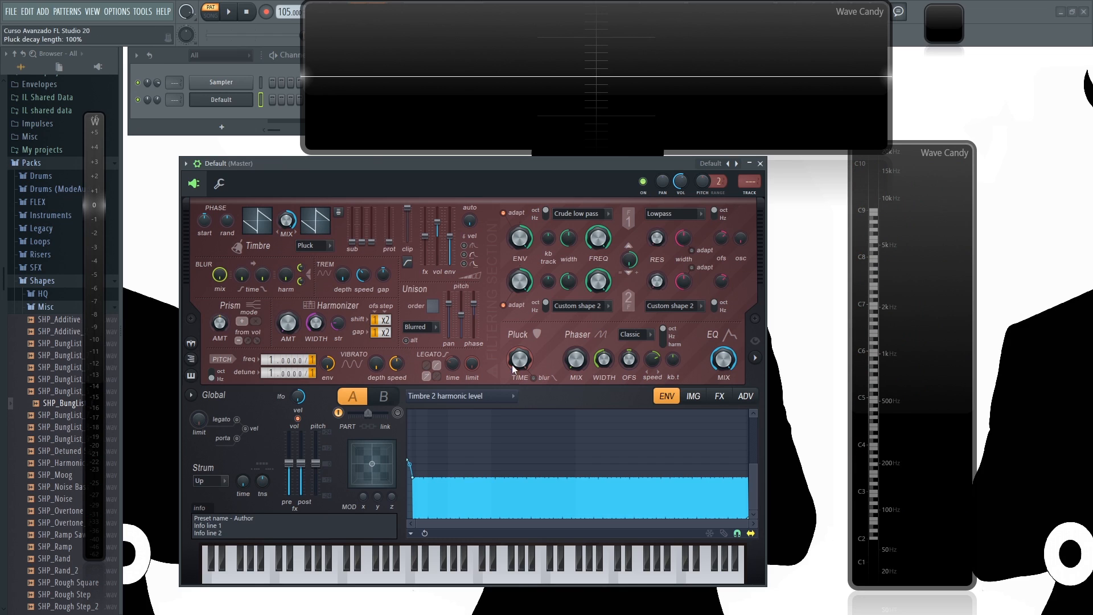
left_click_drag(515, 361, 515, 360)
Return the timbre blend mode to Fade and open the envelope editor's list of articulation, mapping and shaping targets
left_click(332, 247)
left_click(310, 258)
left_click(422, 401)
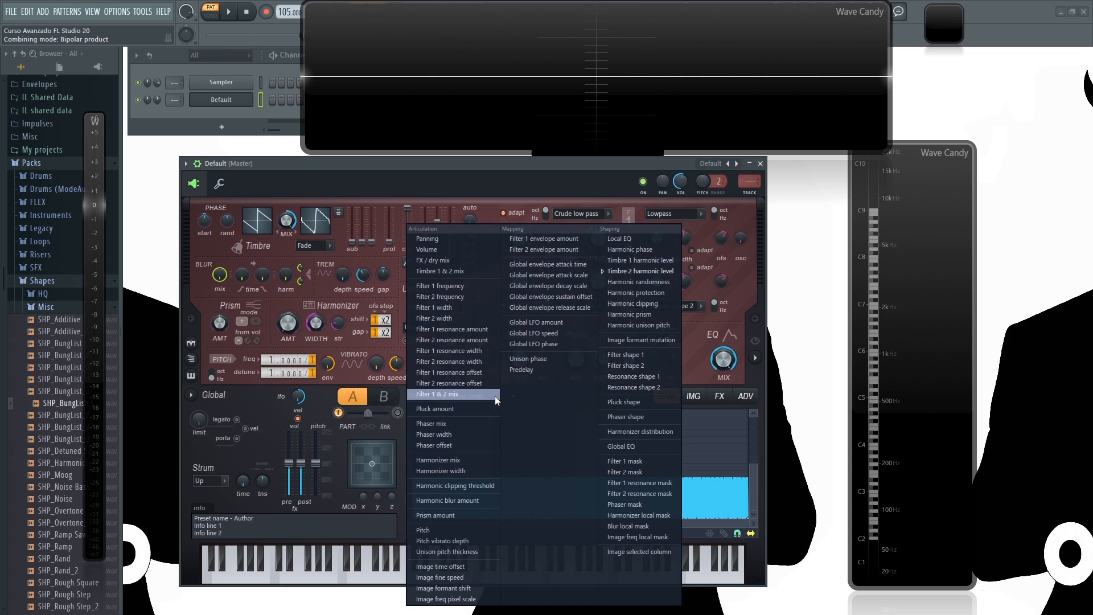
left_click(471, 199)
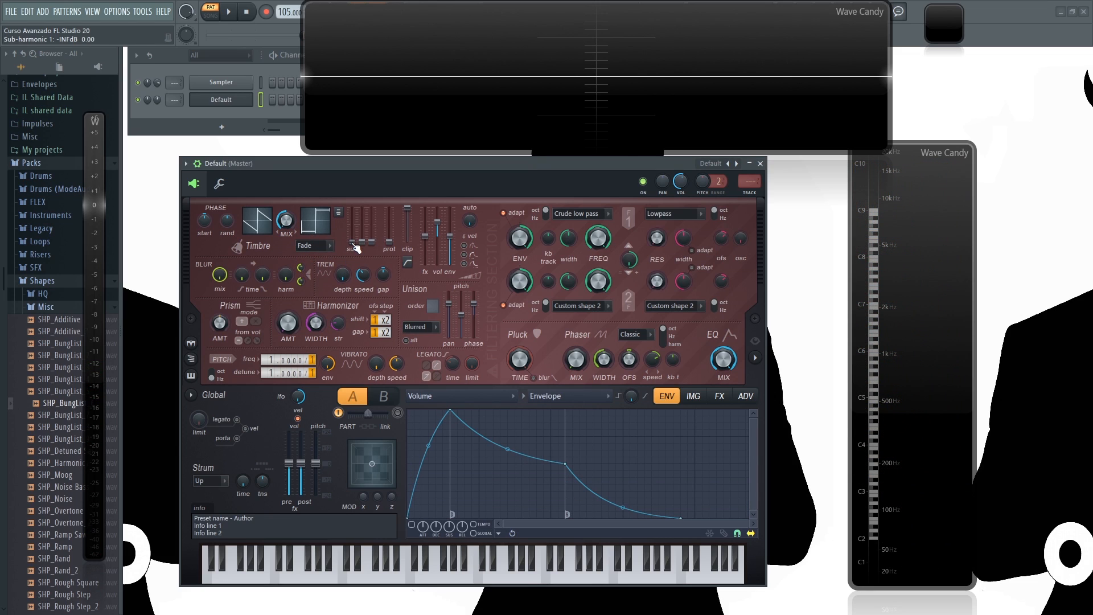
Try the sub-harmonic levels and the filter 1 frequency on the reset Default preset
mouse_move(353, 243)
left_mouse_down()
mouse_move(353, 219)
mouse_move(352, 245)
left_mouse_up()
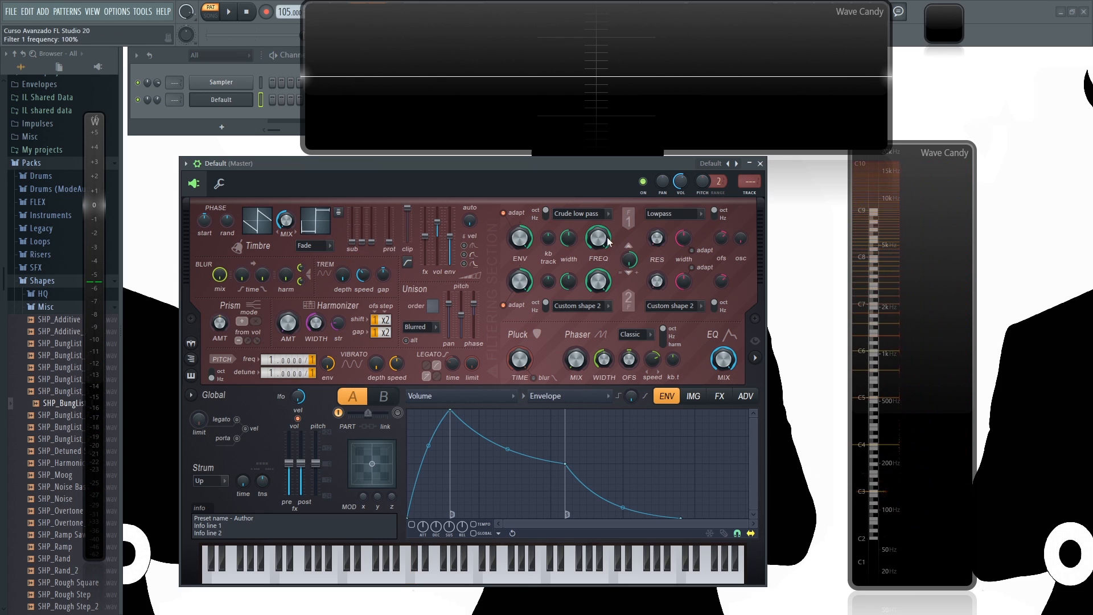
left_click_drag(362, 243, 389, 209)
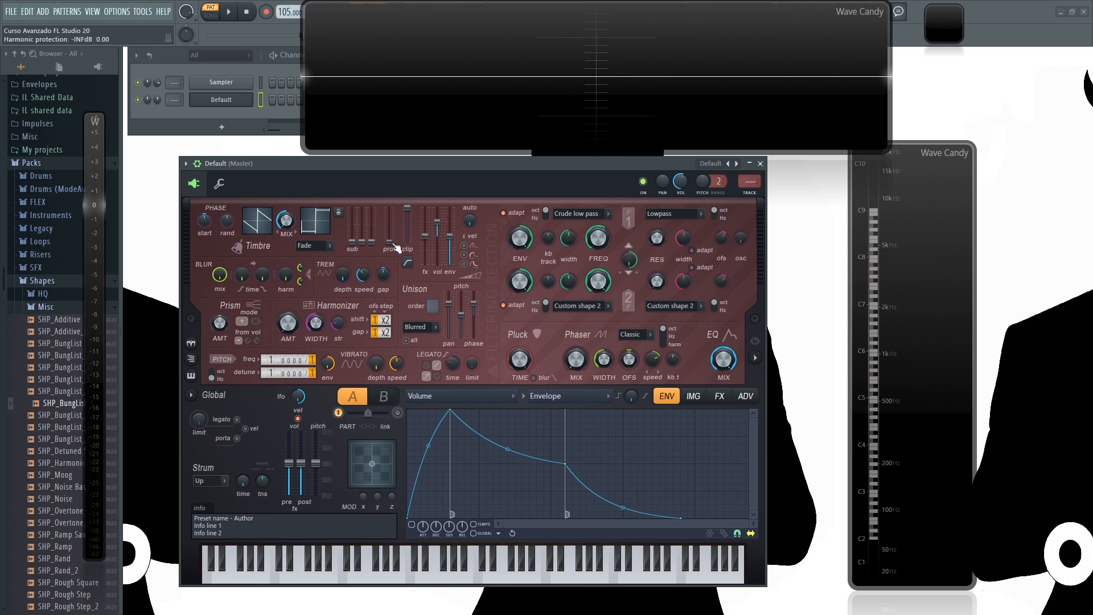
left_click_drag(611, 234, 586, 251)
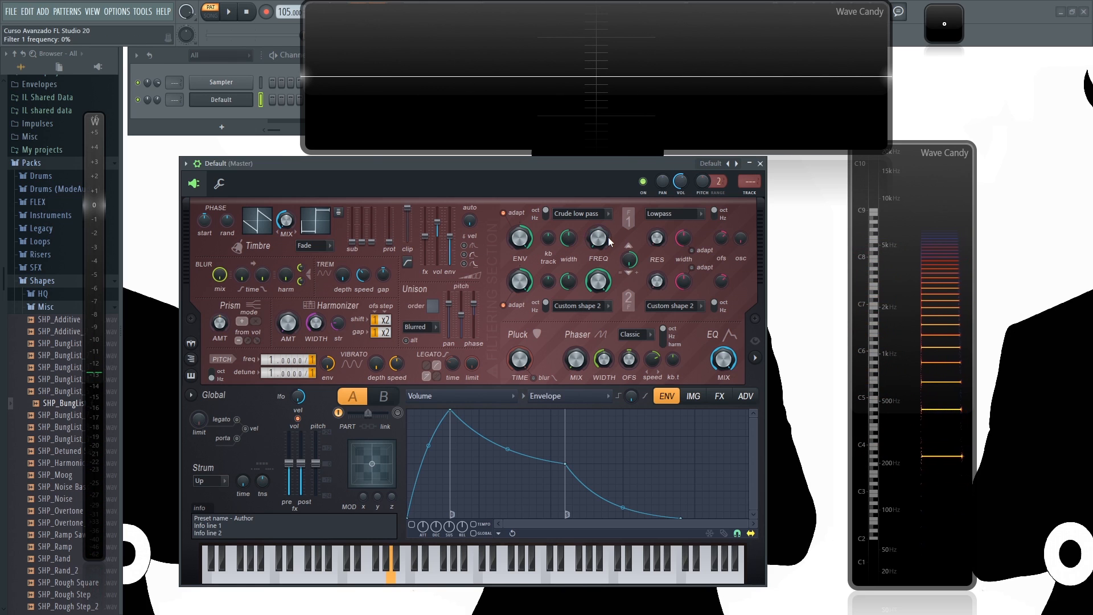
Raise the harmonic protection to its maximum and test it against the pluck decay and filter 1 frequency
left_click_drag(389, 234, 389, 208)
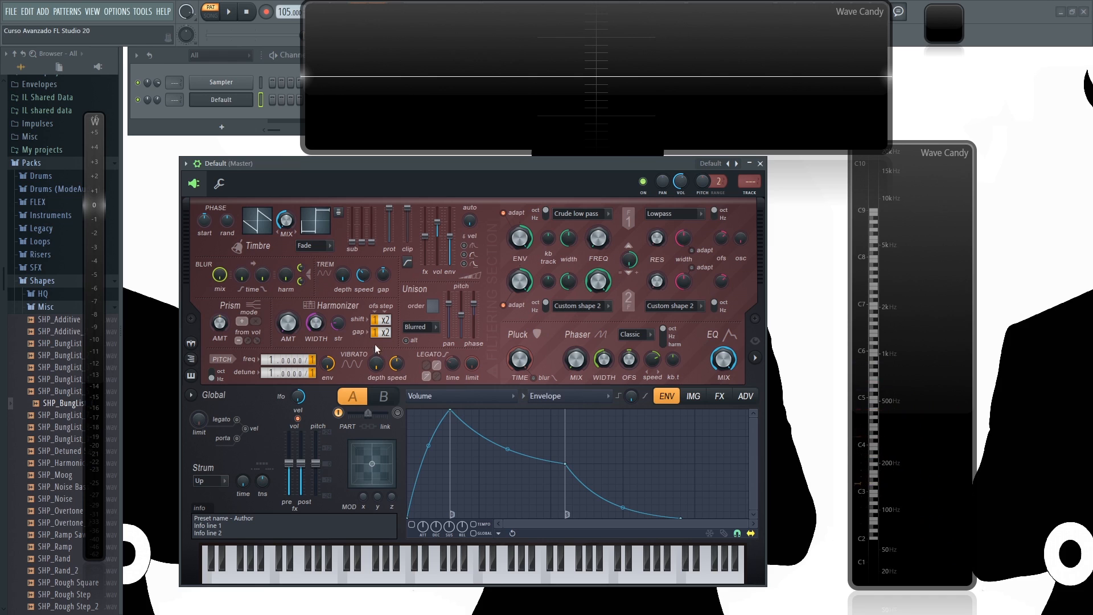
left_click_drag(523, 360, 523, 421)
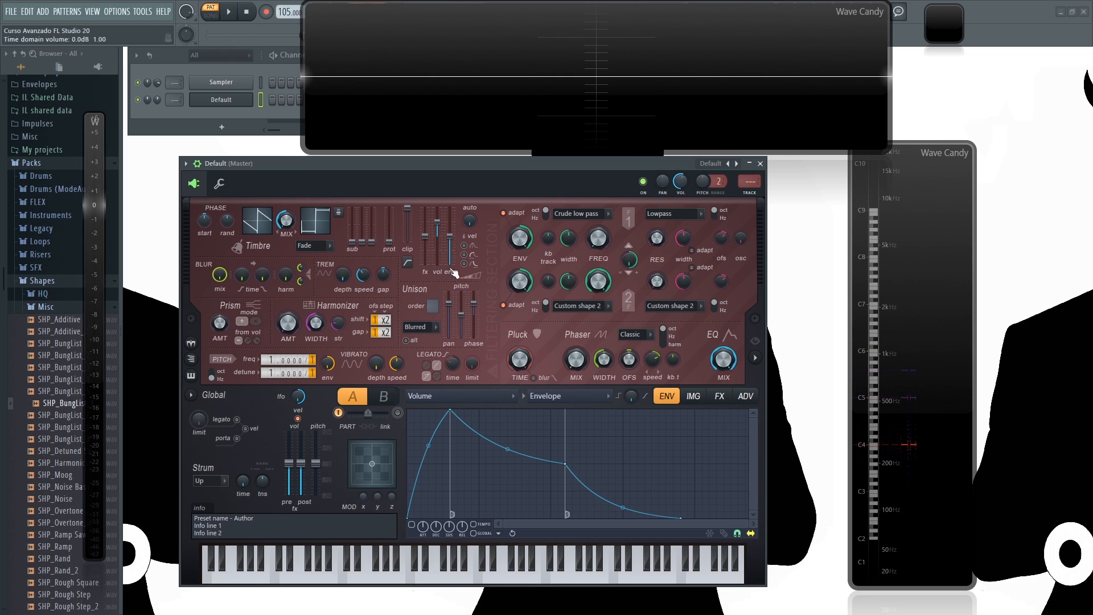
left_click_drag(596, 237, 596, 199)
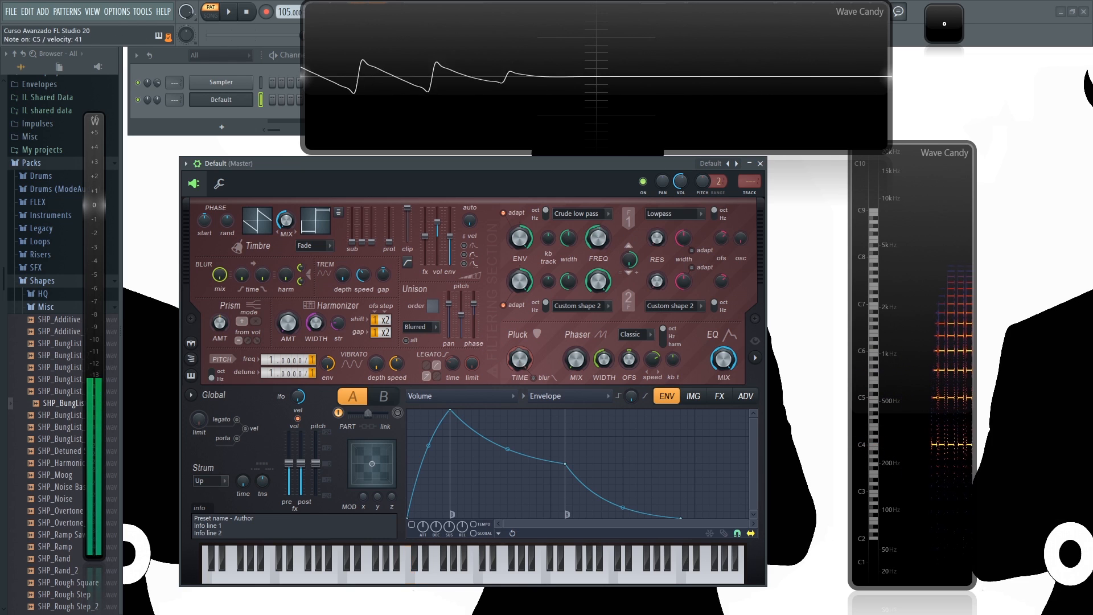
Raise the harmonic protection slightly and test it against a changed pluck decay and the harmonic clipping threshold
left_click_drag(518, 361, 518, 398)
mouse_move(393, 238)
left_mouse_down()
mouse_move(393, 208)
mouse_move(390, 234)
left_mouse_up()
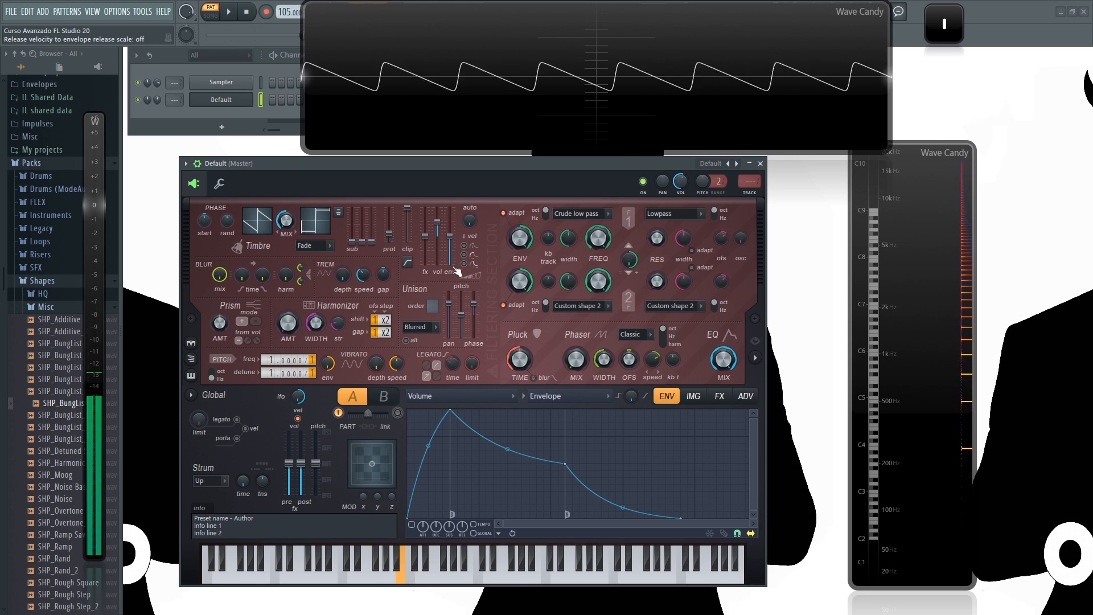
left_click_drag(519, 362, 518, 399)
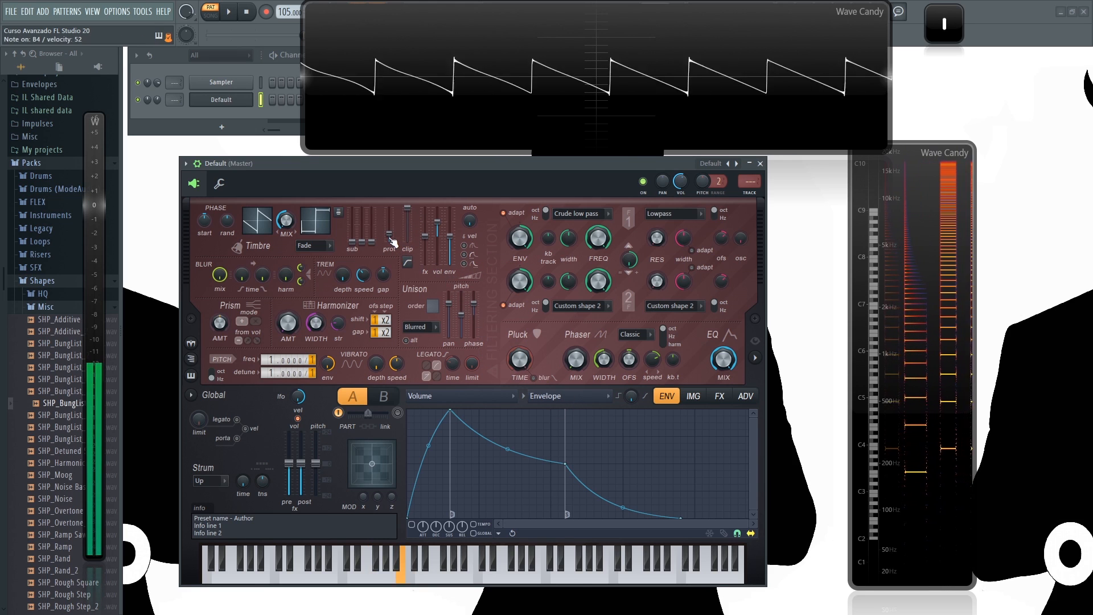
left_click_drag(407, 239, 407, 208)
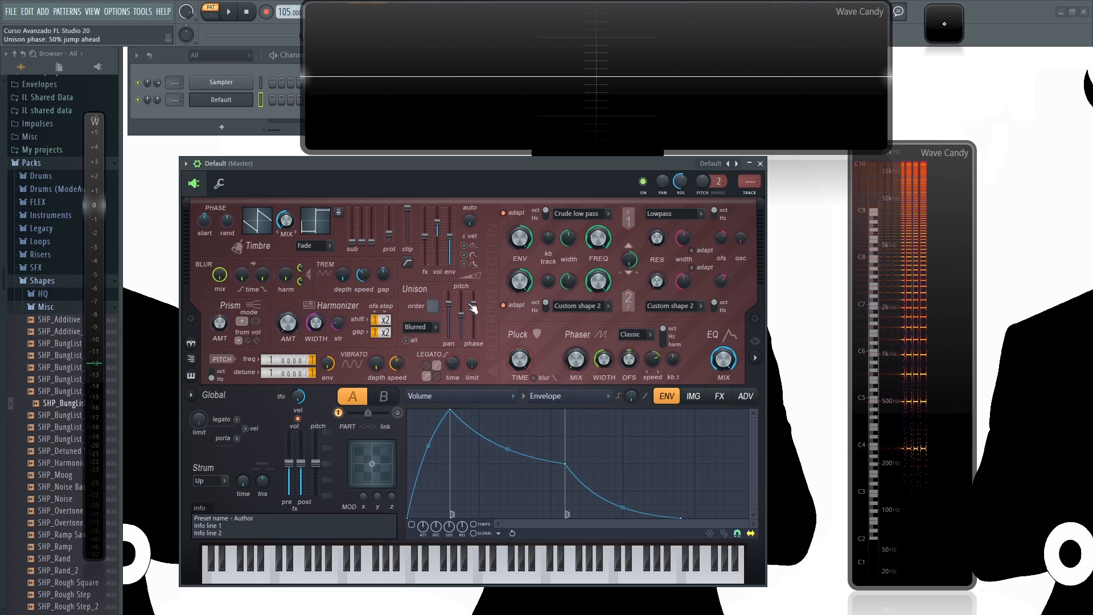
Expand the synth's spectral display section to its widest beside the Wave Candy analyzer and collapse the browser folders
left_click_drag(592, 165, 583, 167)
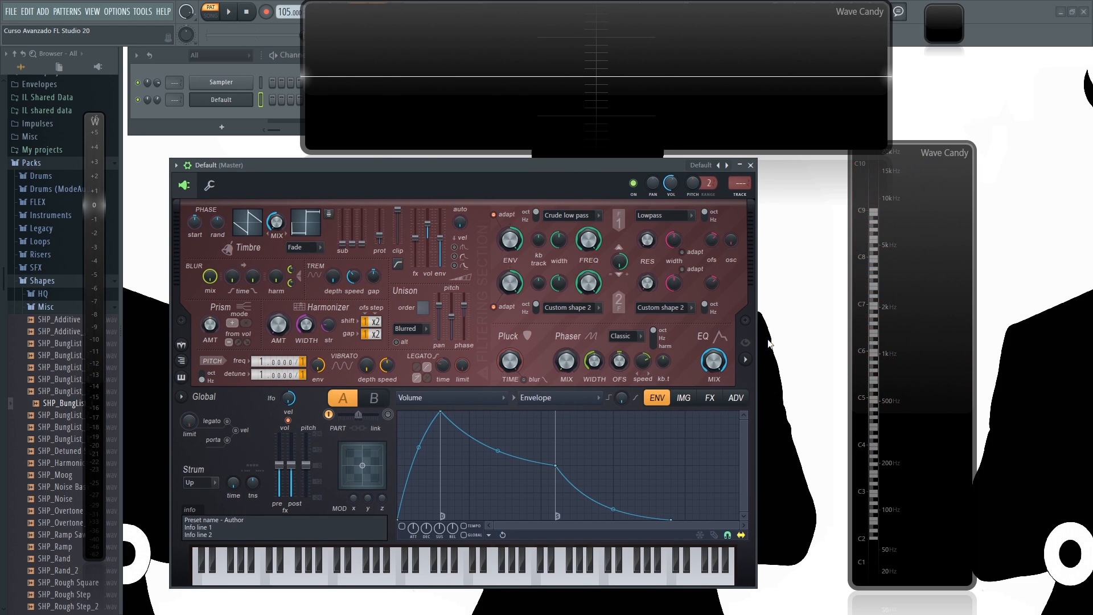
left_click(746, 360)
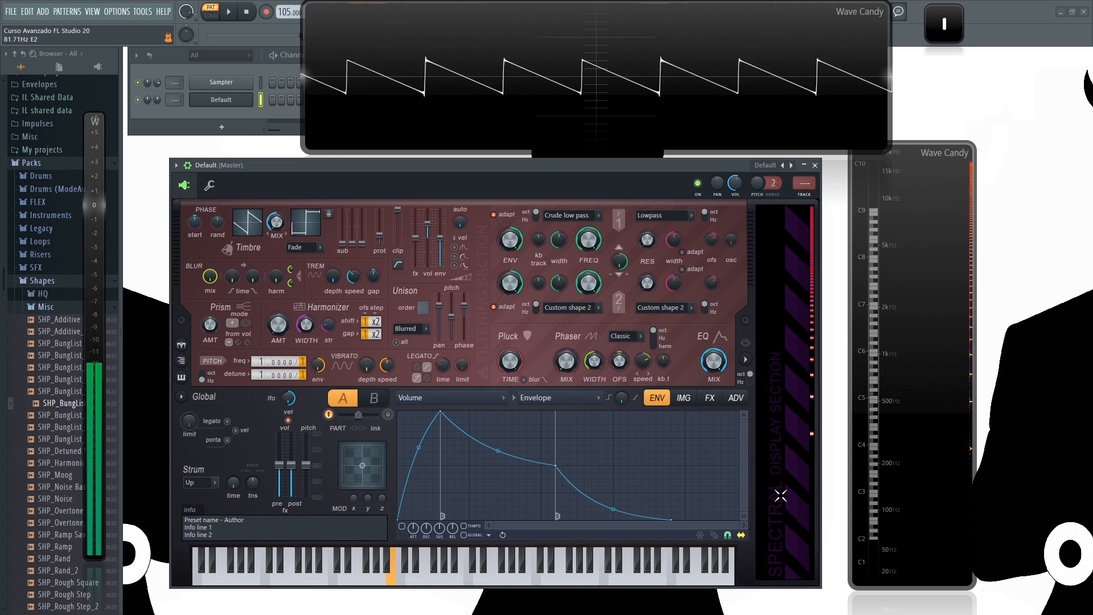
left_click(746, 361)
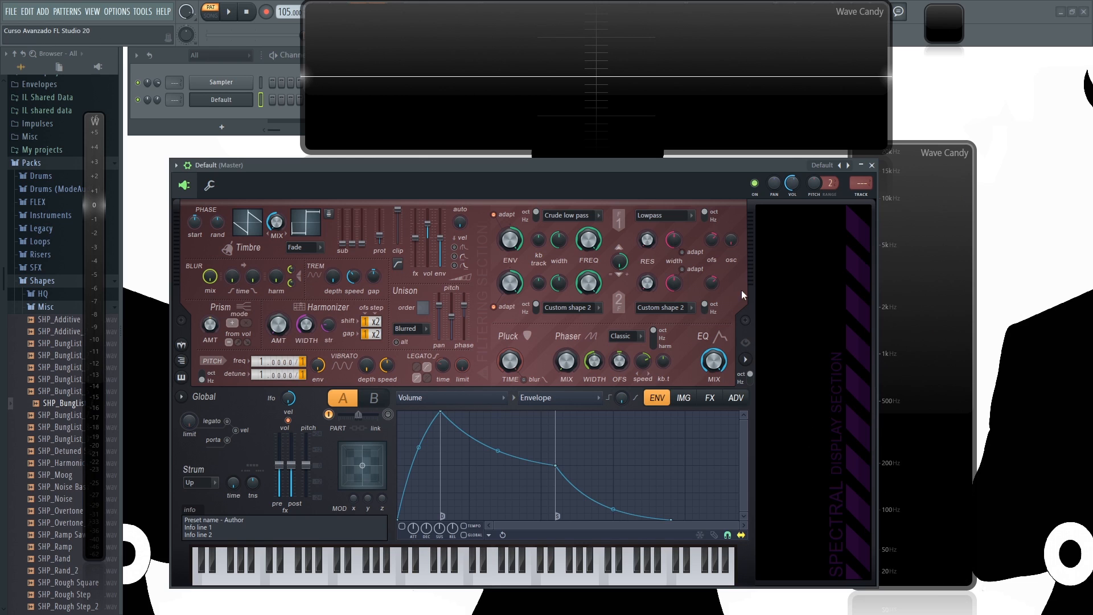
left_click_drag(695, 164, 663, 164)
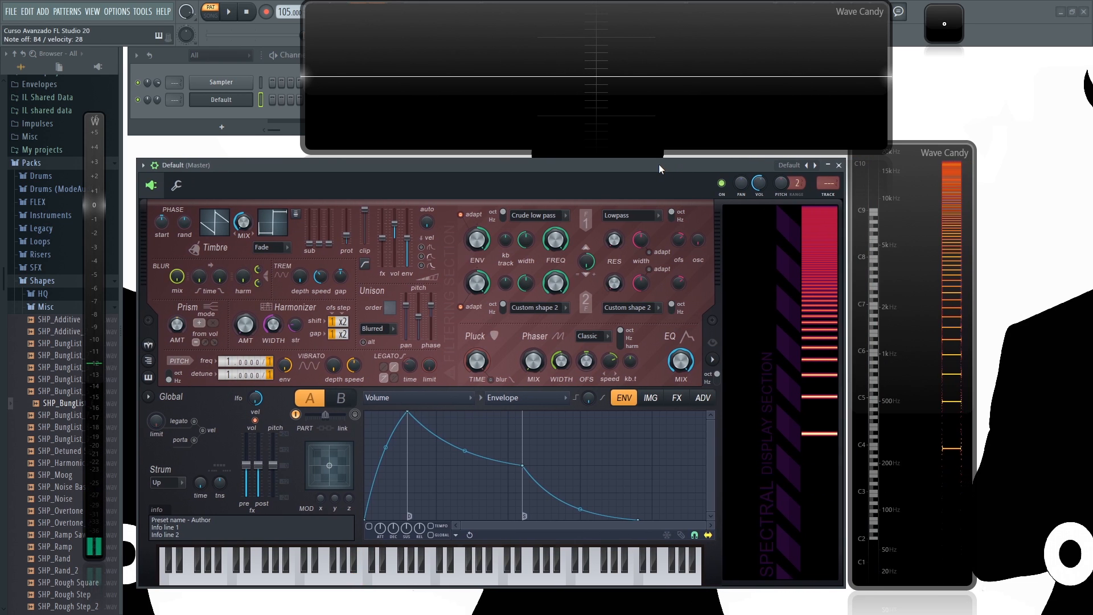
left_click(14, 54)
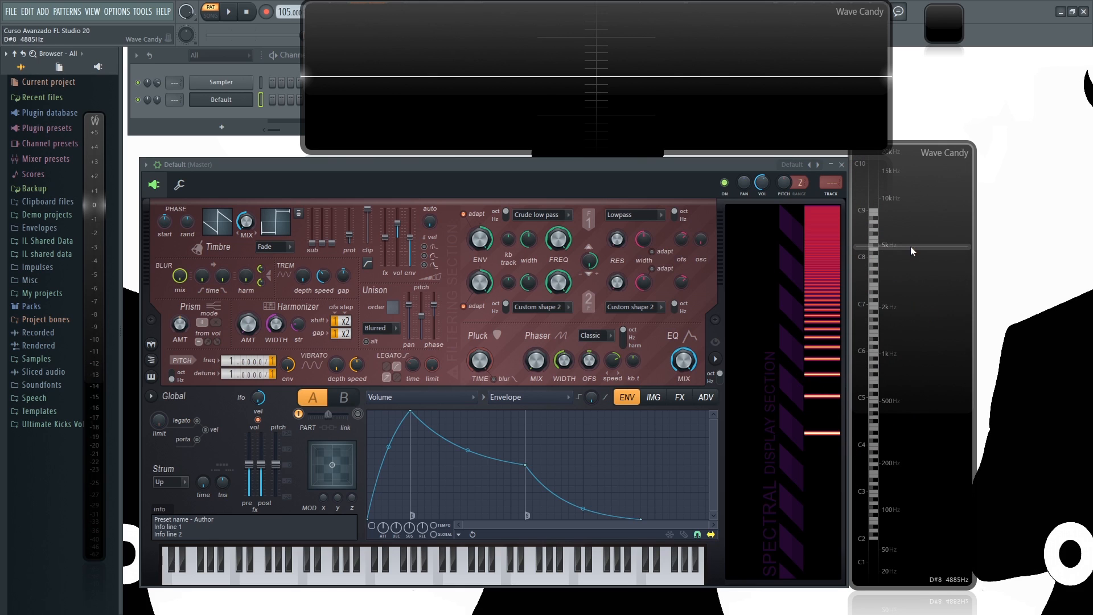
key("z")
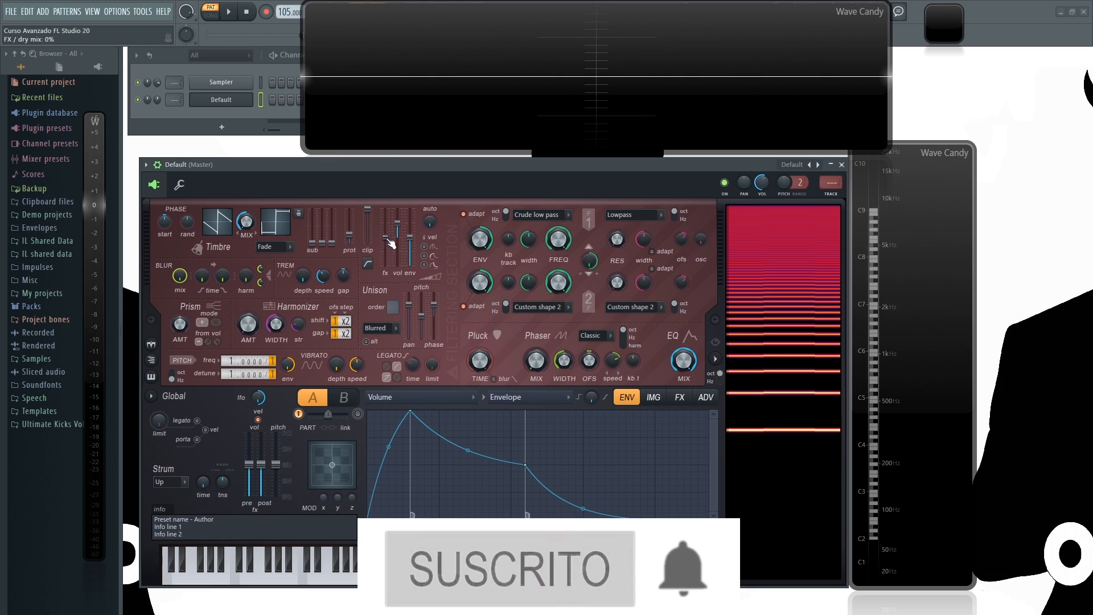
Try the FX/dry mix, time domain volume, velocity-to-envelope and auto-gain controls, resetting the volume to its default
left_click_drag(390, 243, 391, 254)
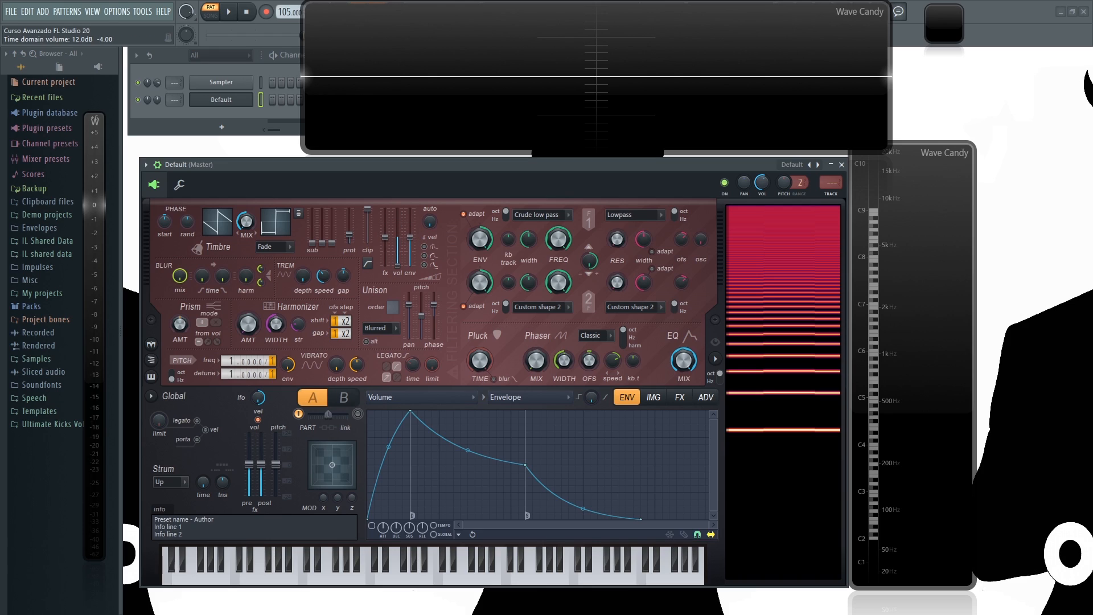
left_click(398, 266, "alt")
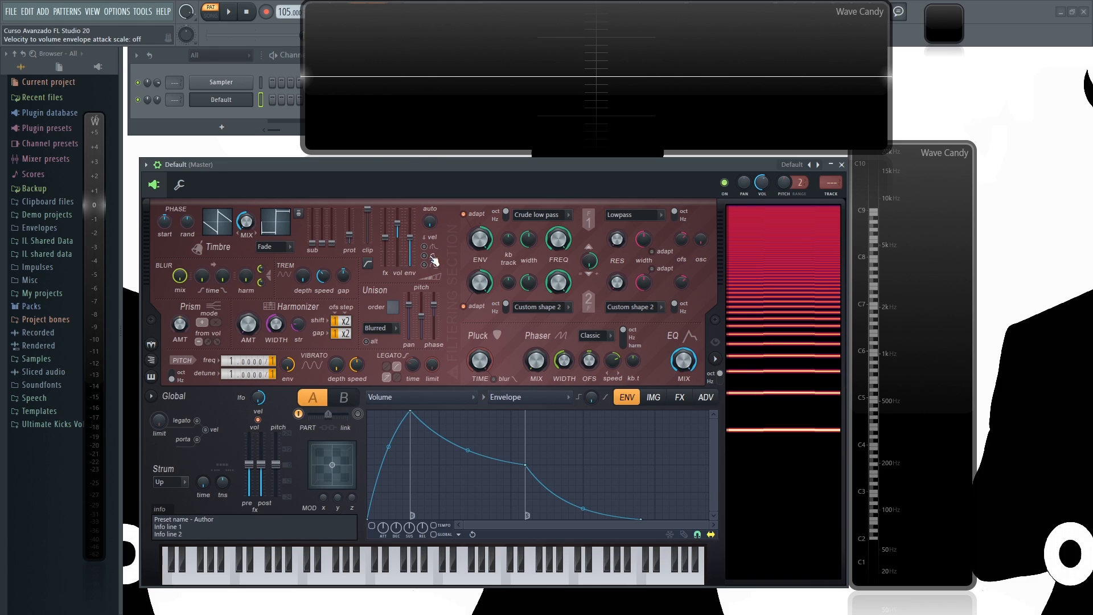
left_click(425, 265)
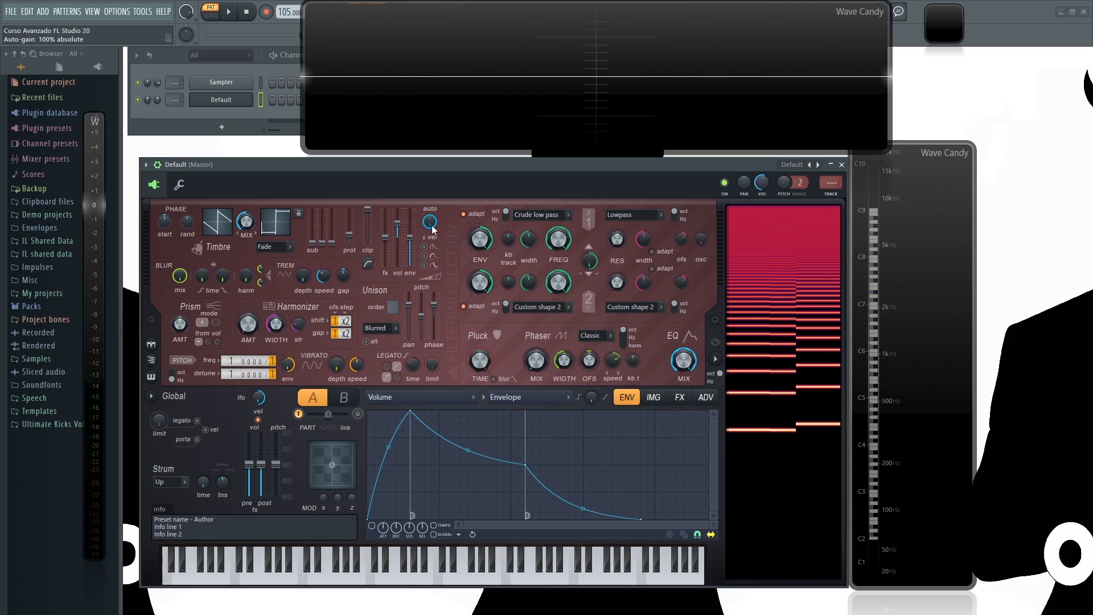
left_click_drag(430, 222, 432, 250)
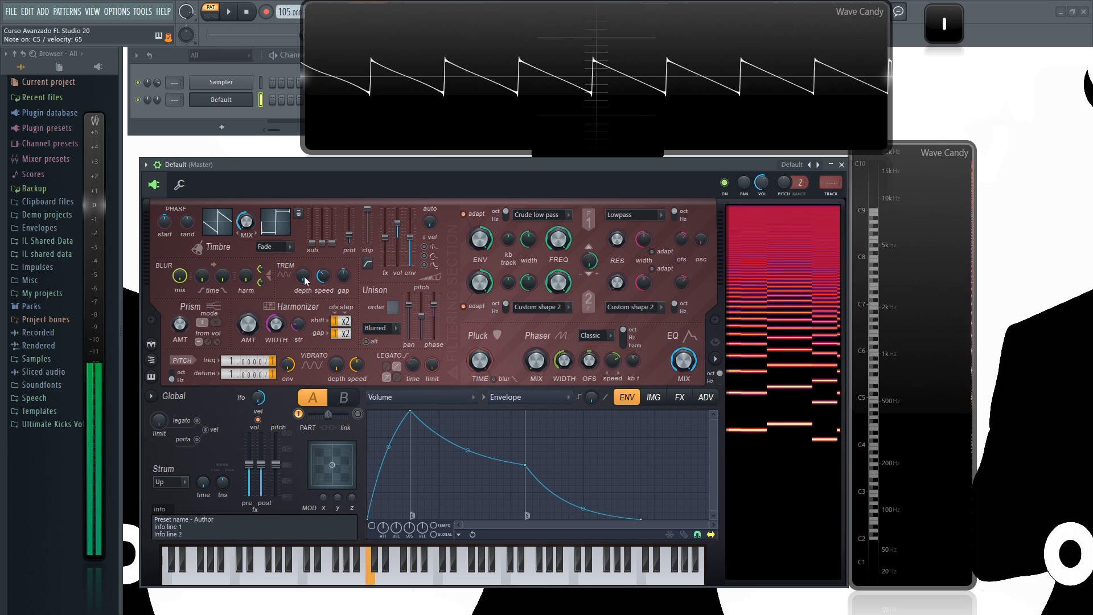
Raise the tremolo depth to its maximum, vary the tremolo stereo gap while playing a note, and reset the gap to its default
left_click_drag(304, 277, 304, 228)
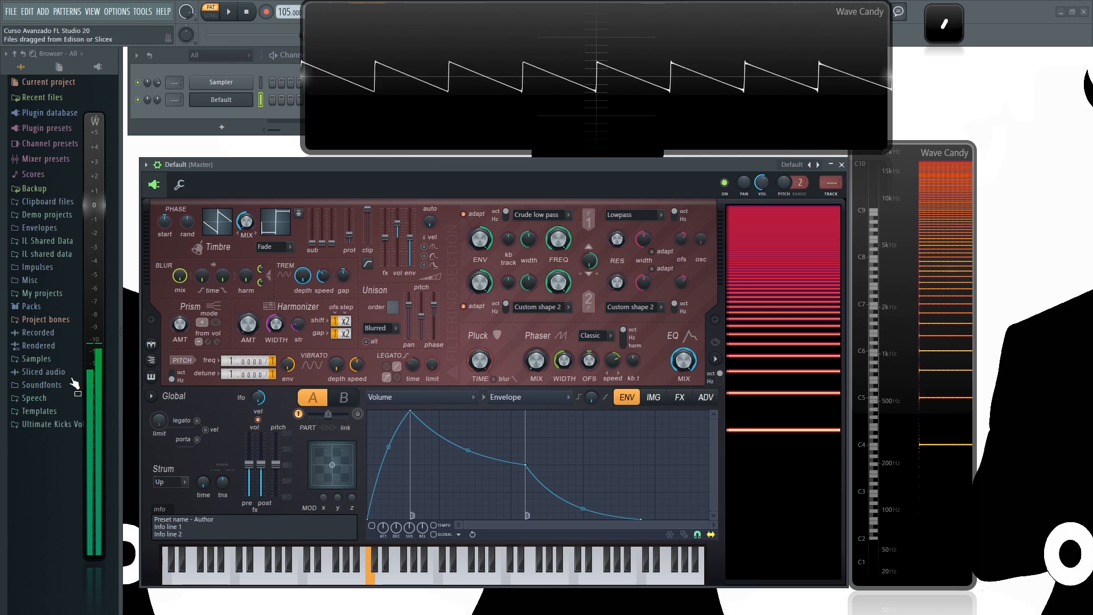
left_click_drag(327, 279, 351, 281)
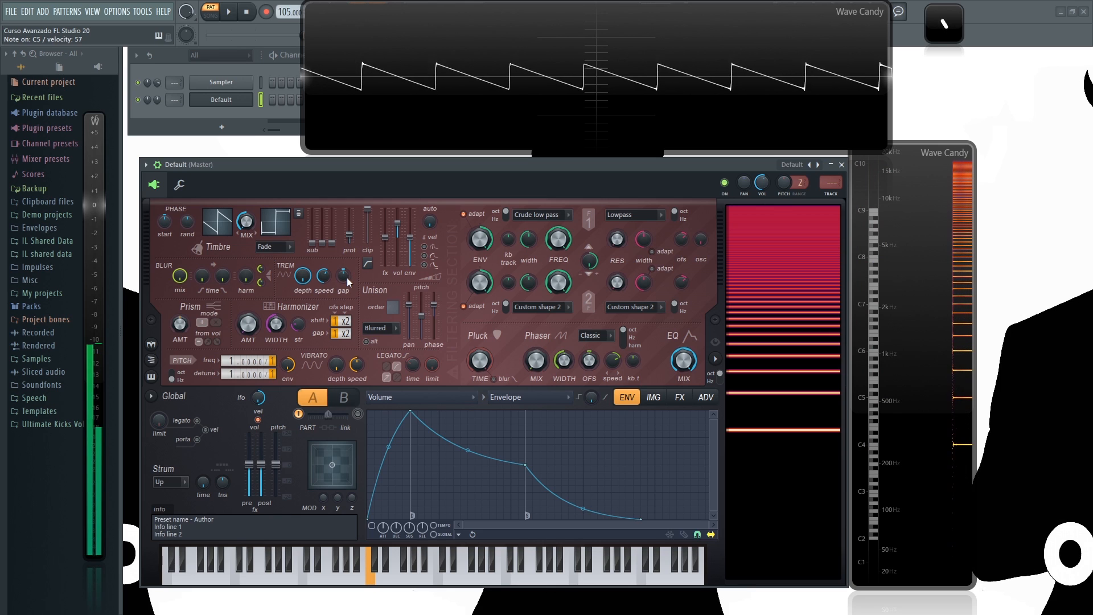
left_click_drag(346, 277, 347, 273)
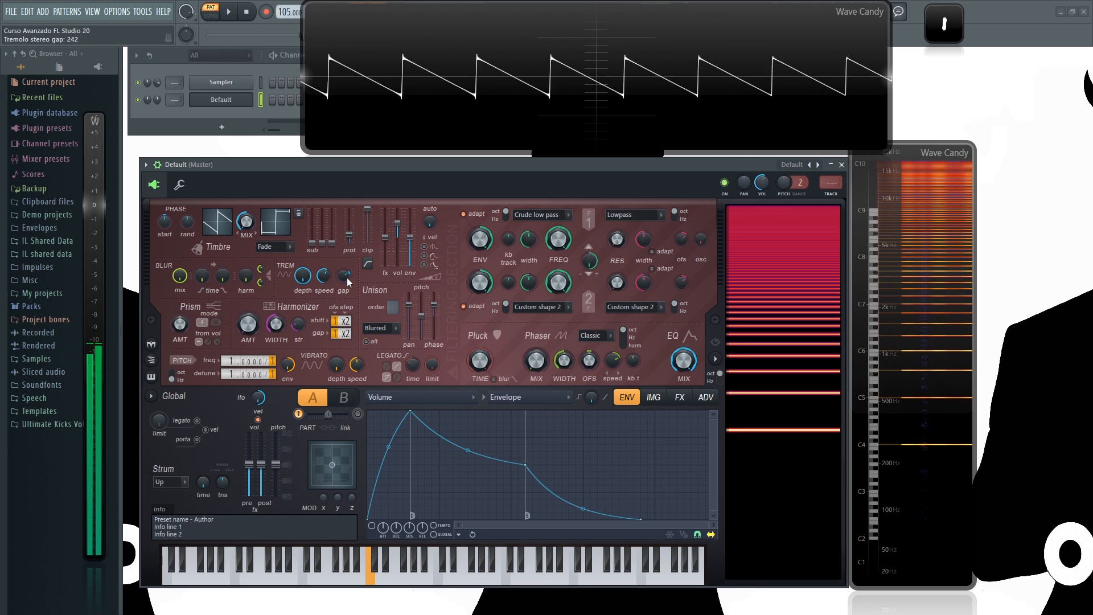
mouse_move(348, 282)
left_mouse_down()
mouse_move(347, 299)
mouse_move(347, 278)
left_mouse_up()
left_click(347, 278, "alt")
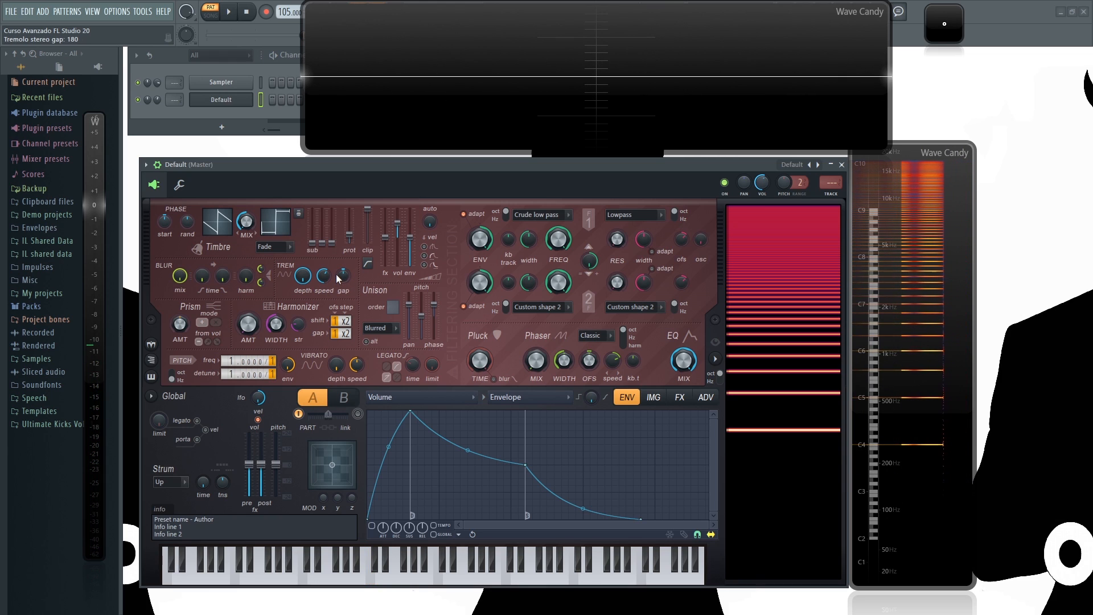
Reset the tremolo depth and try the harmonic blur amount with the blur mix, returning the harmonic blur to zero
left_click_drag(246, 279, 246, 227)
left_click(246, 278, "alt")
left_click(303, 278, "alt")
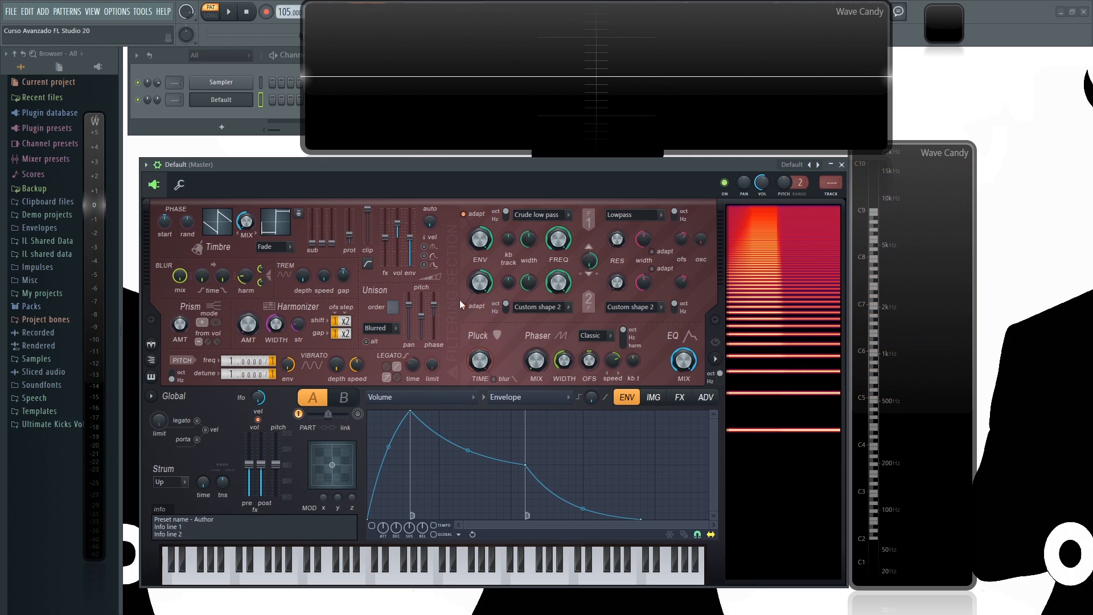
mouse_move(246, 278)
left_mouse_down()
mouse_move(246, 246)
mouse_move(246, 279)
left_mouse_up()
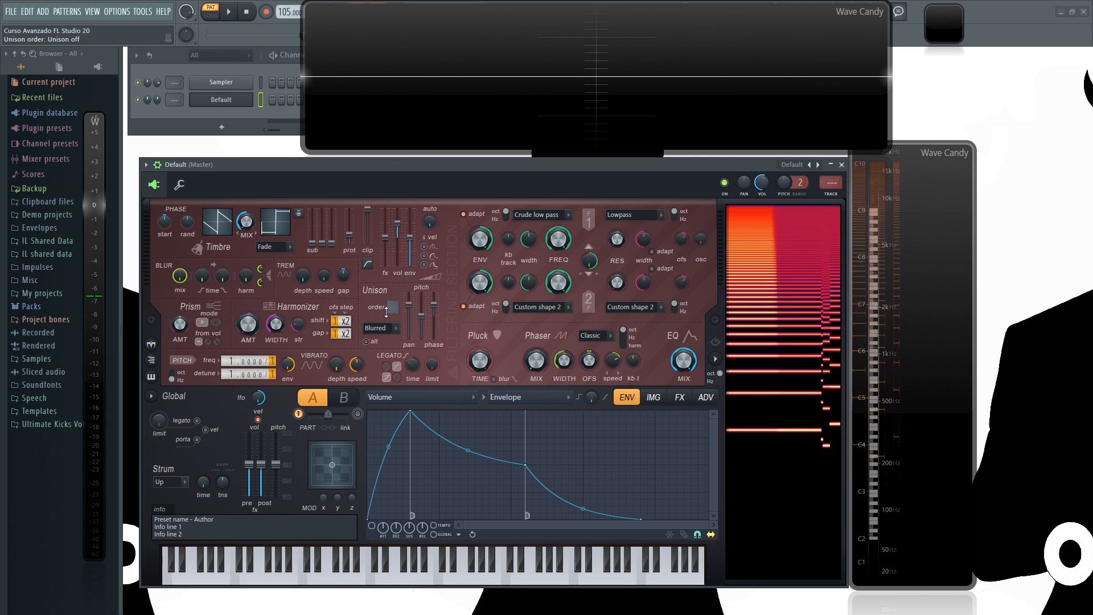
mouse_move(247, 268)
left_mouse_down()
mouse_move(247, 245)
mouse_move(247, 274)
left_mouse_up()
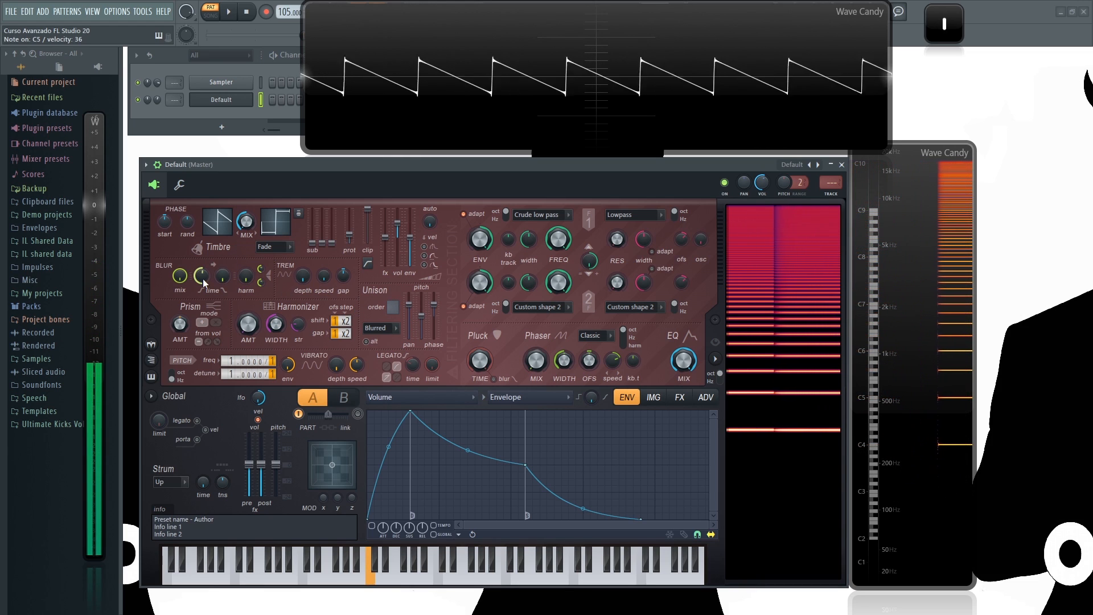
left_click_drag(247, 283, 248, 260)
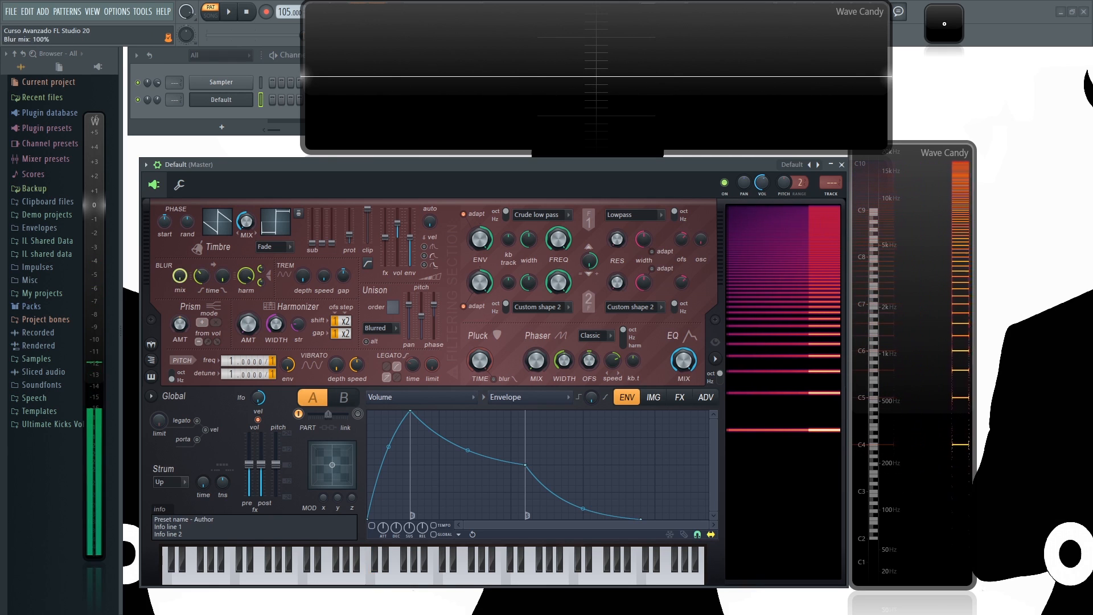
left_click_drag(179, 279, 179, 348)
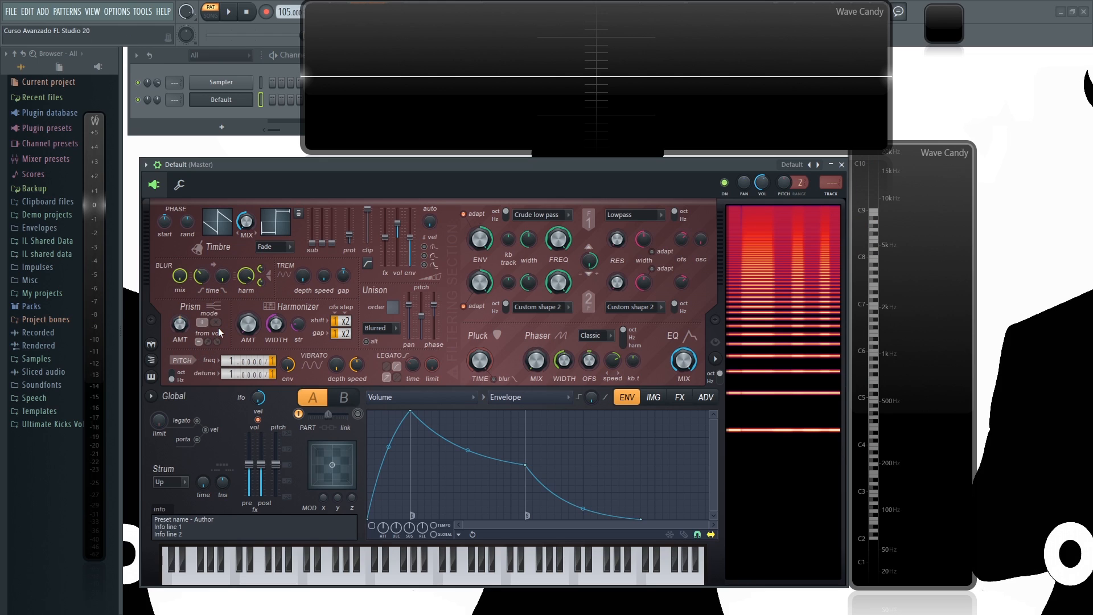
left_click_drag(247, 279, 248, 319)
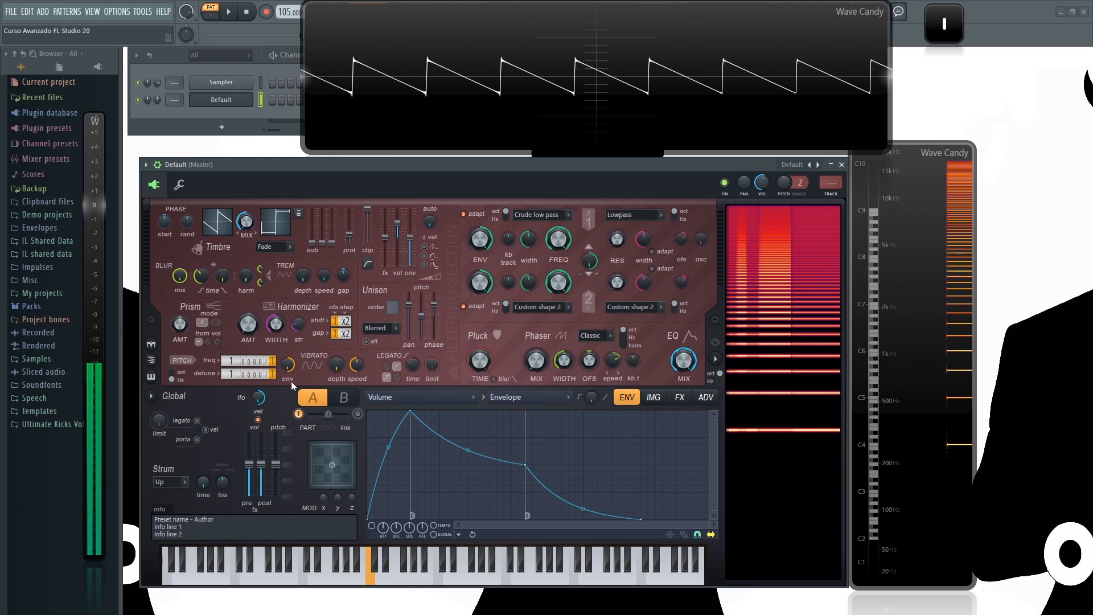
Raise the prism amount to 100% and play notes to hear the shifted harmonics
left_click_drag(180, 325, 180, 309)
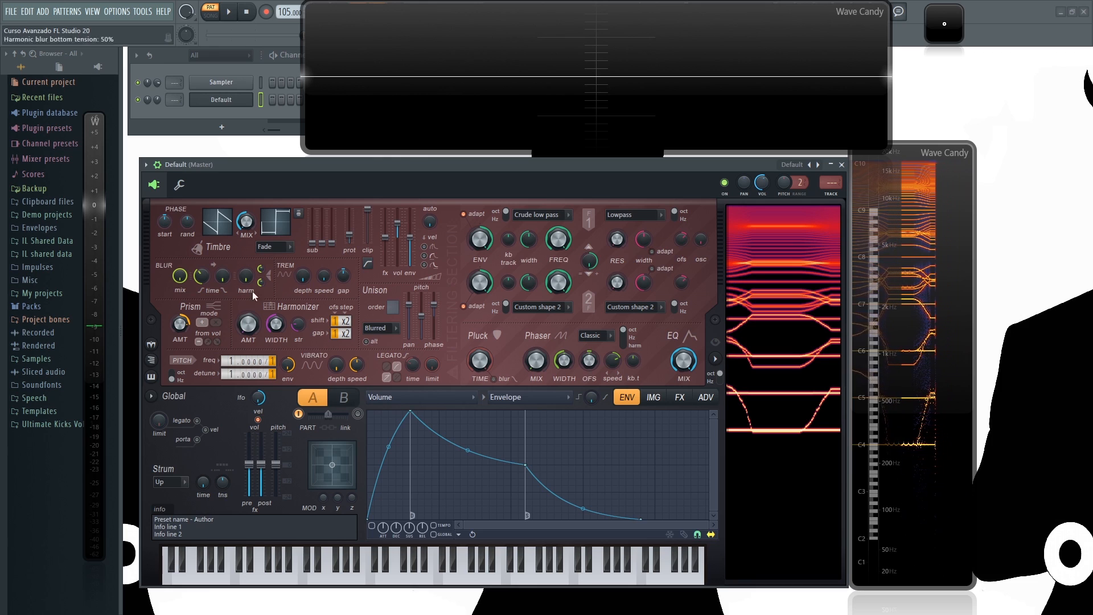
left_click_drag(181, 324, 181, 291)
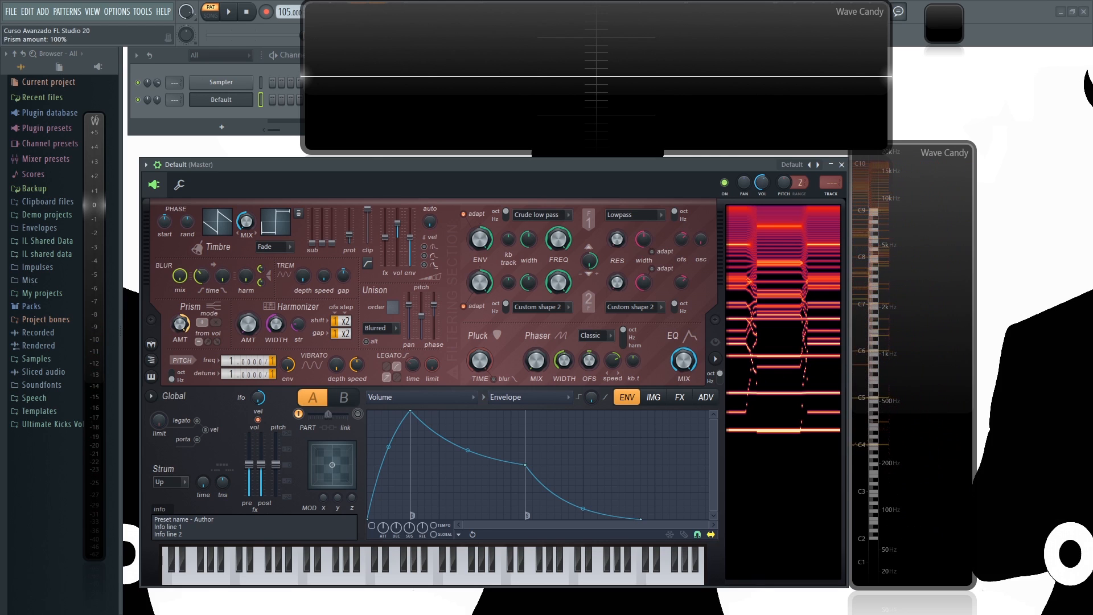
key("z")
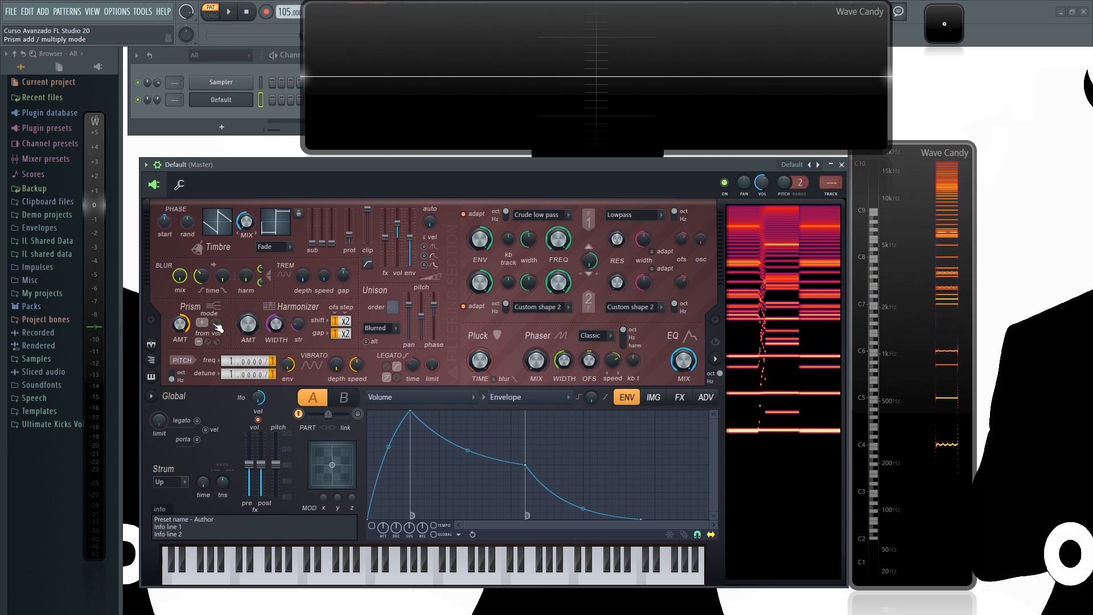
key("z")
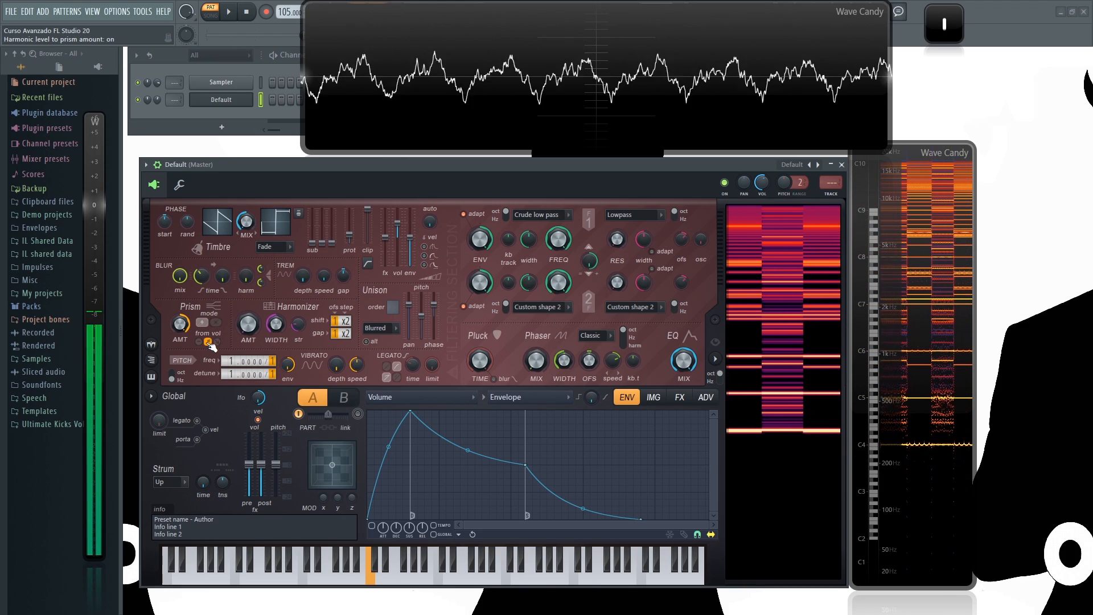
Toggle the harmonic level to prism amount option and switch the prism mode to multiply, testing it with a note
left_click(208, 342)
left_click(214, 323)
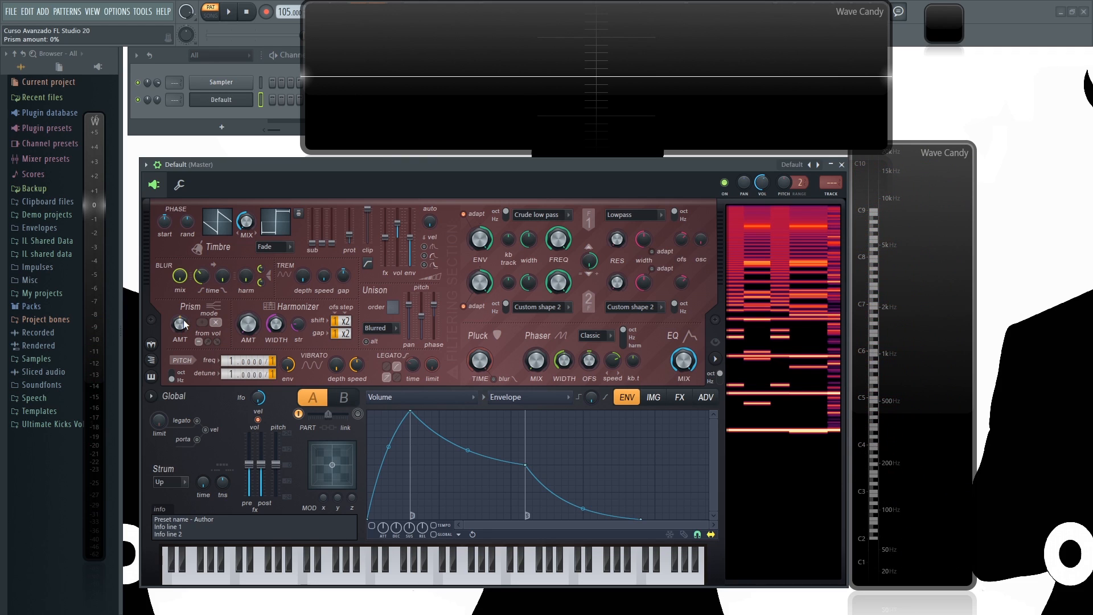
key("z")
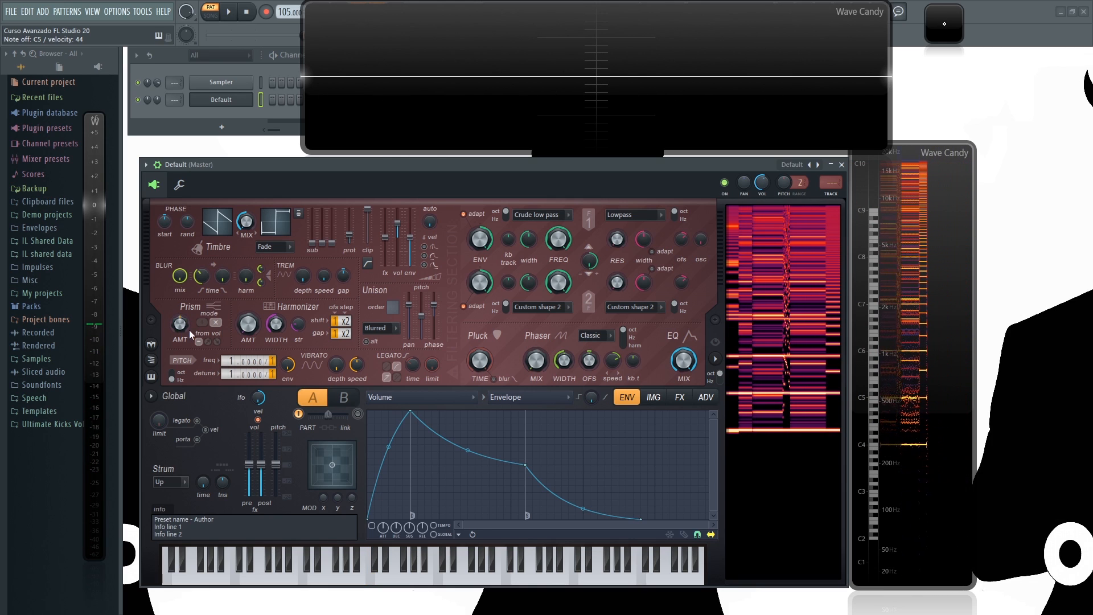
Show the harmonic prism shape in the envelope editor
left_click(451, 401)
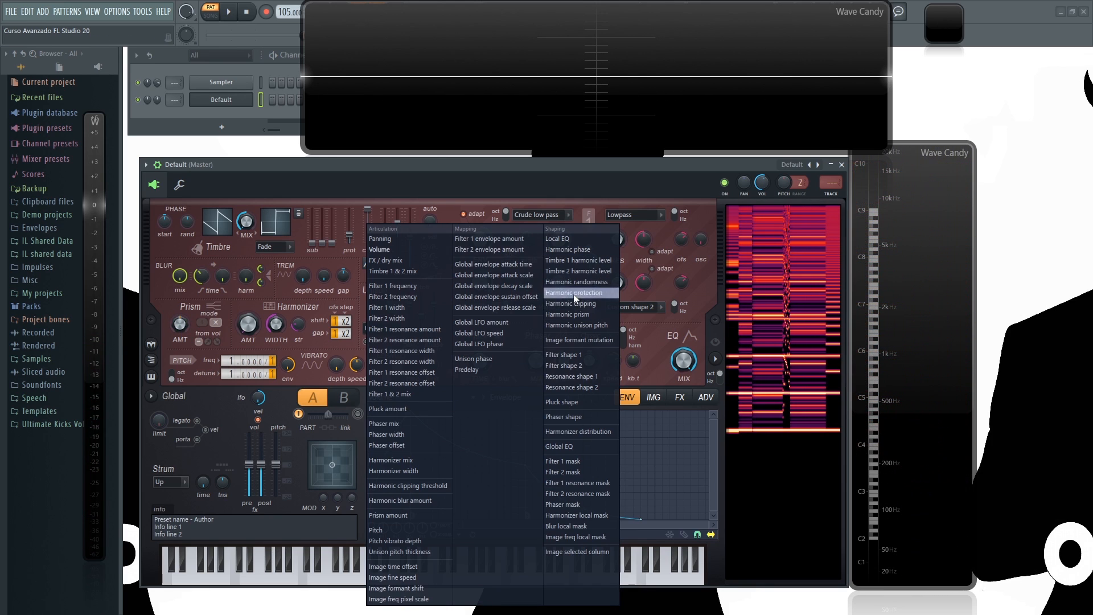
left_click(570, 165)
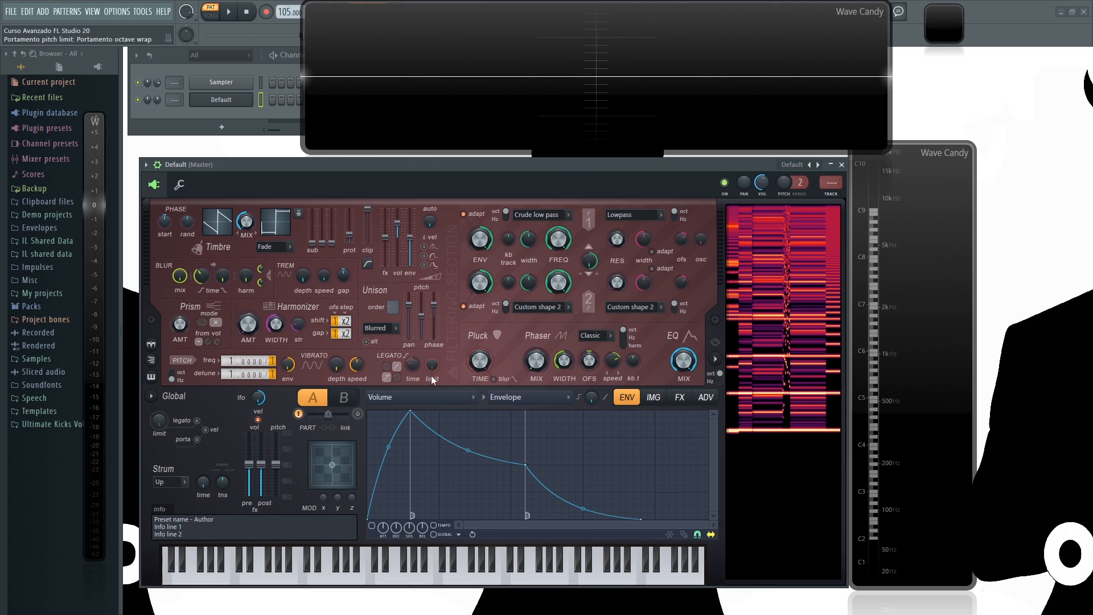
left_click(462, 404)
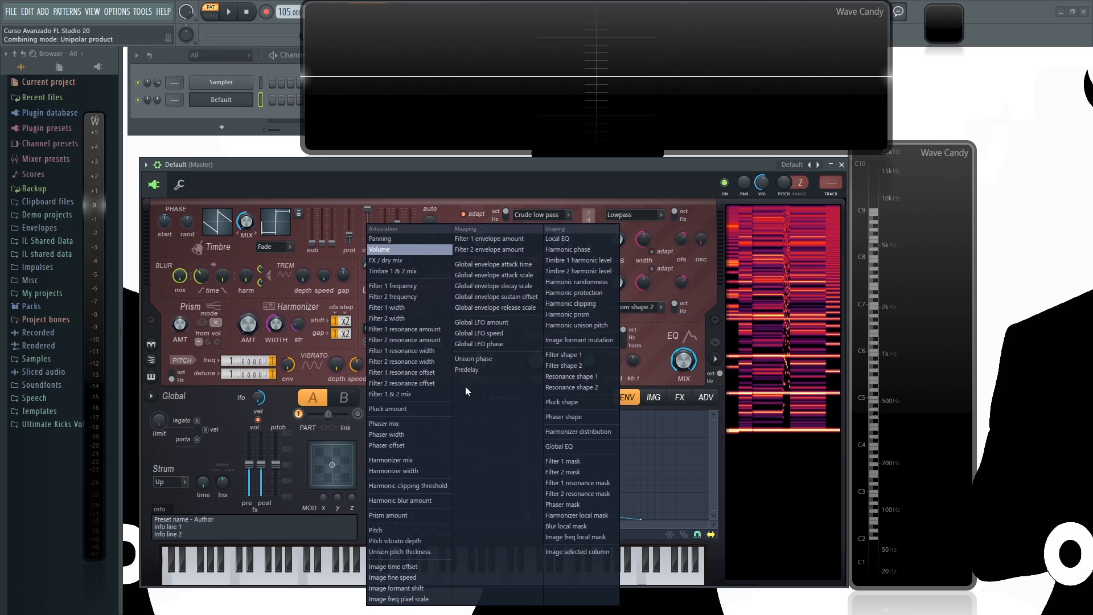
left_click(582, 317)
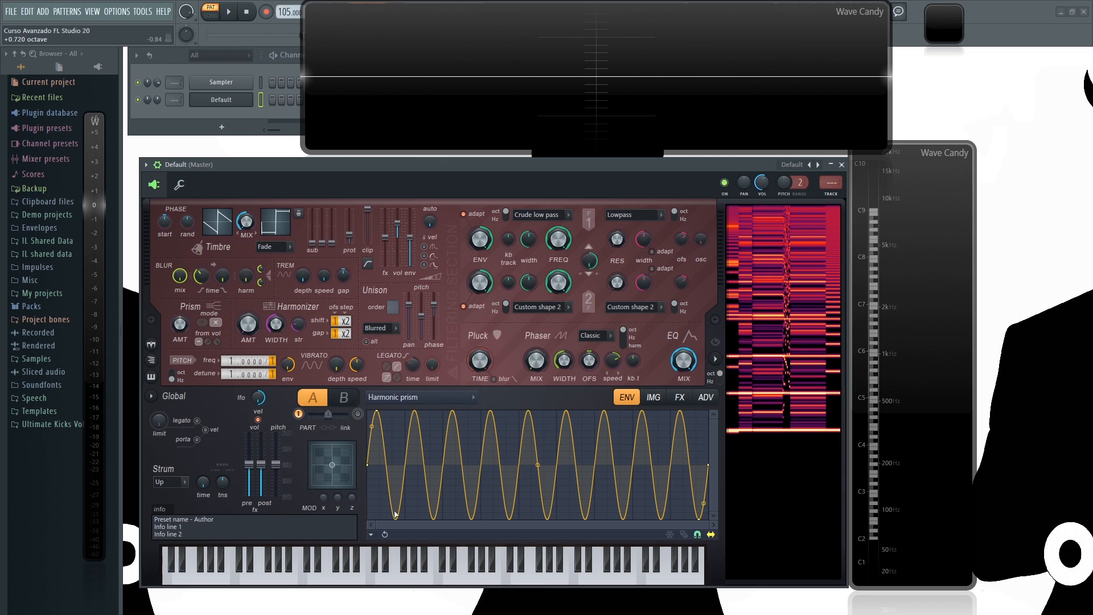
Flatten the harmonic prism curve by deleting the wave-mode point near its end and repositioning the remaining point on the centre line
right_click(704, 503)
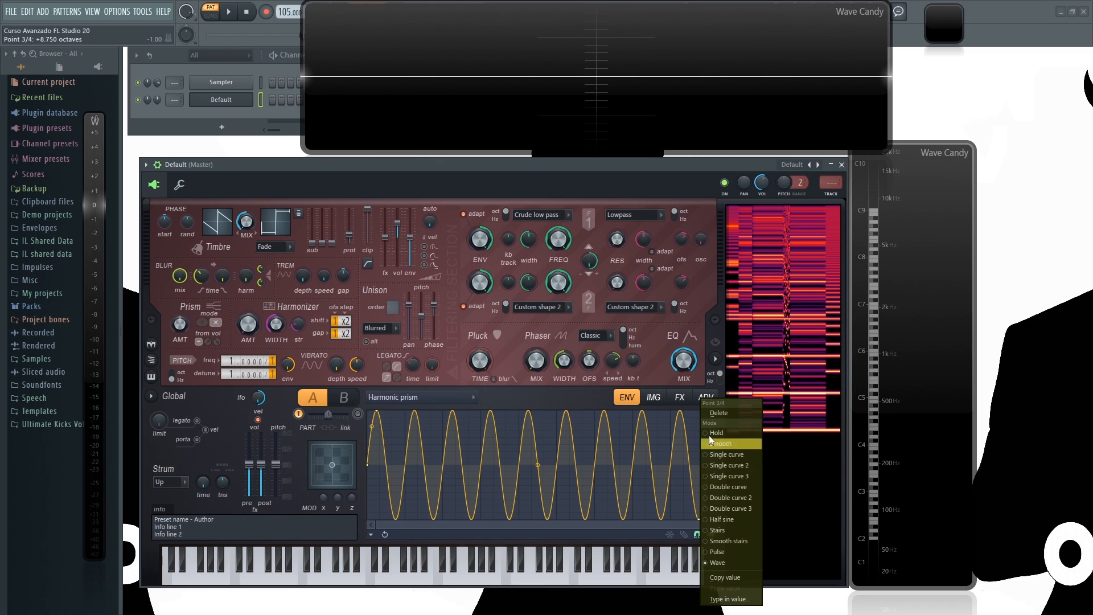
left_click(716, 411)
left_click_drag(377, 420, 497, 465)
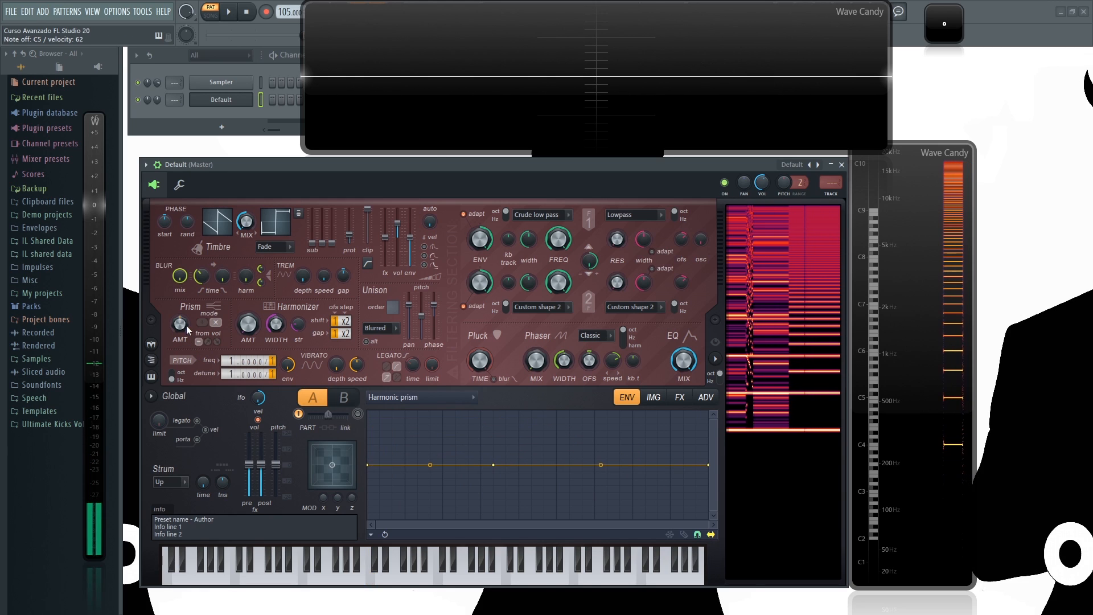
Raise the prism amount, add a raised point about a third along the prism curve and lift the curve's end to its maximum
left_click_drag(183, 330, 184, 288)
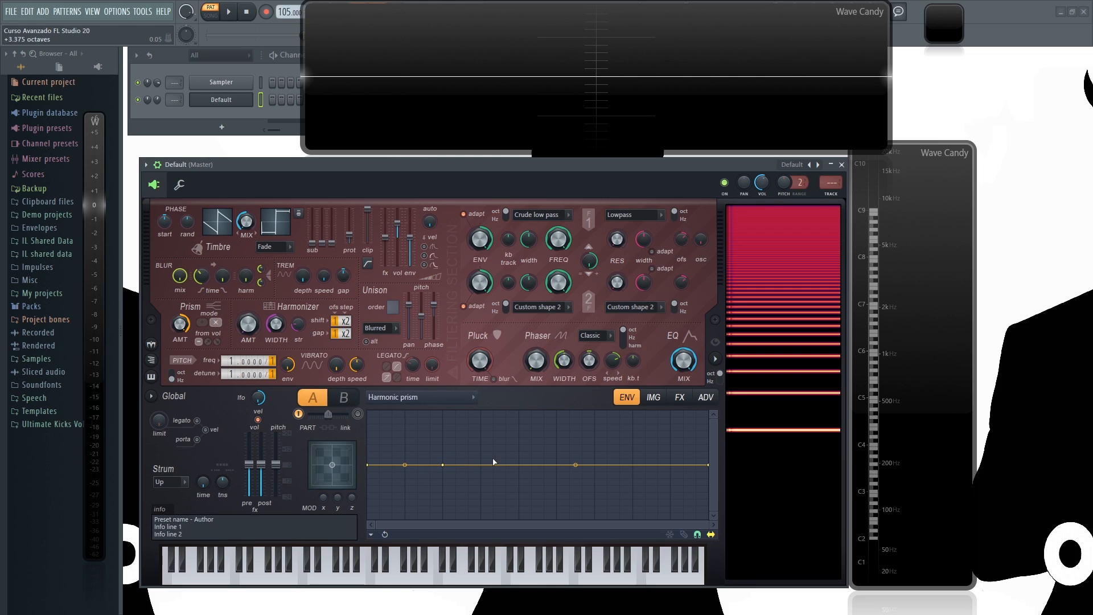
right_click(481, 424)
left_click_drag(704, 466, 708, 410)
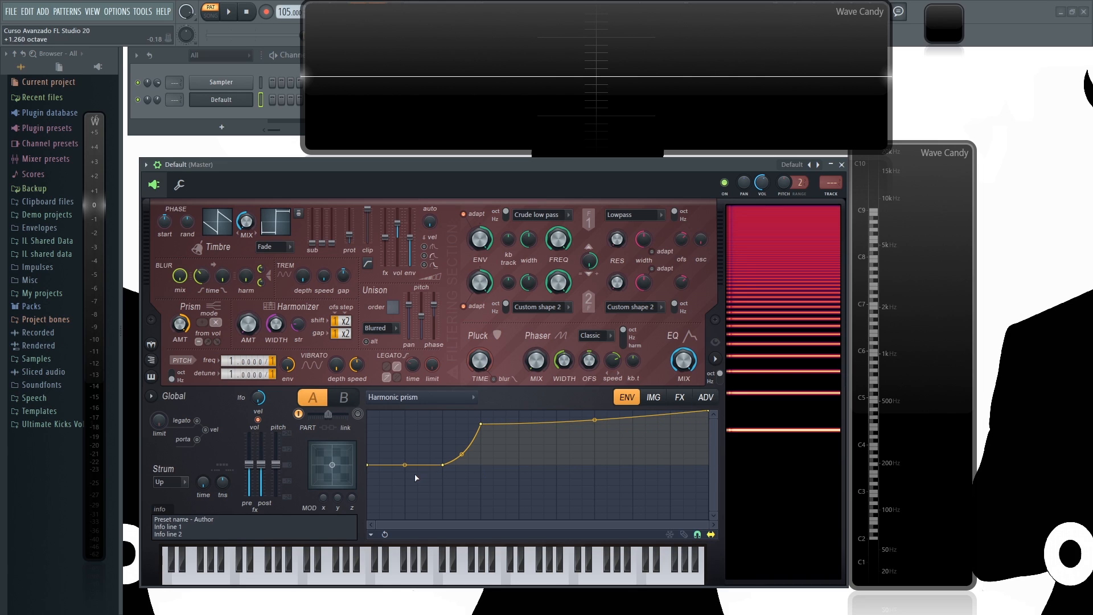
Sweep the prism amount up and down to audition the new prism curve, and reset the amount to its default
middle_click(183, 329)
left_click_drag(182, 329, 183, 263)
middle_click(182, 330)
left_click_drag(183, 329, 183, 395)
middle_click(181, 327)
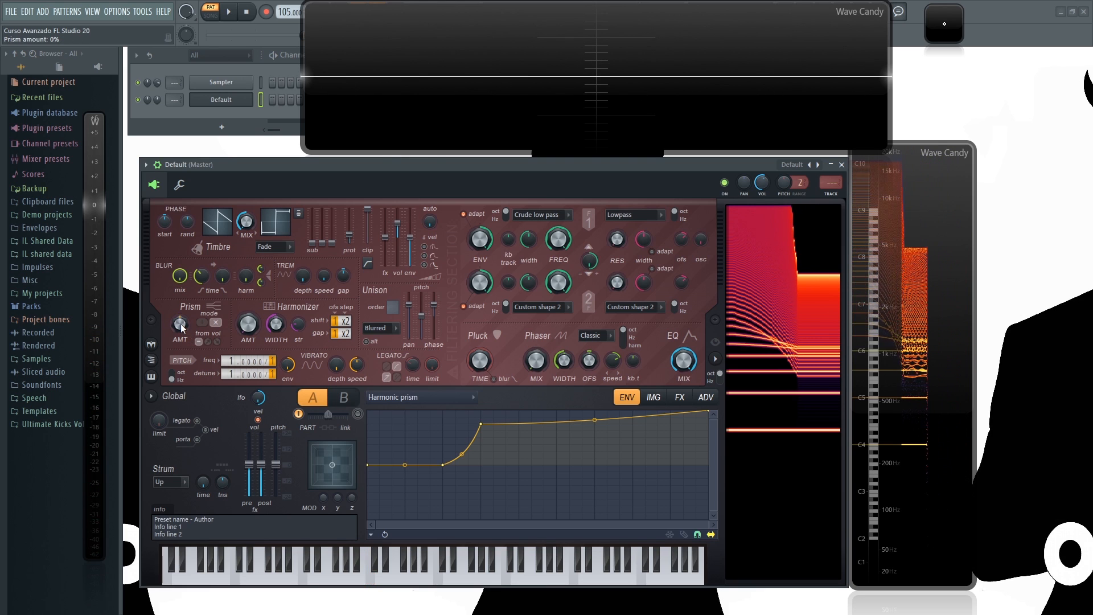
left_click_drag(181, 327, 181, 395)
mouse_move(182, 324)
left_mouse_down()
mouse_move(182, 244)
mouse_move(182, 324)
left_mouse_up()
left_click(182, 325, "alt")
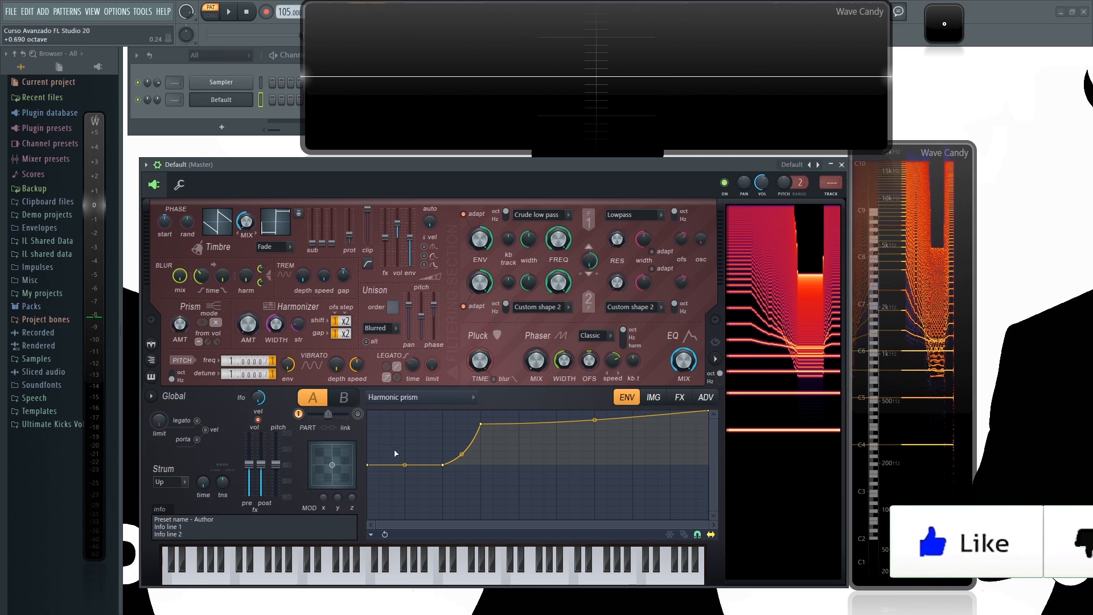
Bend the prism curve's rise more sharply, add a deep low point and a raised point after it, and test the shape
left_click_drag(462, 454, 462, 424)
right_click(491, 497)
right_click(543, 438)
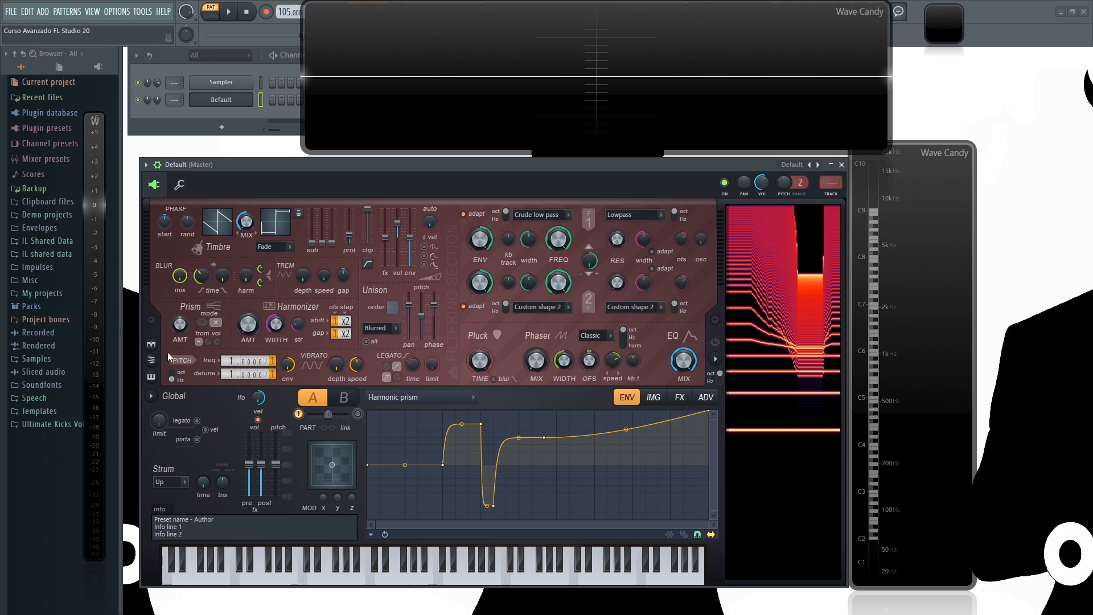
key("q")
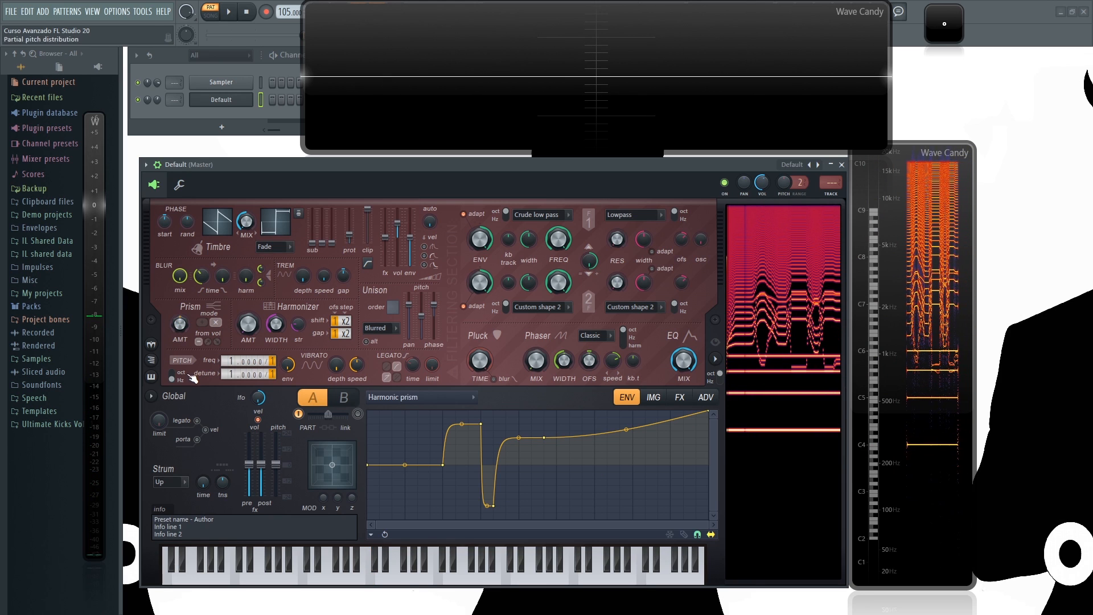
Delete the three added points from the prism curve, leaving a smooth rise to the maximum at its end
right_click(544, 436)
left_click(582, 412)
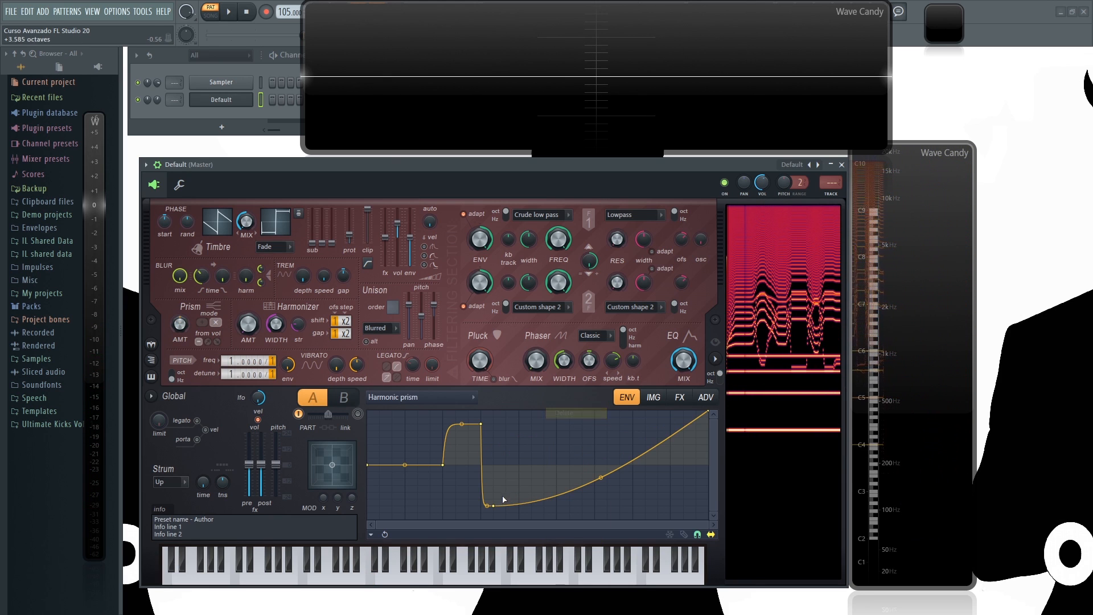
right_click(494, 506)
left_click(518, 412)
right_click(480, 426)
left_click(501, 415)
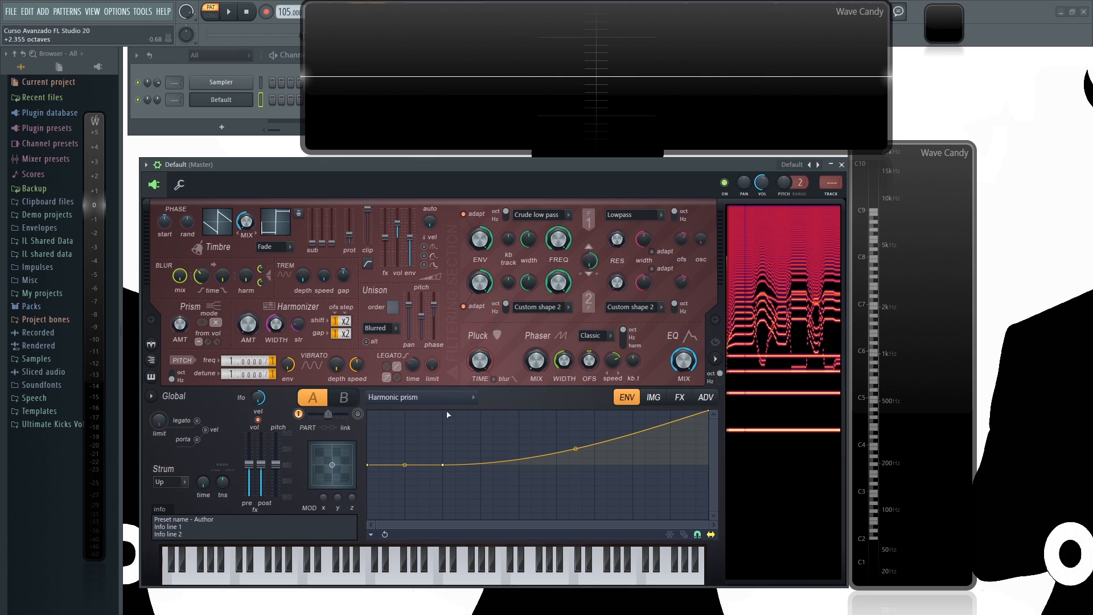
Open the prism amount articulator for editing and look through the list of articulation, mapping and shaping targets
right_click(180, 323)
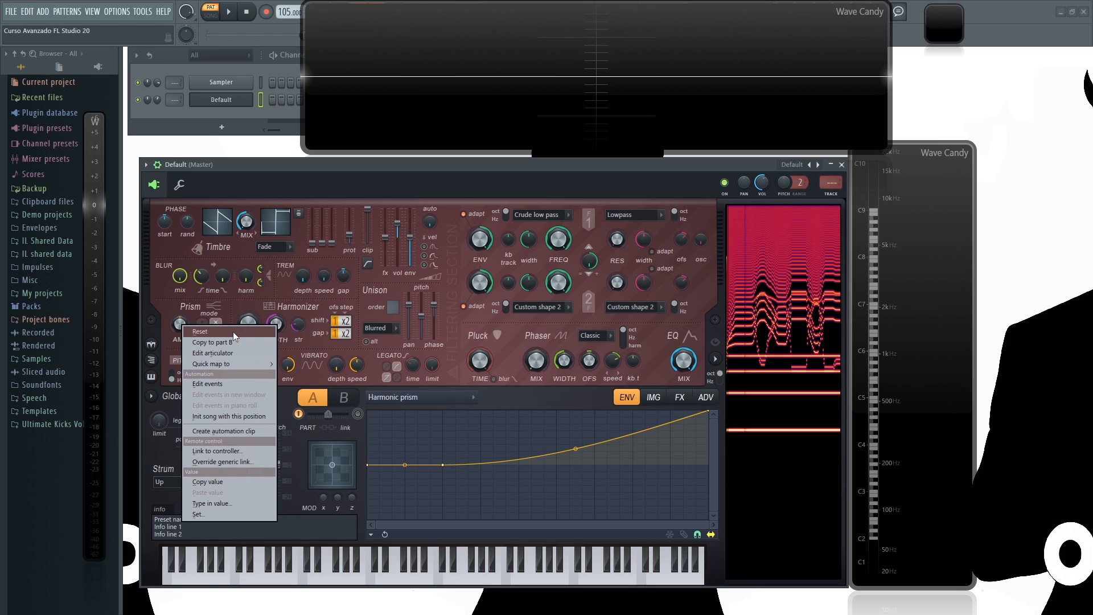
left_click(207, 353)
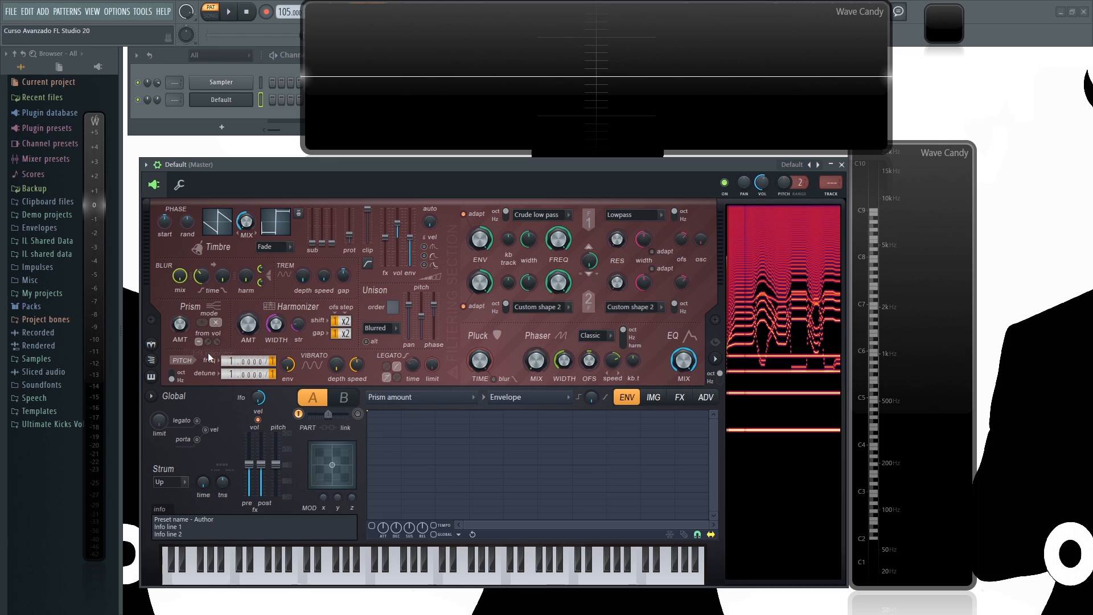
left_click(421, 402)
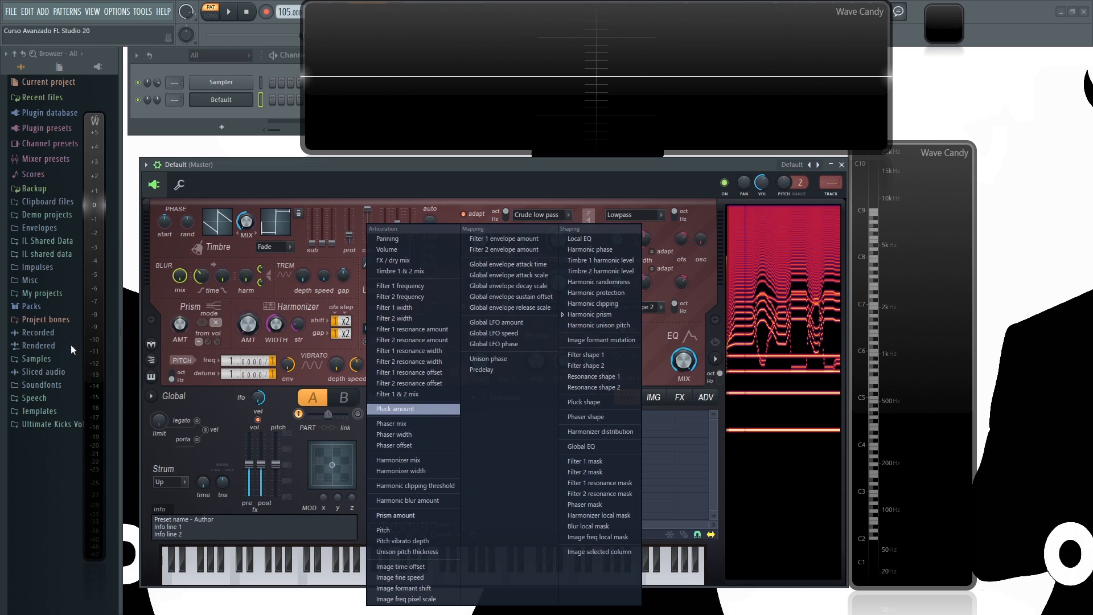
left_click(476, 165)
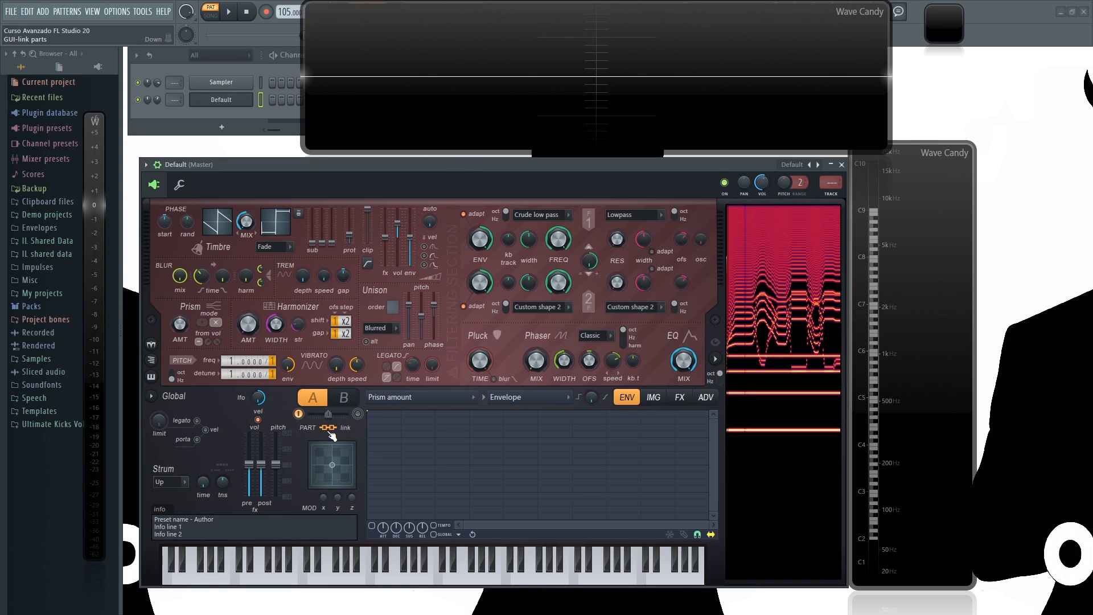
Enable GUI linking between the parts and switch to part B
left_click(345, 399)
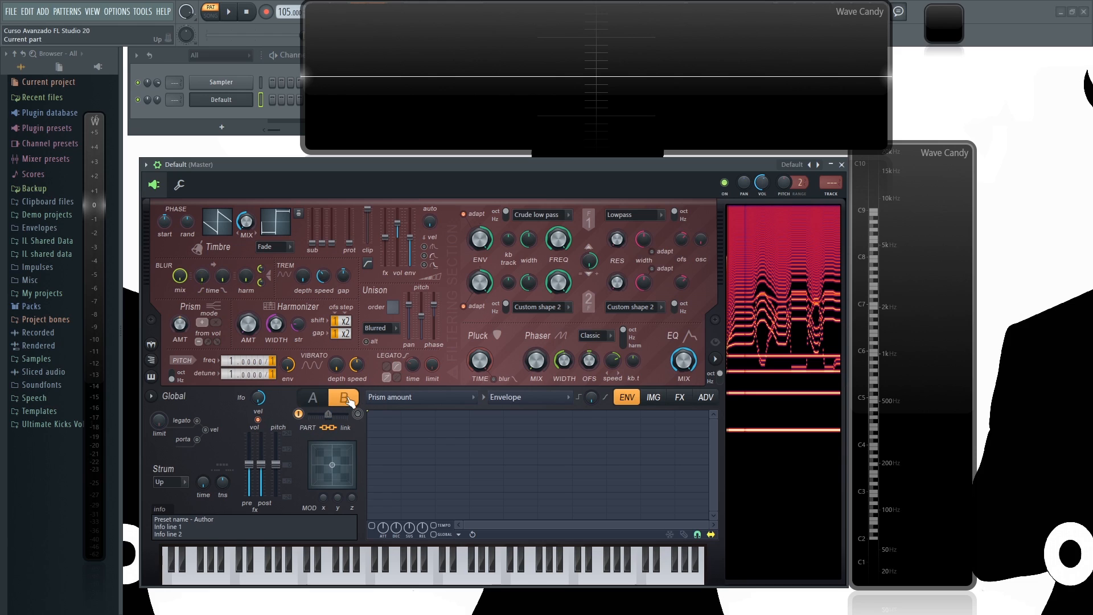
Raise the unison order to 9 in part A and compare the linked setting in parts A and B
left_click(319, 402)
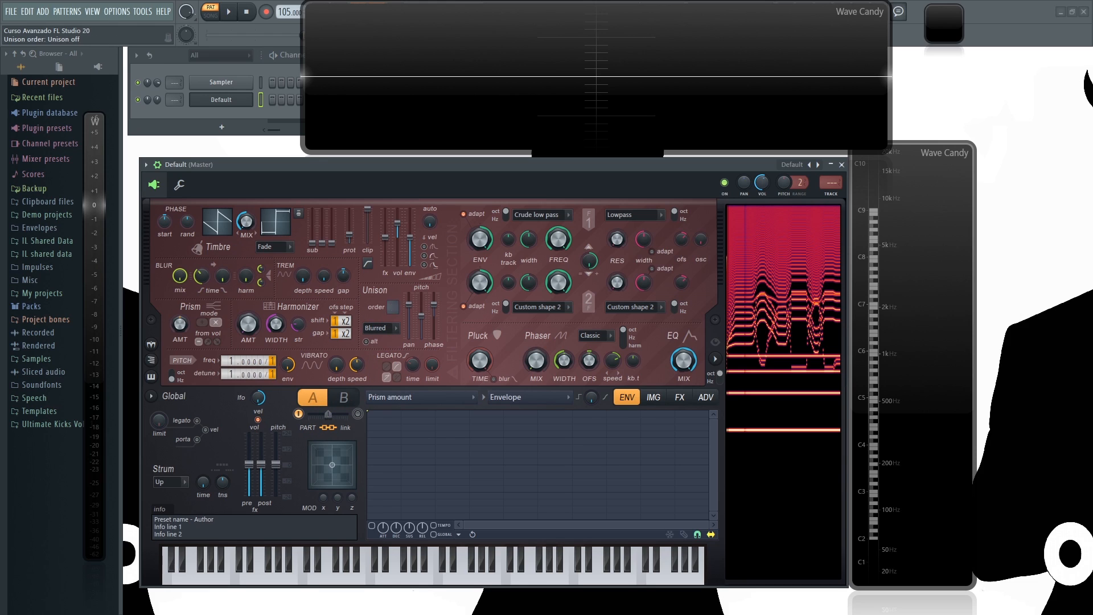
left_click(344, 399)
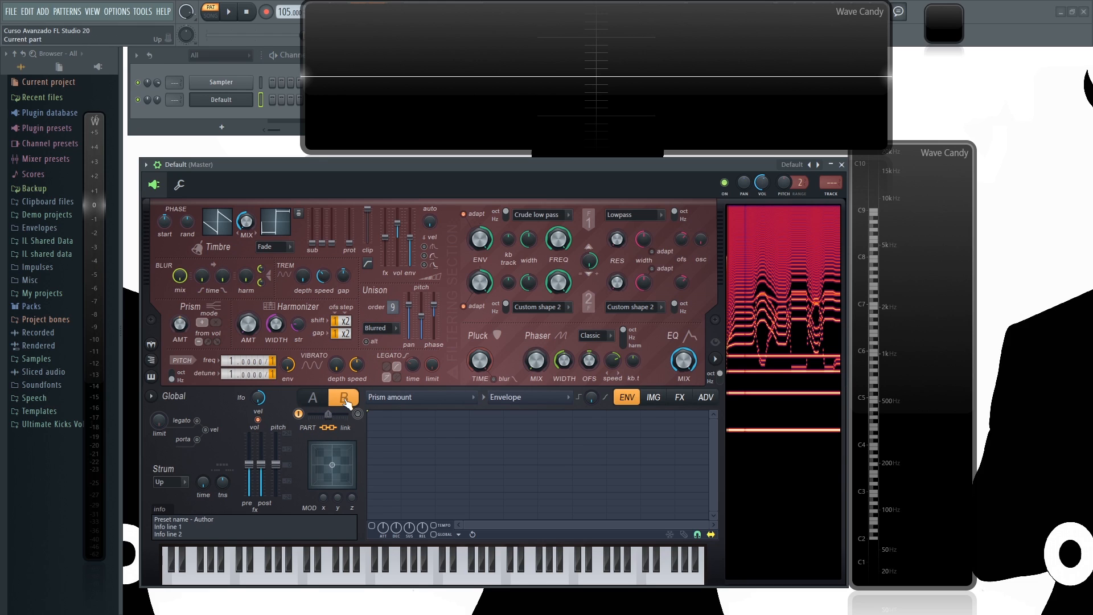
left_click(312, 400)
left_click(345, 402)
left_click(313, 400)
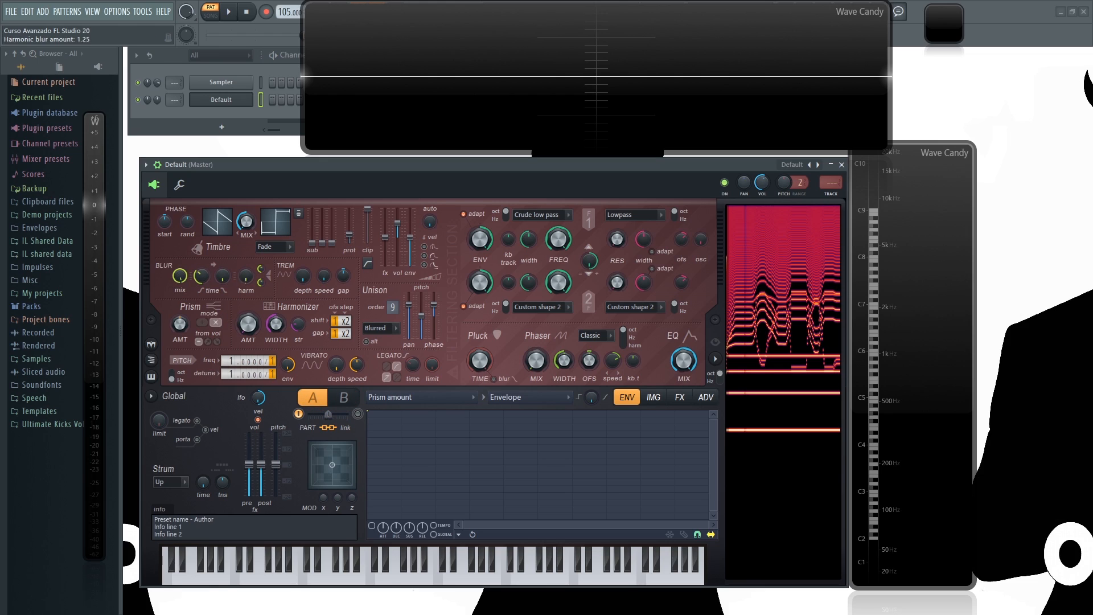
Adjust the unison phase in part B and return to part A to compare it
left_click(327, 399)
left_click(326, 399)
left_click(325, 399)
left_click(327, 398)
left_click(345, 398)
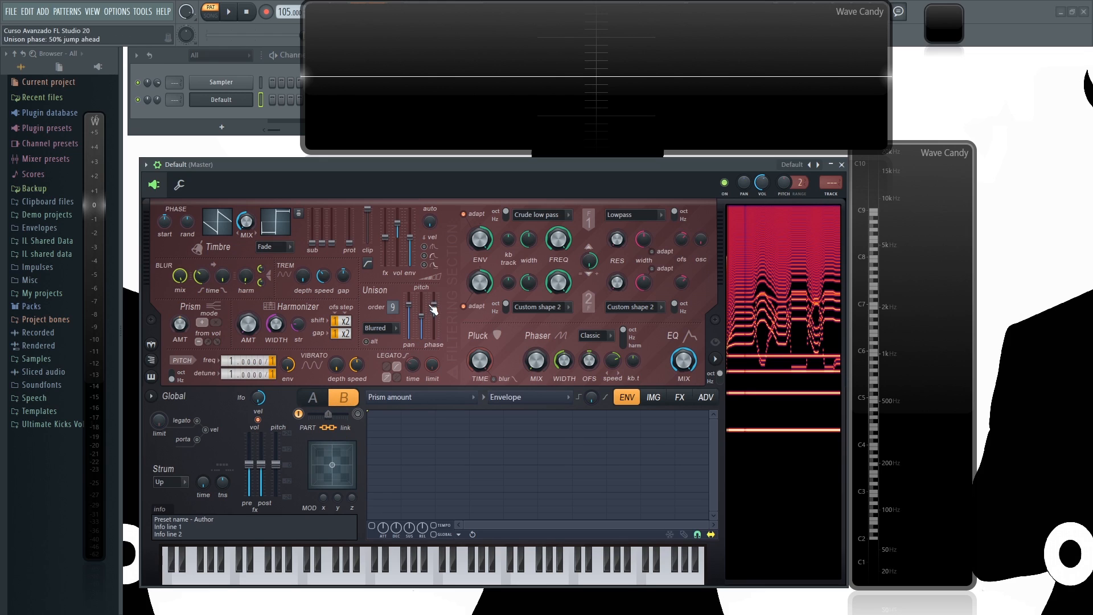
left_click(305, 399)
left_click(338, 399)
left_click_drag(434, 329, 434, 313)
left_click(316, 400)
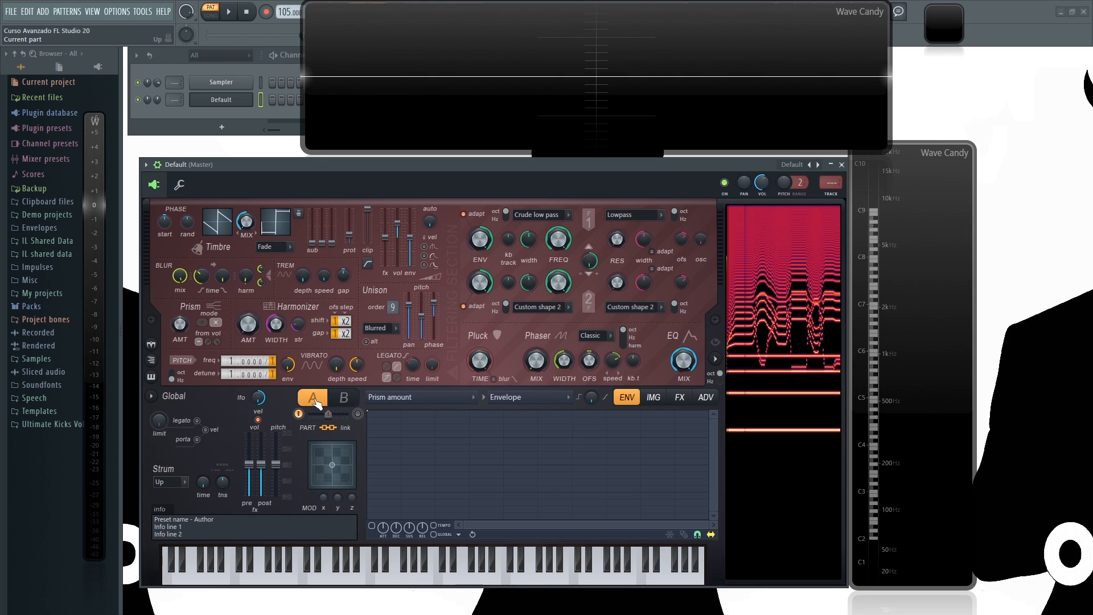
Alternate repeatedly between parts B and A to compare their controls, ending on part A
left_click(342, 400)
left_click(316, 401)
left_click(342, 397)
left_click(316, 401)
left_click(340, 400)
left_click(316, 399)
left_click(342, 399)
left_click(319, 401)
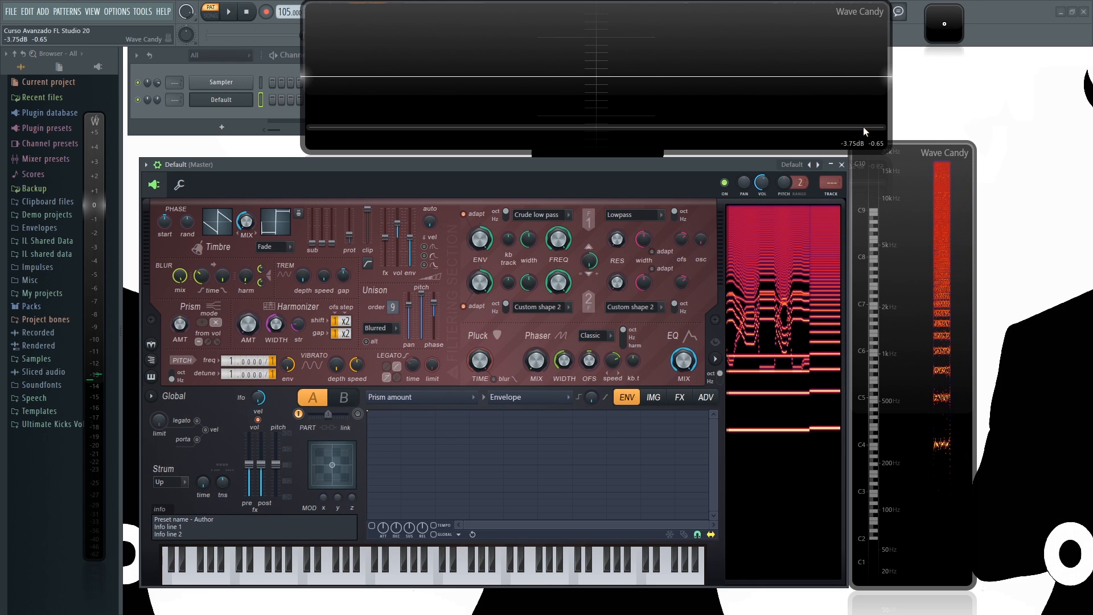
Reload the Default preset and pull all Timbre 1 harmonic levels above the first down to zero for a sine wave
right_click(818, 165)
left_click(697, 17)
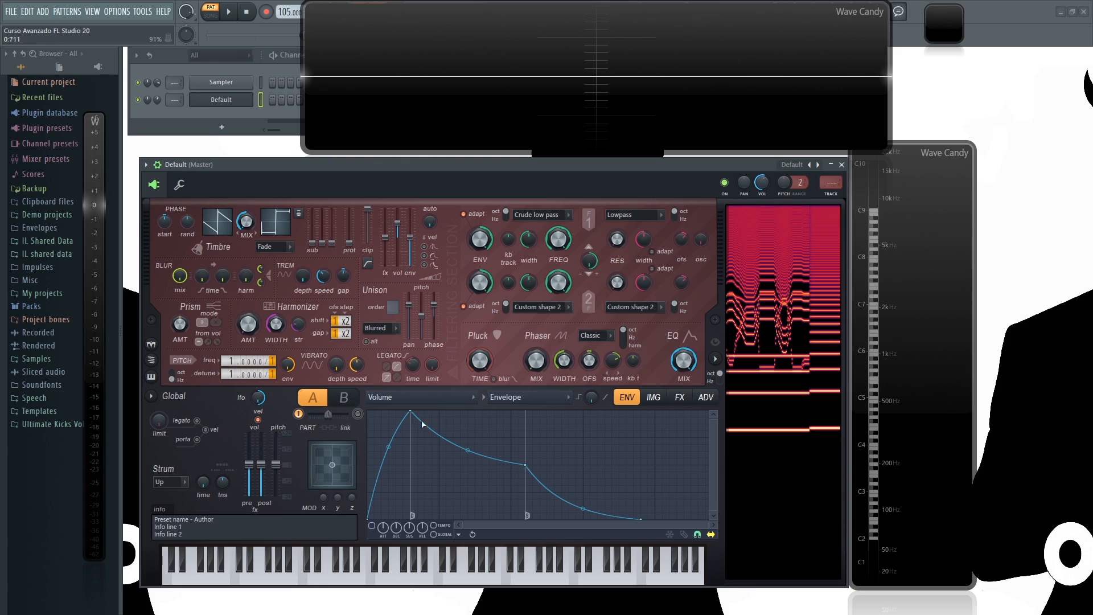
left_click(220, 222)
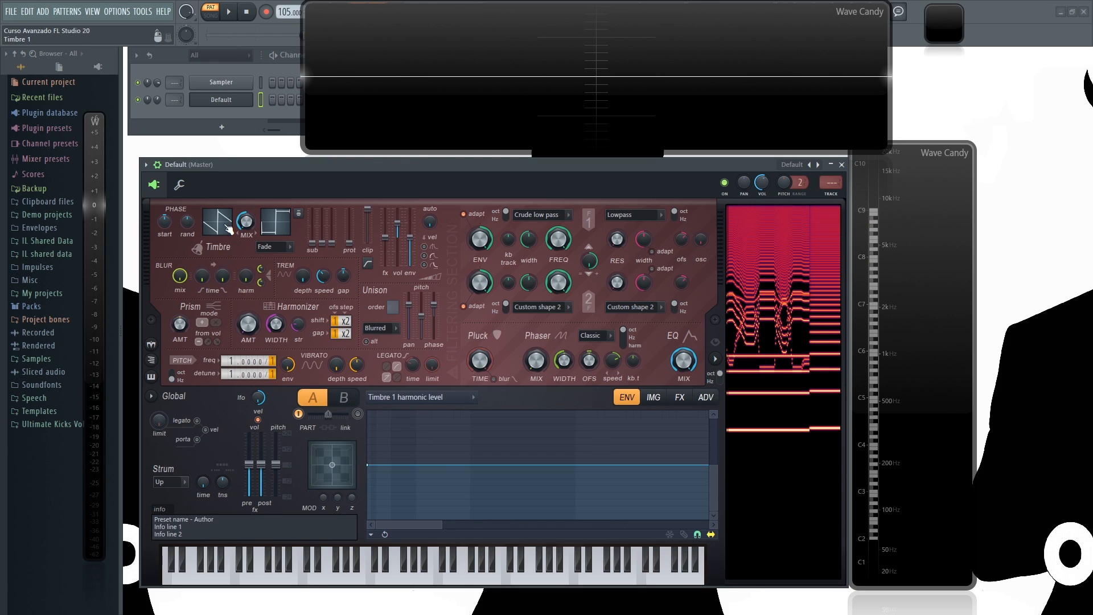
right_click(418, 507)
left_click_drag(418, 507, 387, 557)
left_click_drag(442, 528, 937, 520)
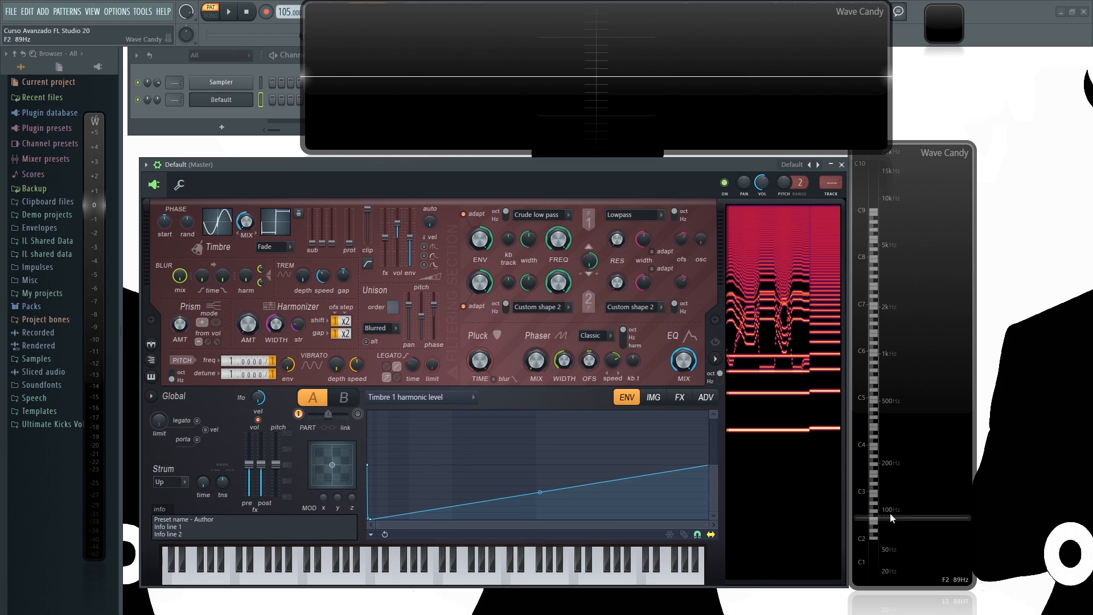
left_click_drag(711, 466, 742, 609)
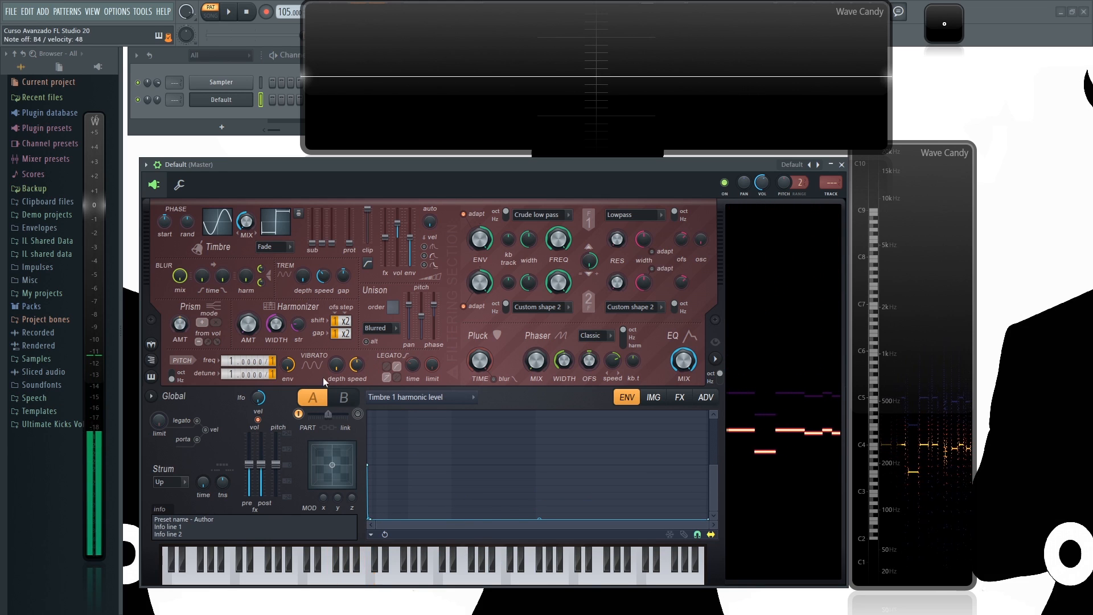
Raise the harmonizer amount to its maximum and vary the harmonizer width and strength
left_click_drag(250, 326, 249, 256)
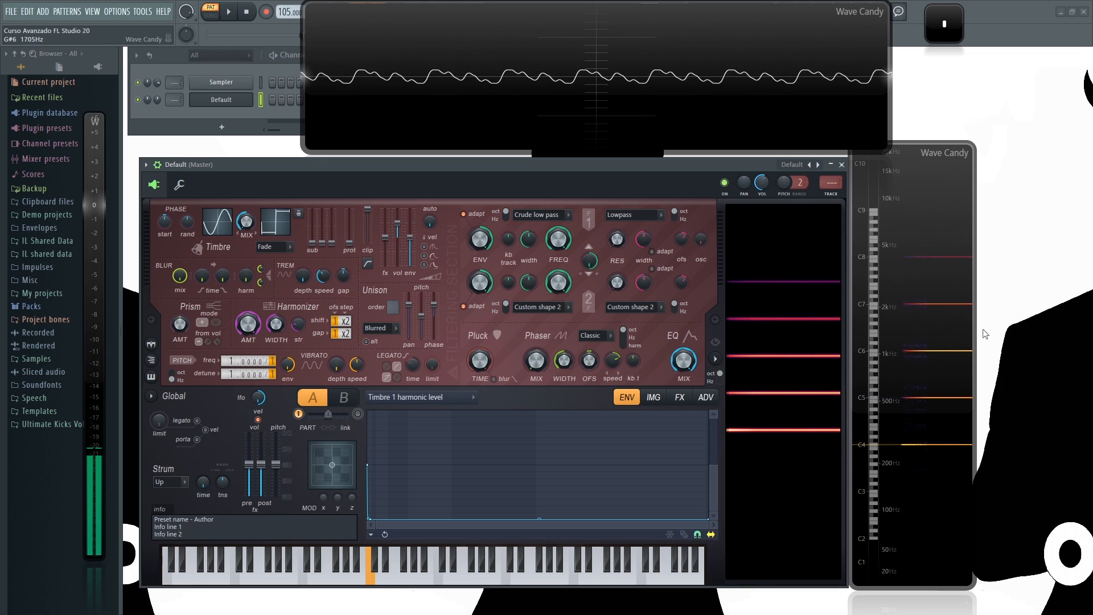
left_click_drag(282, 323, 282, 288)
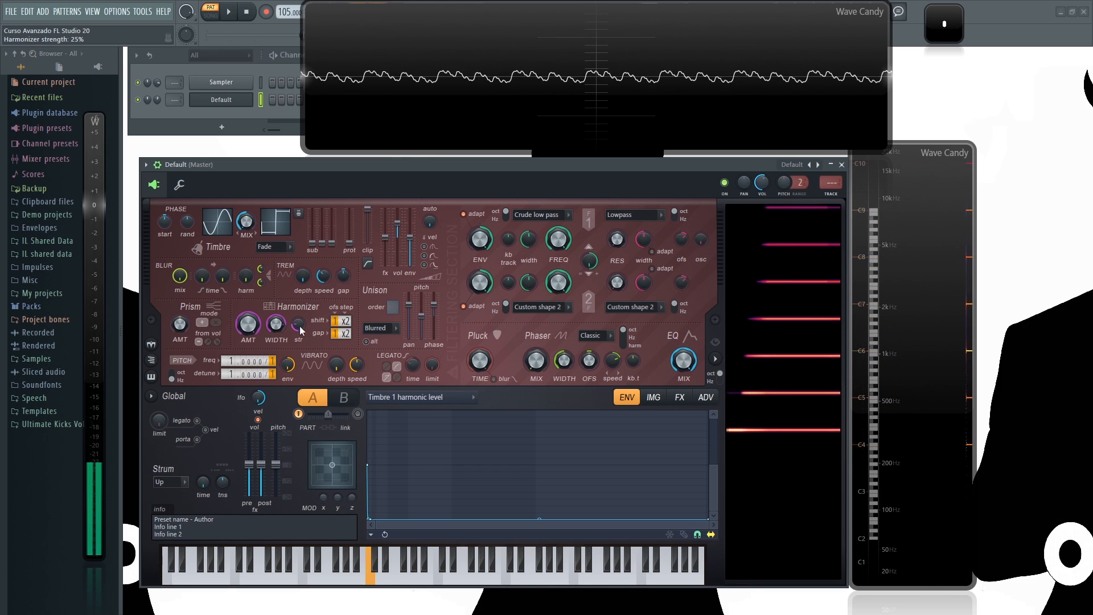
left_click_drag(301, 330, 301, 352)
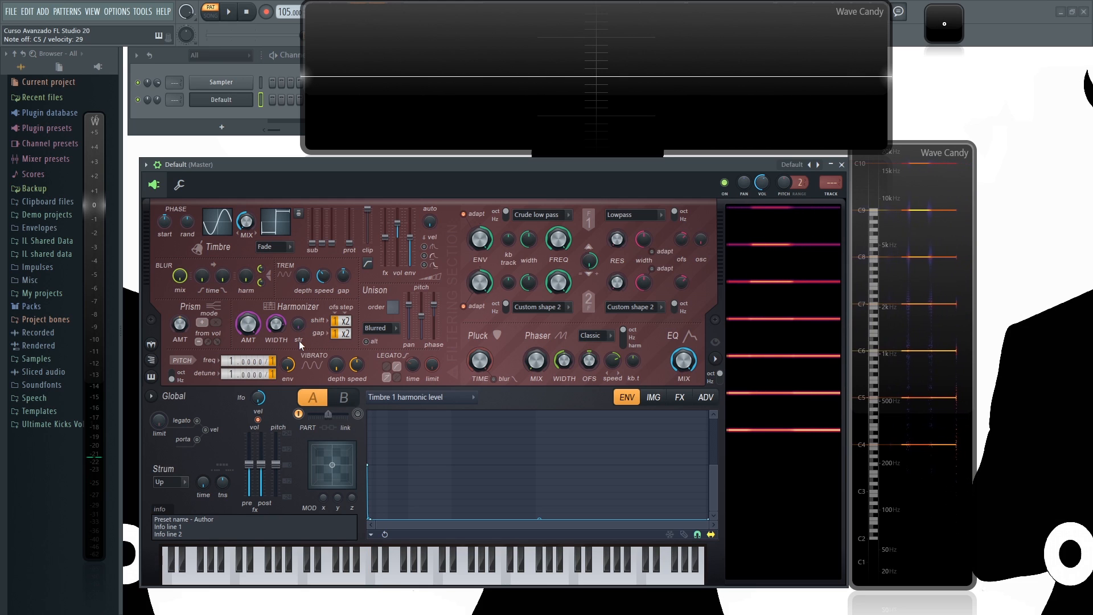
left_click_drag(300, 327, 299, 293)
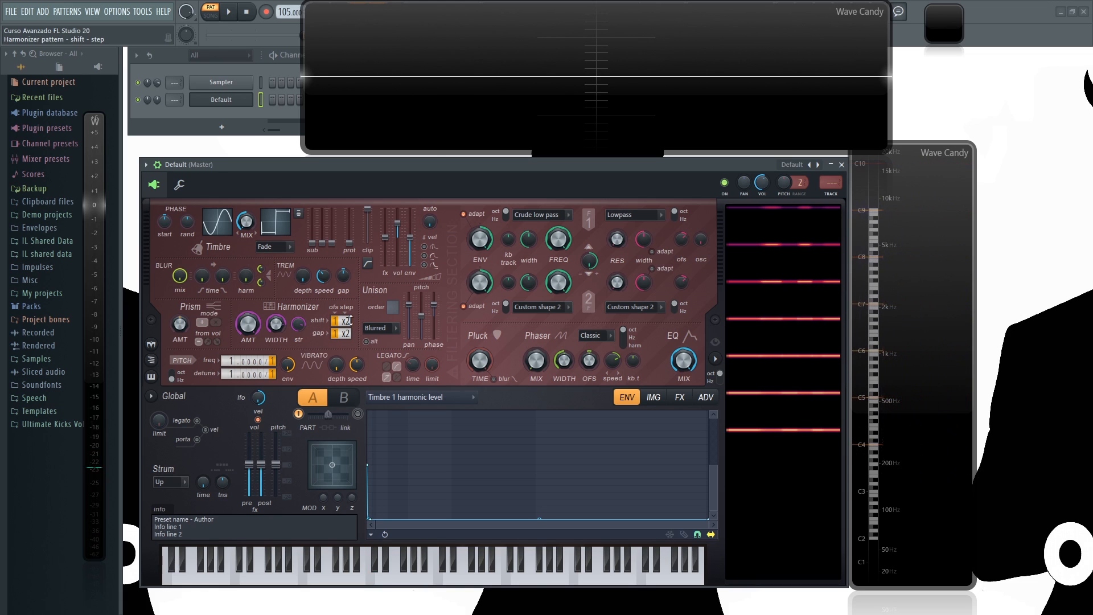
Try other harmonizer shift steps and offsets, and set the harmonizer gap to offset 2 with step +1
mouse_move(346, 321)
left_mouse_down()
mouse_move(346, 303)
mouse_move(346, 326)
left_mouse_up()
scroll(347, 322, "up", 6)
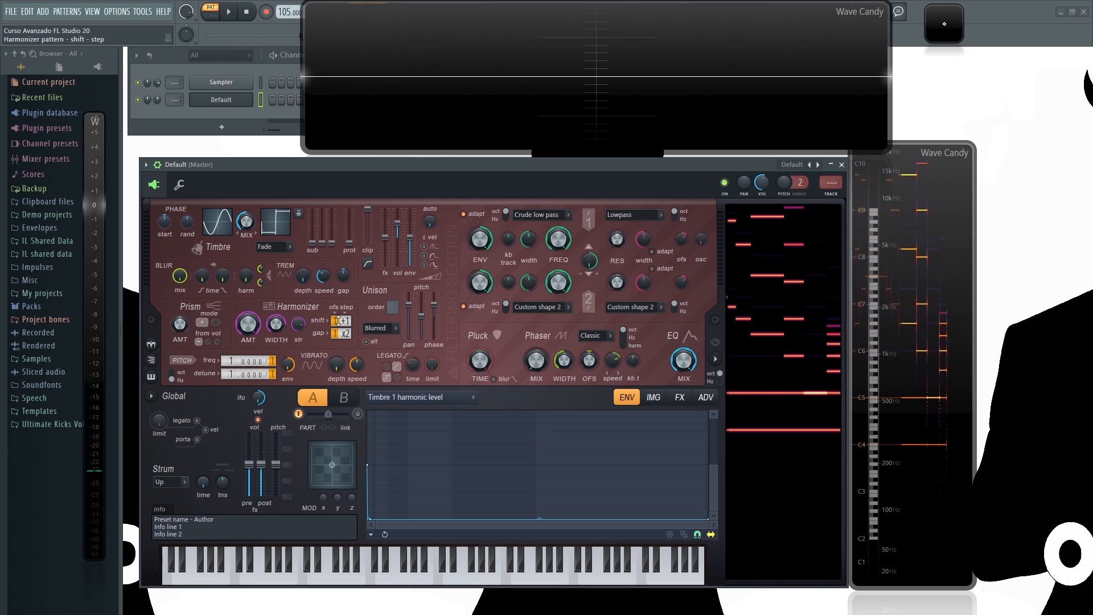
left_click_drag(334, 321, 332, 313)
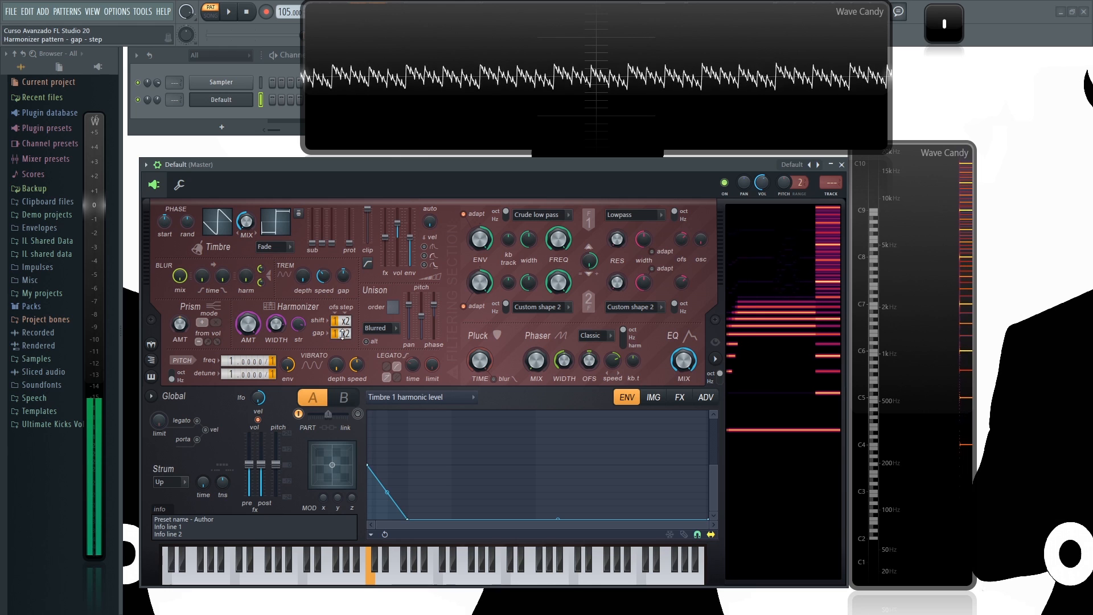
mouse_move(348, 334)
left_mouse_down()
mouse_move(335, 322)
mouse_move(336, 334)
left_mouse_up()
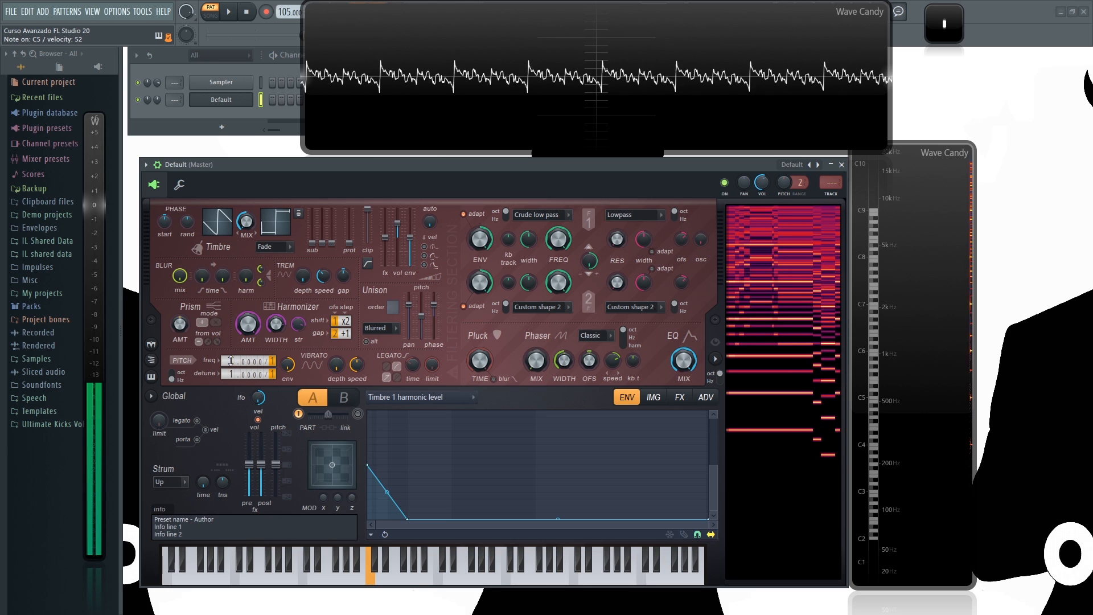
Try higher and fractional pitch frequency multipliers and the frequency divider, and return the ratio to 1.0000/1
scroll(233, 361, "up", 1)
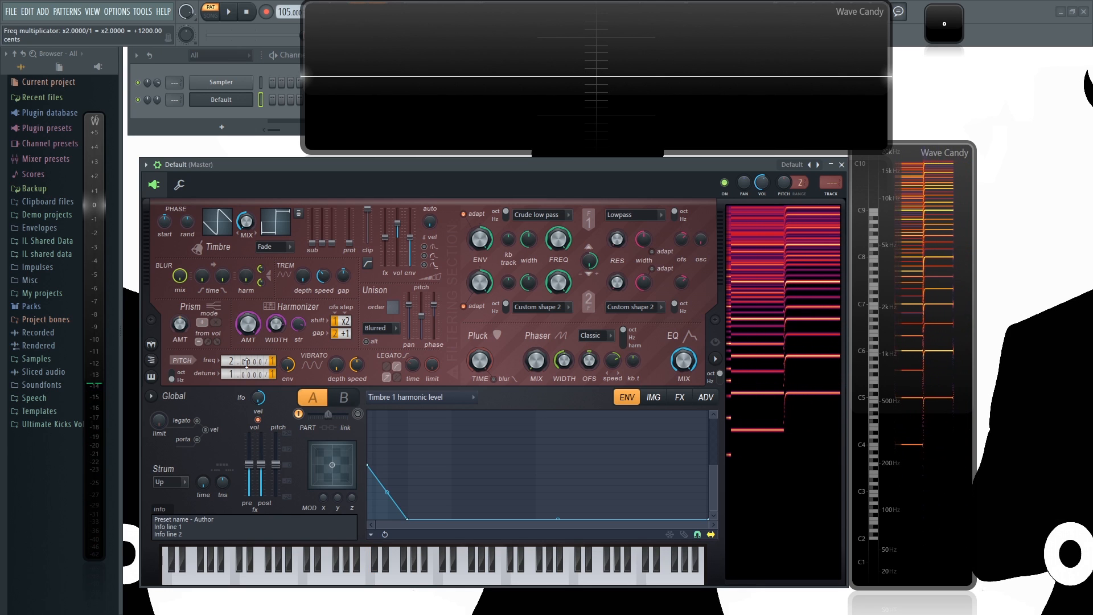
scroll(253, 362, "up", 2)
scroll(251, 361, "up", 9)
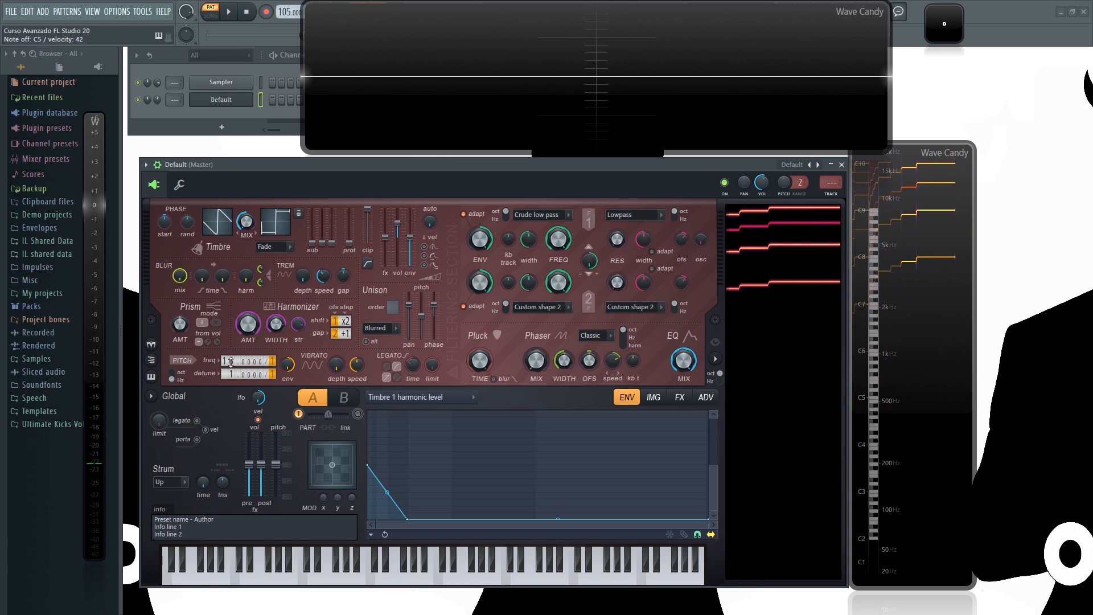
scroll(227, 361, "down", 2)
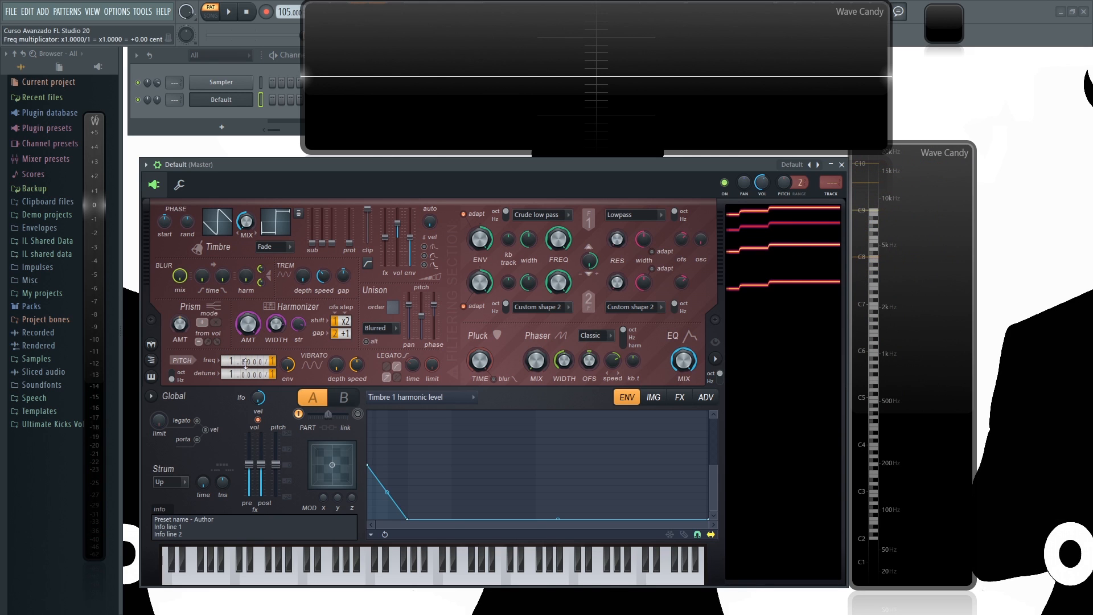
mouse_move(243, 363)
left_mouse_down()
mouse_move(243, 338)
mouse_move(243, 352)
left_mouse_up()
left_click(243, 362, "alt")
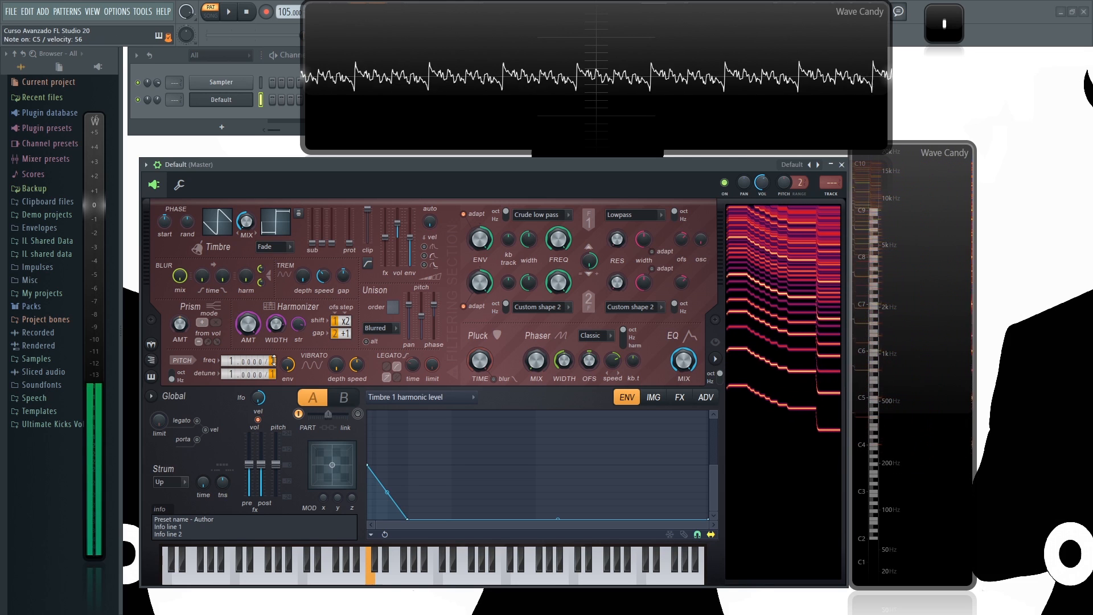
mouse_move(274, 361)
left_mouse_down()
mouse_move(273, 334)
mouse_move(273, 366)
left_mouse_up()
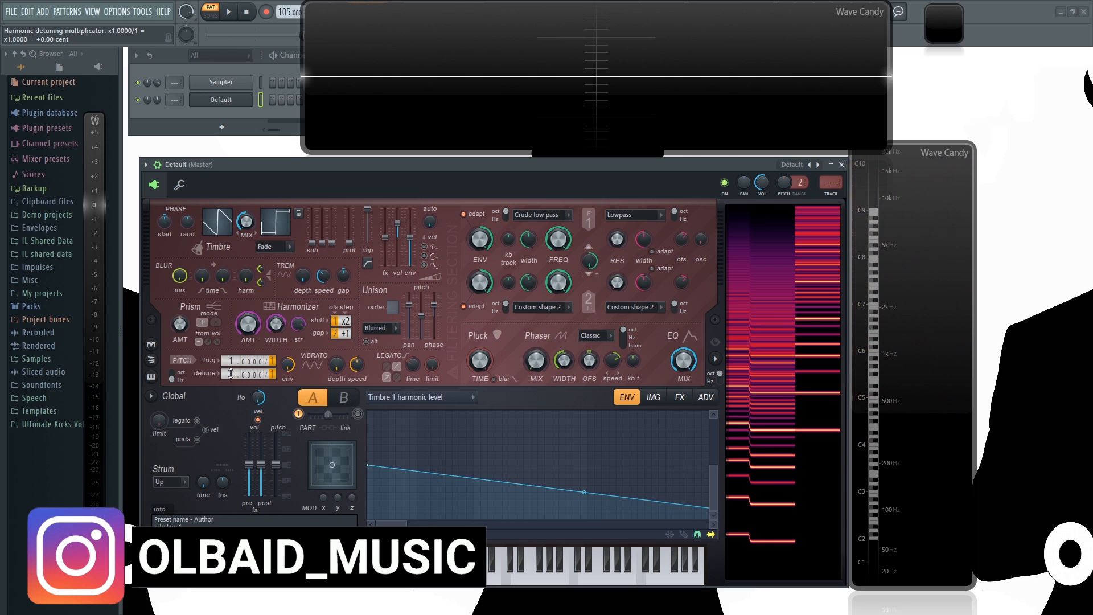
Set the harmonic detuning multiplier to 11 and its divider to 9 while playing test notes
left_click_drag(222, 371, 222, 284)
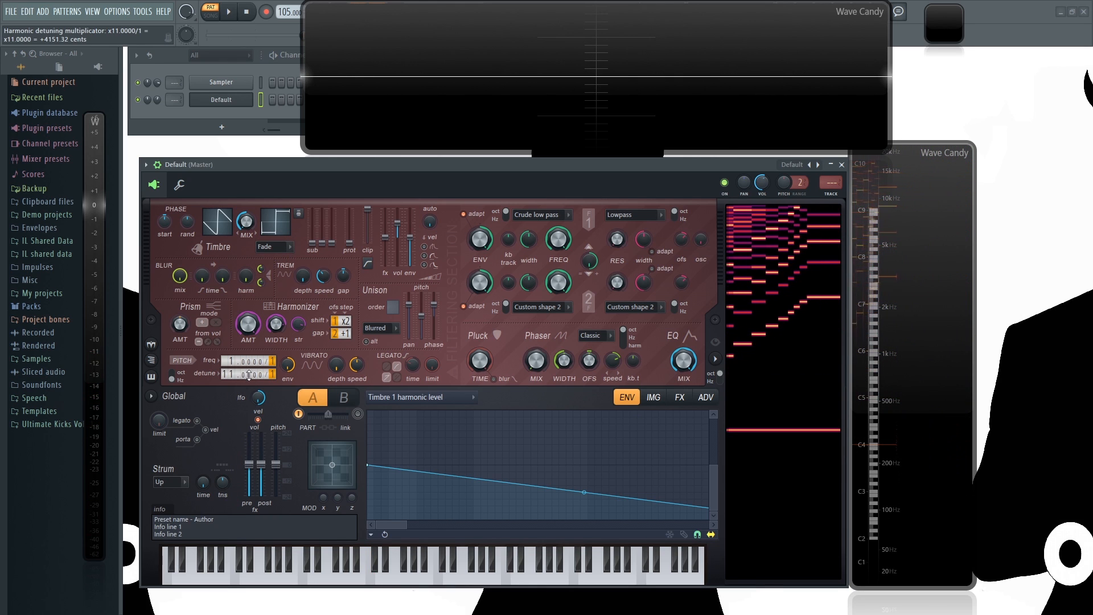
key("q")
left_click_drag(272, 373, 272, 330)
key("q")
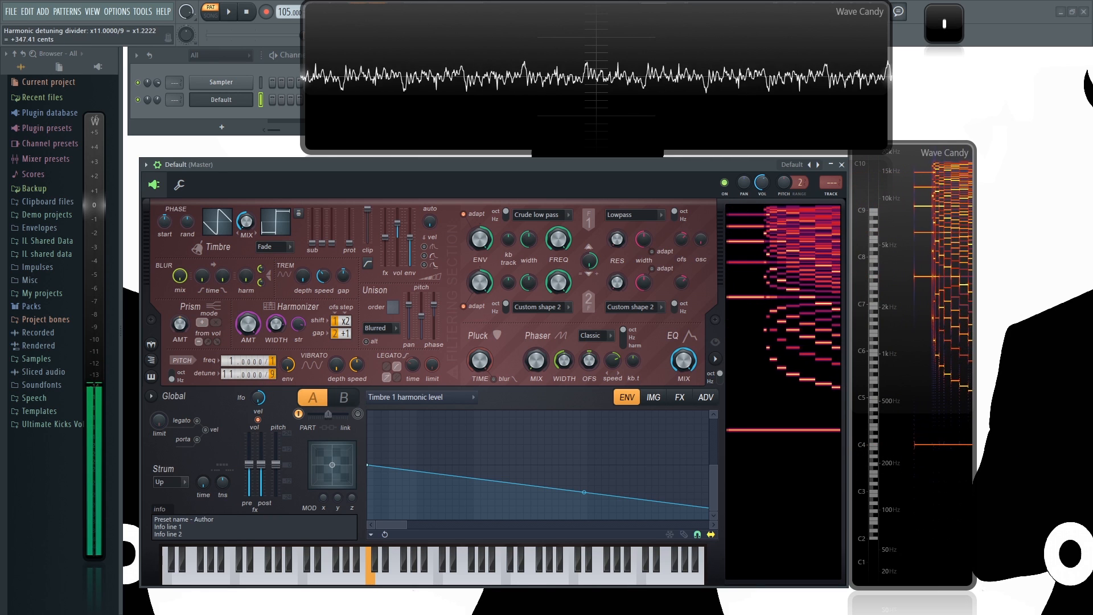
Lower the harmonic detuning multiplier and divider back to 1.0000/1 and play a test note
left_click_drag(229, 374, 229, 421)
left_click_drag(274, 376, 275, 416)
key("q")
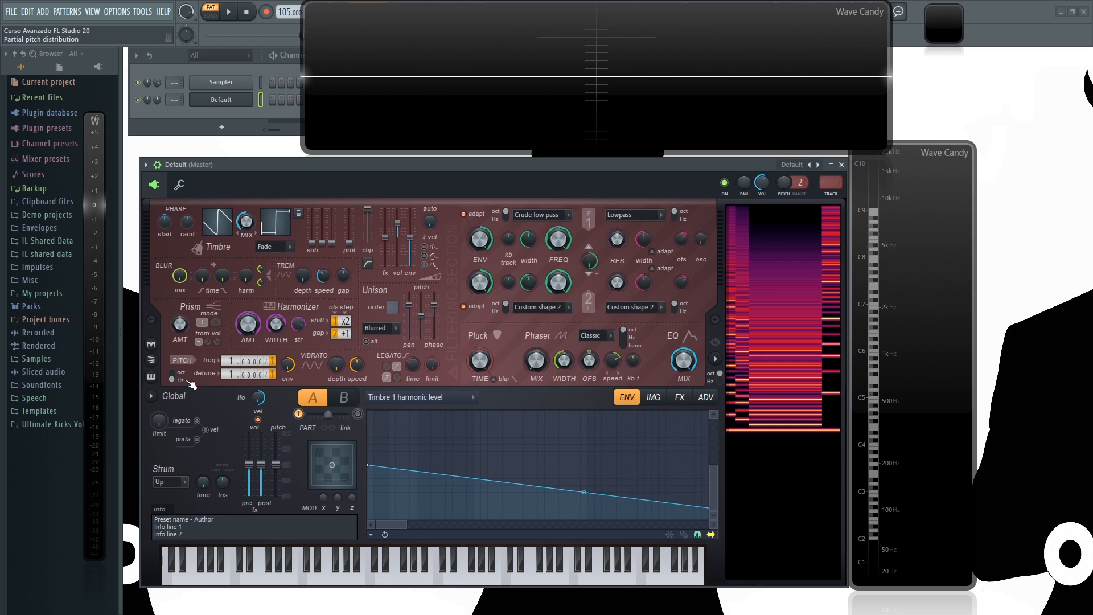
Play test notes to examine how the partial pitch distribution affects the harmonics
key("q")
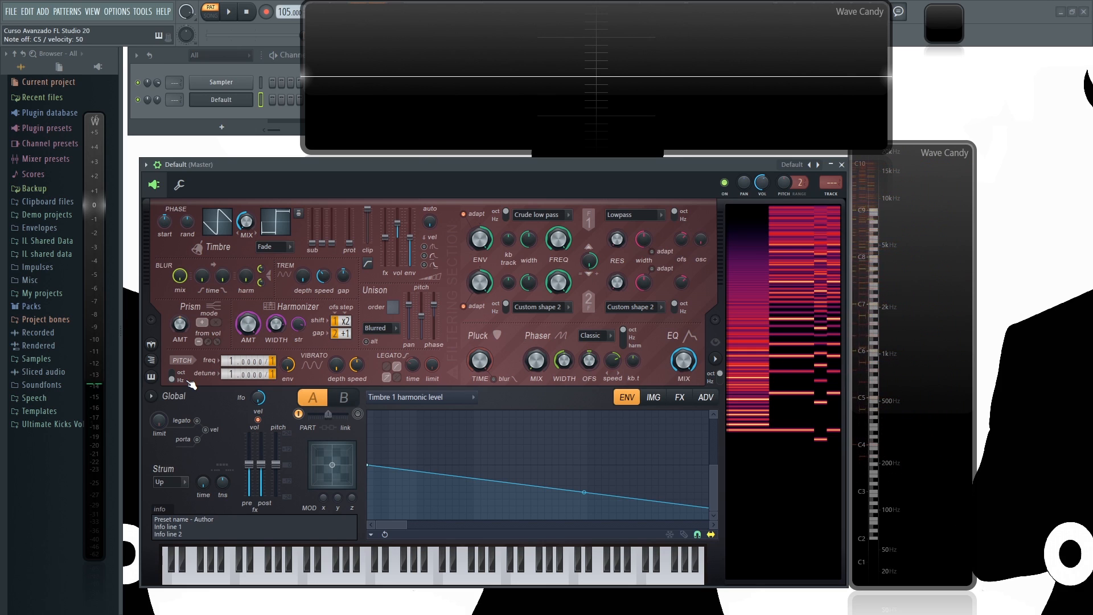
key("q")
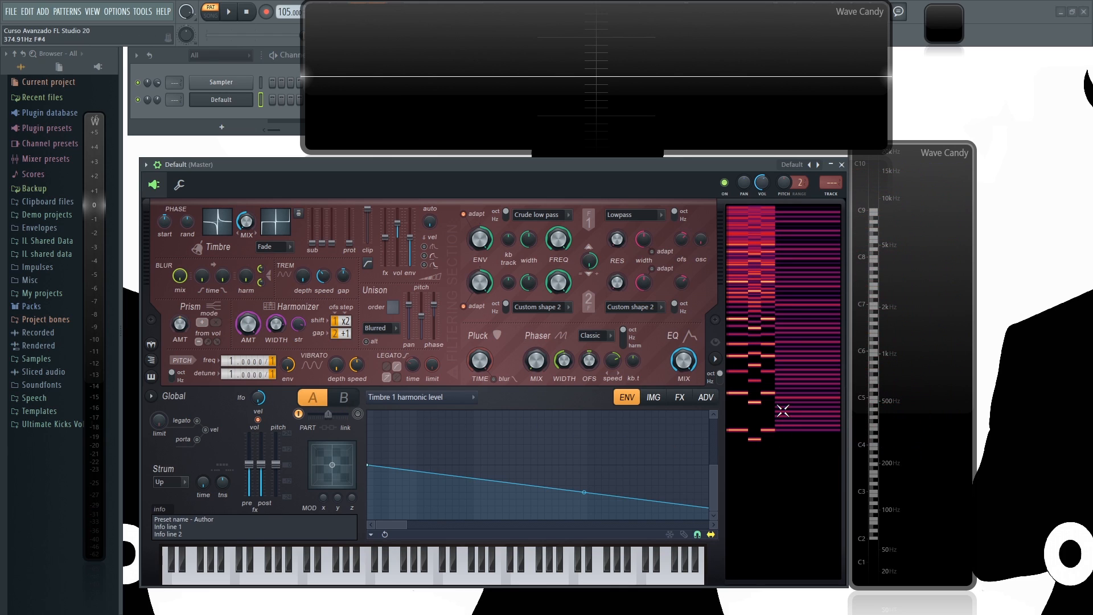
key("q")
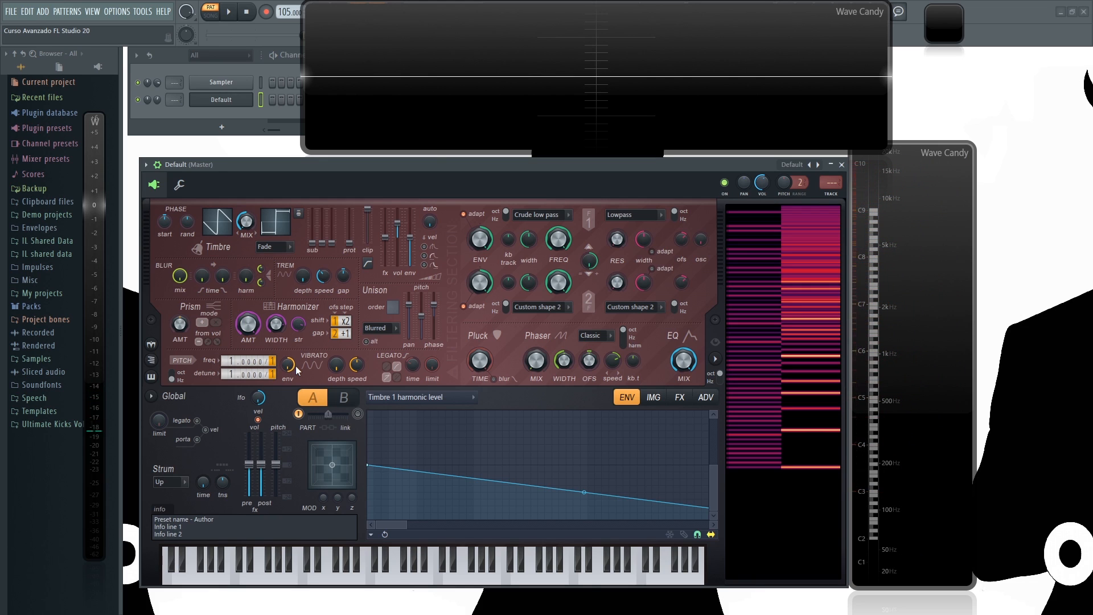
Try a pitch articulator amount of -6000 cents, restore its default and play a low note
left_click_drag(289, 366, 293, 365)
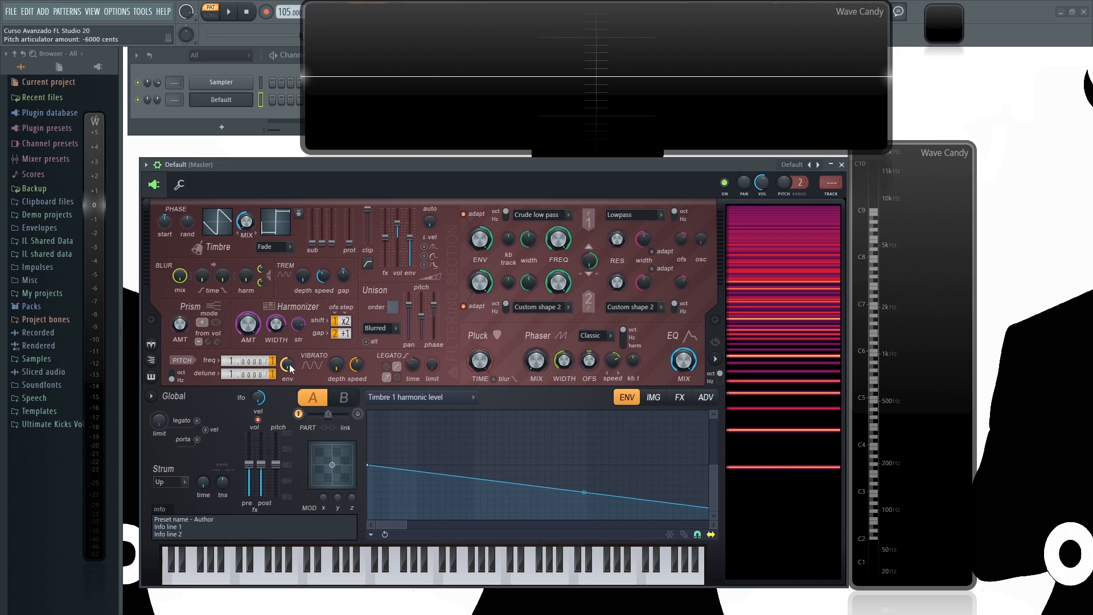
key("z")
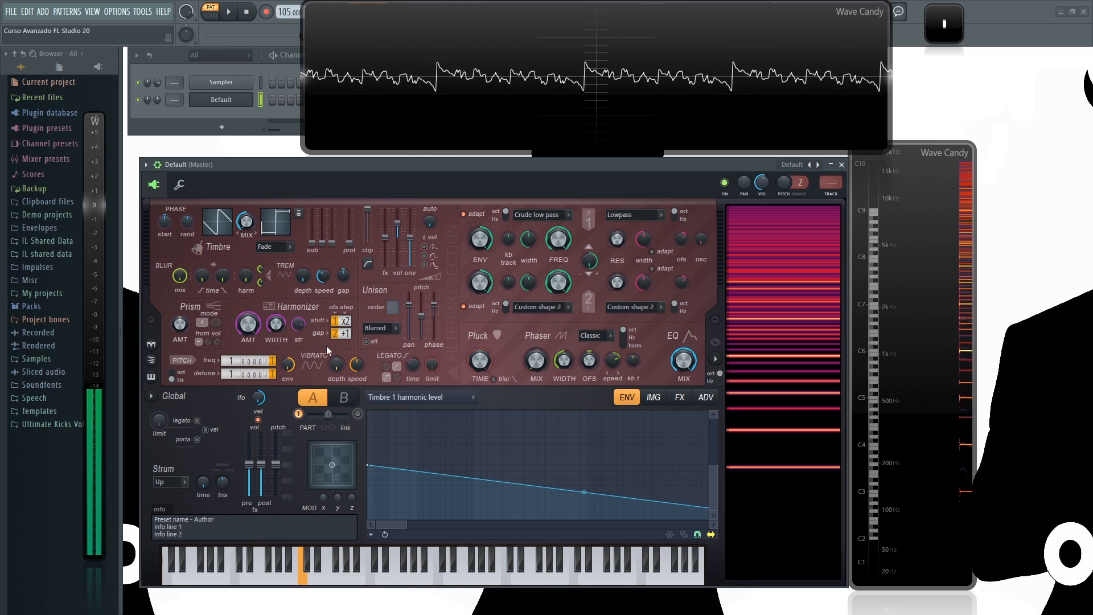
Increase the vibrato depth and vary its speed while playing notes, and restore both
key("q")
mouse_move(333, 367)
left_mouse_down()
mouse_move(332, 344)
mouse_move(332, 361)
left_mouse_up()
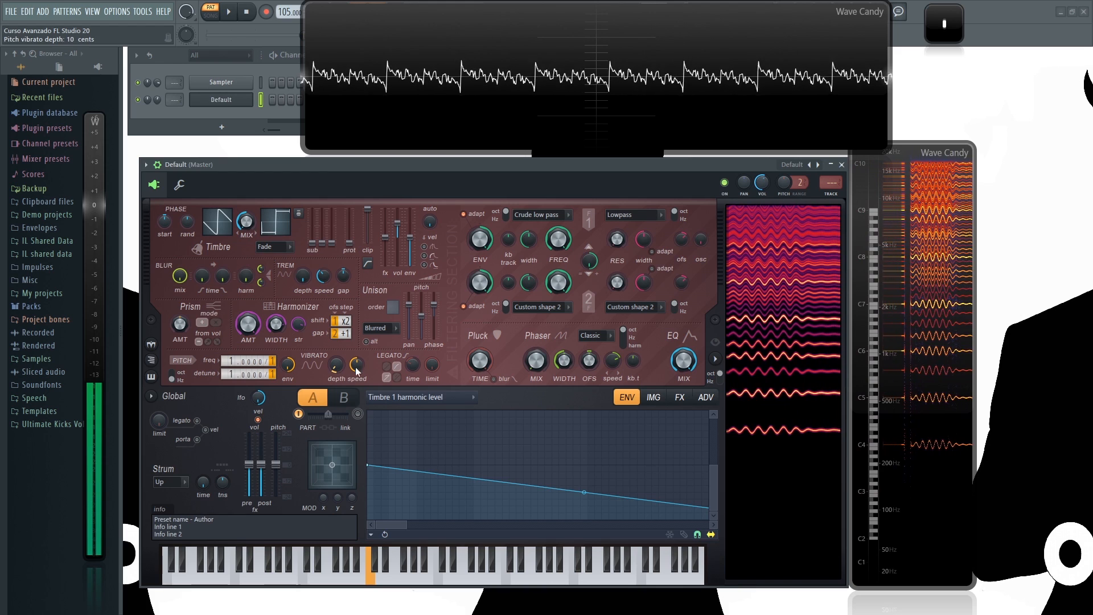
key("q")
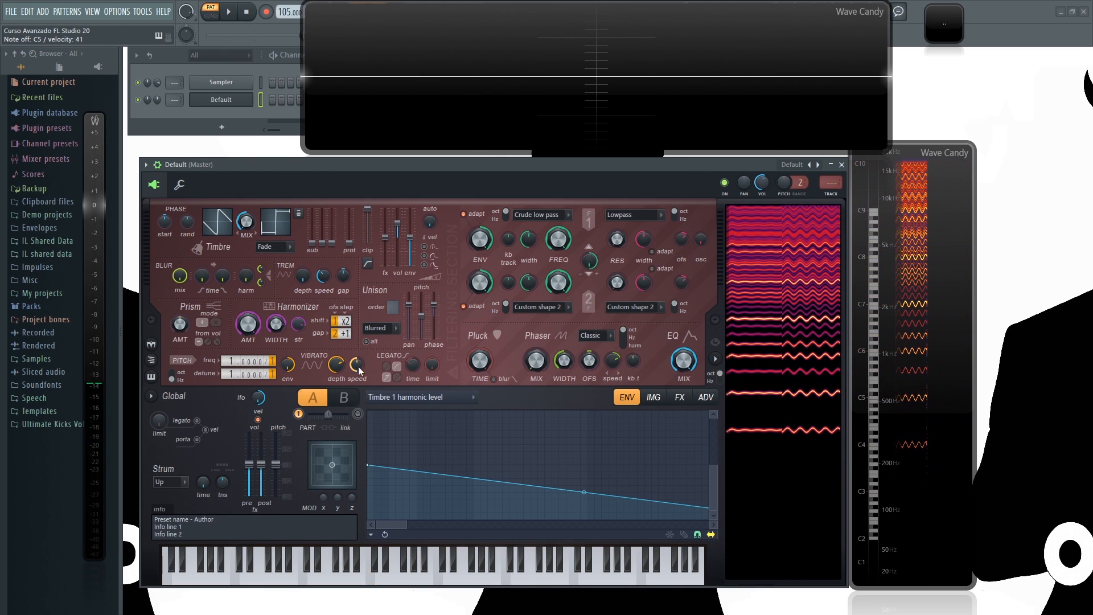
mouse_move(358, 371)
left_mouse_down()
mouse_move(358, 393)
mouse_move(358, 331)
mouse_move(340, 396)
left_mouse_up()
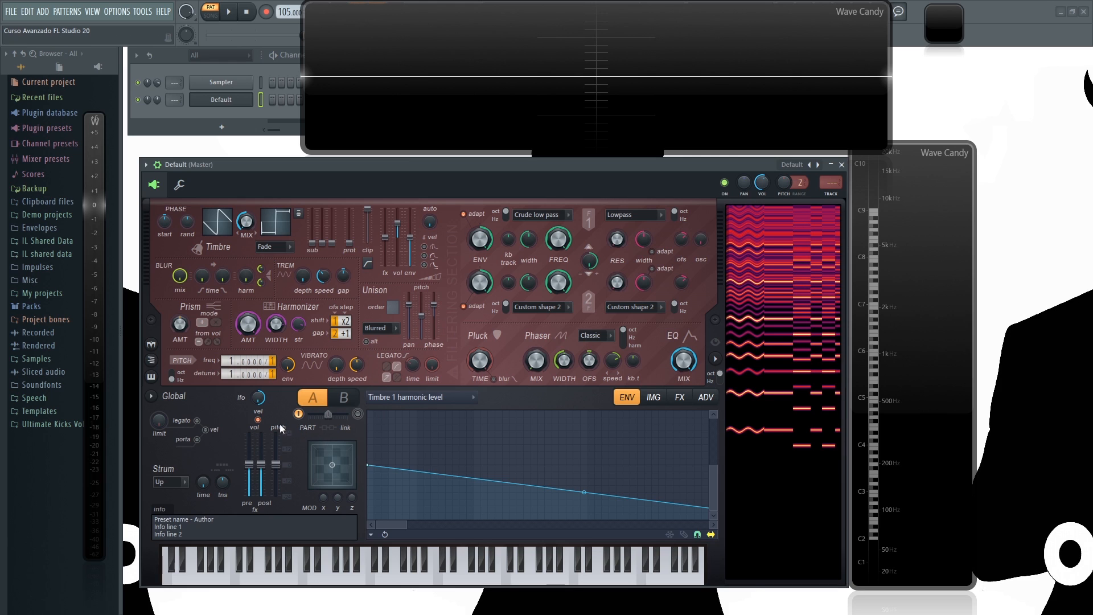
Adjust the part's legato time and pitch limit and toggle its two legato switches
left_click_drag(413, 364, 432, 377)
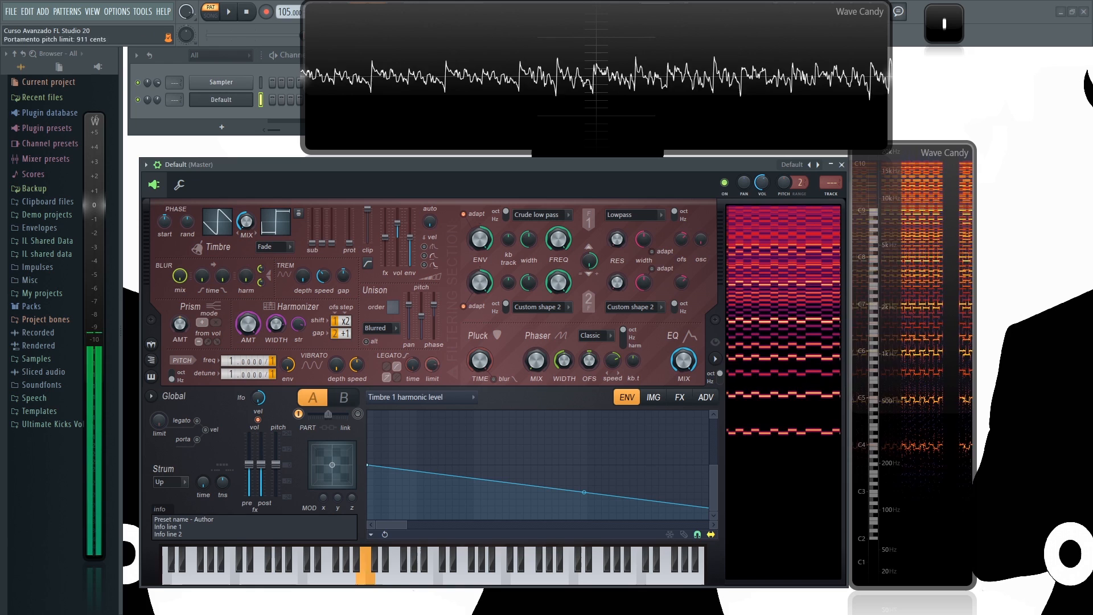
left_click(386, 366)
left_click(397, 377)
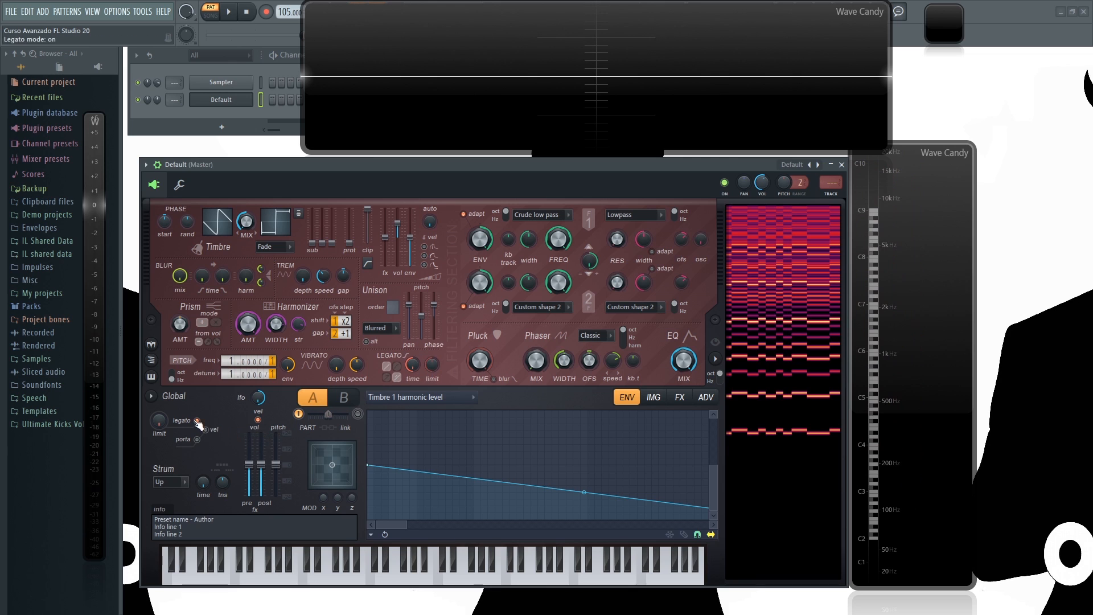
Adjust the part's legato switch and time, and turn on the global legato mode with portamento while playing notes to hear the glide
left_click(398, 368)
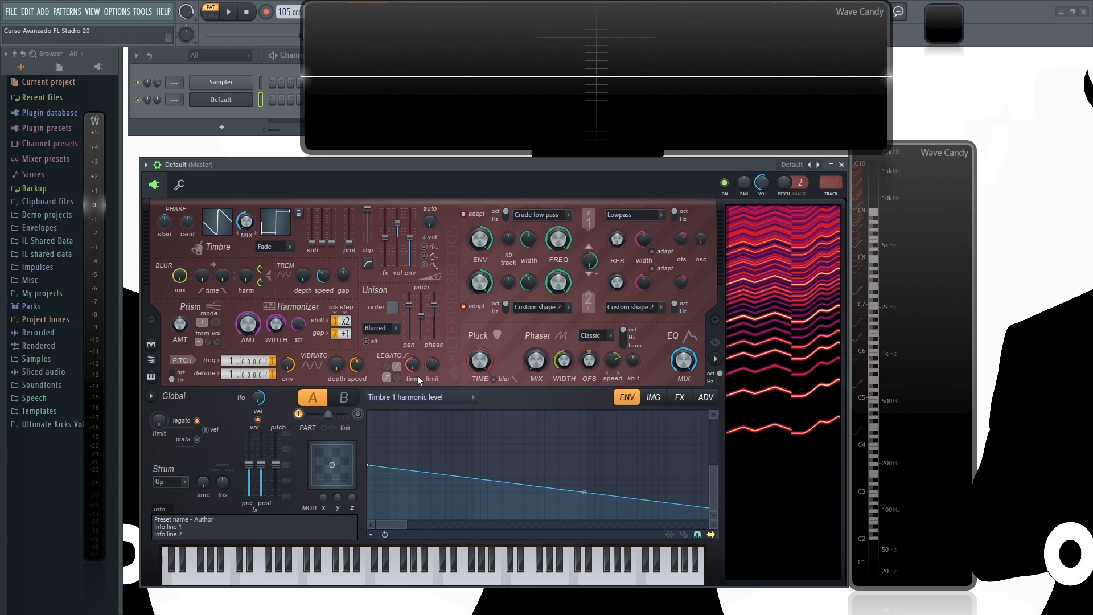
left_click_drag(416, 370, 416, 341)
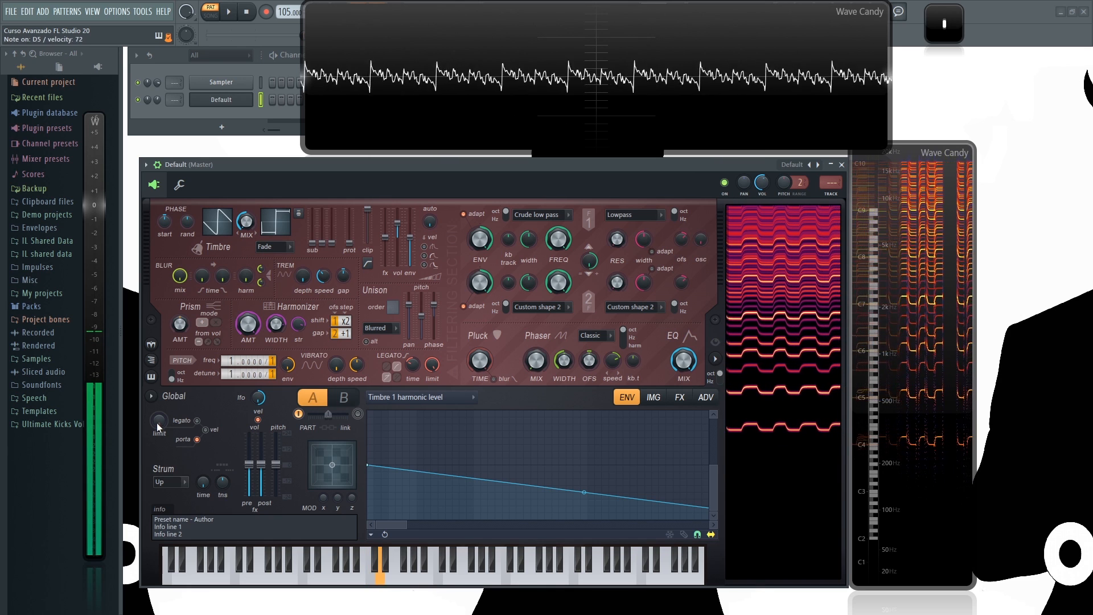
left_click(198, 421)
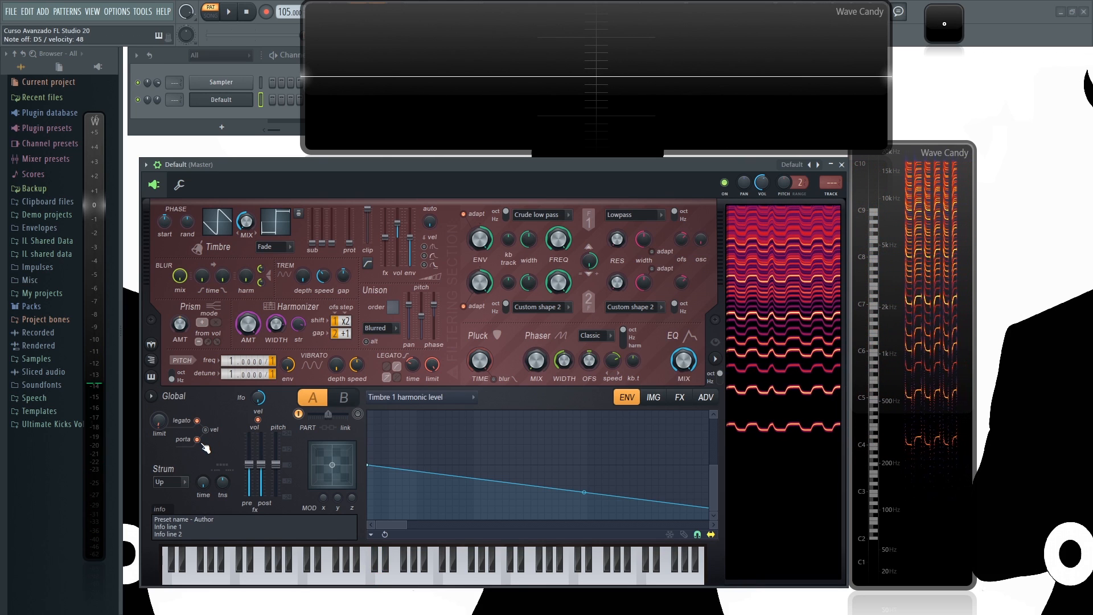
left_click(377, 576)
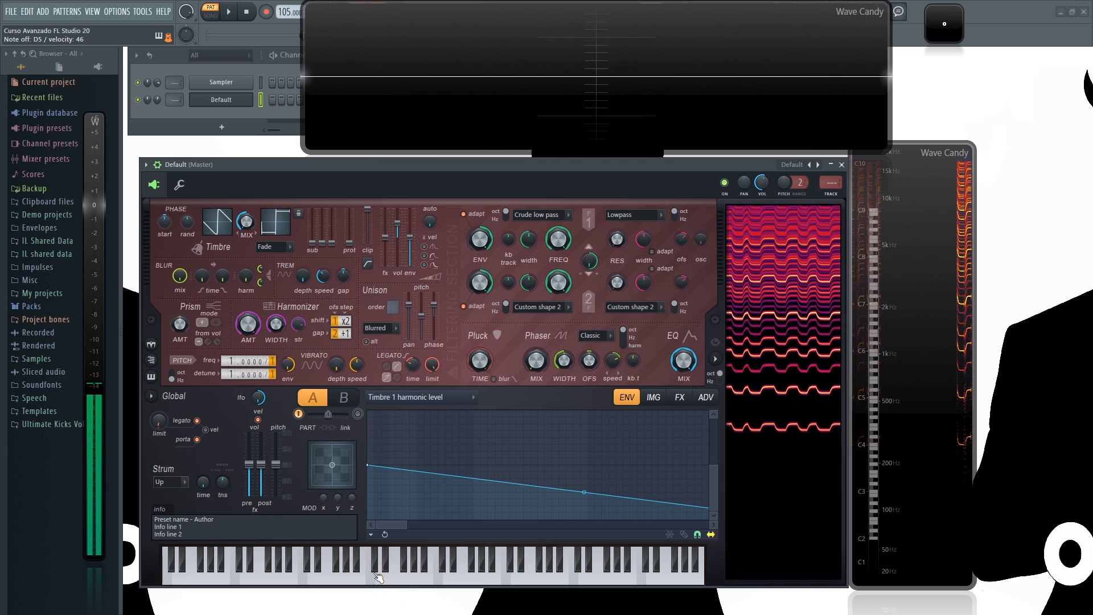
left_click(385, 579)
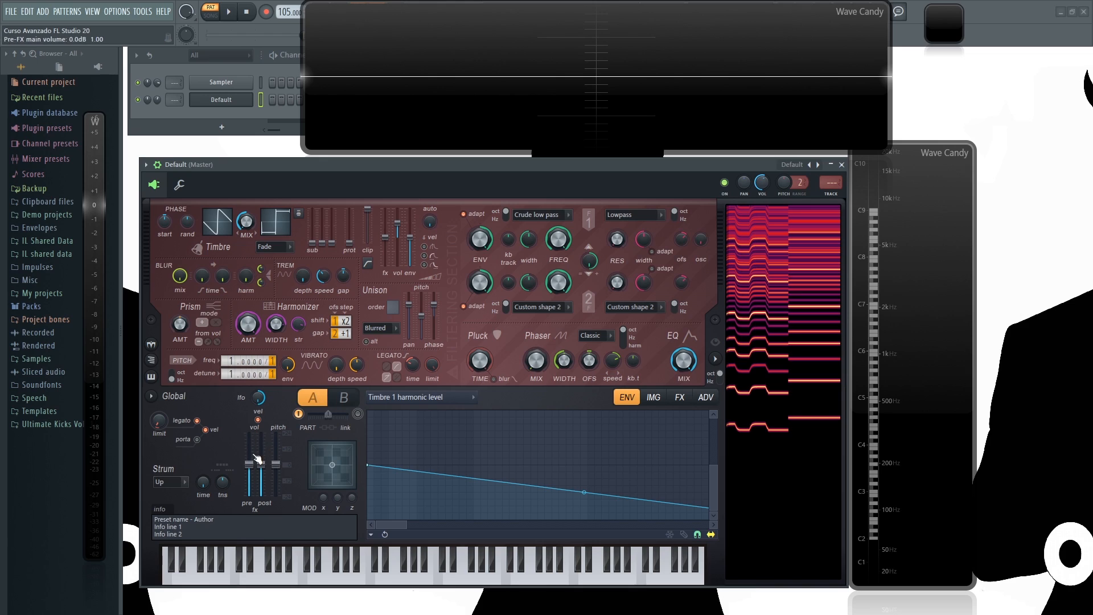
Try a main pitch of -1200 cents while playing a note and restore its default
left_click_drag(252, 500, 261, 462)
left_click(335, 400)
left_click(313, 399)
key("z")
mouse_move(276, 464)
left_mouse_down()
mouse_move(276, 433)
mouse_move(276, 496)
mouse_move(277, 480)
left_mouse_up()
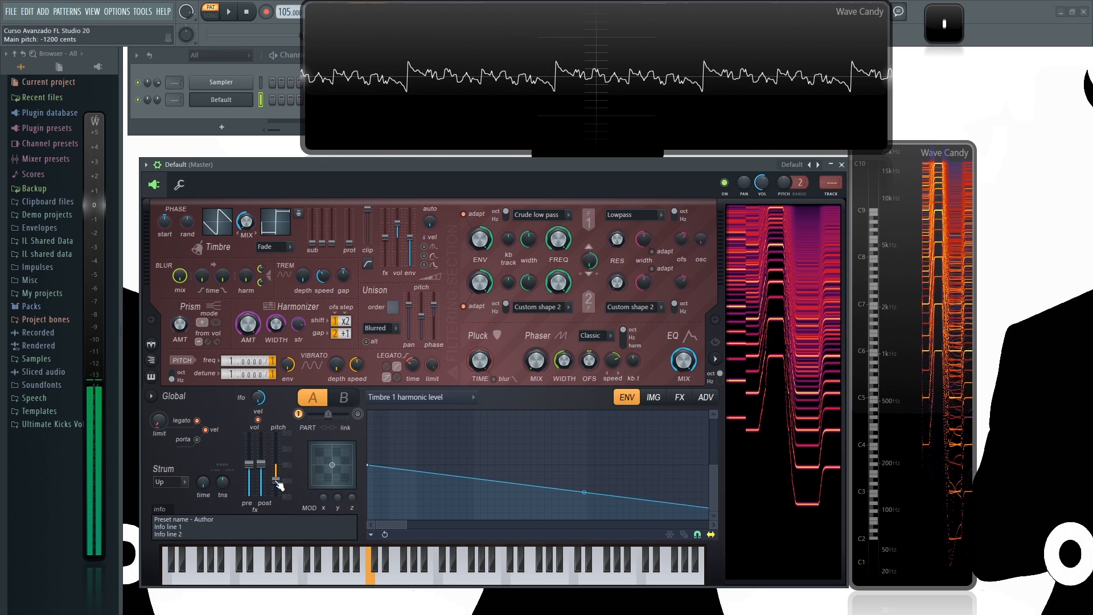
left_click(277, 481, "alt")
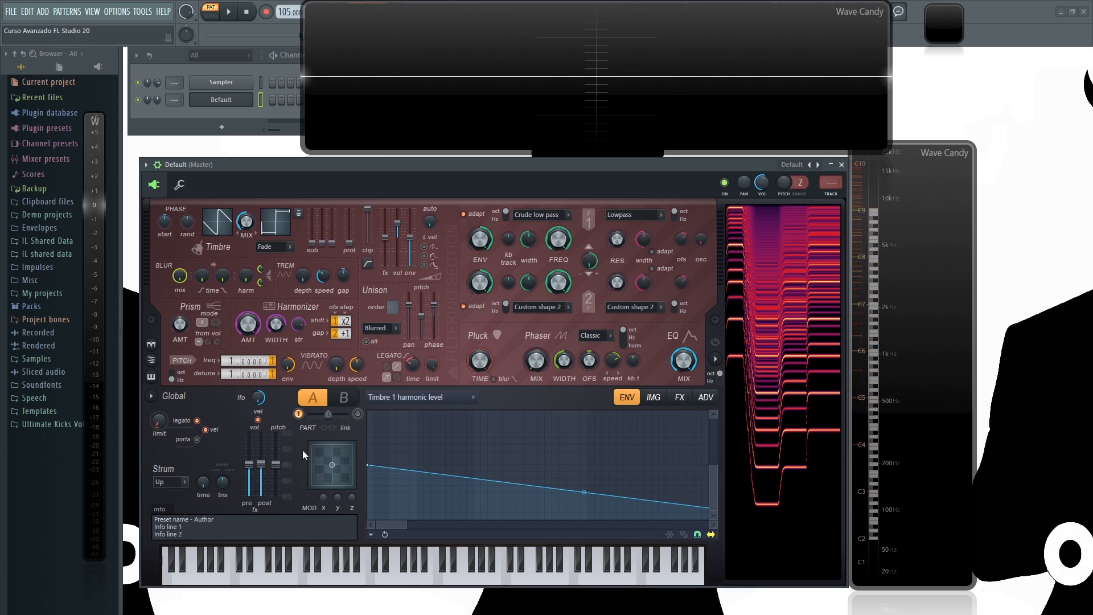
Raise the post-FX main volume, switch between parts B and A, and restore the volume
left_click(348, 401)
left_click_drag(261, 463, 262, 442)
left_click(318, 401)
left_click_drag(261, 442, 260, 464)
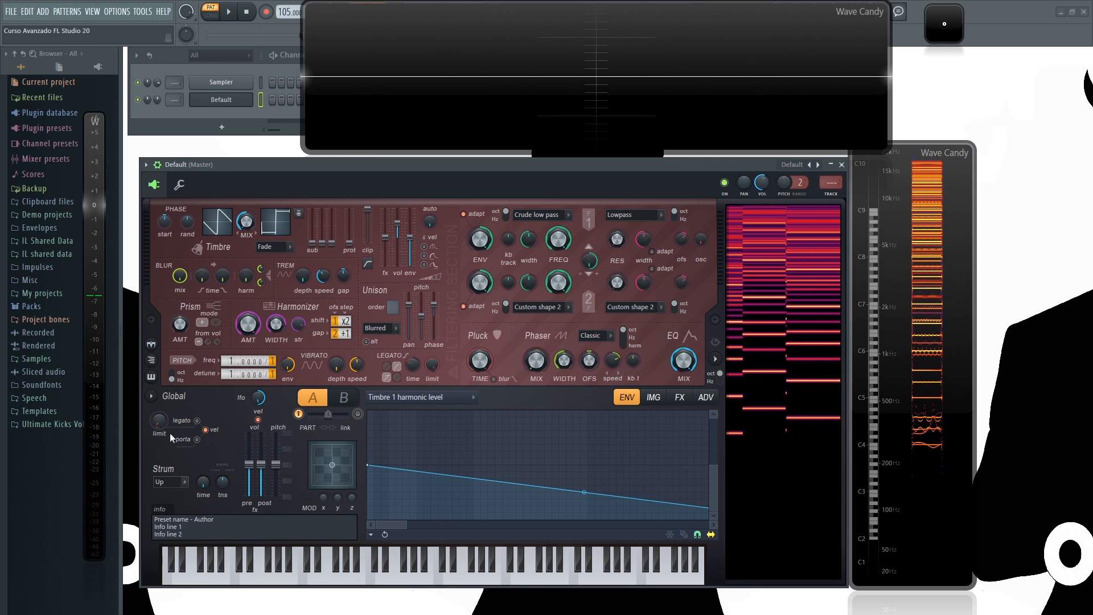
Vary the strum time and tension while playing chords, trying -100% tension, and review the strum direction options
left_click_drag(203, 482, 203, 467)
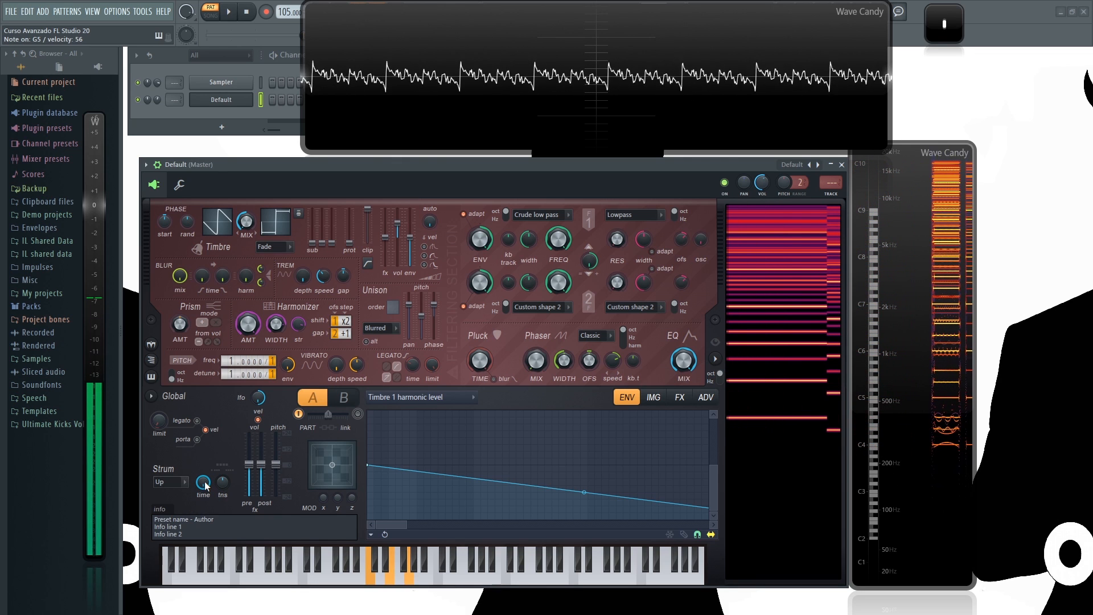
left_click_drag(205, 486, 205, 501)
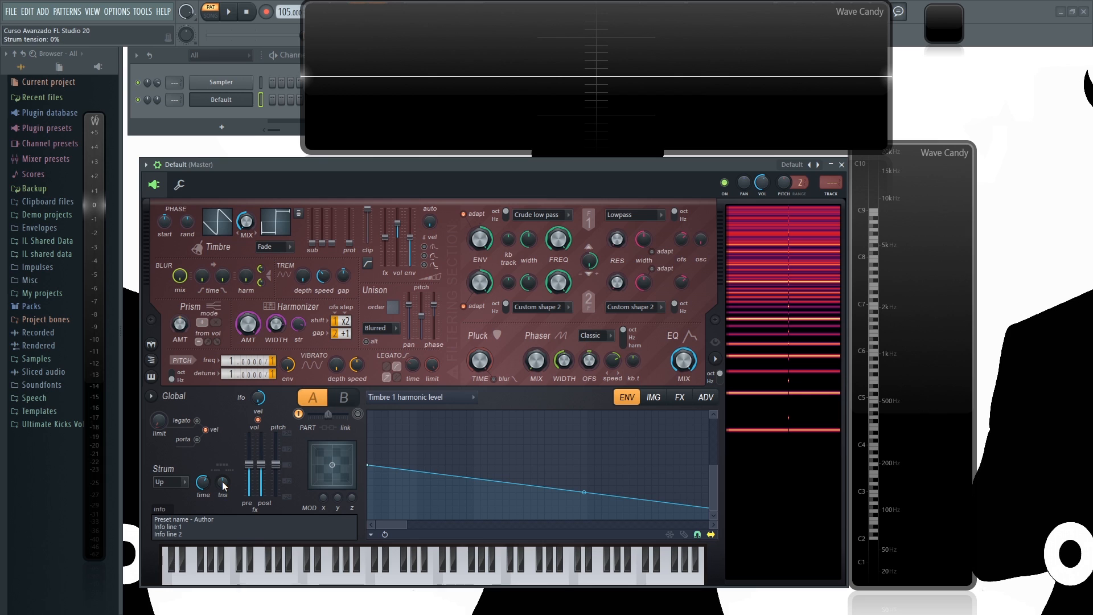
left_click_drag(222, 481, 222, 492)
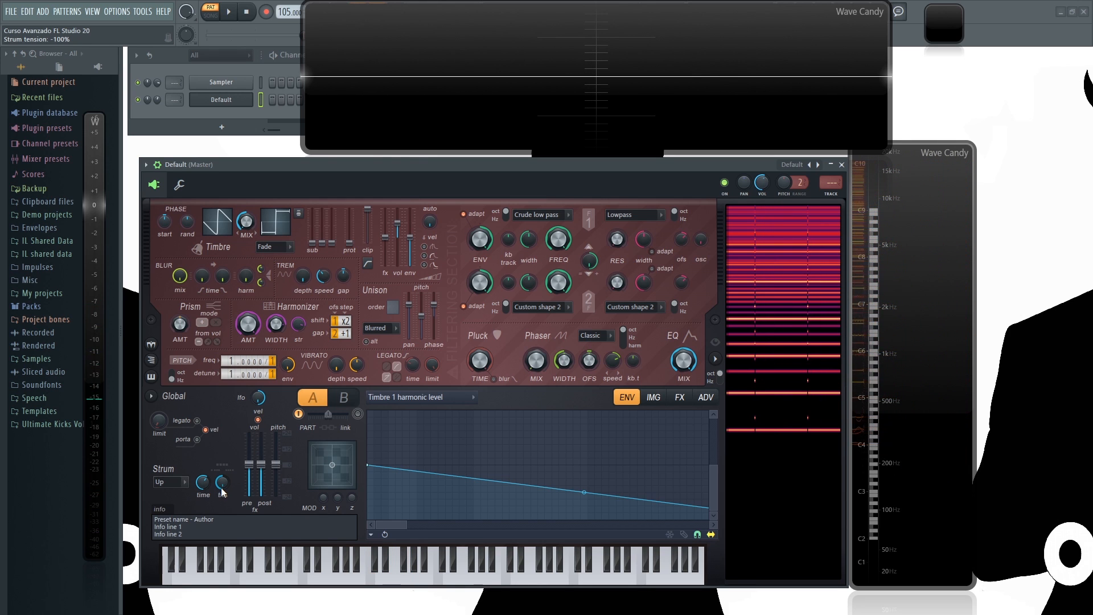
left_click_drag(221, 488, 221, 435)
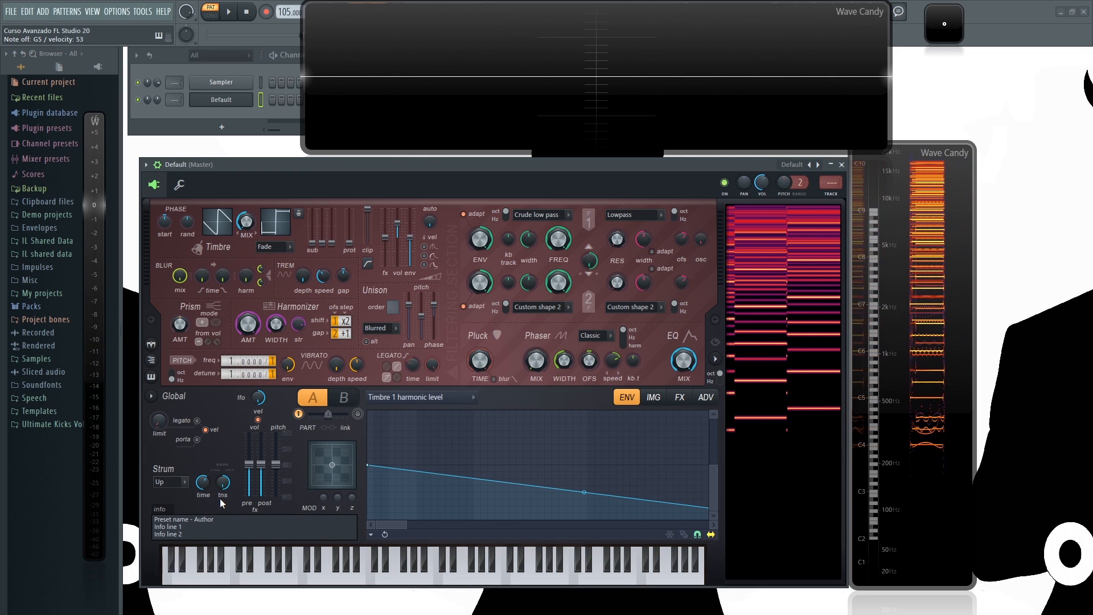
left_click(172, 482)
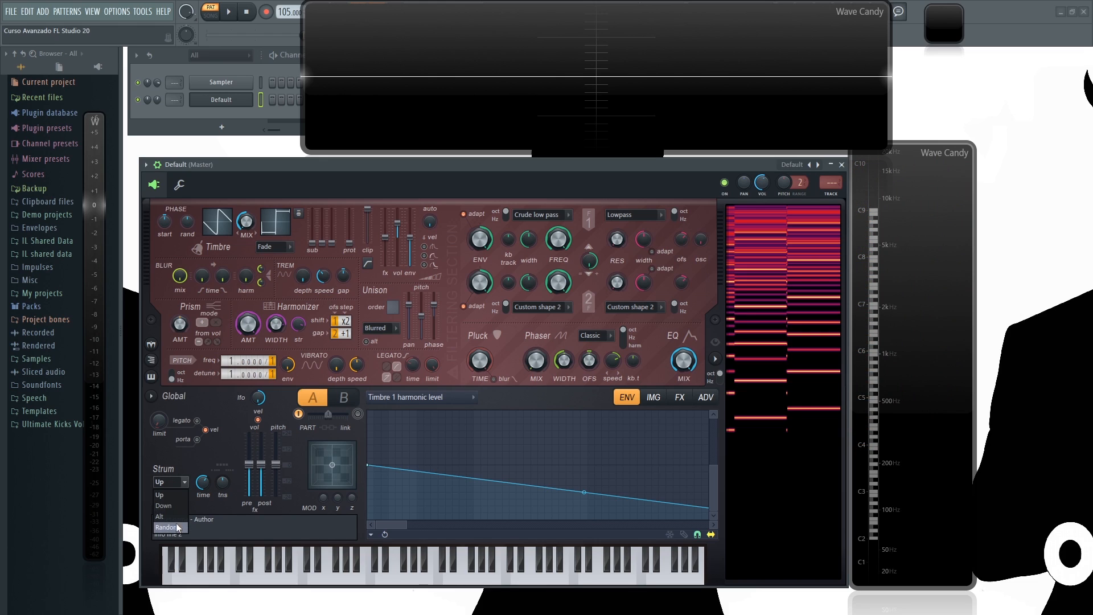
left_click(211, 456)
Try the X, Y and Z modulation controls and switch to part B and back to part A
left_click_drag(322, 495, 331, 501)
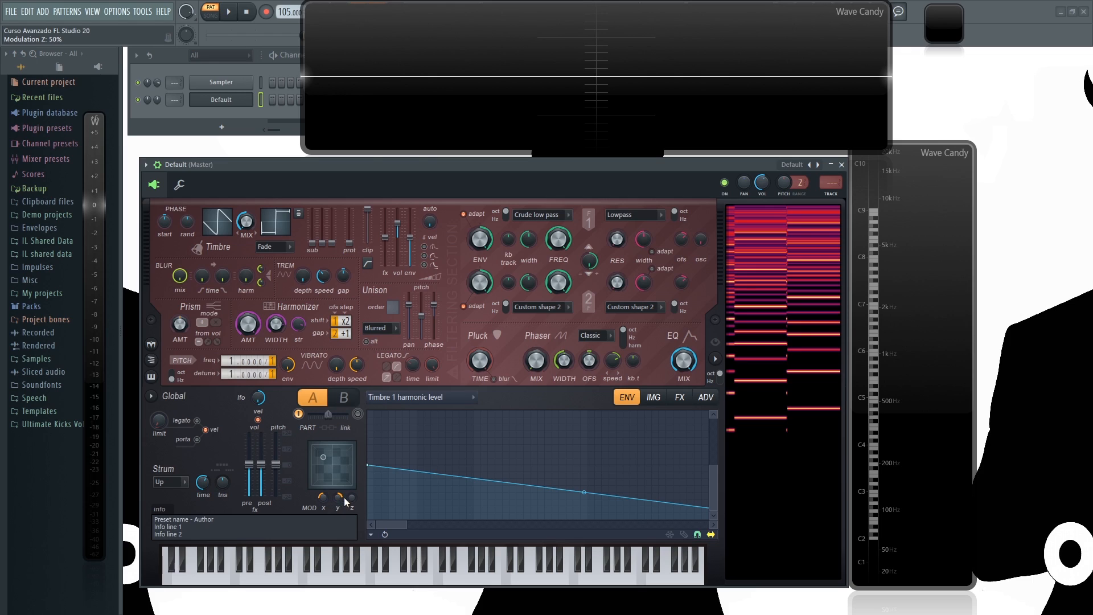
left_click_drag(351, 497, 352, 473)
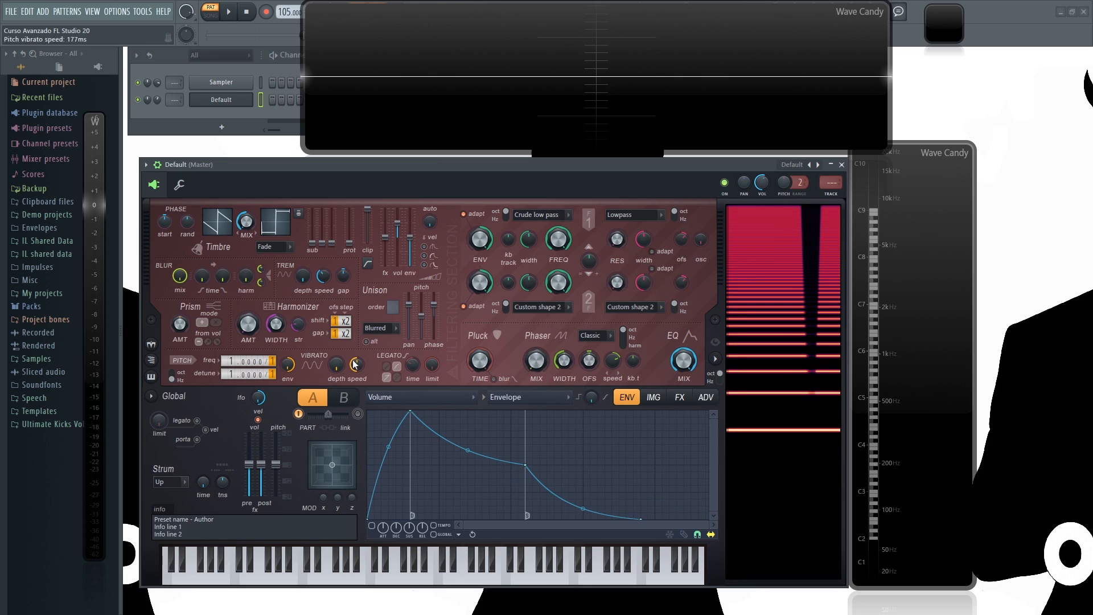
left_click(344, 398)
left_click(314, 399)
Set the filter 2 shape to Classic band pass, adjust its frequency and shift the filter mix towards parallel
left_click(566, 308)
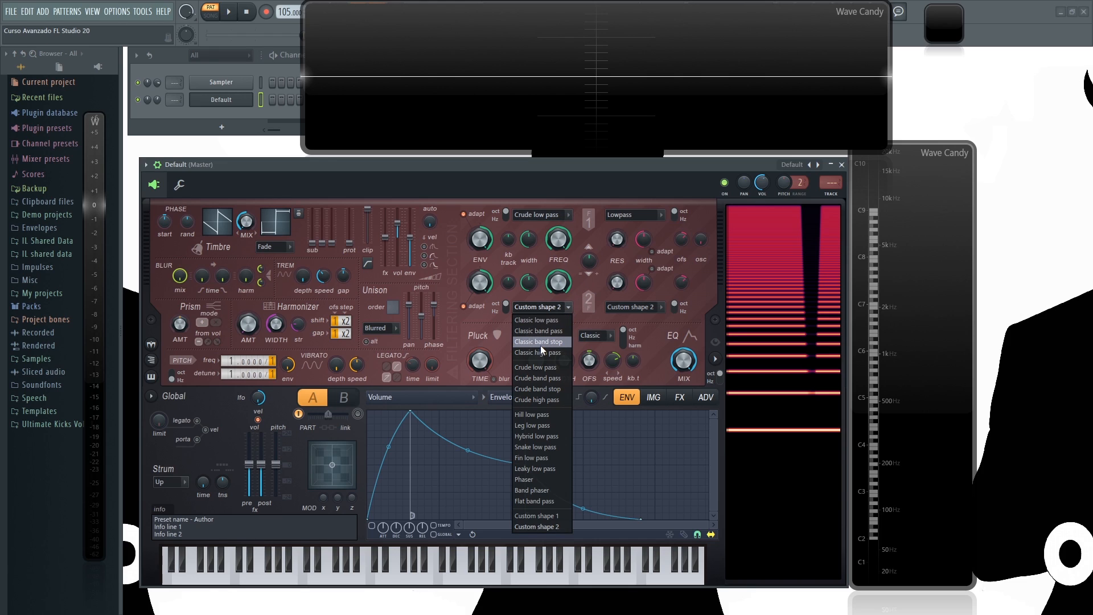
left_click(548, 332)
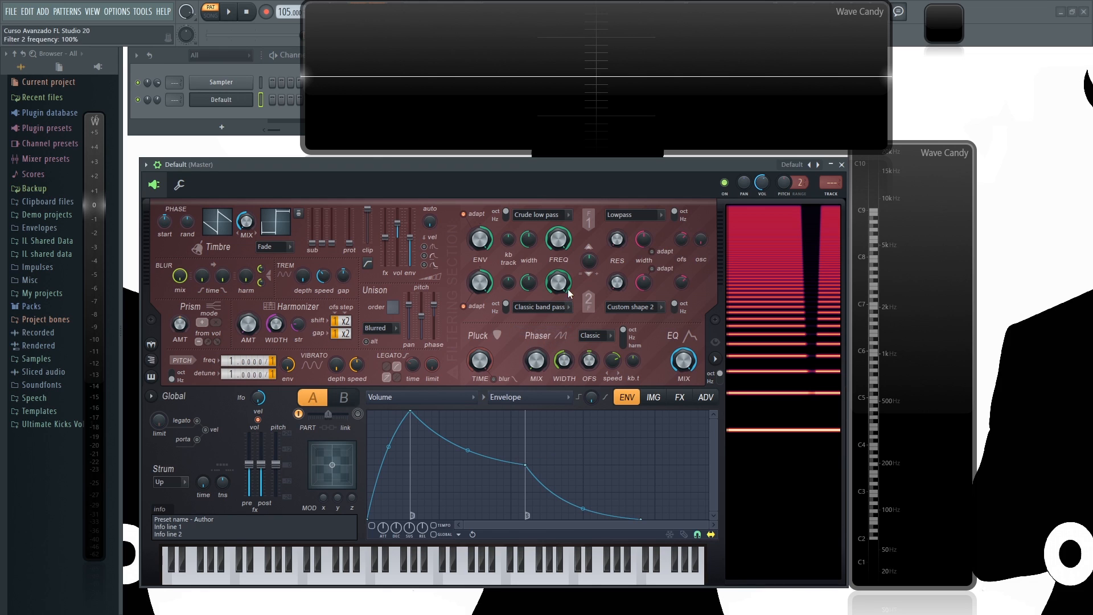
left_click_drag(557, 283, 558, 287)
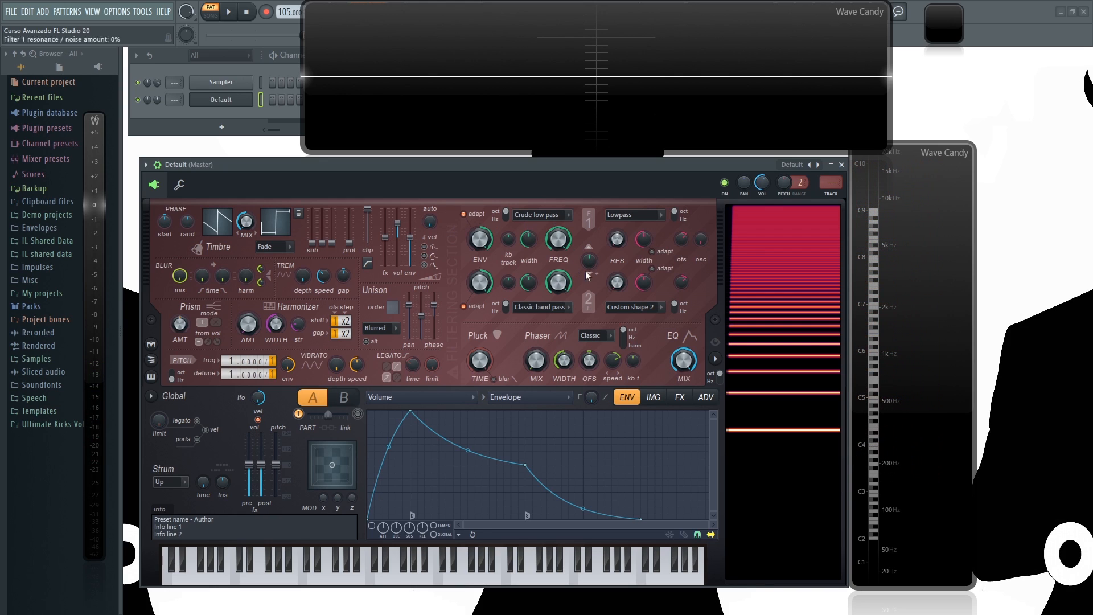
left_click_drag(559, 289, 589, 248)
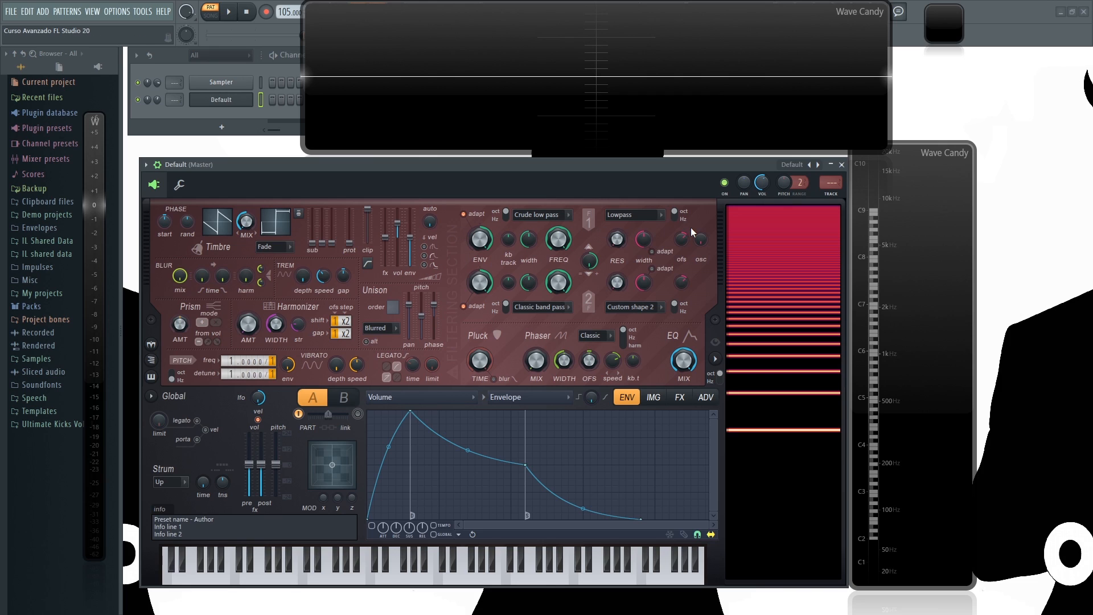
Play notes while sweeping the filter 2 frequency, trying 72%, and adjust the filter 1 frequency
key("z")
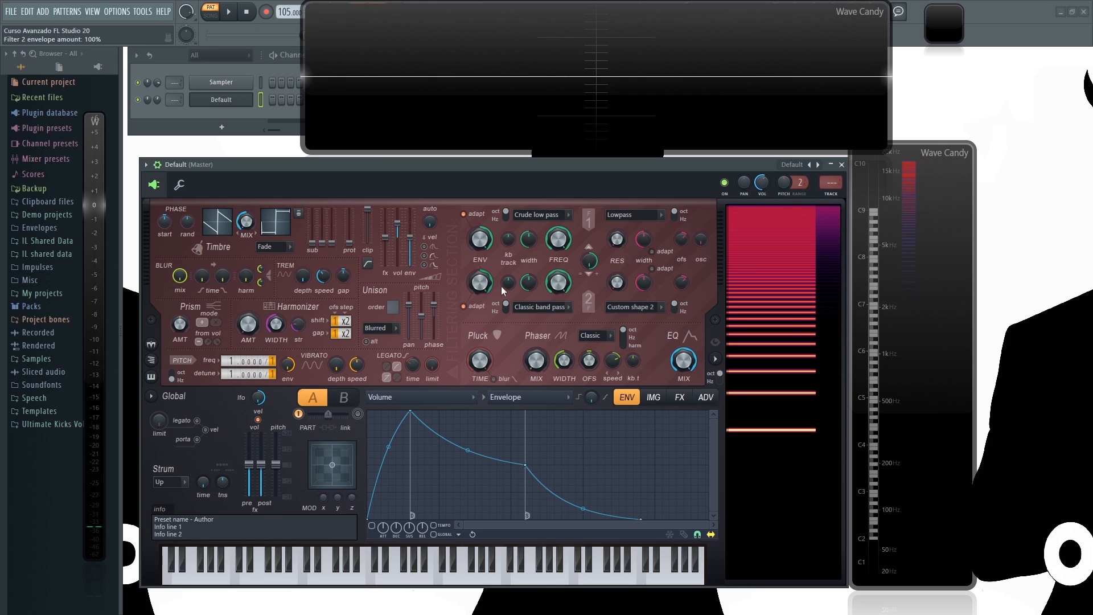
scroll(558, 281, "down", 5)
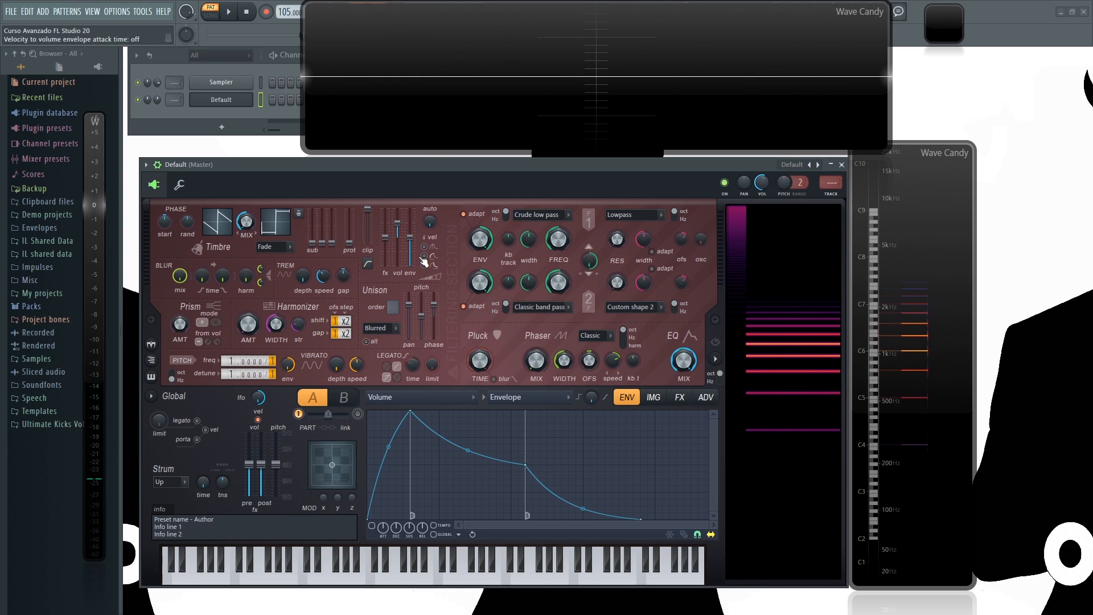
left_click_drag(558, 282, 558, 231)
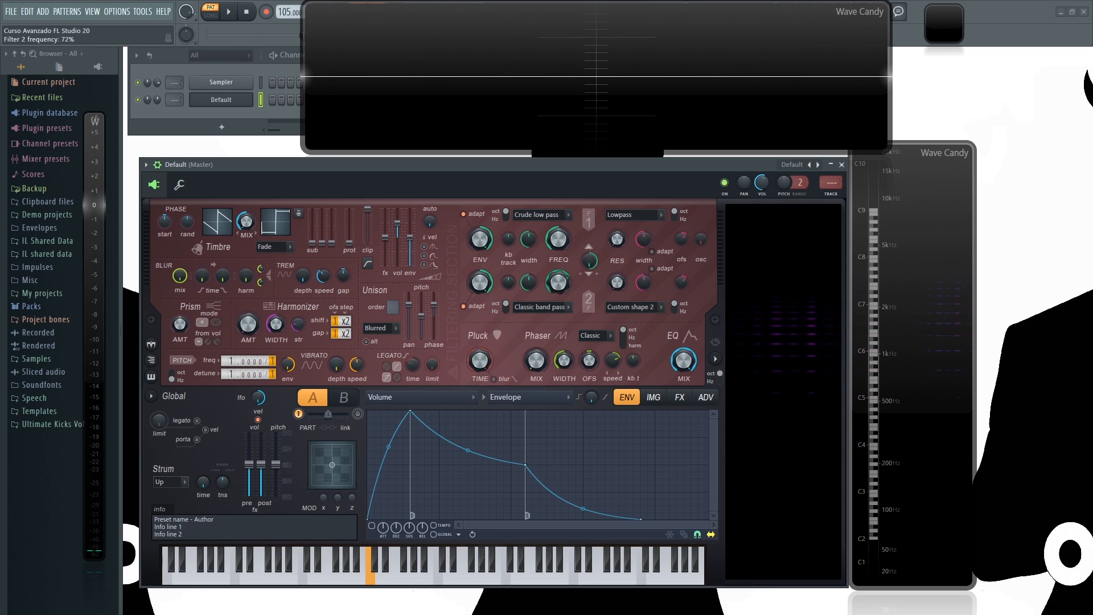
left_click_drag(558, 232, 562, 237)
Reduce the filter 1 and 2 mix to 55% parallel and readjust the frequencies of both filters
left_click_drag(590, 261, 590, 313)
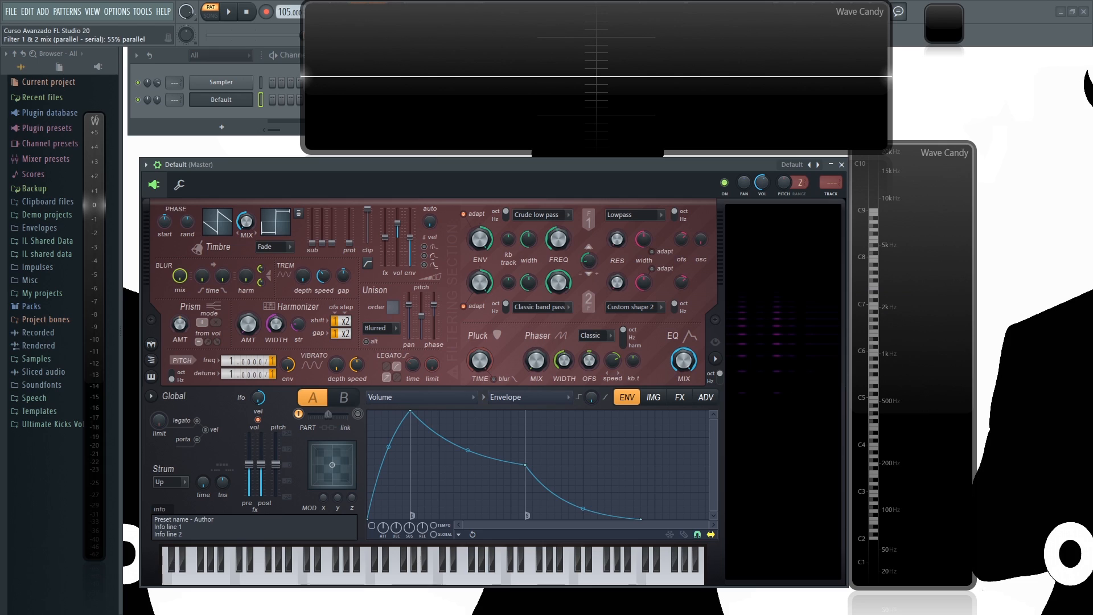
left_click_drag(590, 261, 590, 265)
left_click_drag(572, 285, 572, 292)
left_click_drag(564, 244, 588, 274)
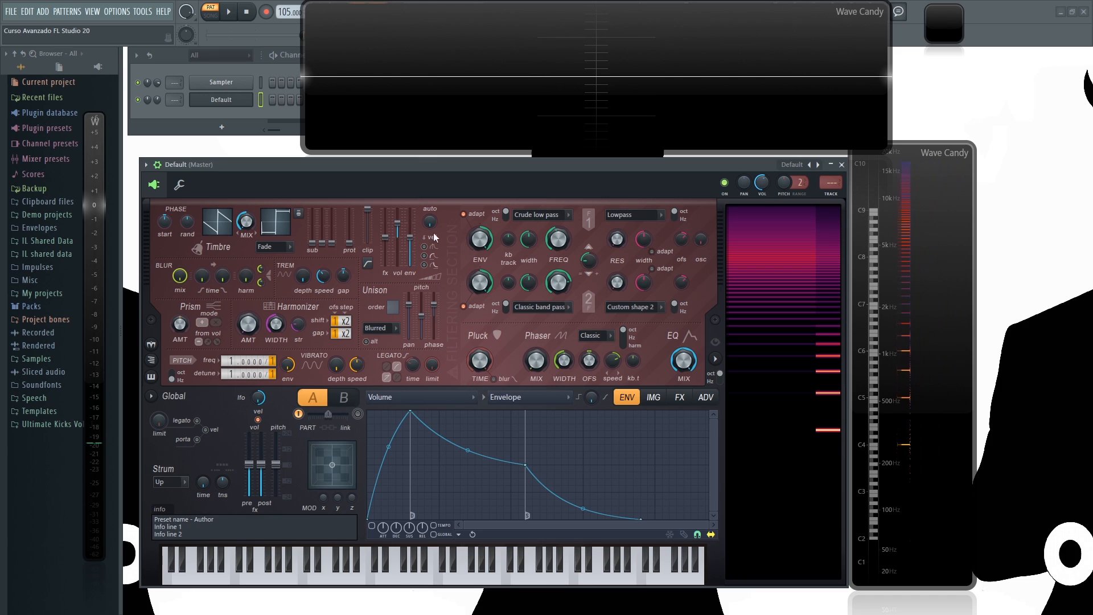
Sweep the frequencies of both filters while playing notes, trying filter 1 at 41%, 44% and 90%
left_click_drag(558, 282, 558, 318)
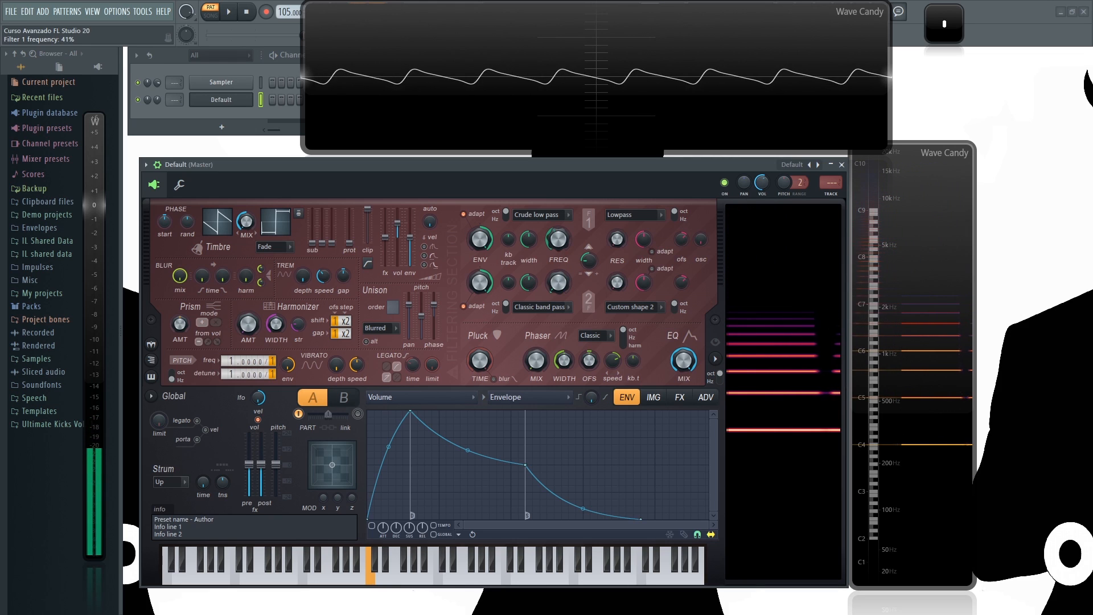
left_click_drag(558, 283, 559, 250)
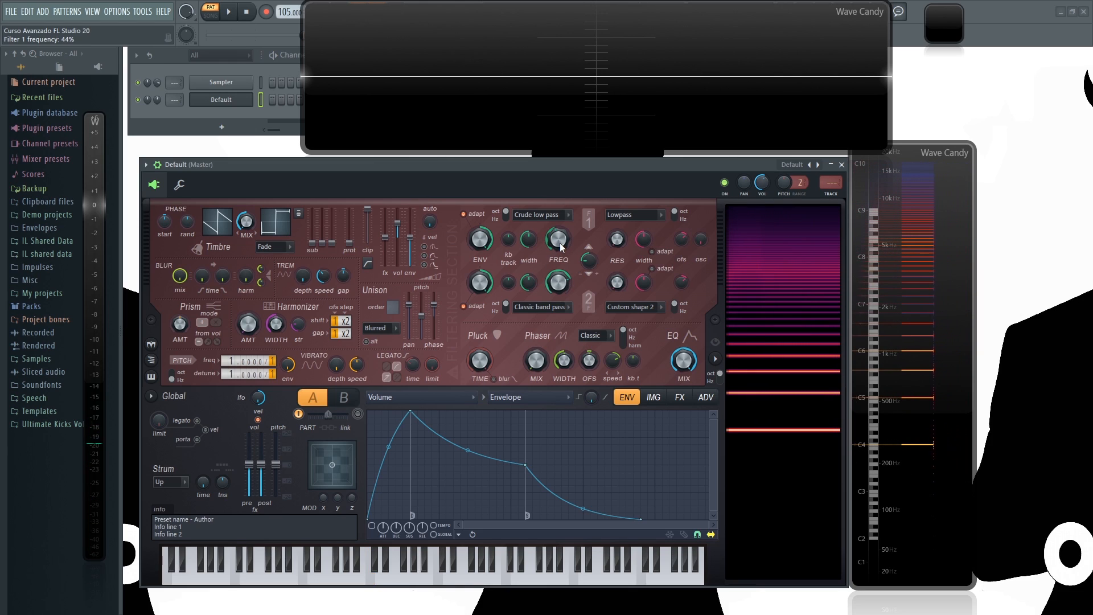
left_click_drag(559, 238, 559, 252)
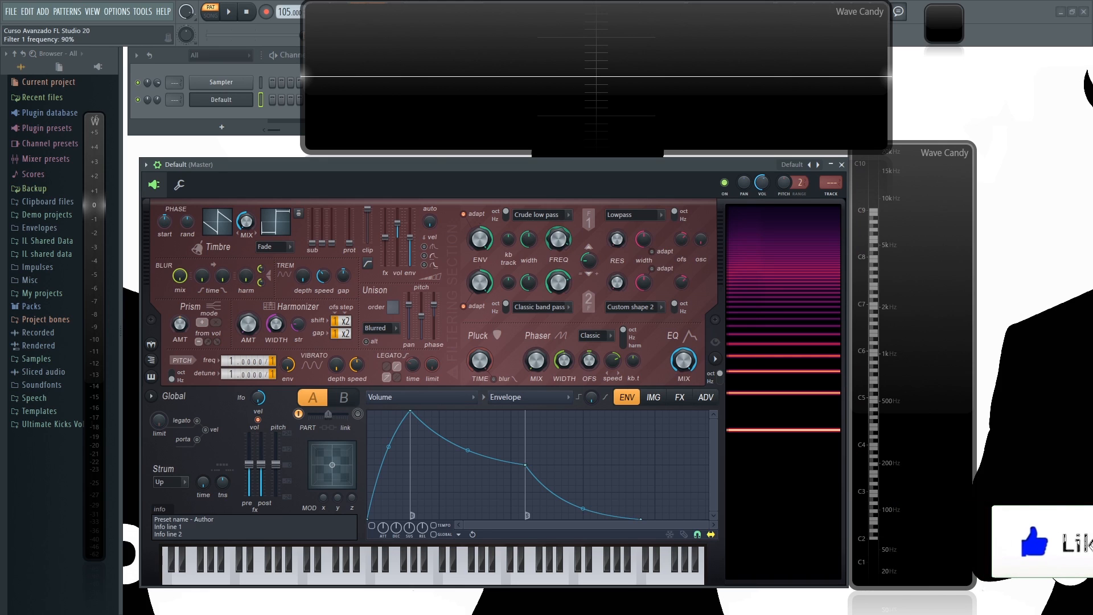
left_click_drag(559, 238, 559, 247)
Keep the Crude low pass shape on filter 1, try filter 2 at 75% frequency and return the filter mix to its centre
left_click(570, 215)
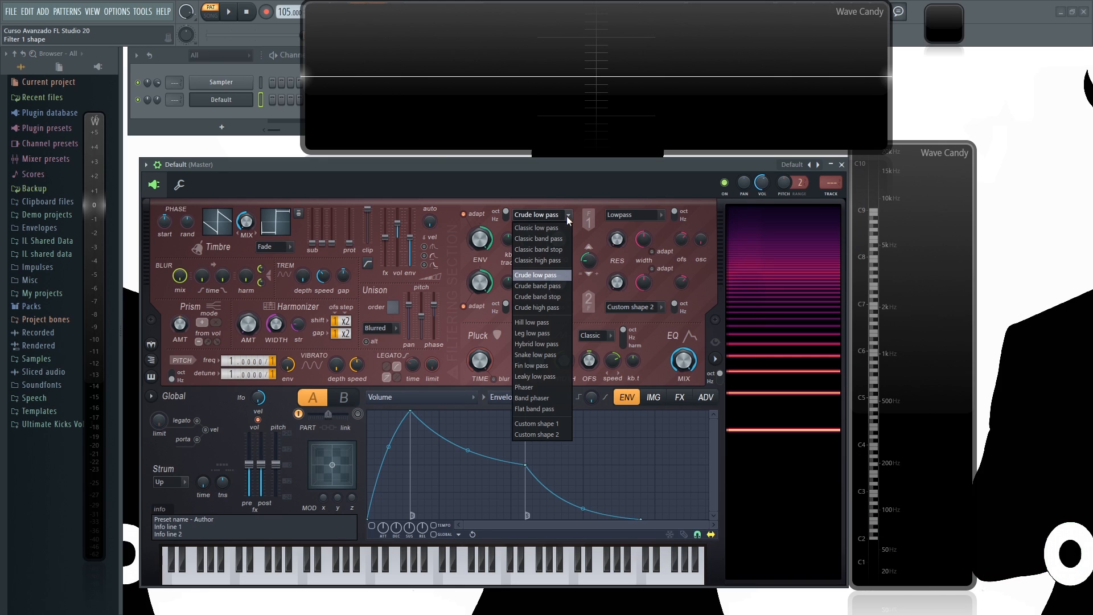
left_click(563, 227)
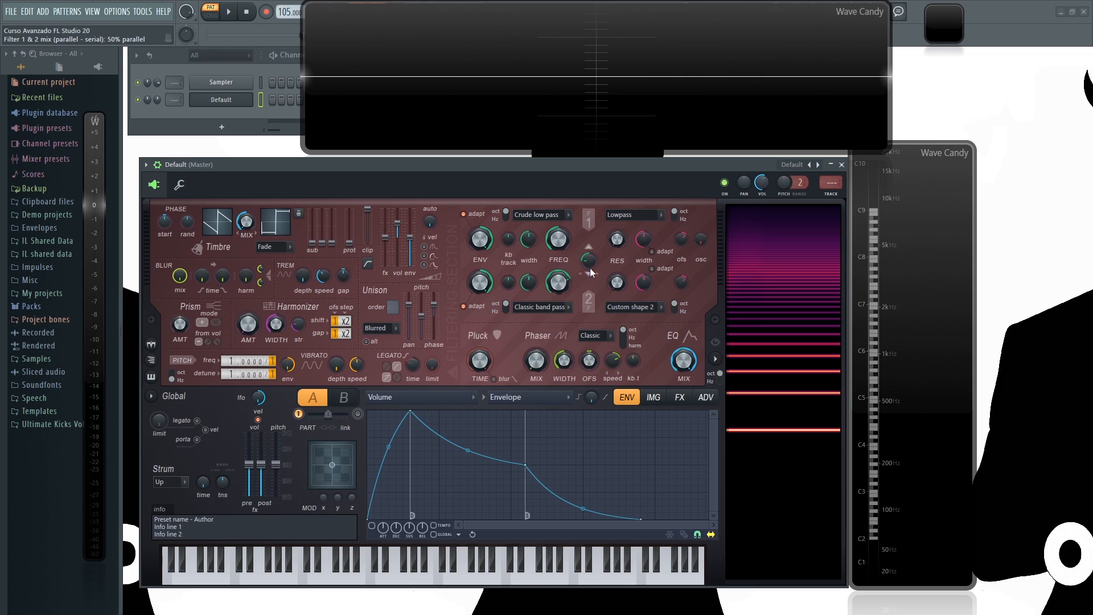
left_click_drag(560, 244, 561, 246)
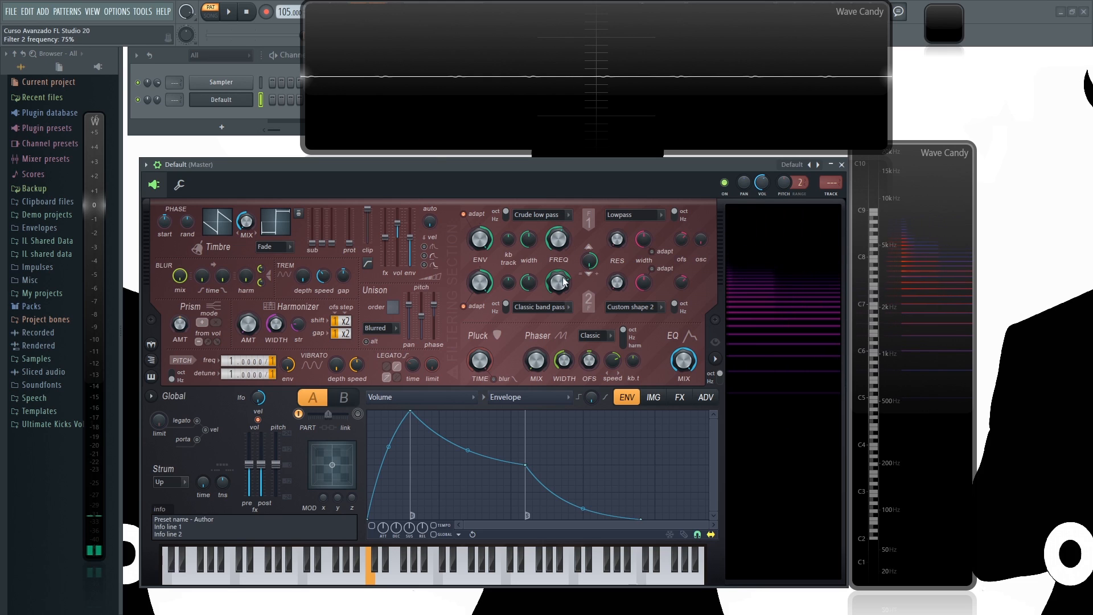
left_click_drag(588, 262, 590, 277)
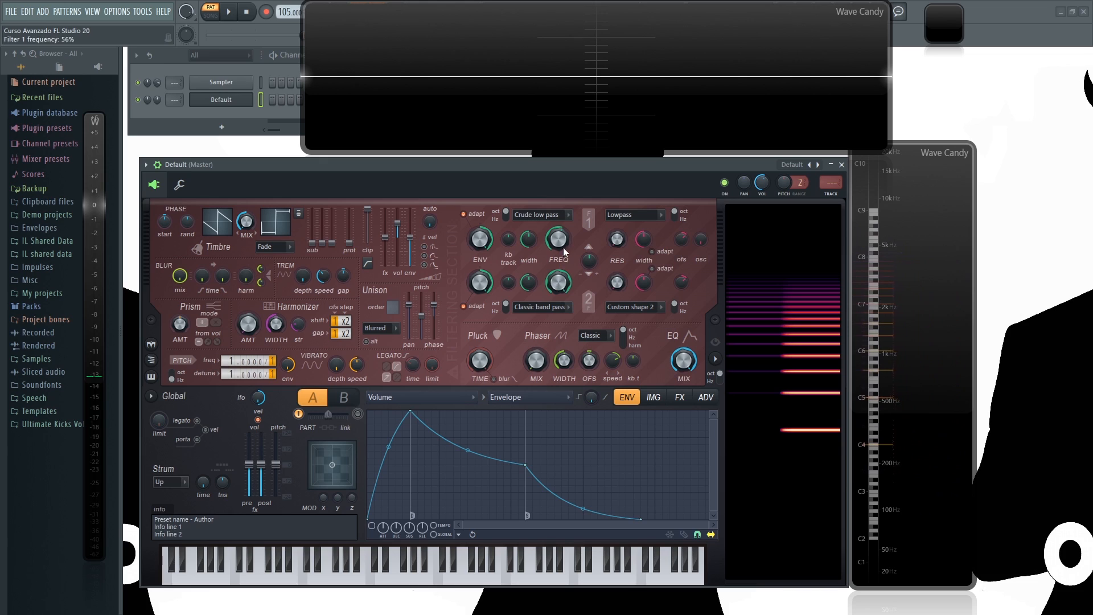
Reduce the filter 1 width and sweep the filter 1 frequency while playing notes, trying 47%
left_click_drag(562, 246, 562, 252)
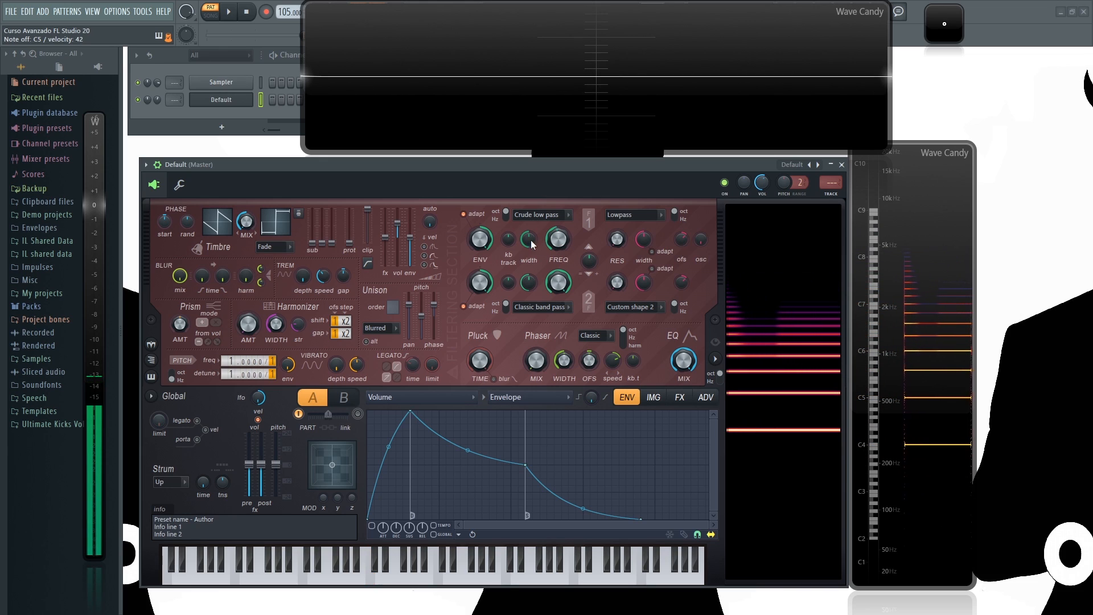
left_click_drag(530, 241, 535, 252)
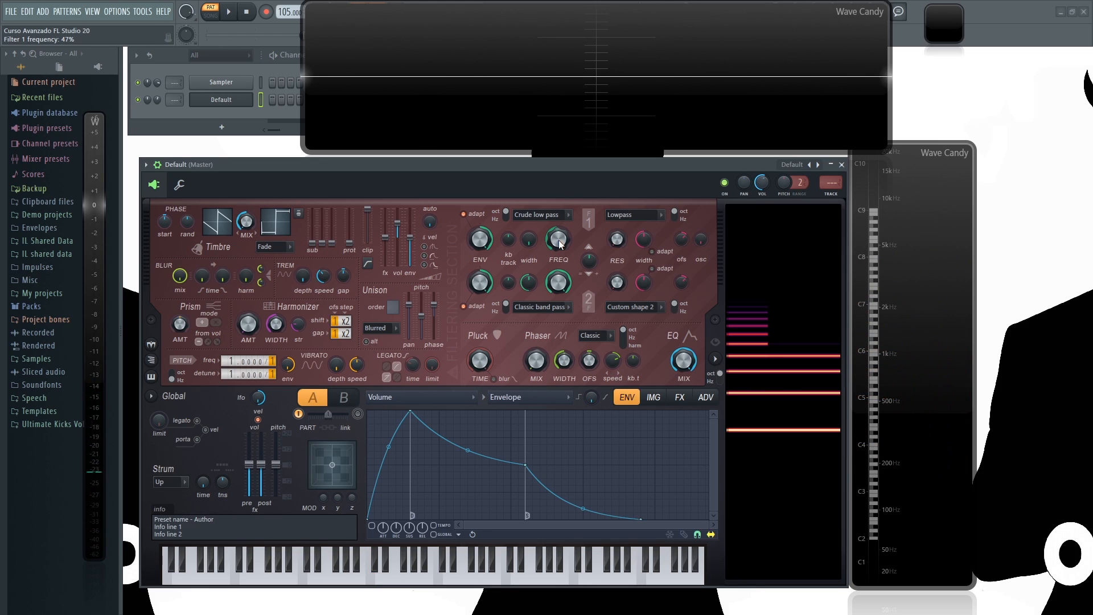
left_click_drag(554, 242, 528, 194)
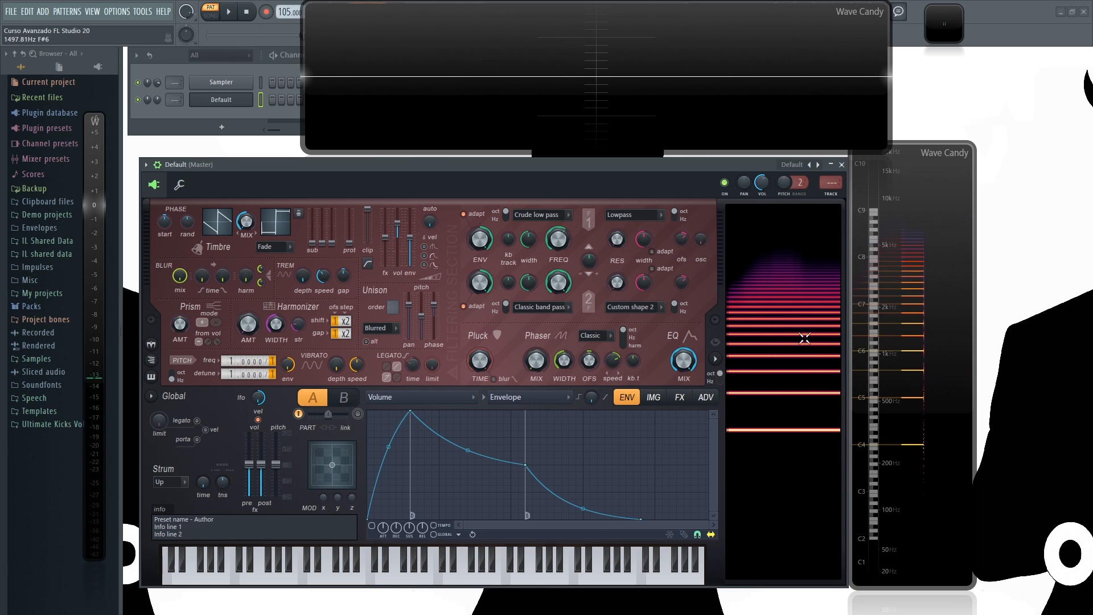
mouse_move(561, 239)
left_mouse_down()
mouse_move(561, 216)
mouse_move(561, 228)
left_mouse_up()
Set the filter 1 shape to Classic band pass and vary its width and frequency while playing notes
left_click(564, 215)
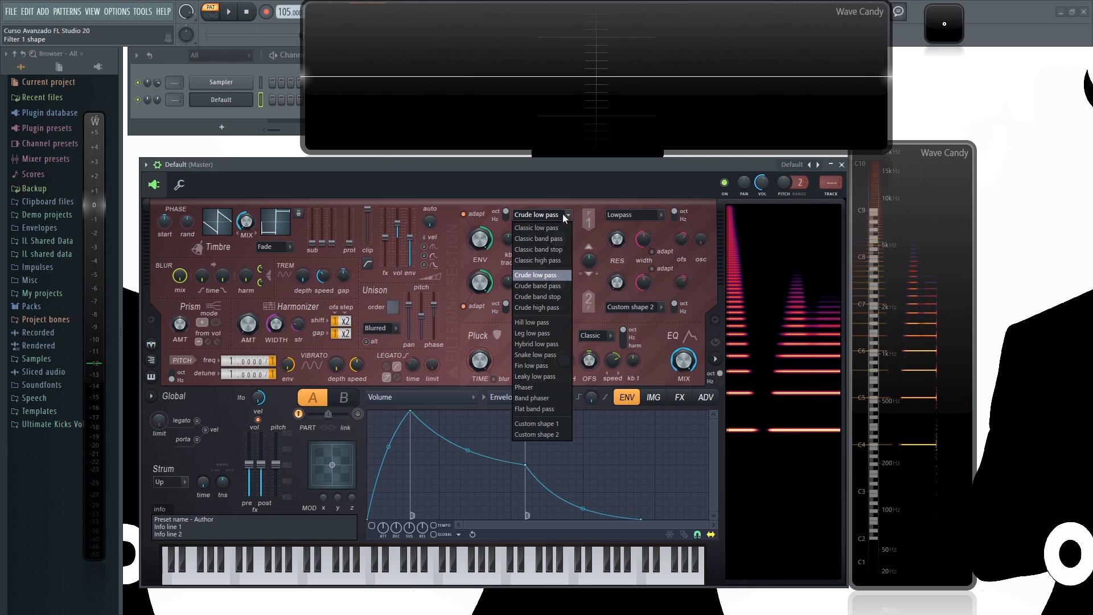
left_click(545, 238)
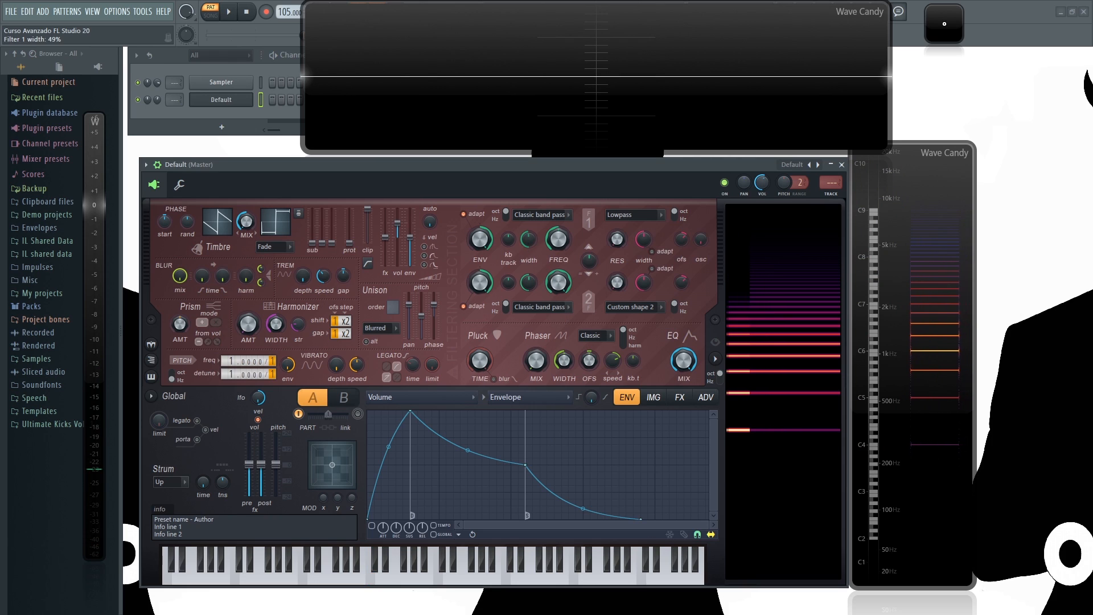
mouse_move(547, 247)
left_mouse_down()
mouse_move(546, 279)
mouse_move(547, 239)
left_mouse_up()
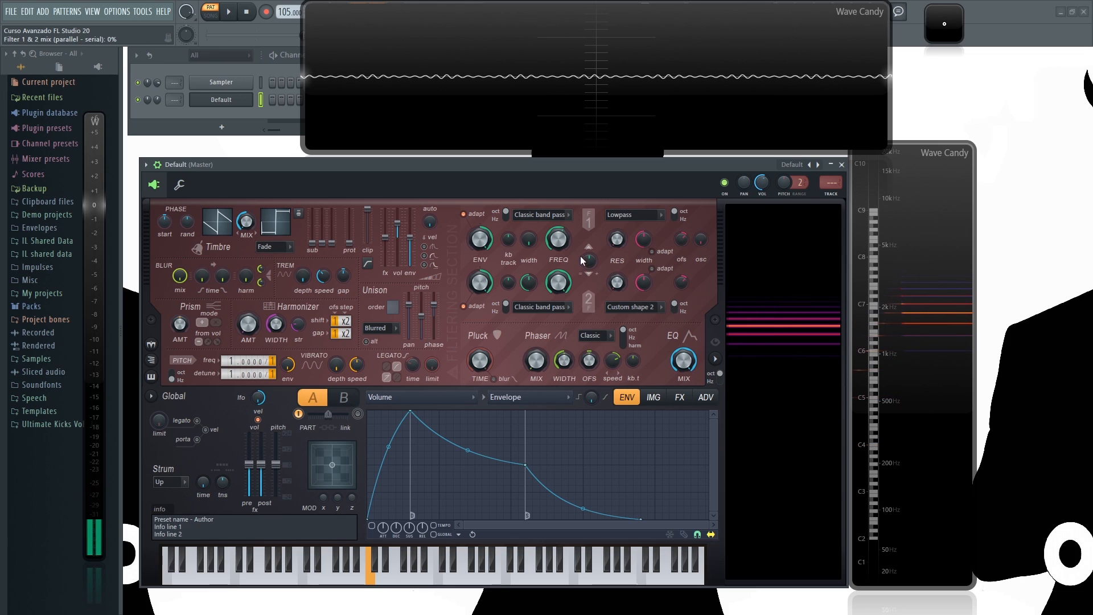
left_click_drag(525, 250, 525, 228)
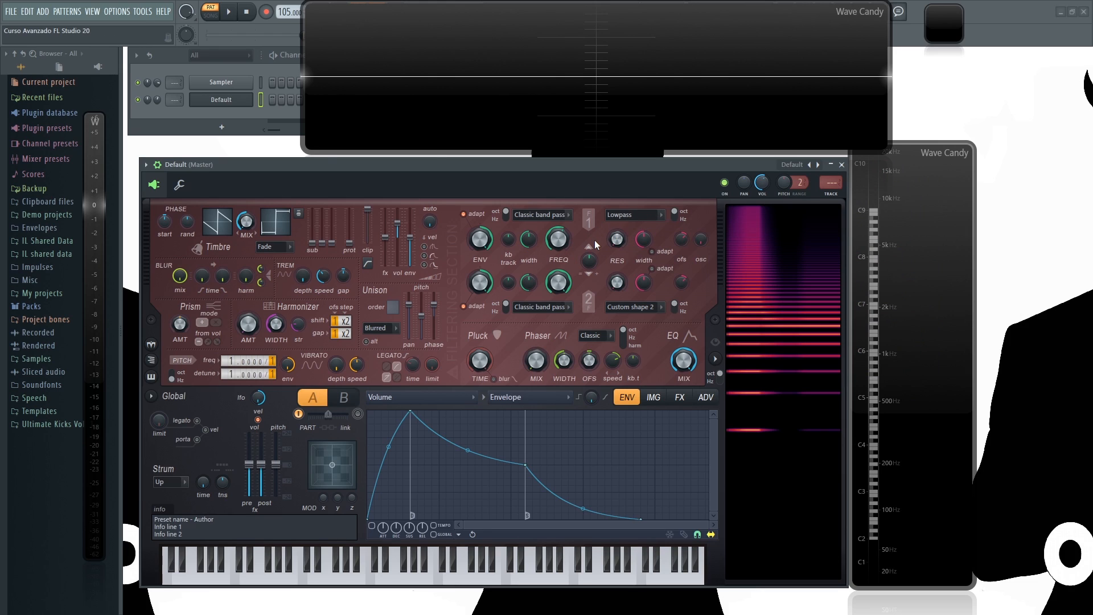
left_click_drag(558, 239, 558, 236)
Look through the filter 1 resonance types, set the filter 1 shape to Custom shape 1 and play notes
left_click(651, 220)
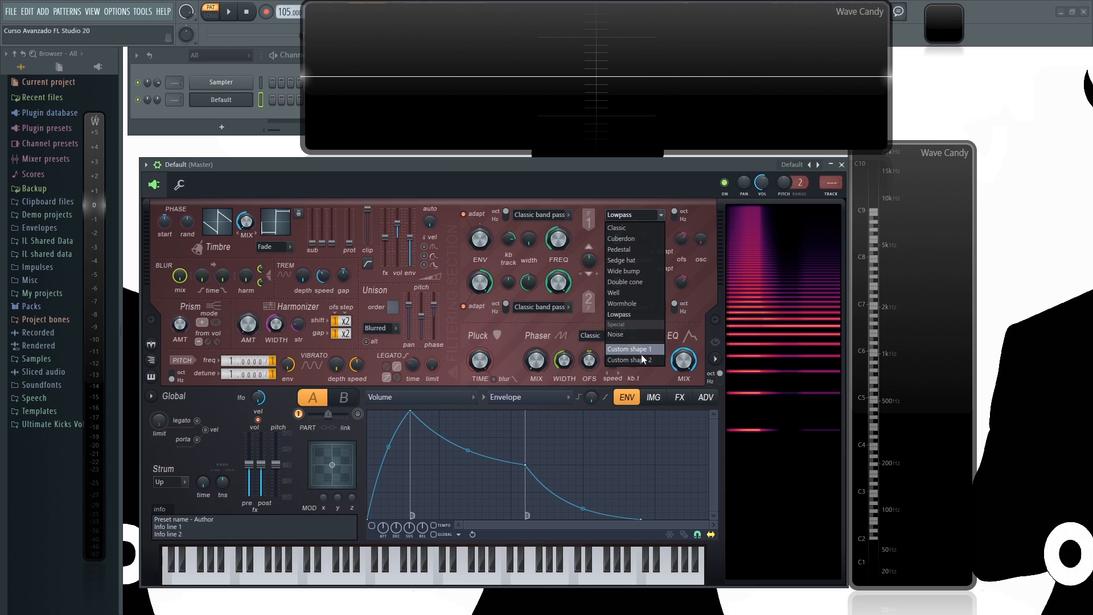
left_click_drag(589, 162, 593, 164)
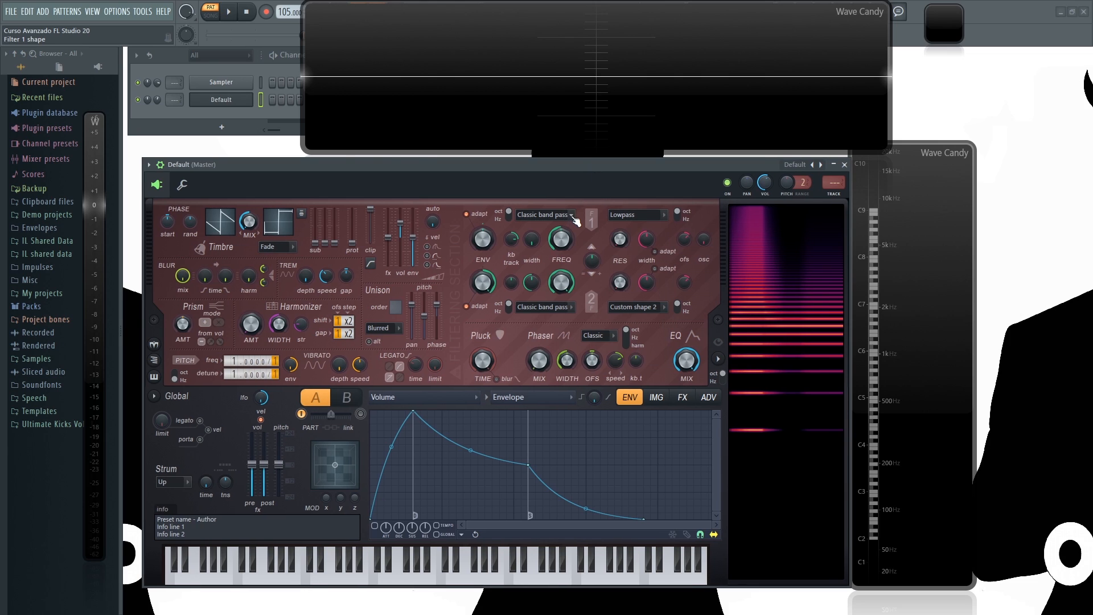
left_click(572, 215)
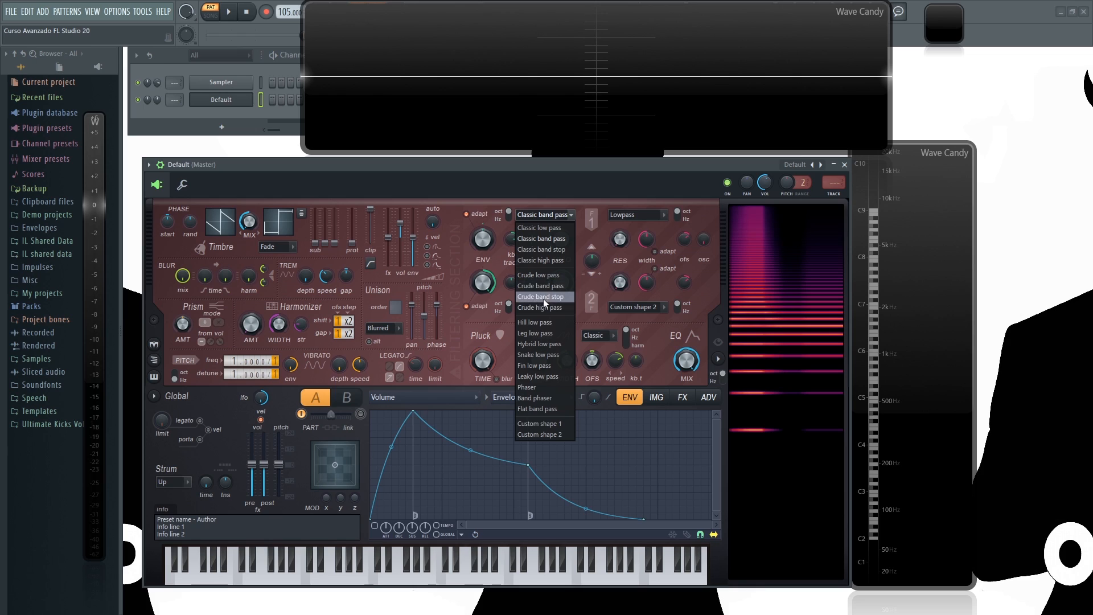
left_click(555, 425)
left_click_drag(557, 166, 552, 163)
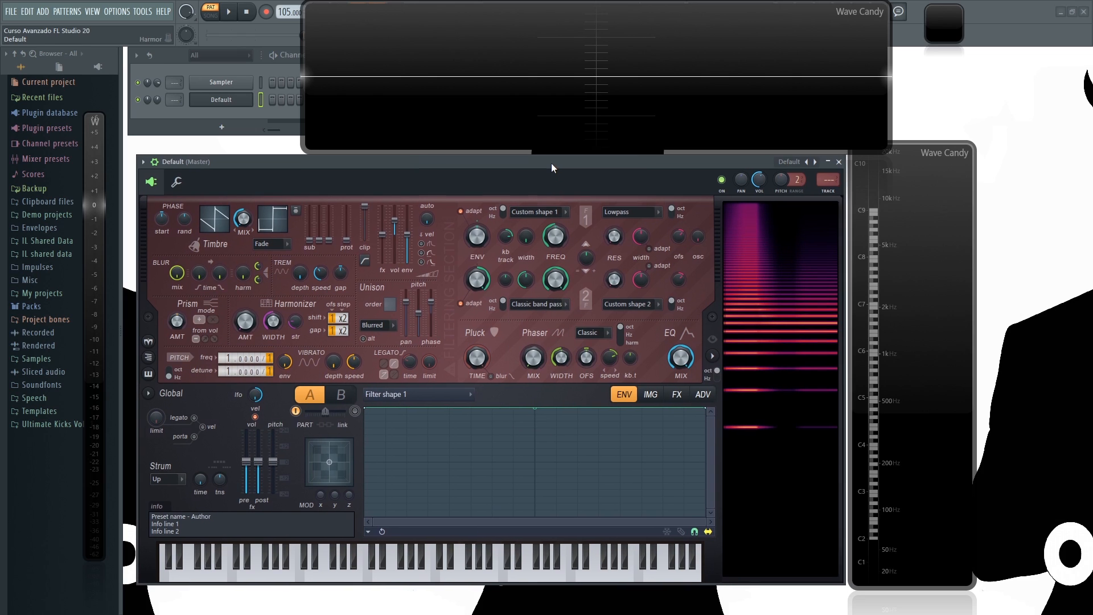
key("q")
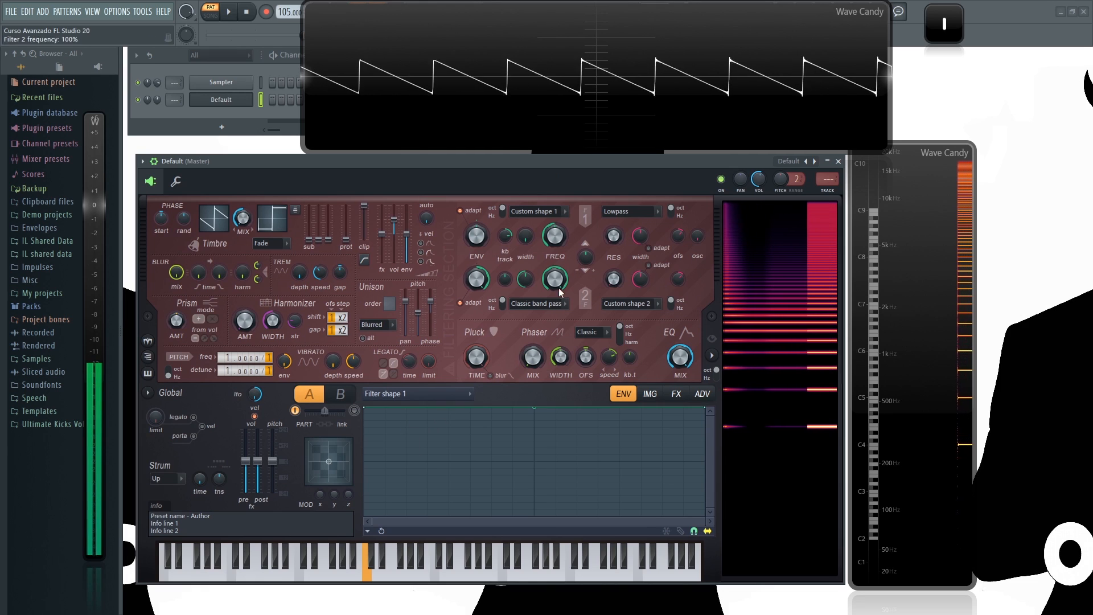
key("q")
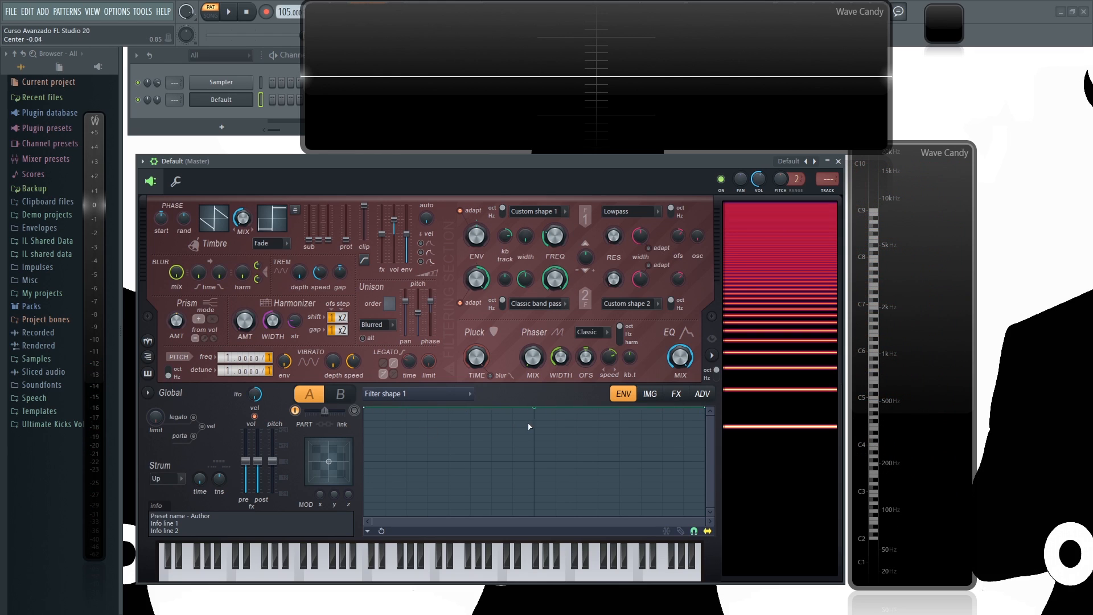
Draw filter shape 1 full up to its centre, first sloping and finally dropping vertically to zero, and sweep filter 1 frequency, trying 38%
right_click(537, 440)
left_click_drag(537, 437, 537, 392)
left_click_drag(708, 408, 705, 515)
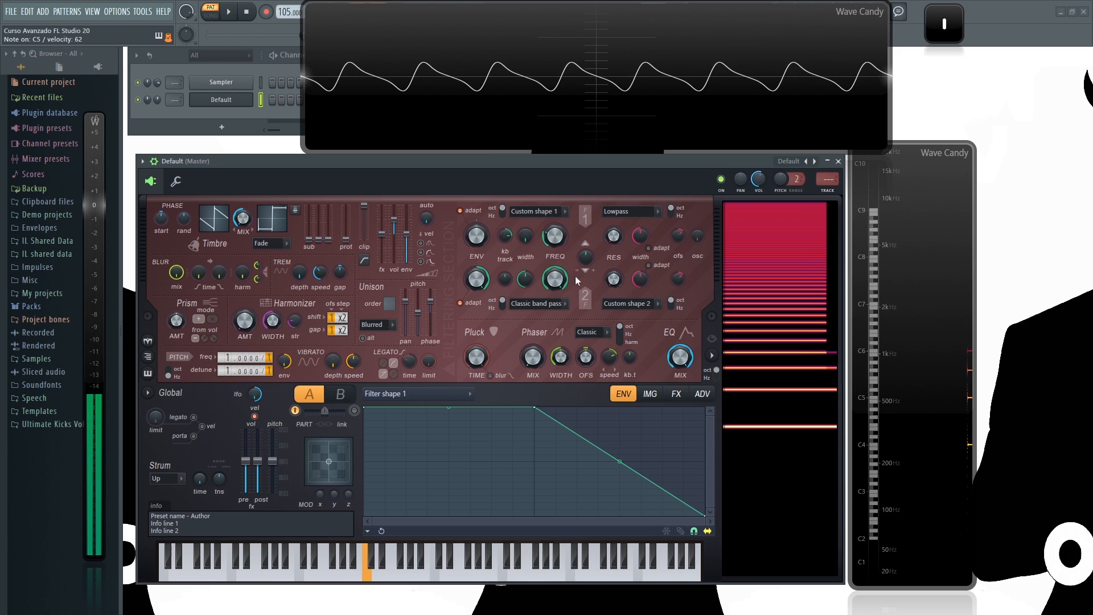
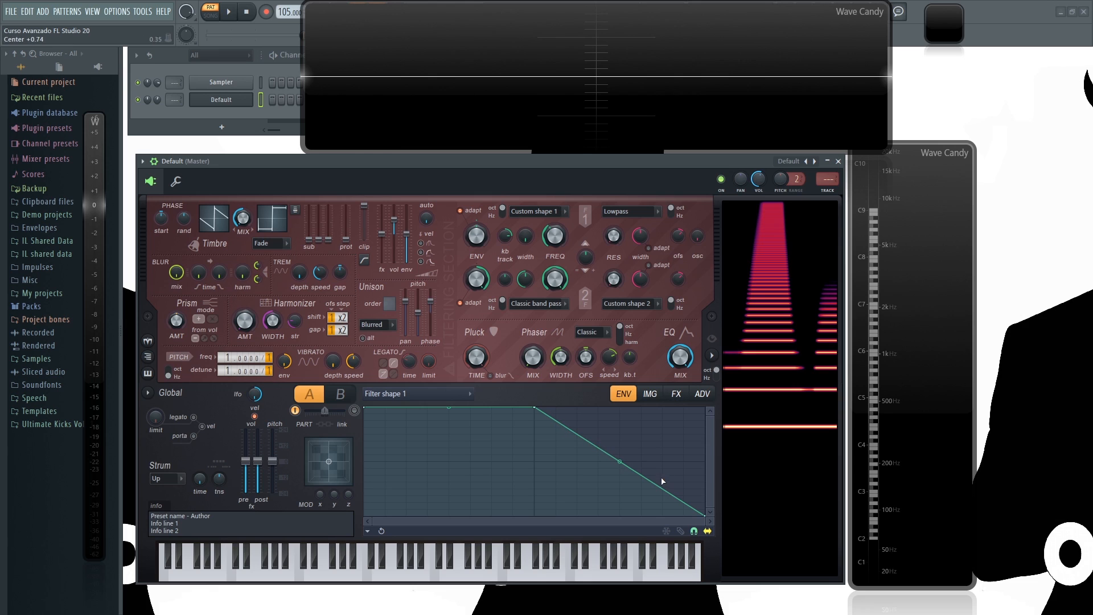
left_click_drag(549, 235, 549, 262)
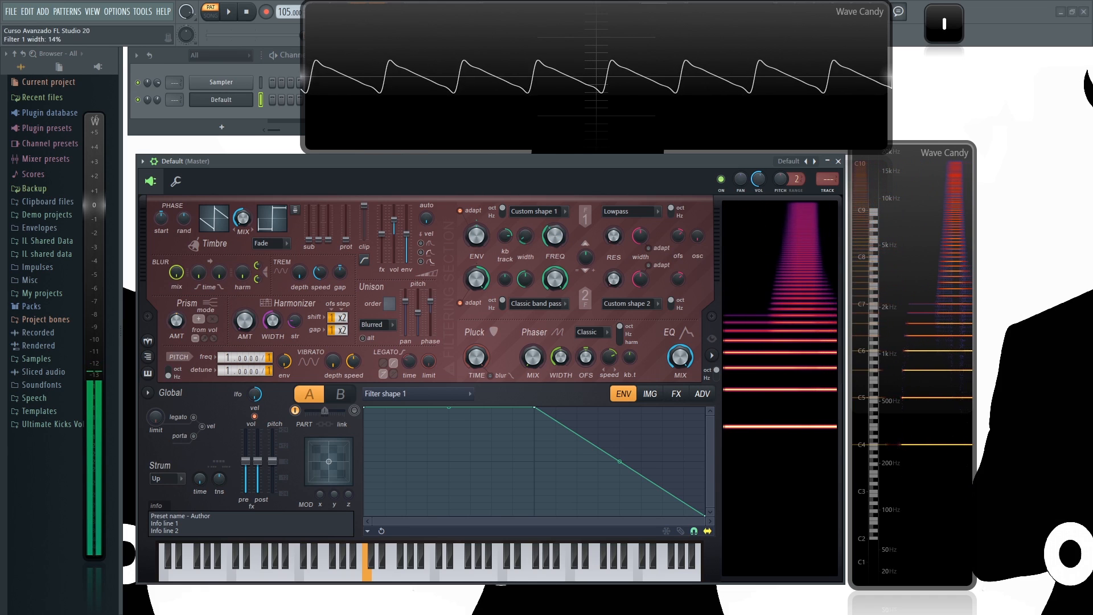
left_click_drag(704, 515, 541, 542)
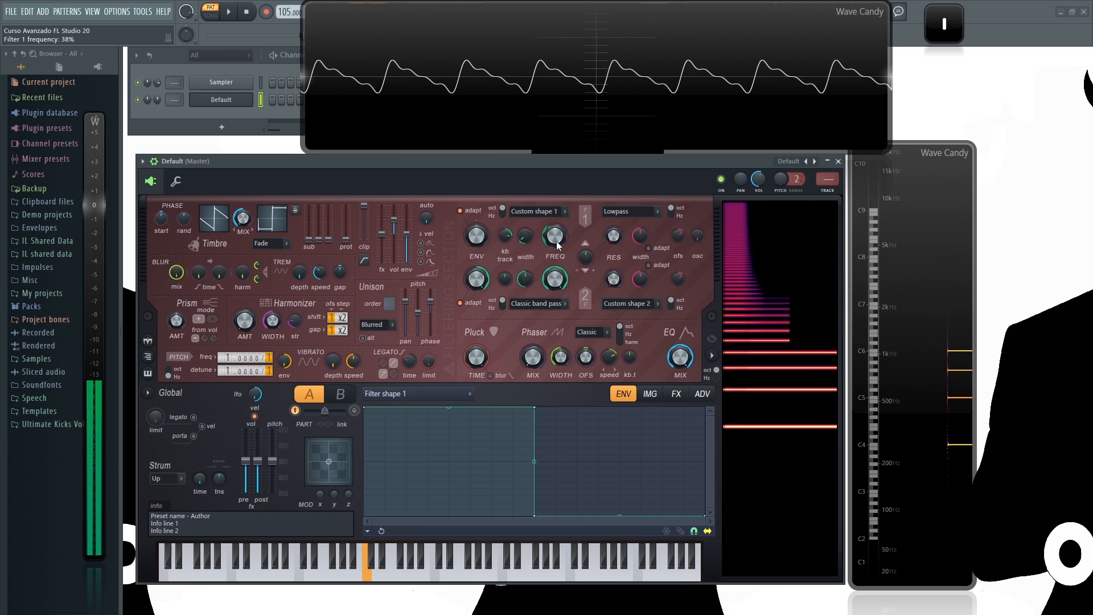
mouse_move(557, 240)
left_mouse_down()
mouse_move(557, 255)
mouse_move(556, 225)
mouse_move(556, 257)
mouse_move(556, 242)
left_mouse_up()
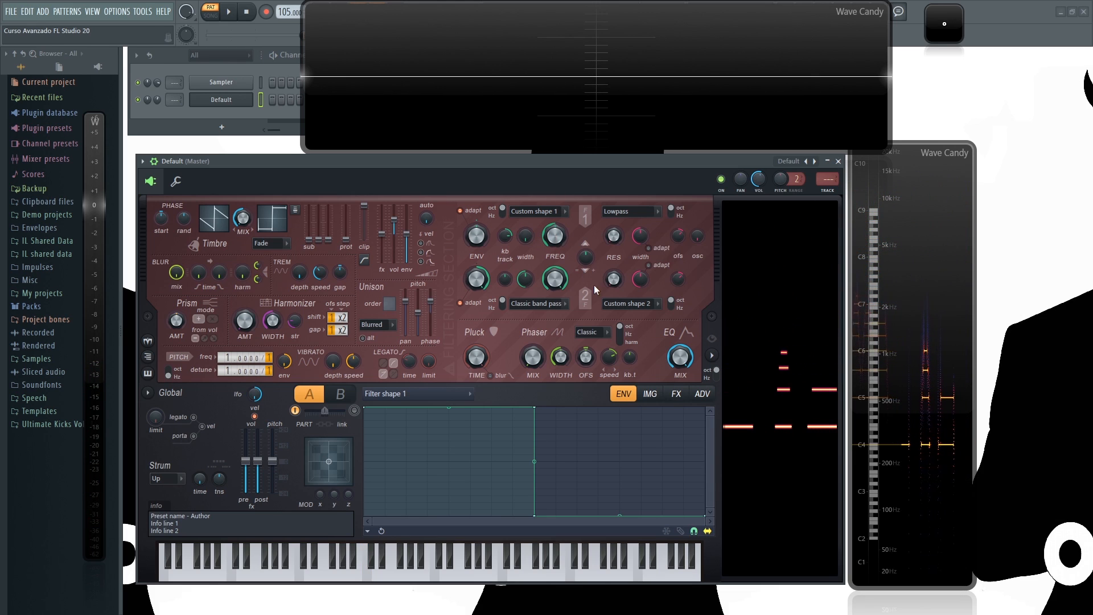
Reshape the filter shape 1 curve into a zigzag by adding alternating low and high points on both sides of the centre
left_click_drag(536, 518, 595, 524)
right_click(429, 513)
right_click(471, 439)
right_click(493, 513)
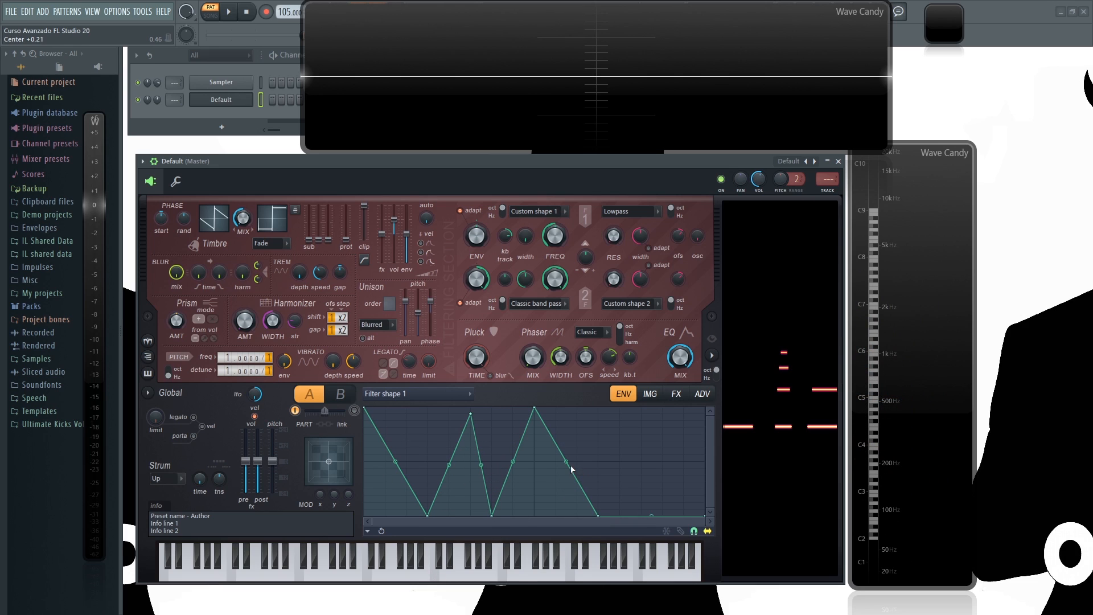
left_click_drag(600, 516, 662, 408)
right_click(599, 514)
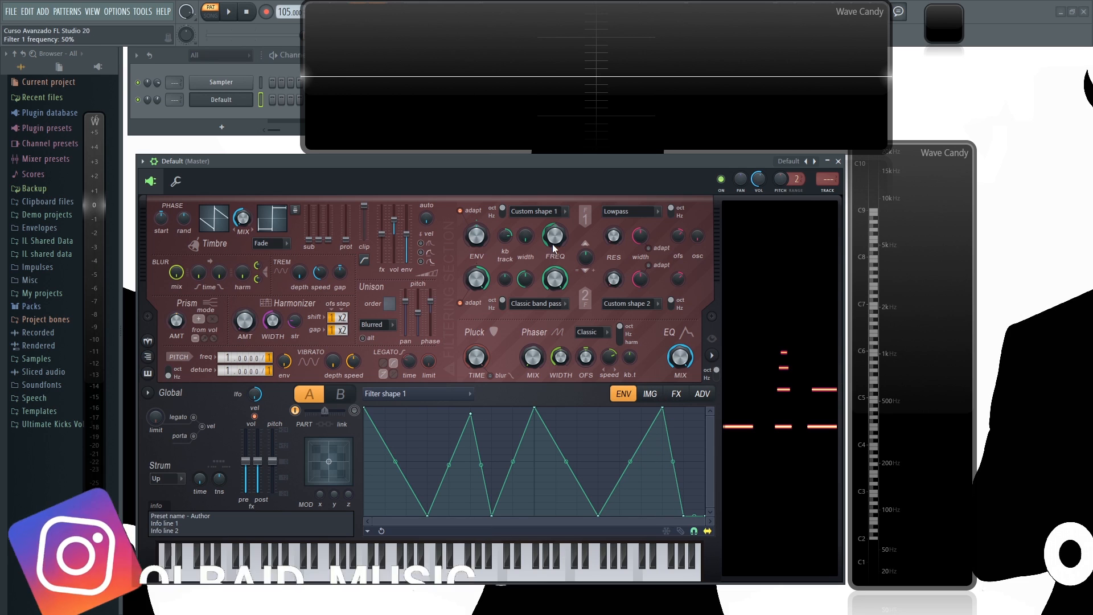
Sweep the filter 1 frequency through the zigzag shape and raise the filter 1 width while playing notes
key("z")
mouse_move(553, 242)
left_mouse_down()
mouse_move(554, 219)
mouse_move(526, 200)
mouse_move(526, 236)
mouse_move(559, 270)
mouse_move(560, 251)
left_mouse_up()
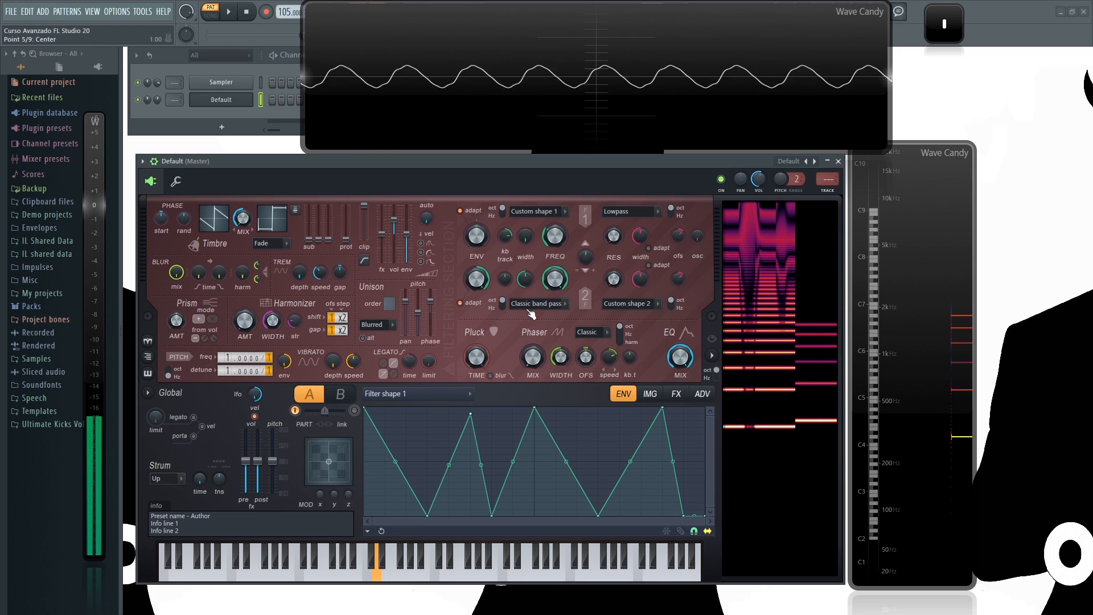
left_click_drag(525, 237, 526, 205)
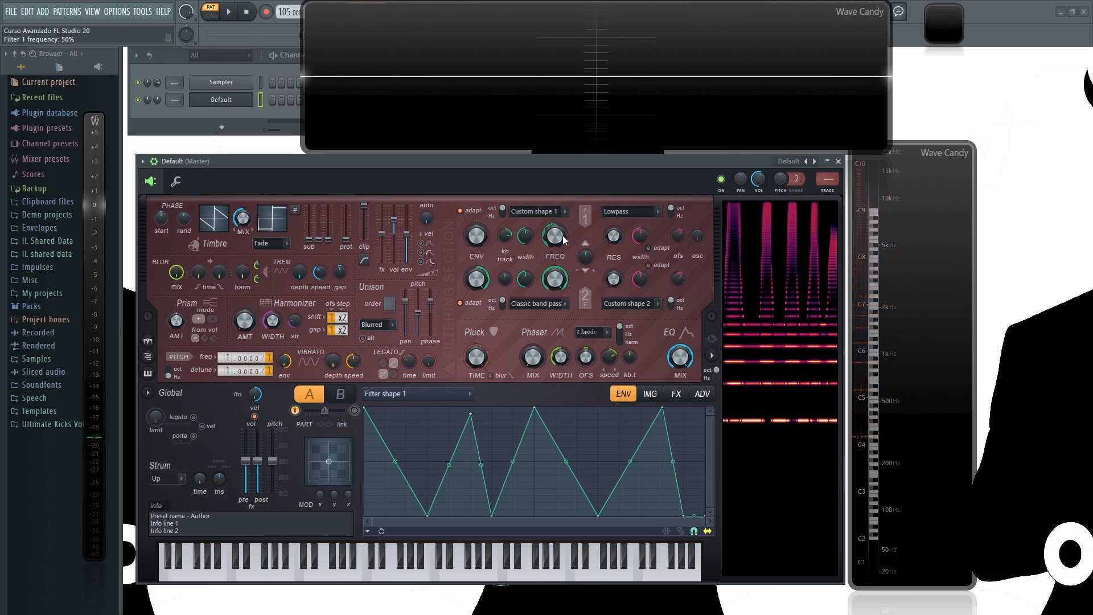
Set the filter 1 shape to Classic low pass and reduce its width, trying the frequency at 39%
left_click(562, 212)
left_click(555, 223)
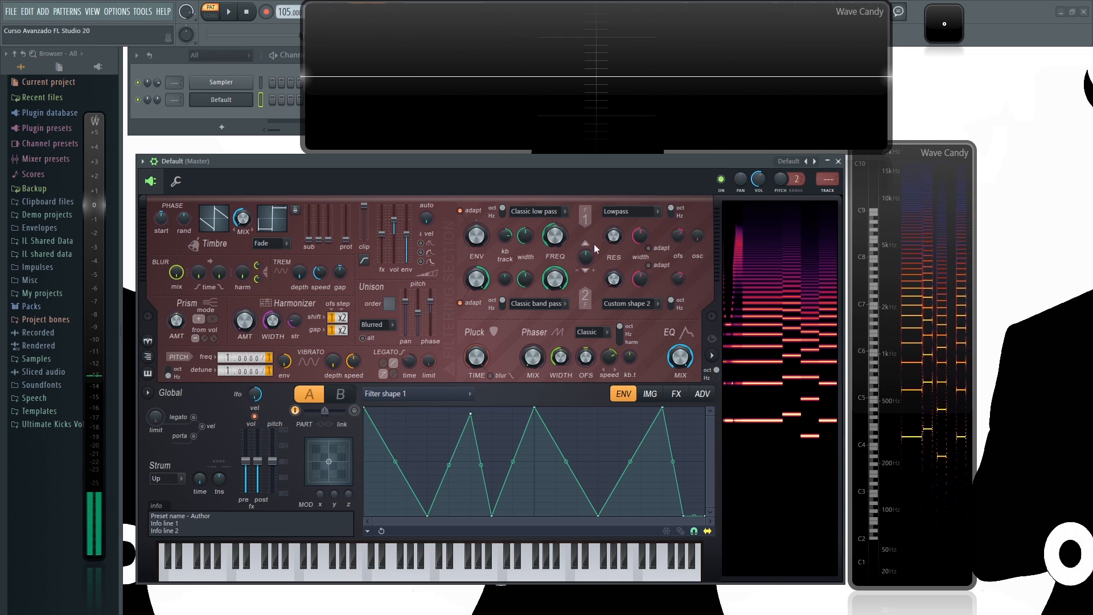
left_click_drag(525, 235, 526, 273)
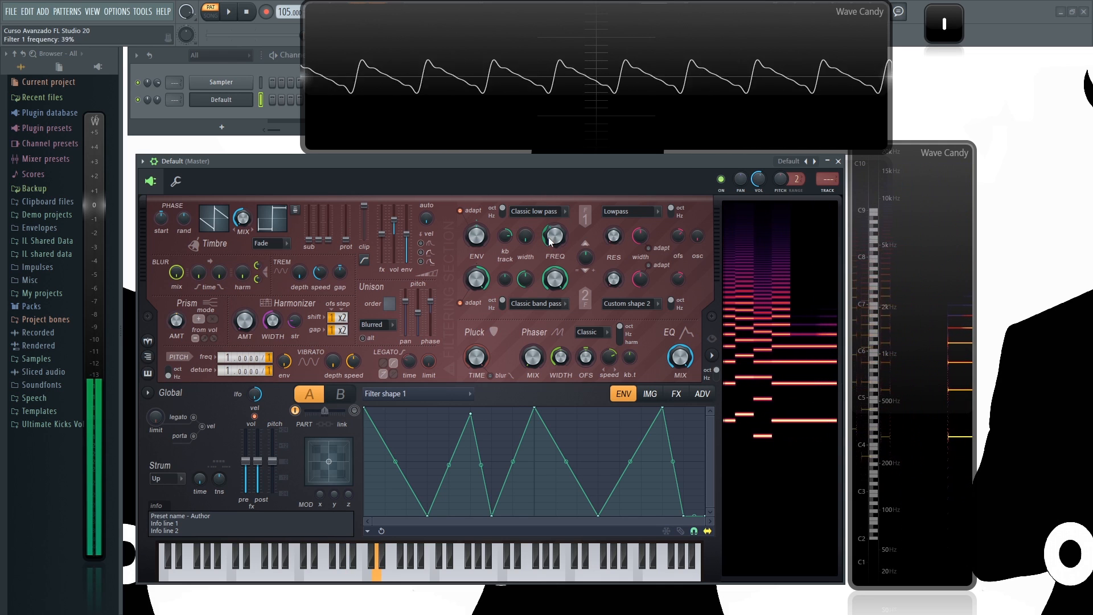
Raise the filter 1 resonance, sweep the frequency, and try the resonance offset and self-oscillation at 58% while playing notes
left_click_drag(613, 236, 614, 226)
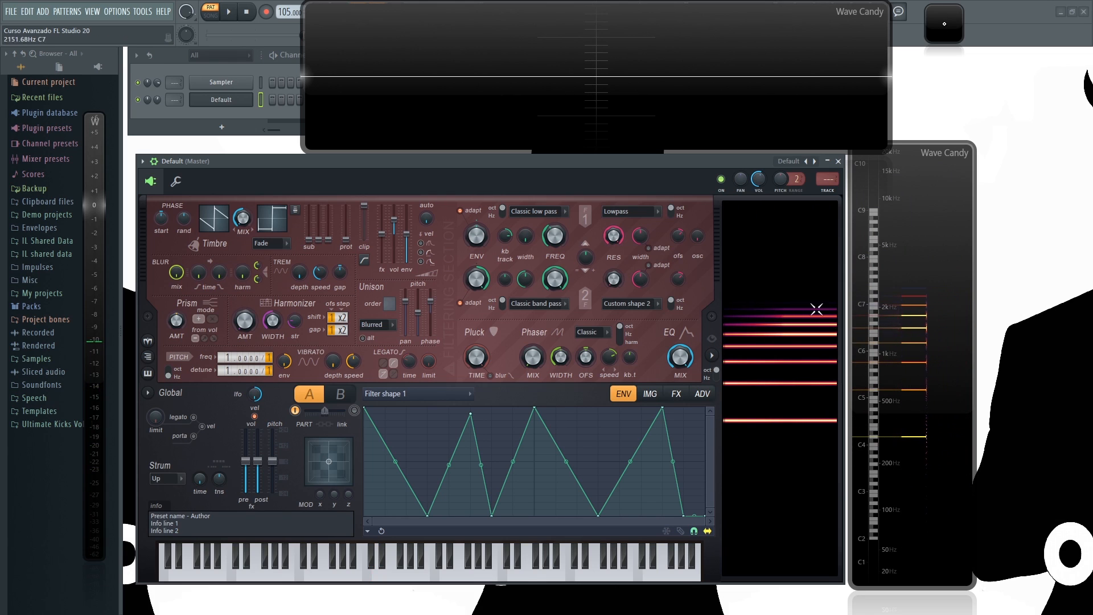
mouse_move(554, 238)
left_mouse_down()
mouse_move(555, 214)
mouse_move(555, 235)
mouse_move(555, 226)
left_mouse_up()
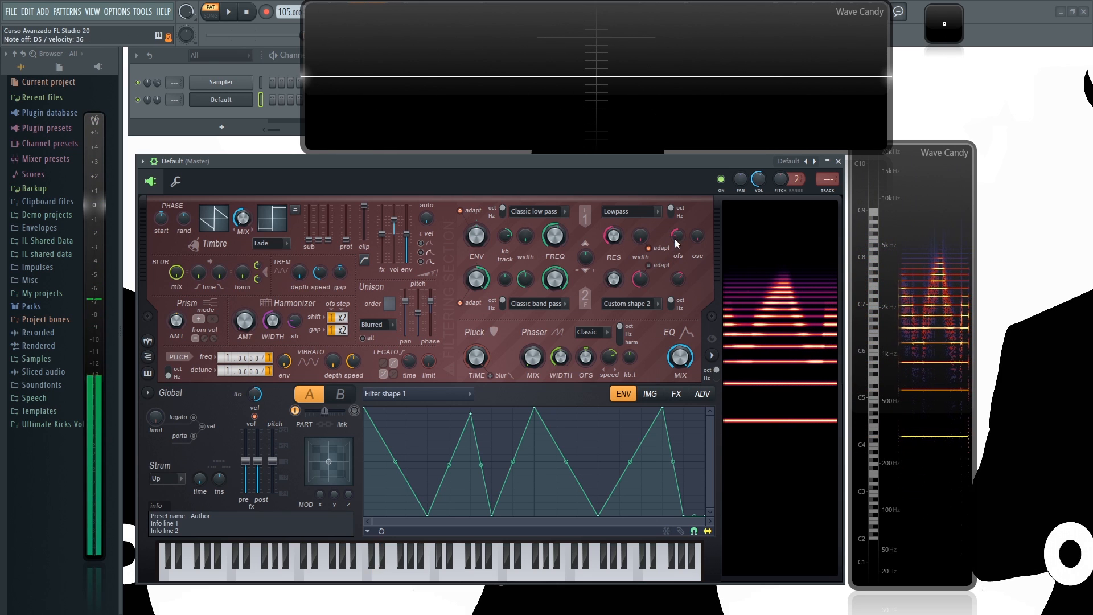
left_click_drag(698, 236, 698, 188)
left_click_drag(678, 236, 697, 240)
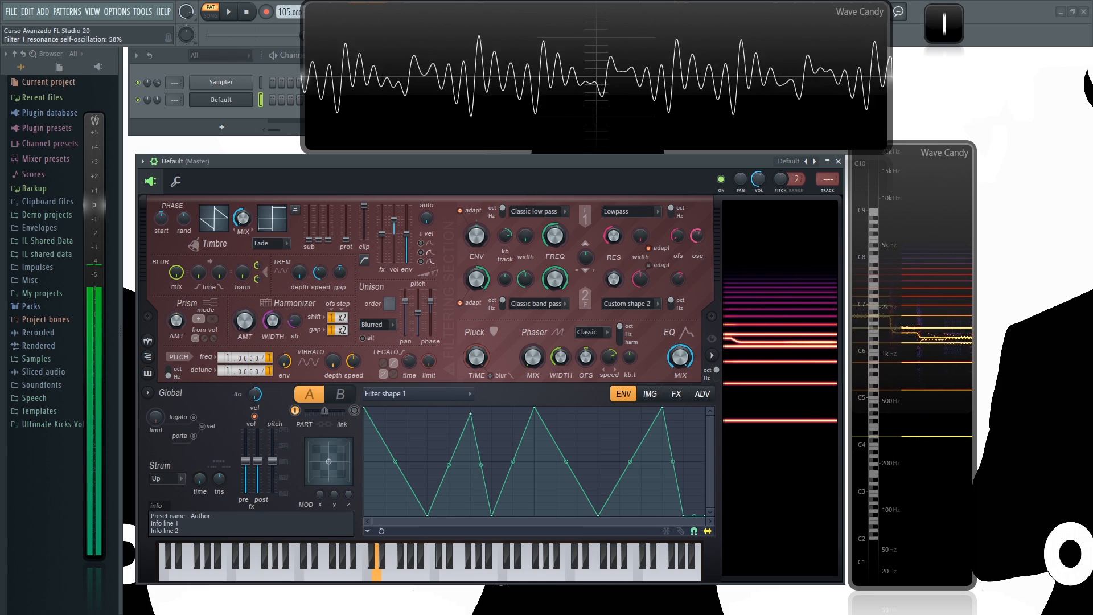
Set the filter 1 resonance type to Custom shape 1 and sweep the filter 1 frequency
left_click(659, 211)
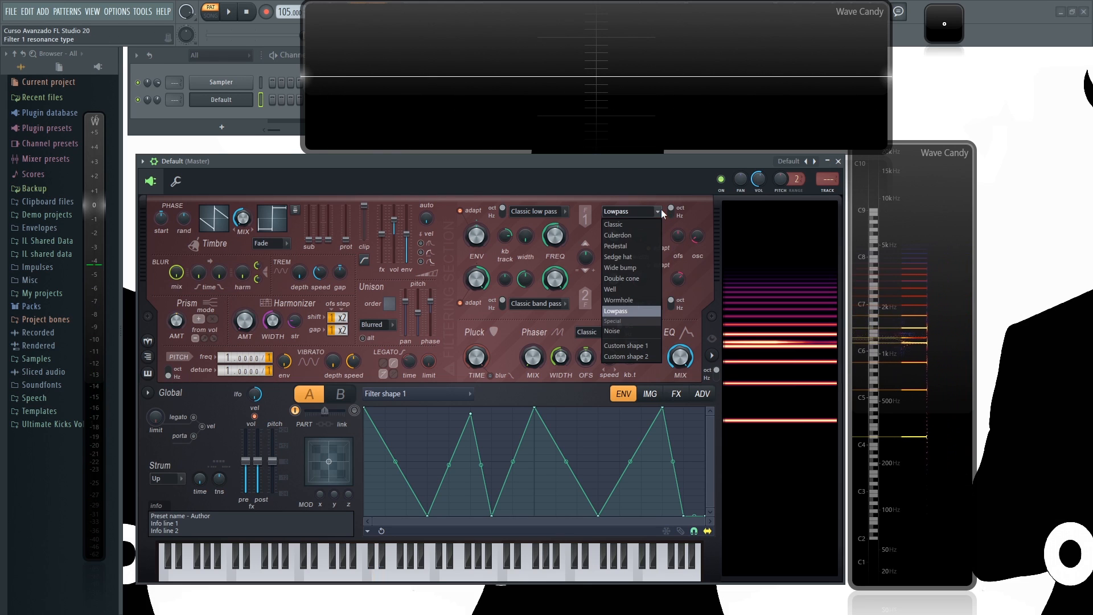
left_click(636, 345)
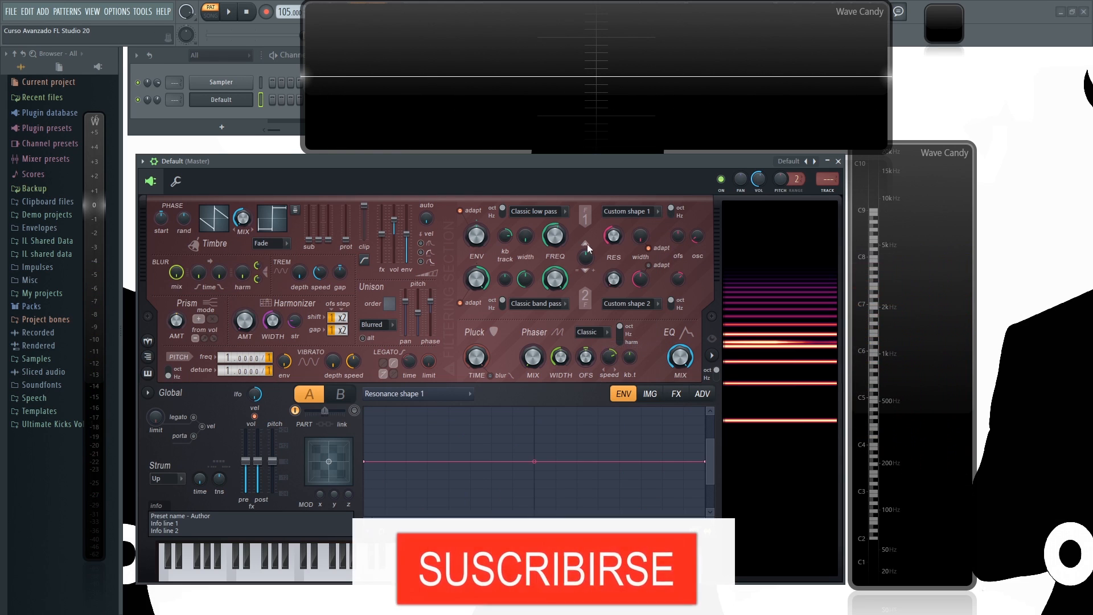
left_click_drag(555, 235, 554, 227)
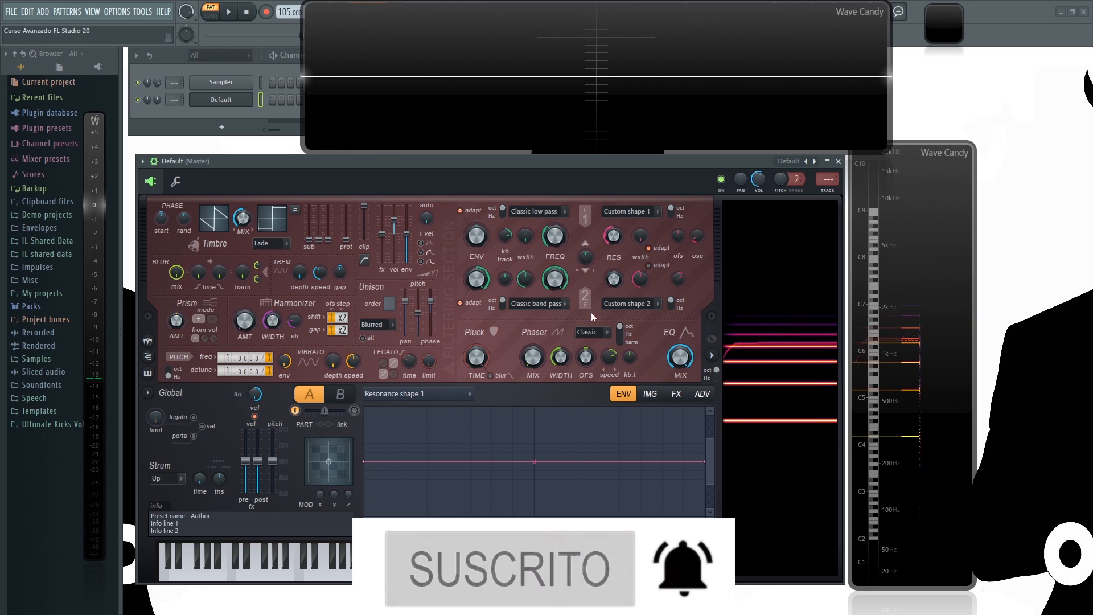
Draw a narrow peak over a zero baseline in the resonance shape 1 curve and sweep the filter 1 frequency while playing notes
right_click(427, 443)
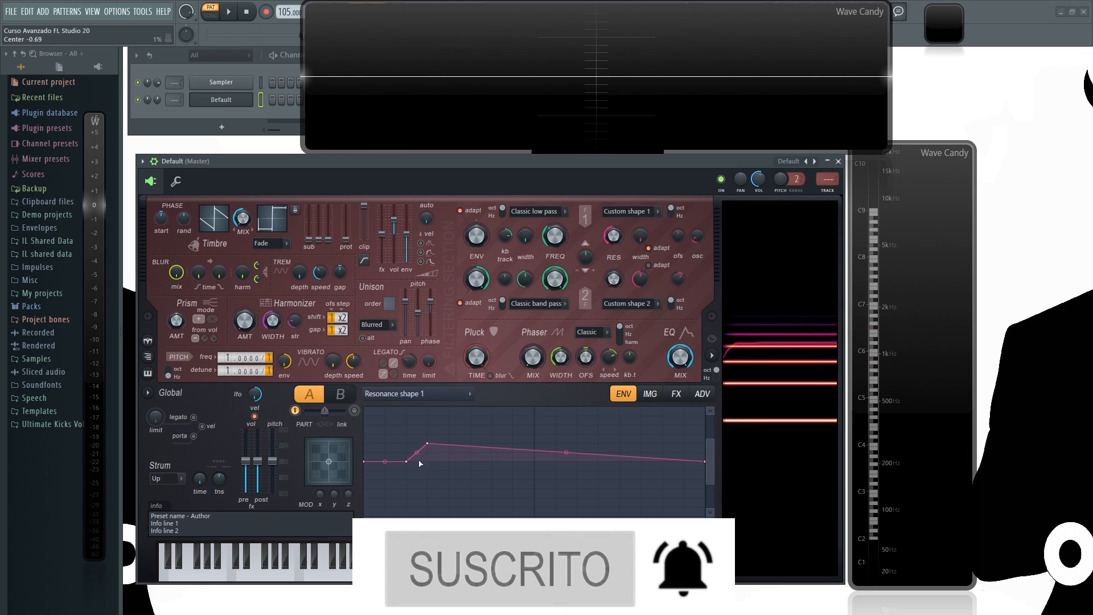
right_click(450, 462)
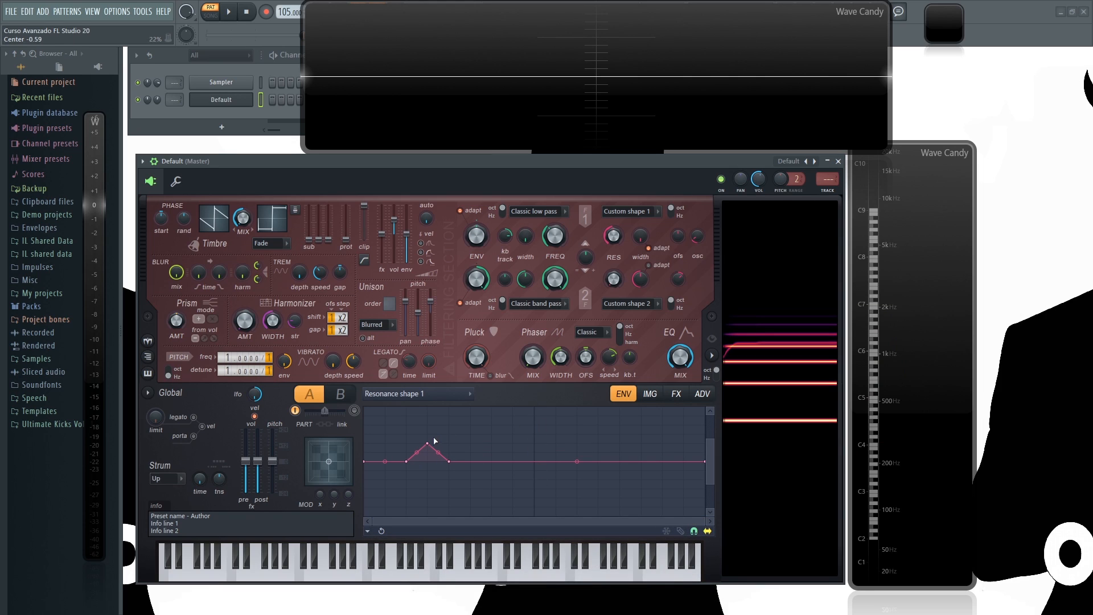
left_click_drag(432, 412, 430, 425)
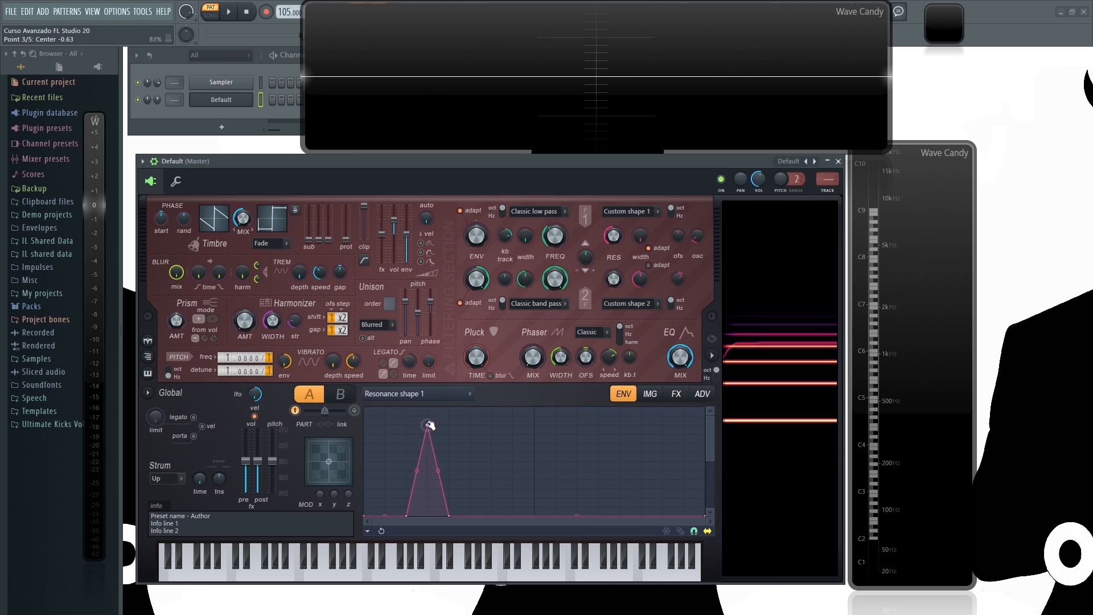
key("w")
left_click_drag(556, 236, 613, 186)
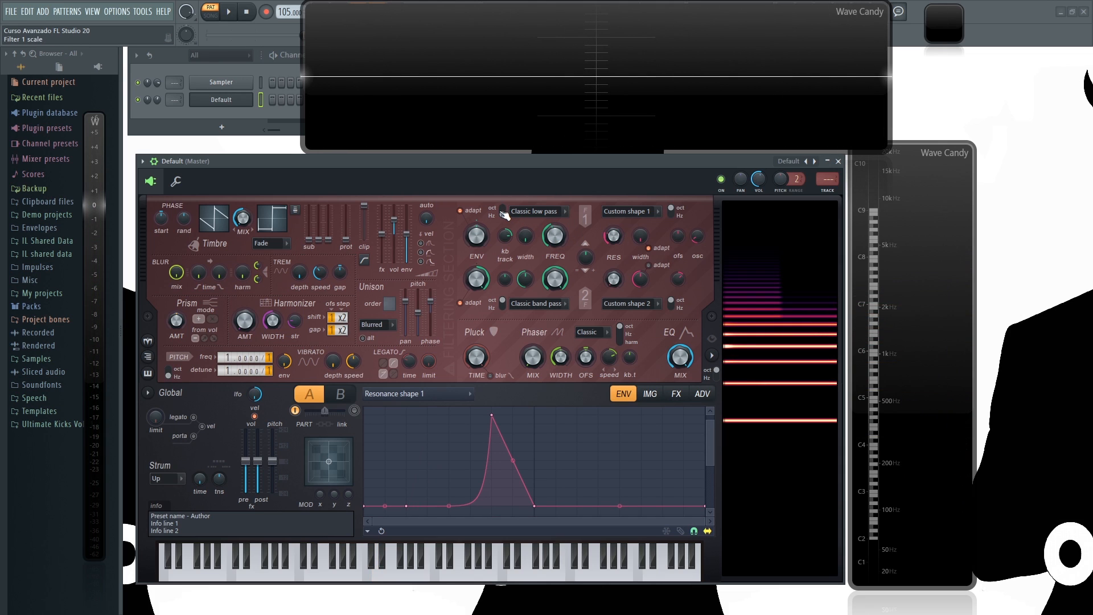
Try the Hz scale for filter 1 and its resonance while playing notes, and return both to the octave scale
left_click(503, 213)
key("q")
key("q")
key("q")
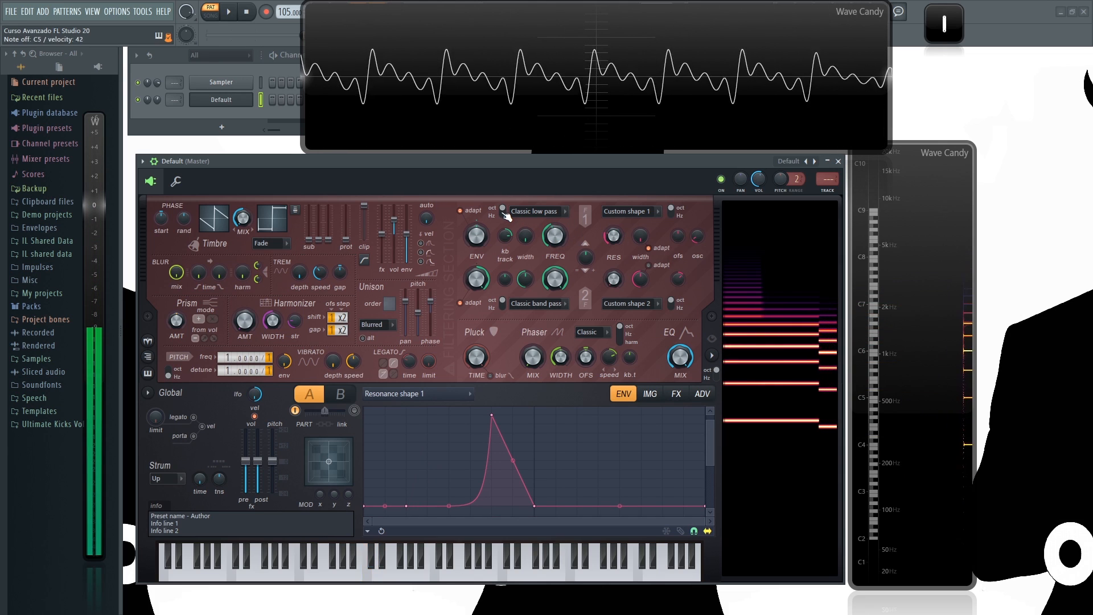
left_click(679, 217)
key("q")
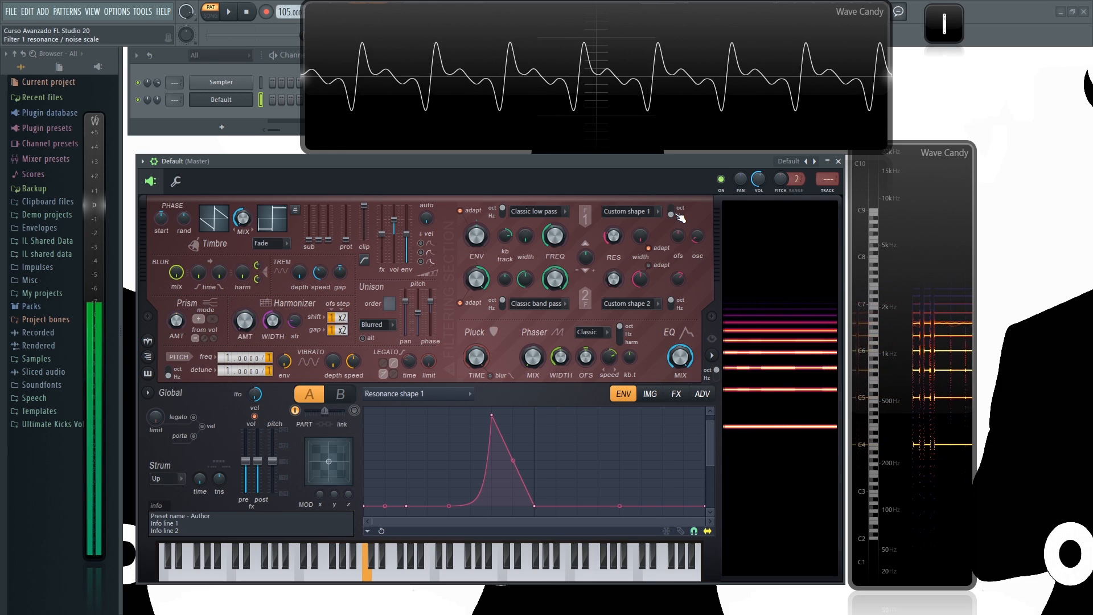
left_click(676, 214)
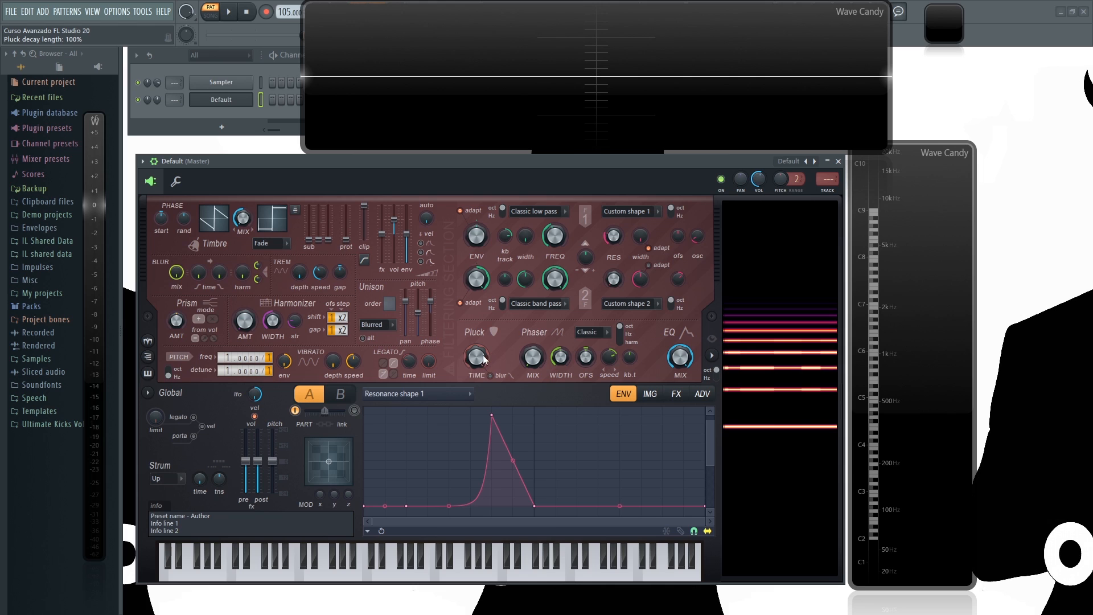
Try the pluck decay time while playing notes, and restore the default patch
mouse_move(478, 355)
left_mouse_down()
mouse_move(473, 404)
mouse_move(476, 341)
left_mouse_up()
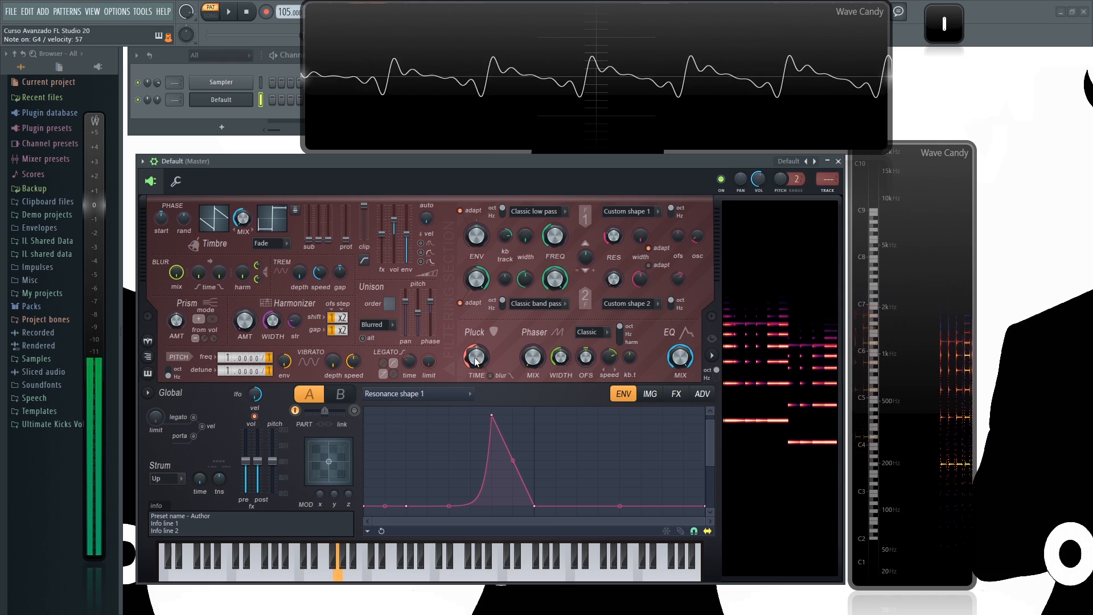
right_click(815, 161)
left_click(718, 19)
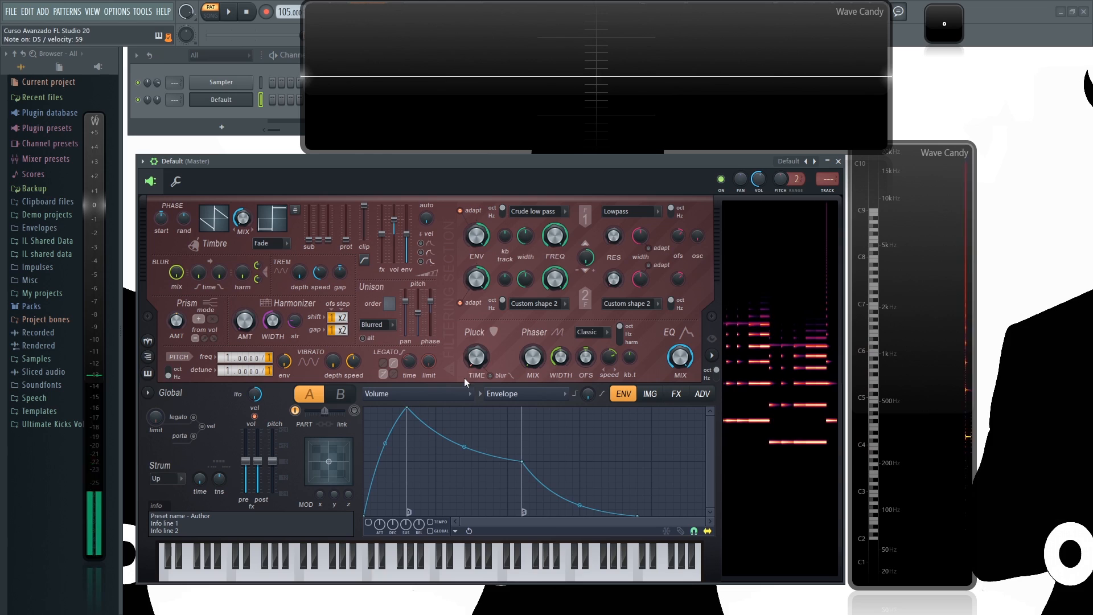
Draw a Pluck shape curve that falls to zero before the middle, with a narrow peak further along
left_click(456, 394)
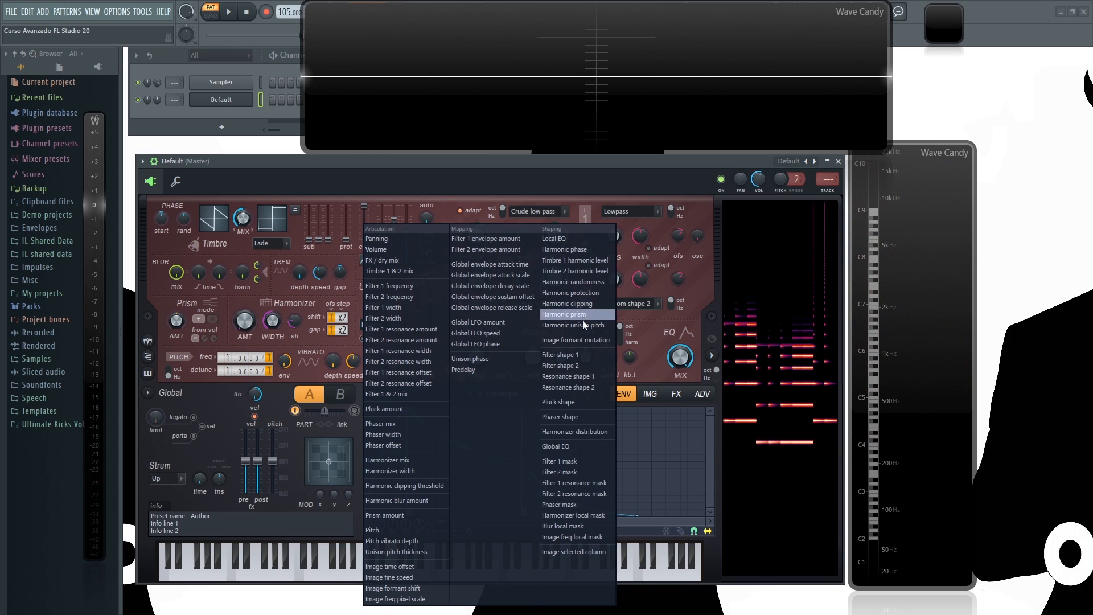
left_click(572, 402)
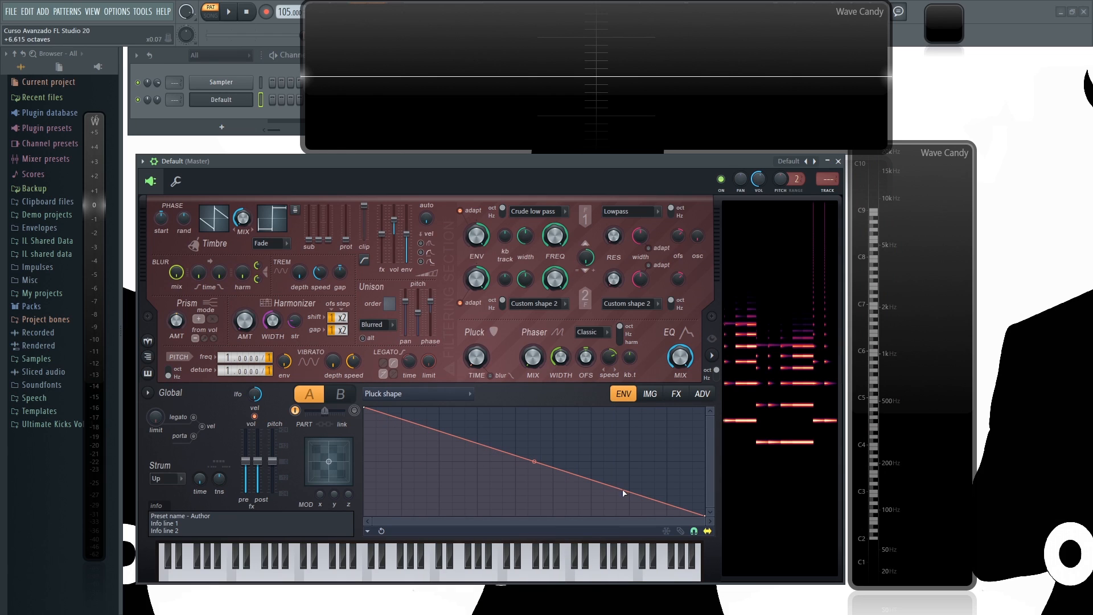
right_click(464, 517)
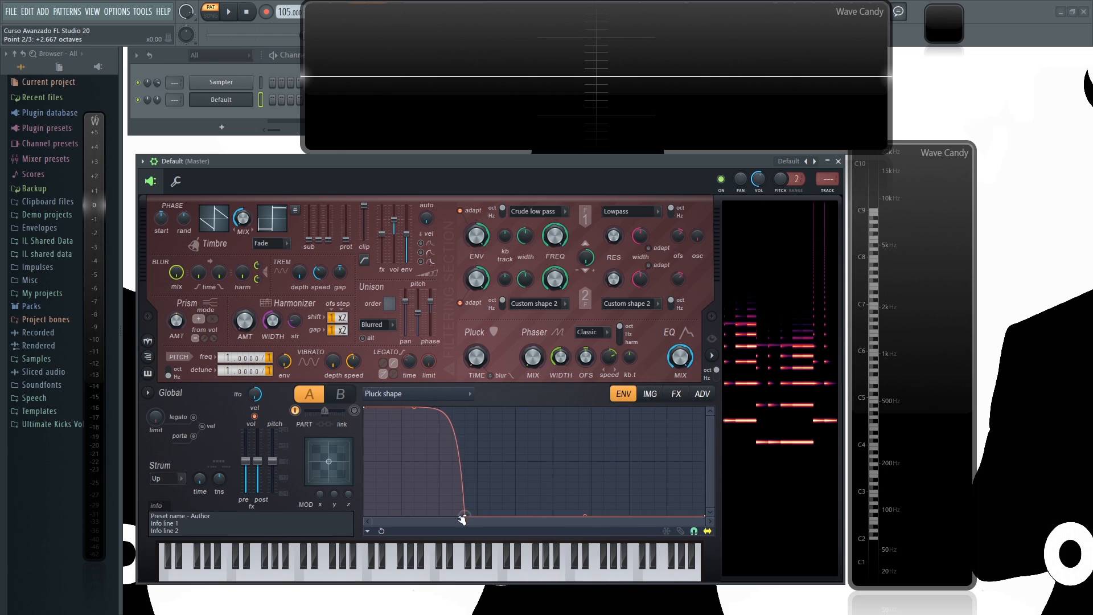
right_click(407, 409)
right_click(618, 471)
left_click_drag(618, 471, 593, 413)
left_click_drag(529, 461, 530, 515)
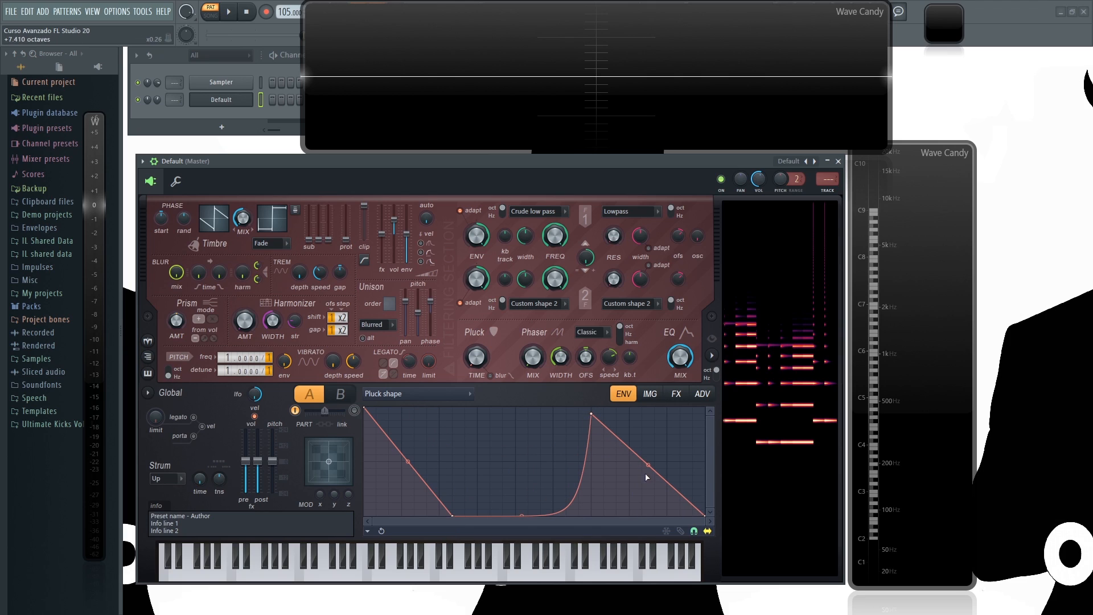
left_click_drag(648, 464, 648, 516)
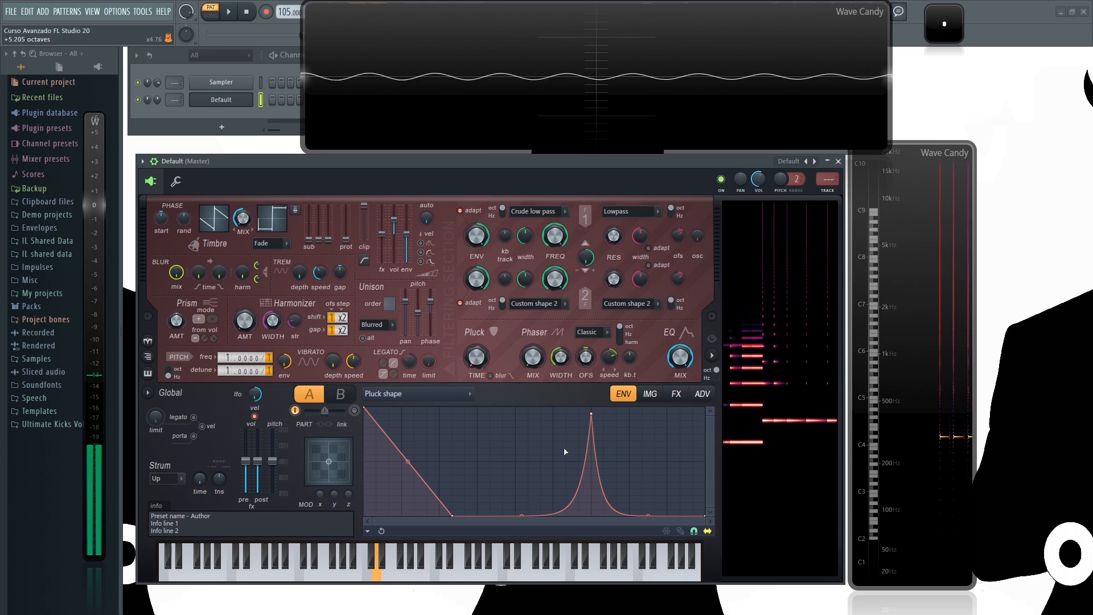
Shift the Pluck shape's peak and zero point earlier, and adjust the pluck time while playing notes
left_click_drag(595, 415, 481, 404)
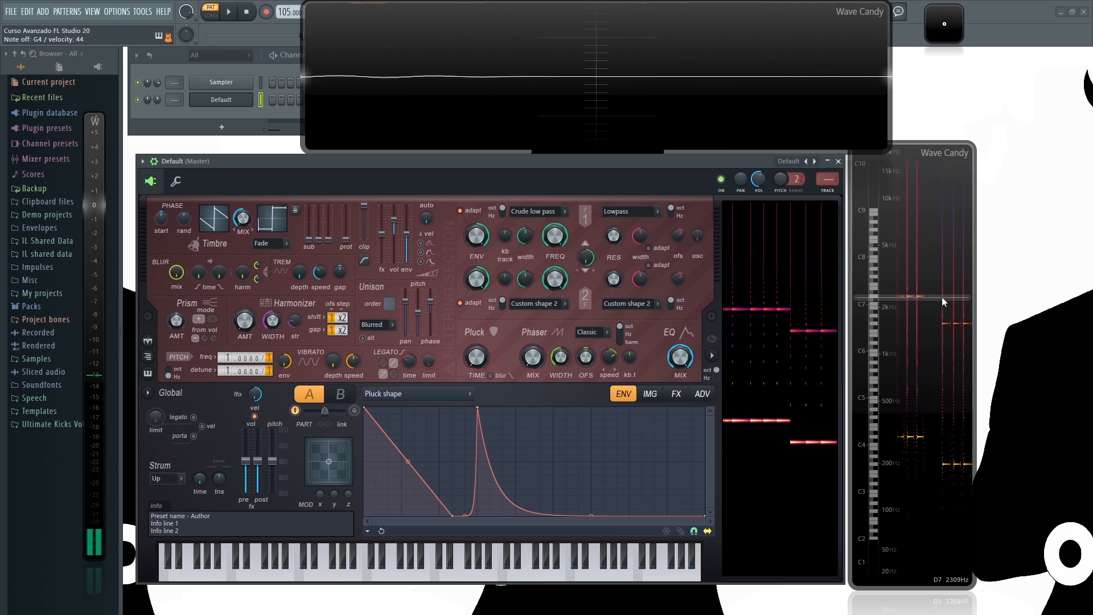
left_click_drag(453, 514, 415, 522)
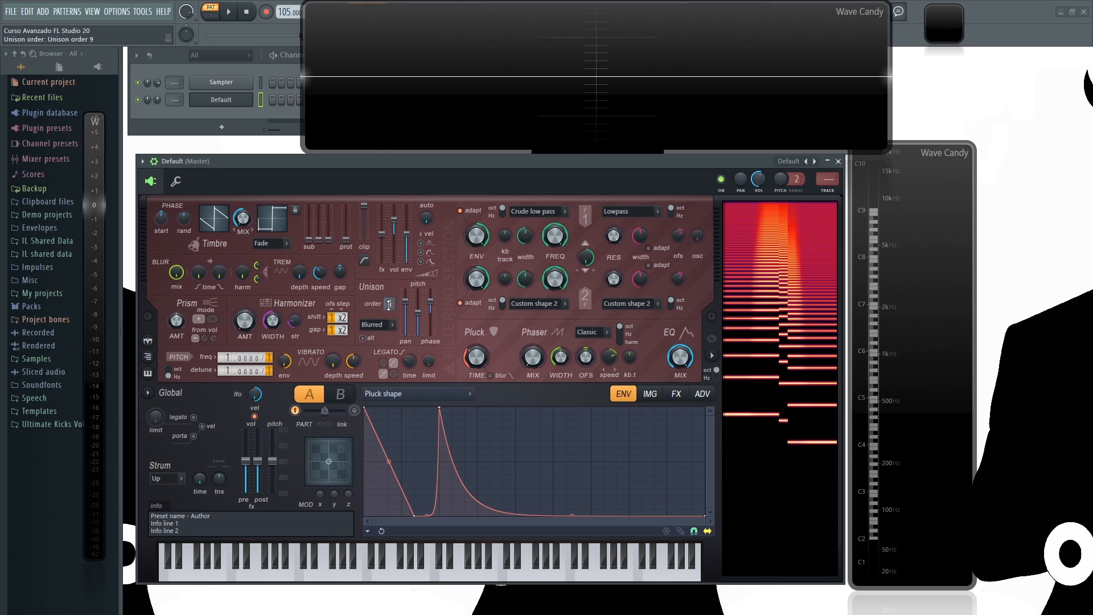
left_click_drag(476, 363, 476, 405)
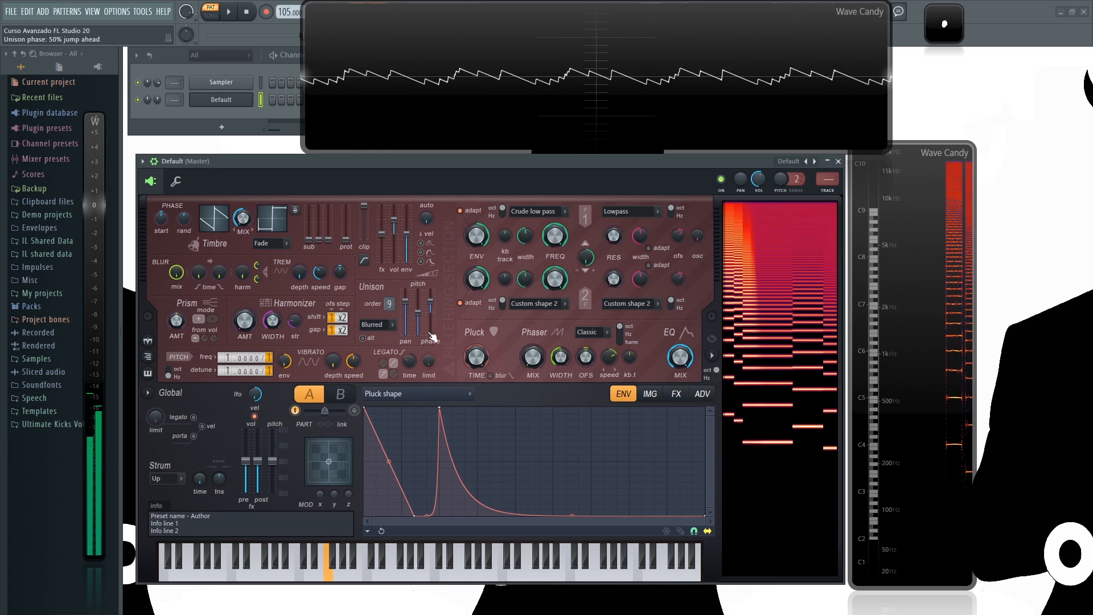
Set the unison order to 9 and try the unison phase and pitch sliders while playing notes
left_click_drag(390, 304, 430, 290)
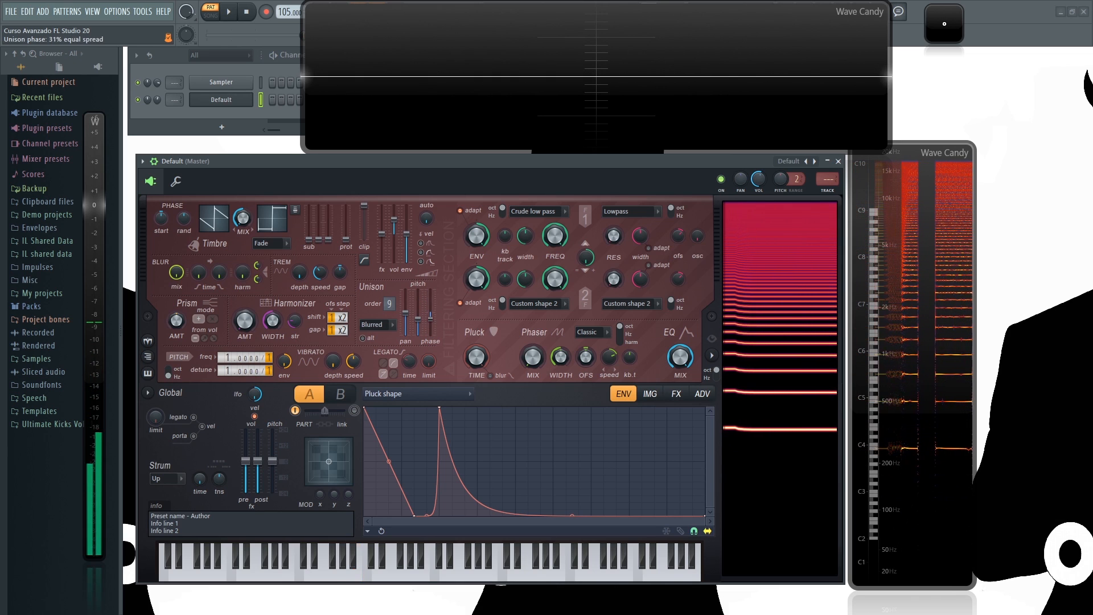
left_click_drag(419, 317, 423, 325)
right_click(420, 315)
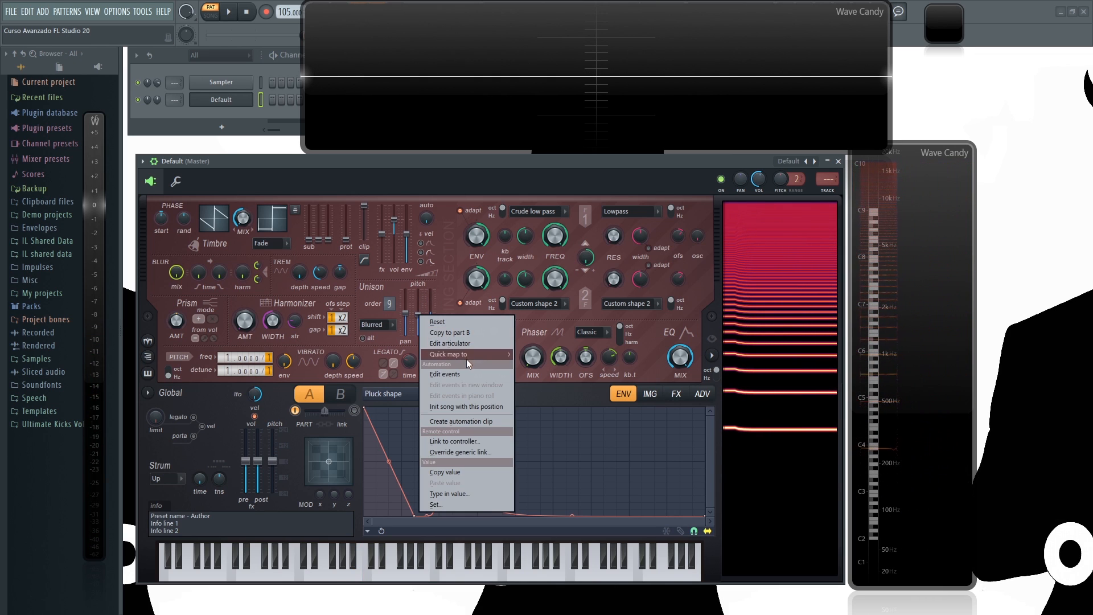
mouse_move(458, 353)
left_click(487, 159)
left_click_drag(420, 315, 422, 340)
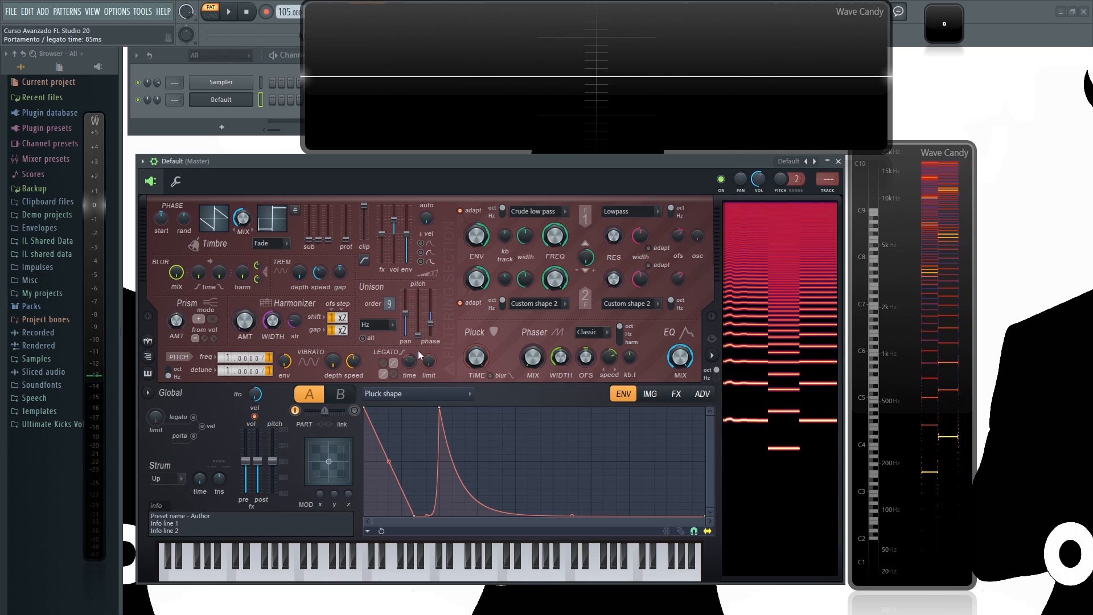
left_click_drag(424, 341, 424, 290)
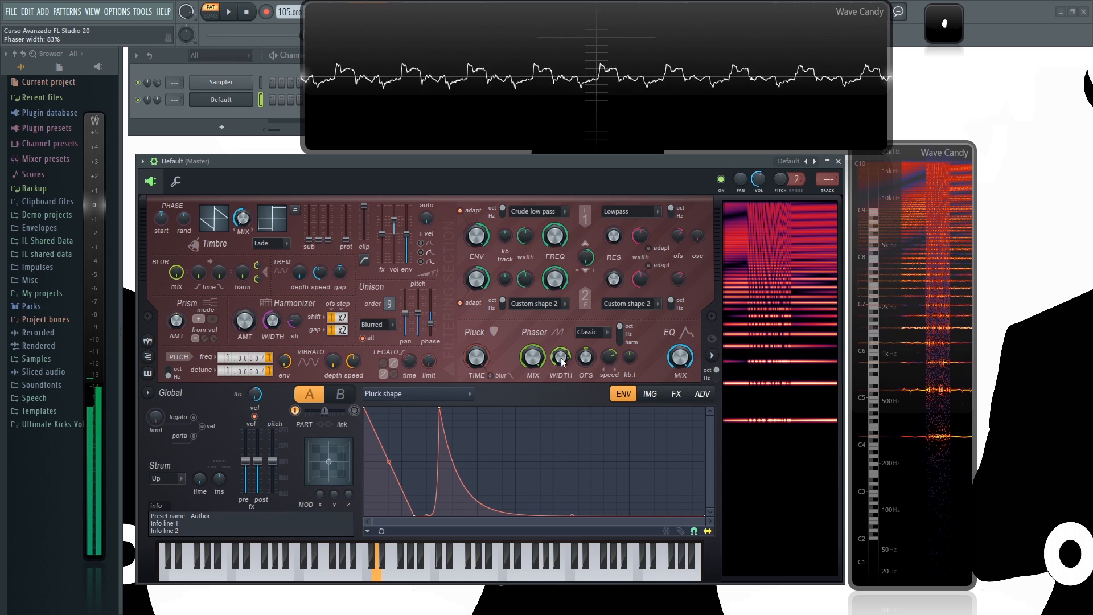
Try the phaser's width, offset, motion speed, keyboard tracking and scale while playing notes
mouse_move(563, 358)
left_mouse_down()
mouse_move(562, 375)
mouse_move(563, 362)
left_mouse_up()
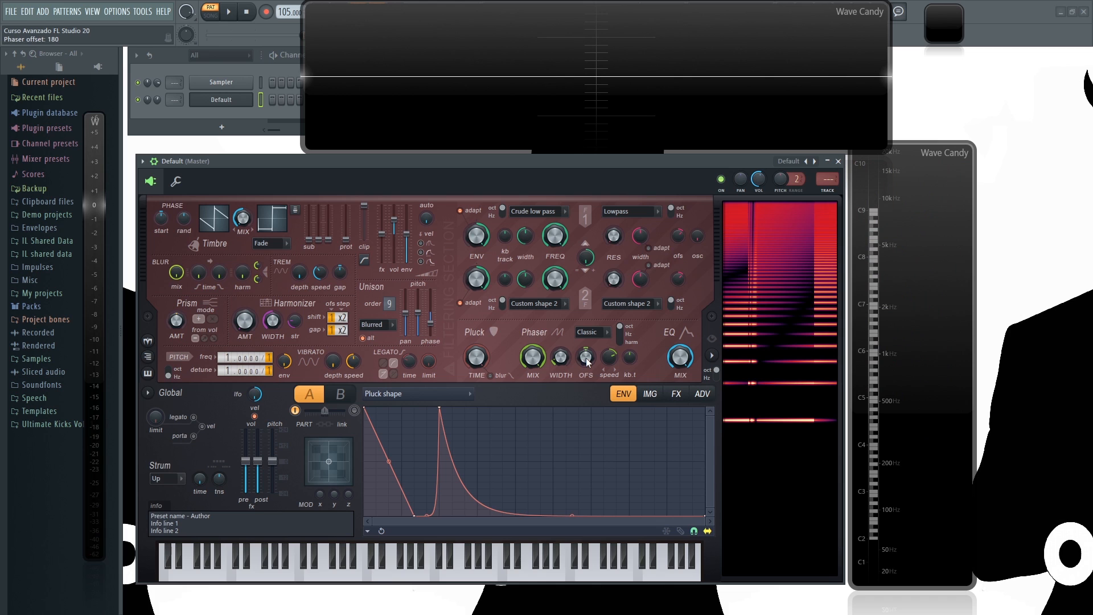
left_click_drag(584, 363, 585, 371)
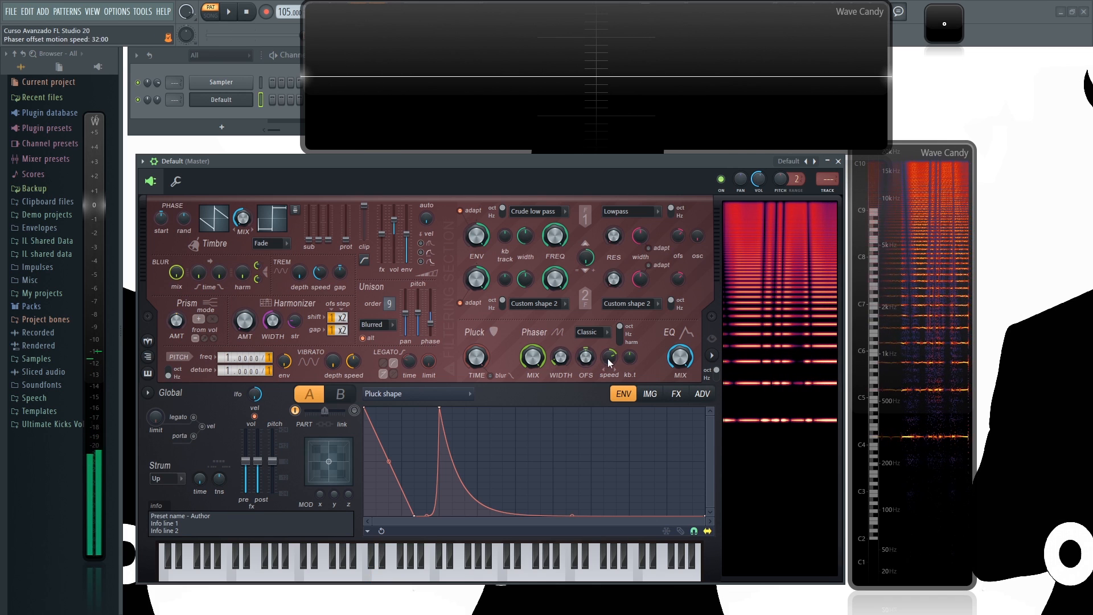
left_click_drag(609, 357, 609, 351)
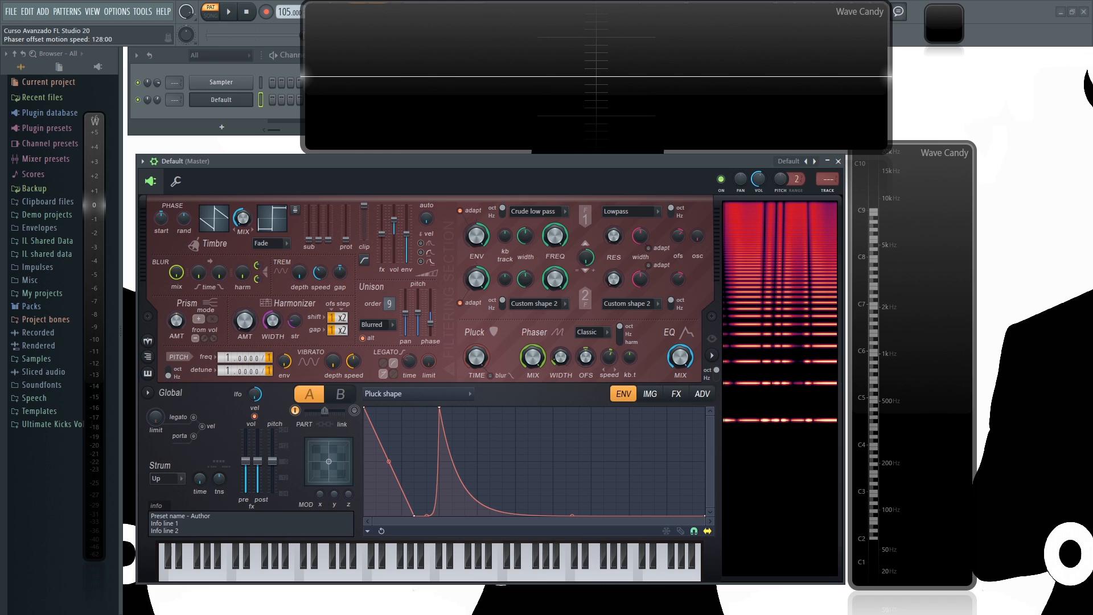
key("x")
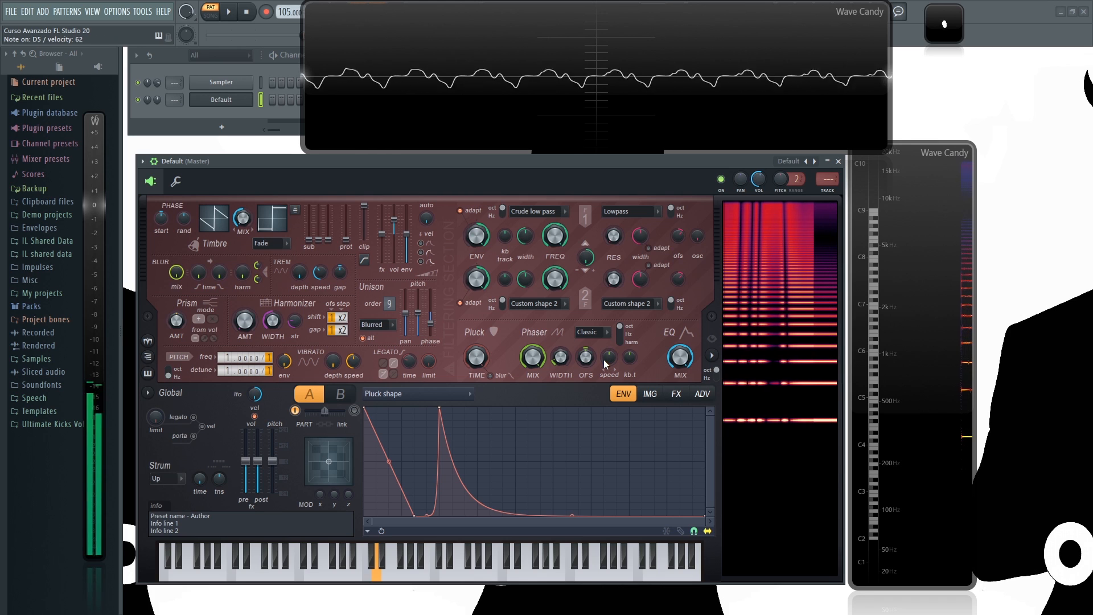
left_click_drag(586, 361, 587, 363)
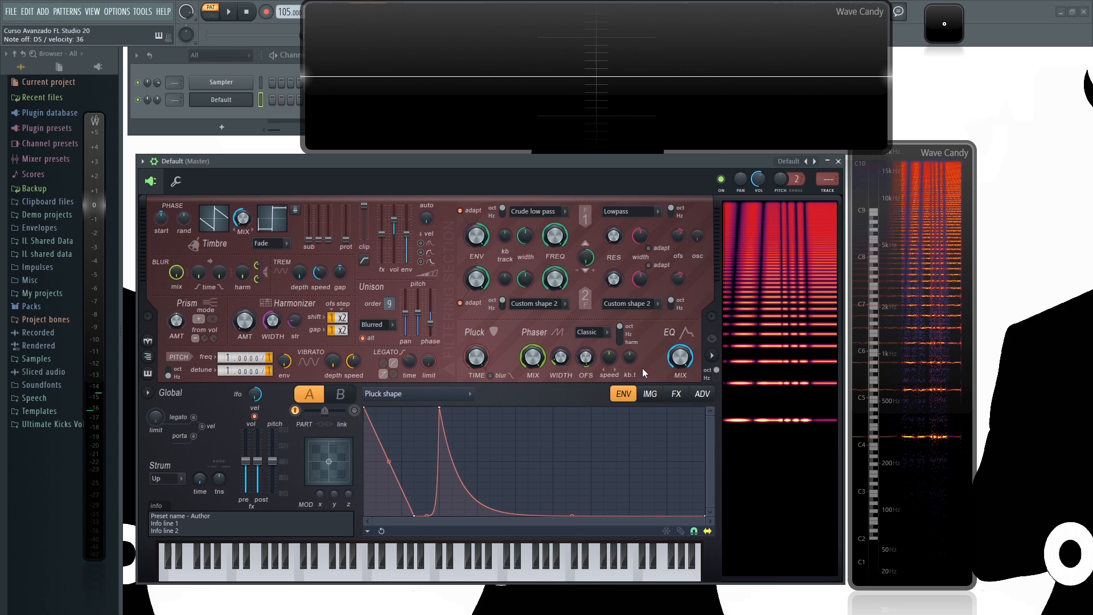
left_click_drag(631, 358, 631, 333)
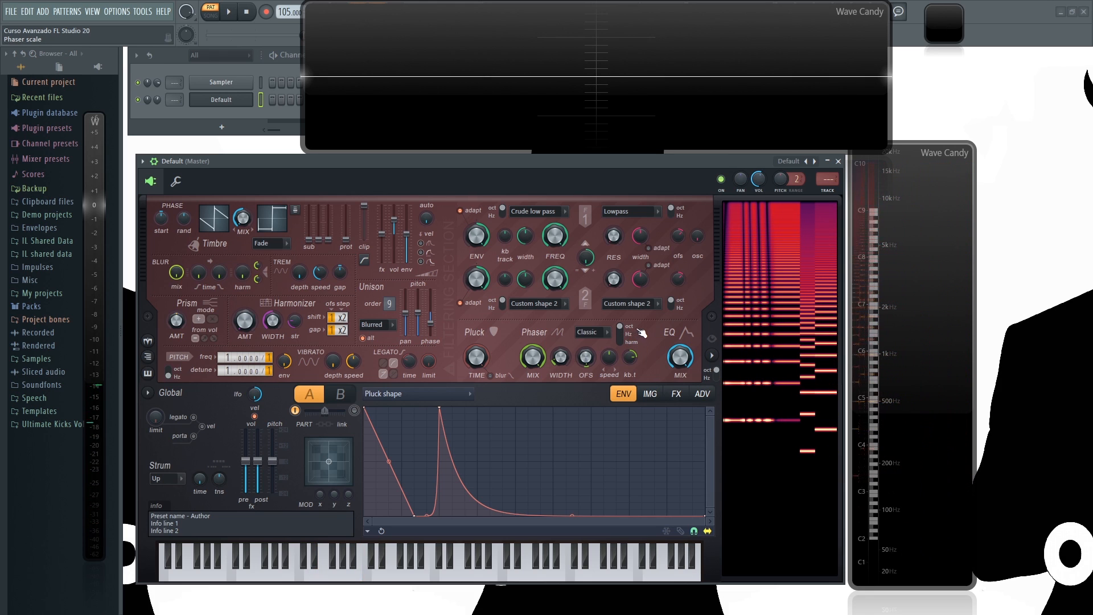
left_click(625, 344)
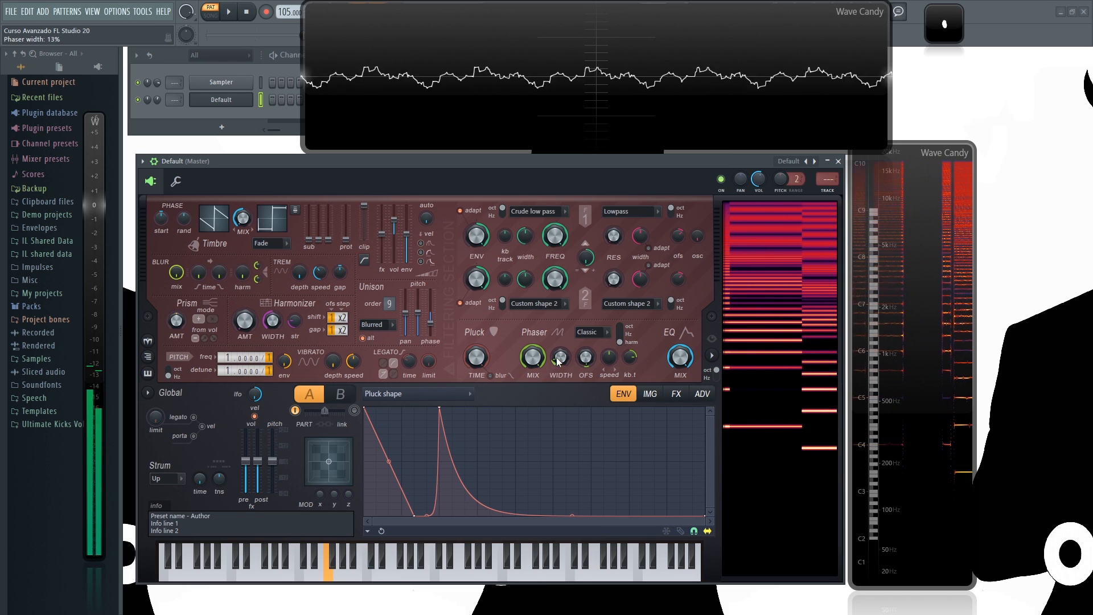
Set the phaser type to Freq and try its motion speed while playing notes
left_click(607, 333)
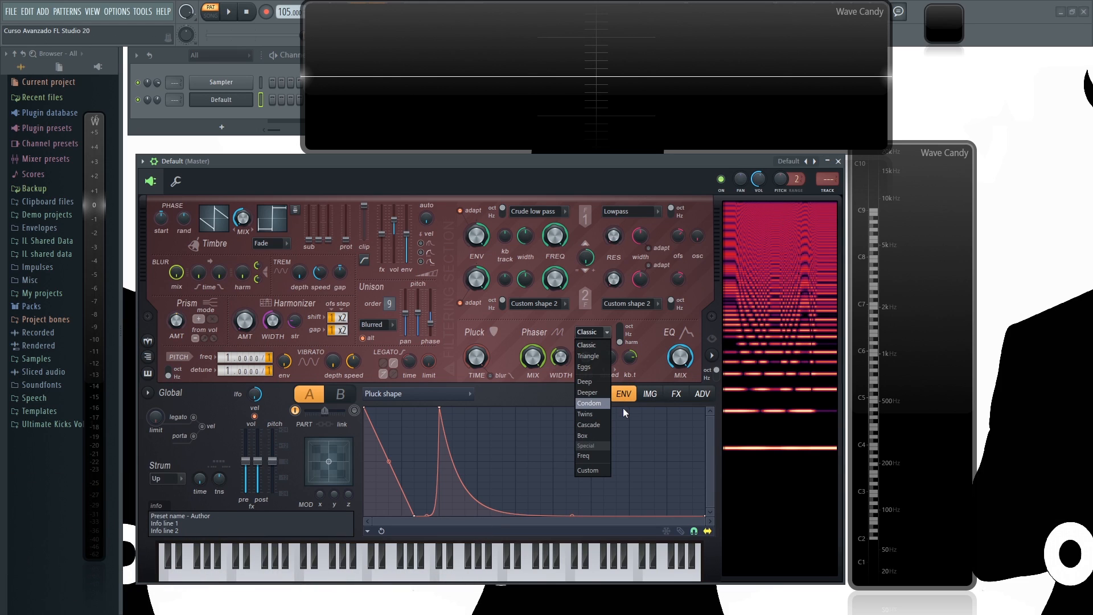
left_click(592, 453)
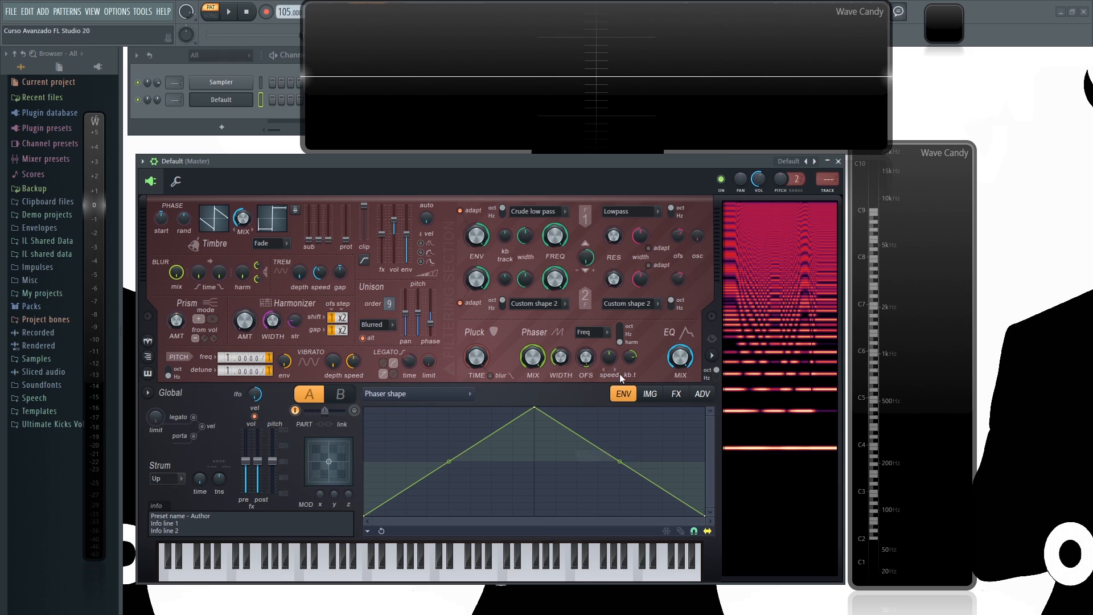
mouse_move(614, 361)
left_mouse_down()
mouse_move(614, 327)
mouse_move(614, 366)
left_mouse_up()
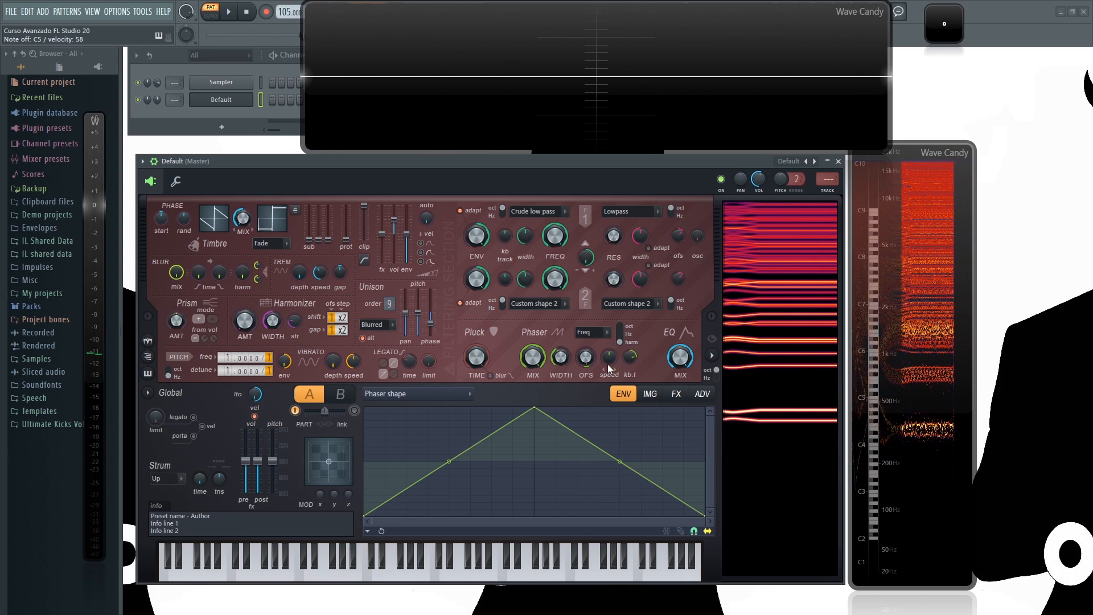
Set the phaser type to Custom and draw a Phaser shape with several uneven plateaus and dips
left_click(610, 332)
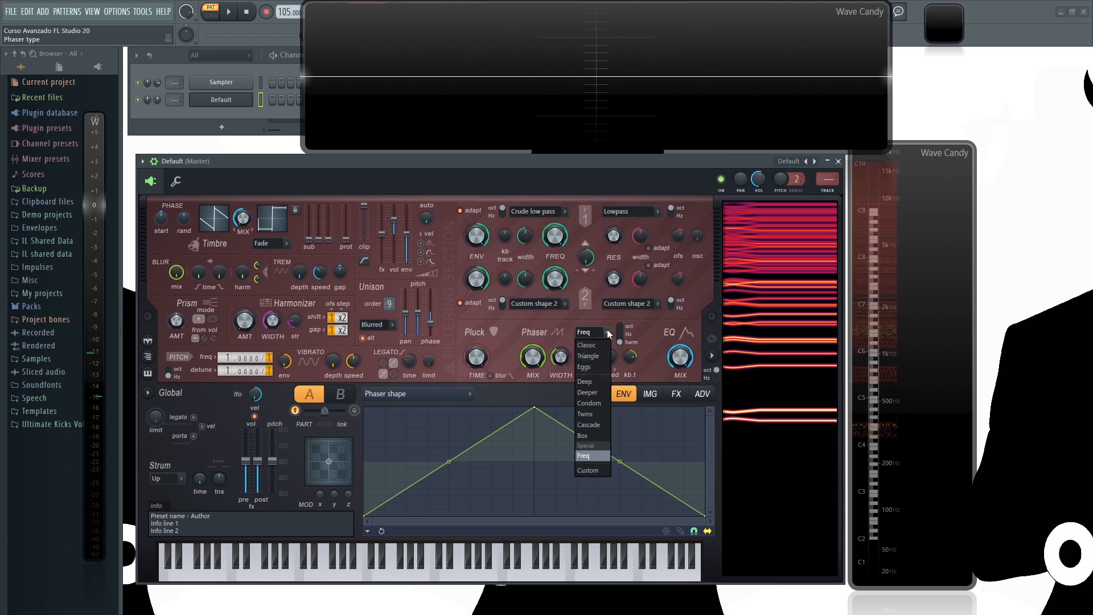
left_click(594, 472)
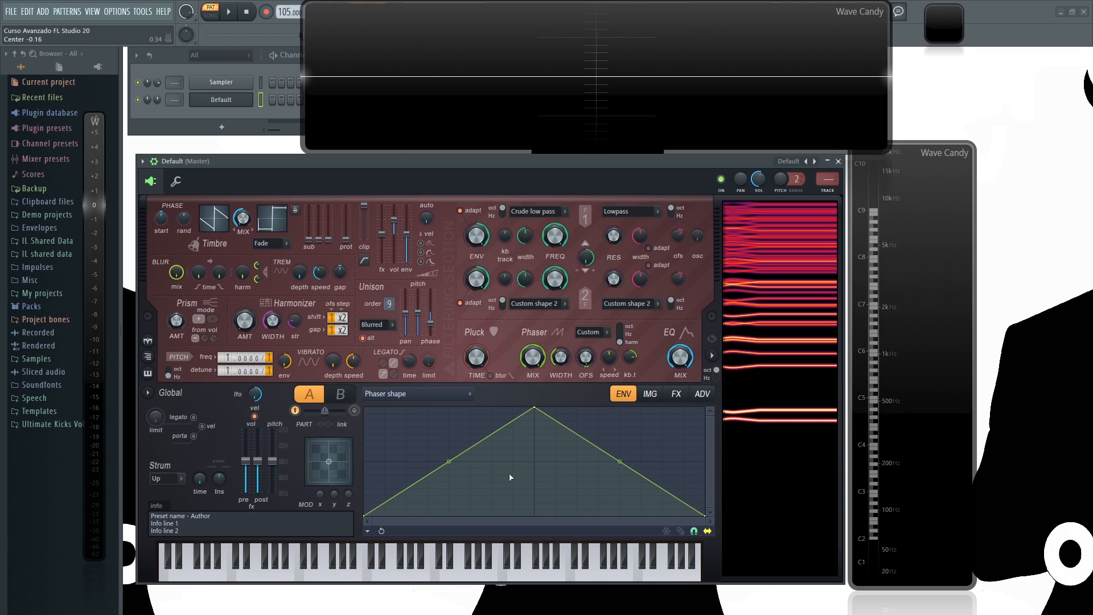
right_click(474, 516)
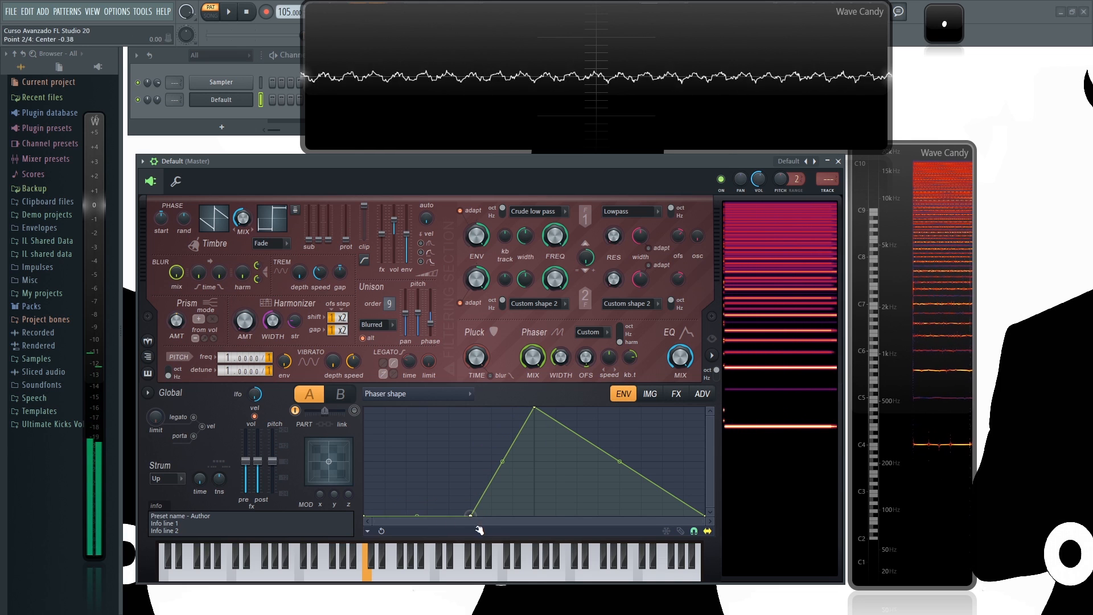
right_click(472, 412)
right_click(533, 503)
right_click(620, 434)
right_click(598, 488)
right_click(642, 495)
right_click(663, 434)
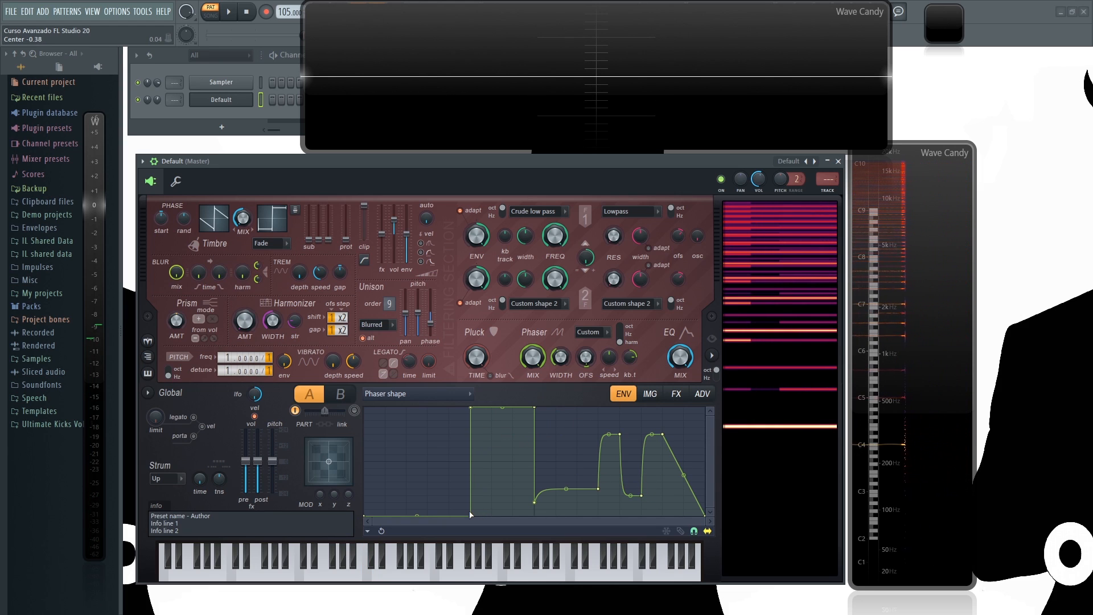
left_click_drag(473, 515, 449, 474)
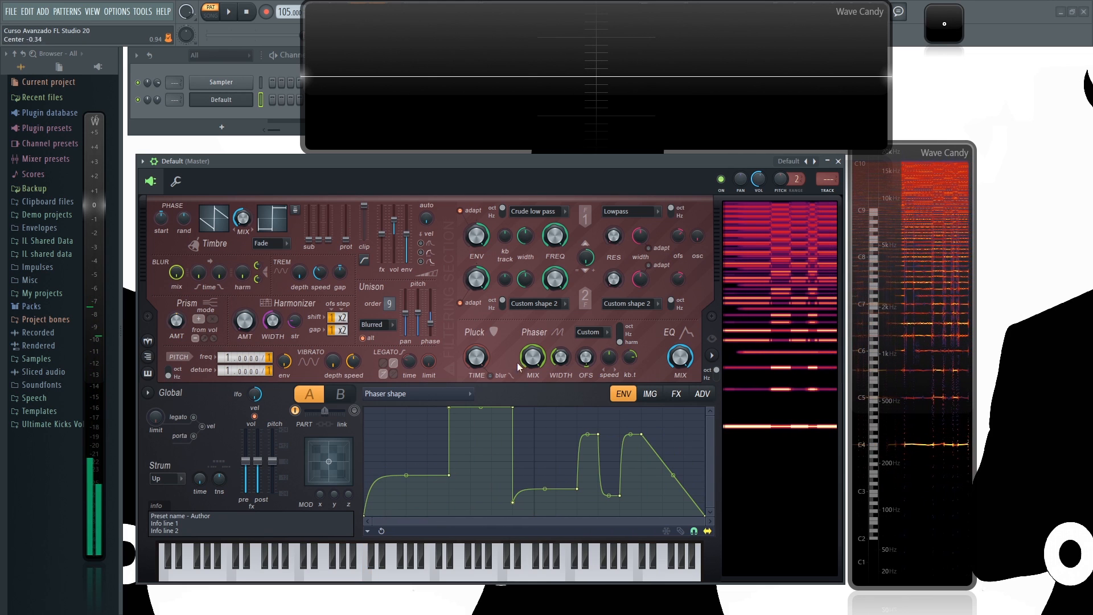
Switch the phaser type to Freq and raise the first plateau of the Phaser shape slightly
left_click(610, 333)
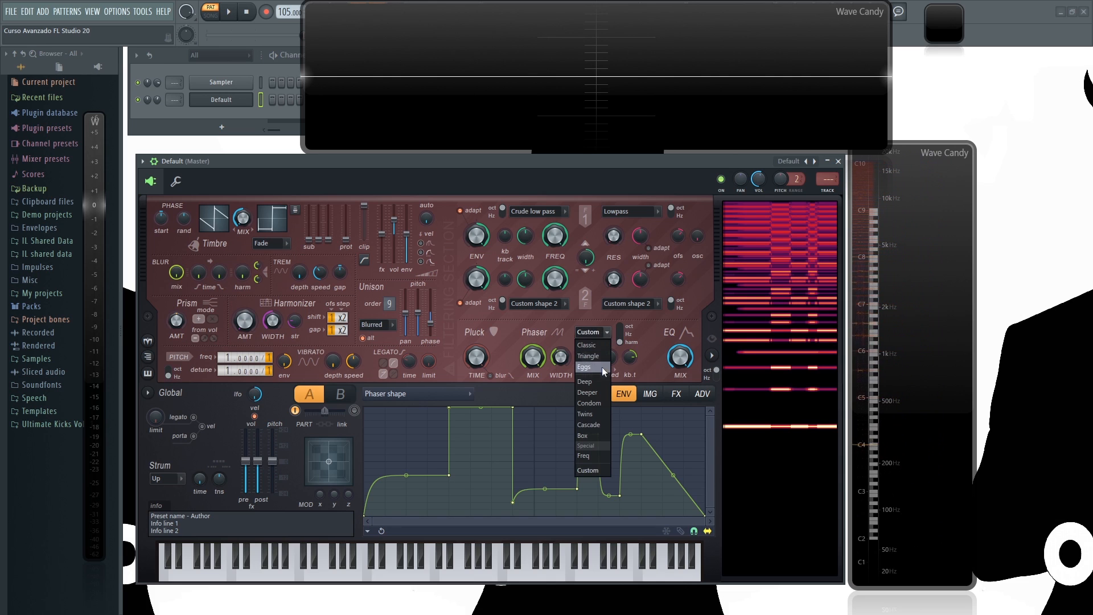
left_click(604, 455)
mouse_move(449, 476)
left_mouse_down()
mouse_move(562, 474)
mouse_move(406, 472)
mouse_move(587, 478)
mouse_move(384, 469)
mouse_move(448, 469)
left_mouse_up()
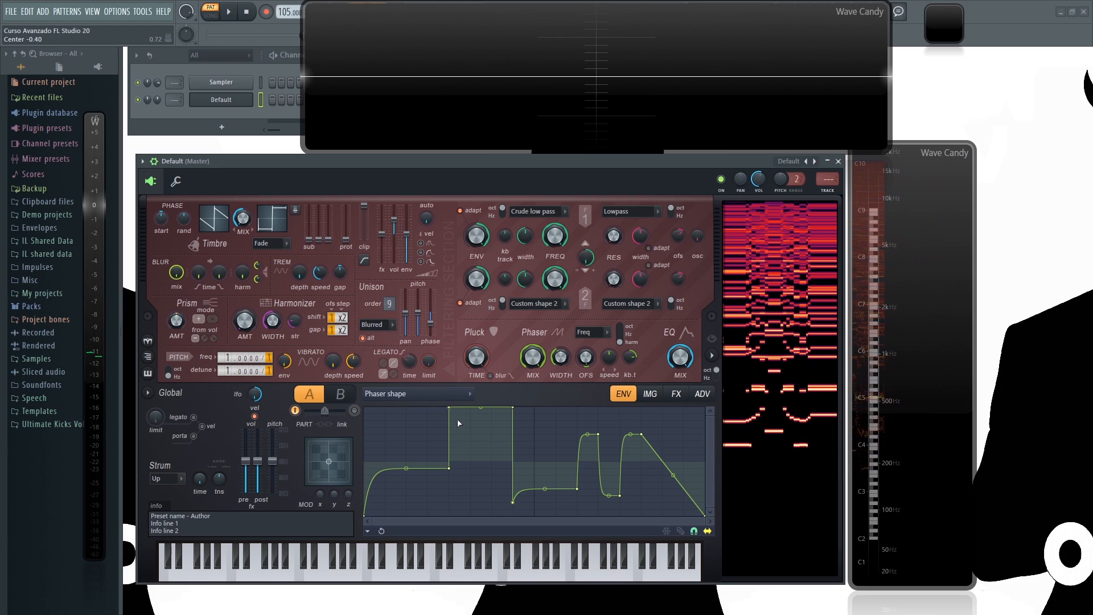
Draw a low cut in the Global EQ curve and lower its 207.65 Hz point to -5 dB
left_click(681, 358)
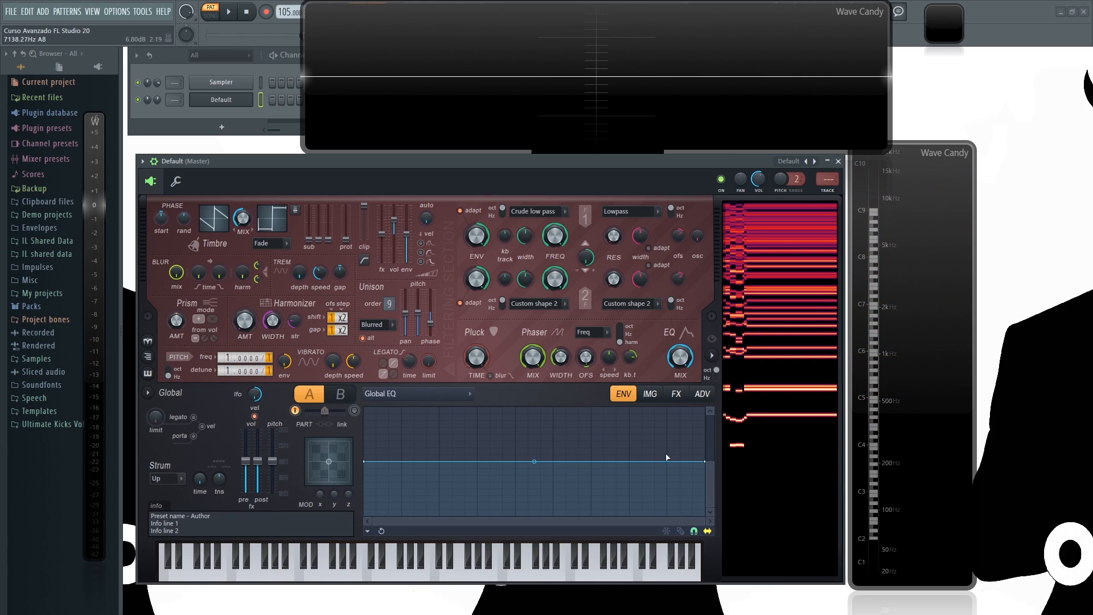
left_click_drag(369, 465, 465, 454)
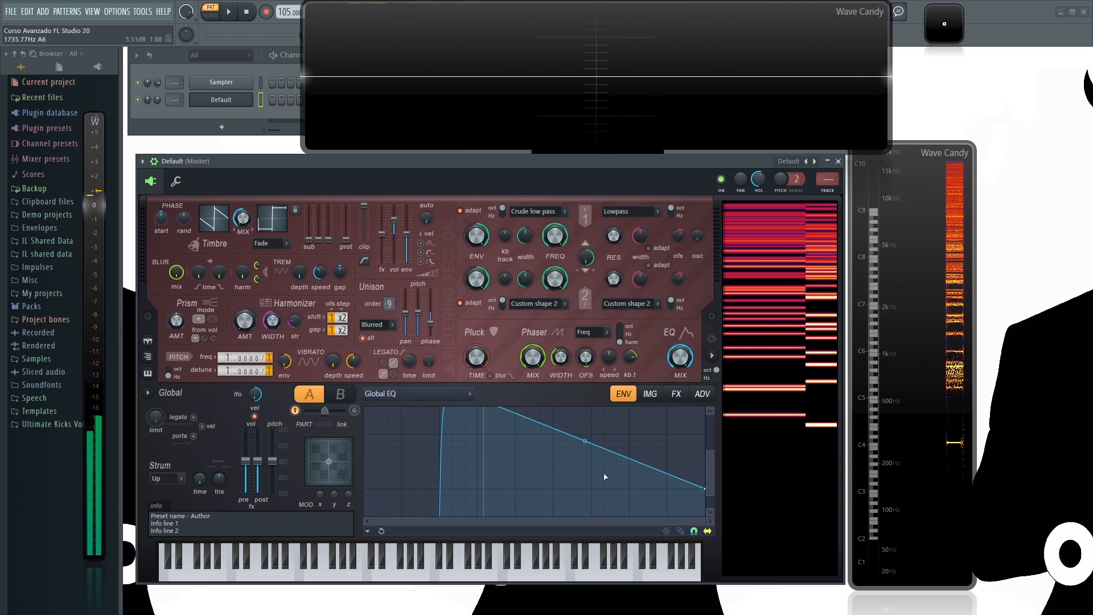
left_click_drag(710, 451, 710, 417)
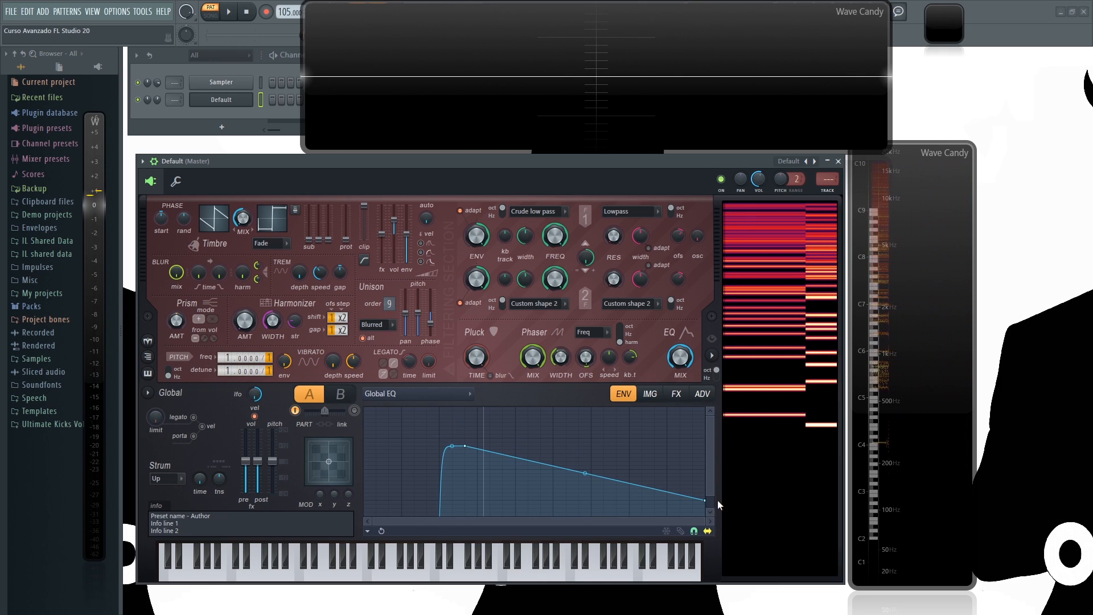
left_click_drag(710, 495, 711, 508)
left_click_drag(469, 441, 472, 497)
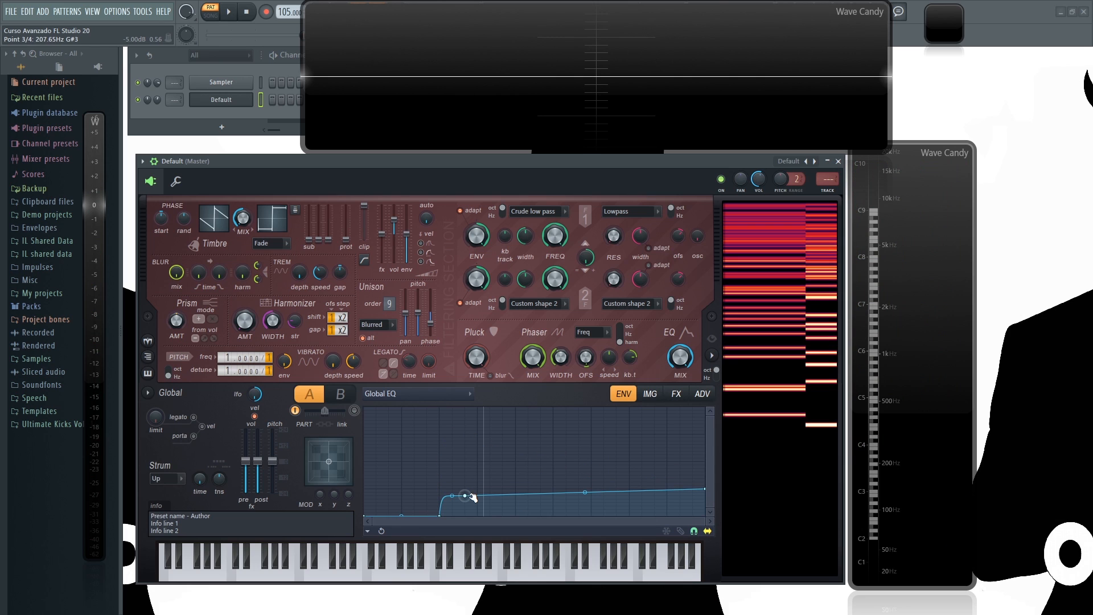
Shape the Global EQ curve into three separate humps with full cuts between them and sweep notes across the keyboard
right_click(491, 515)
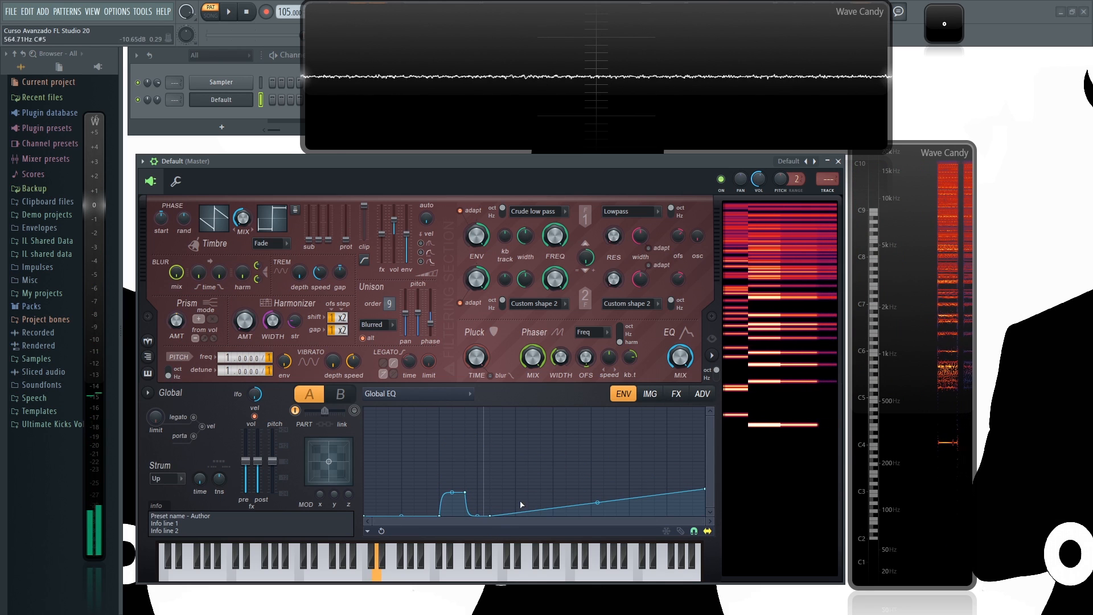
right_click(517, 486)
right_click(580, 506)
left_click_drag(580, 506, 591, 517)
right_click(643, 485)
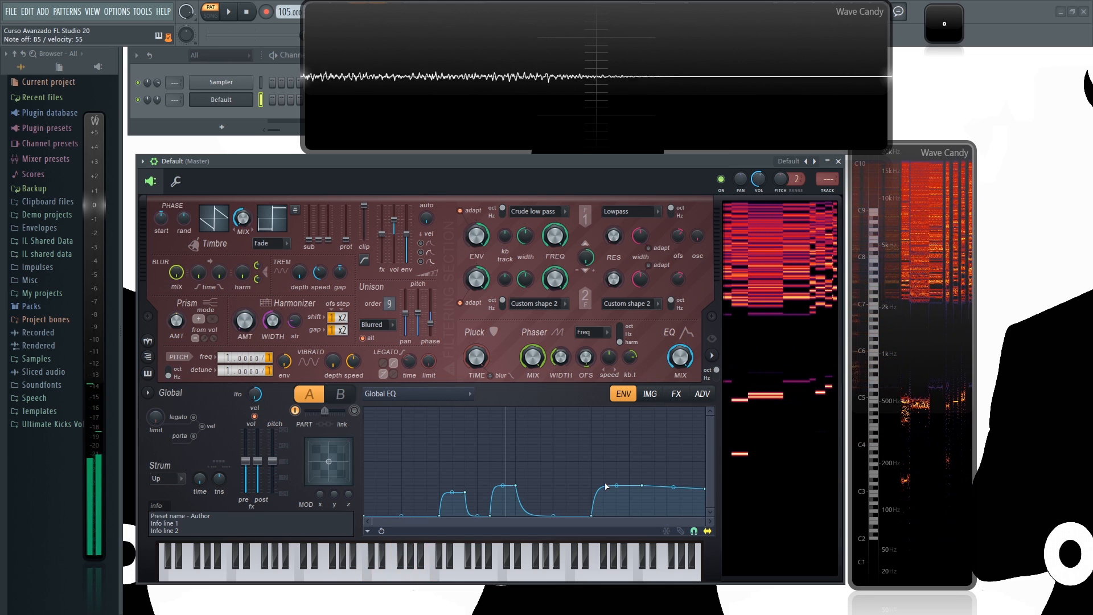
mouse_move(253, 572)
left_mouse_down()
mouse_move(182, 573)
mouse_move(456, 570)
left_mouse_up()
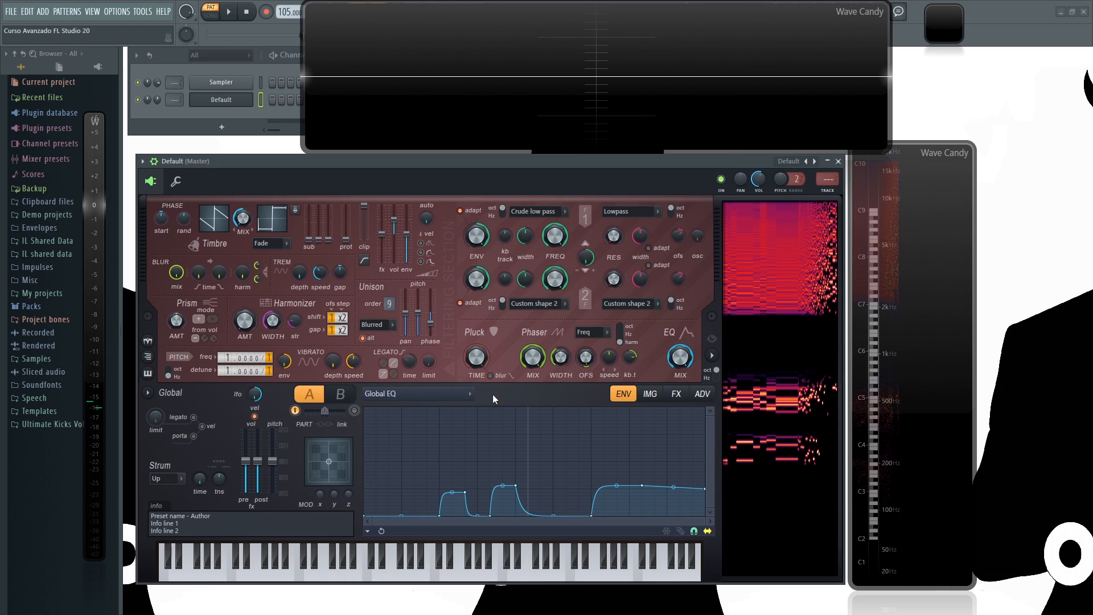
Load the Default preset and show the Local EQ curve of part A in the envelope editor
left_click(468, 399)
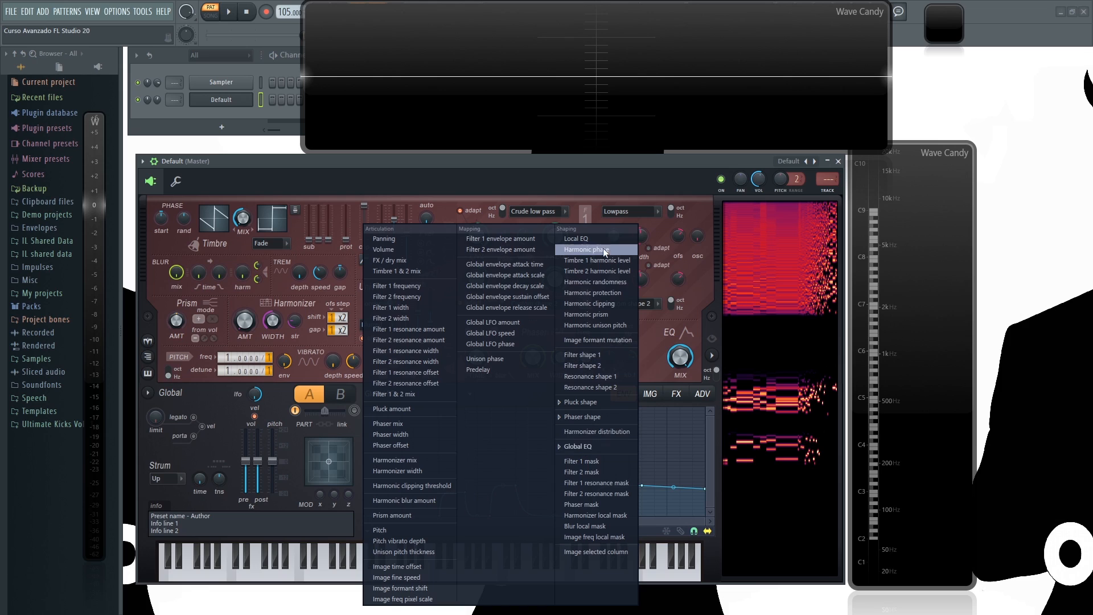
left_click(579, 238)
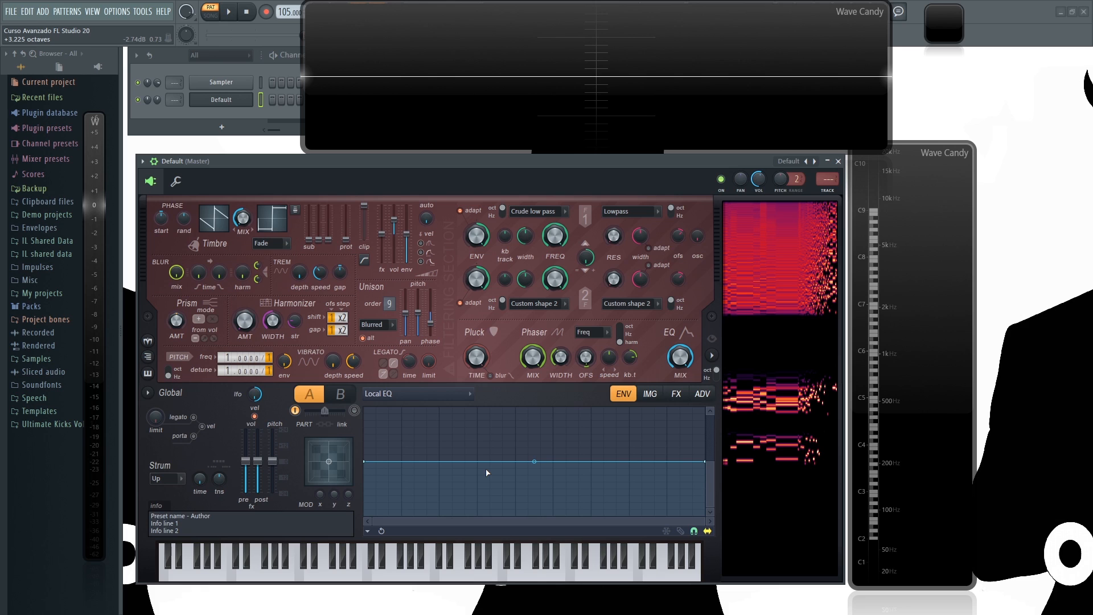
right_click(807, 161)
left_click(717, 17)
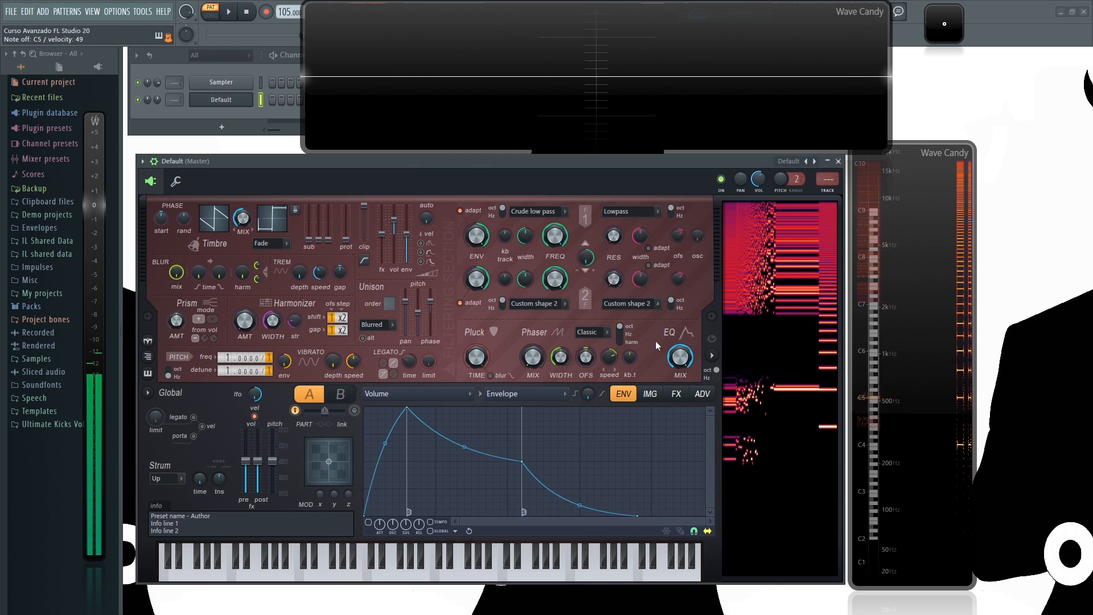
left_click(577, 386)
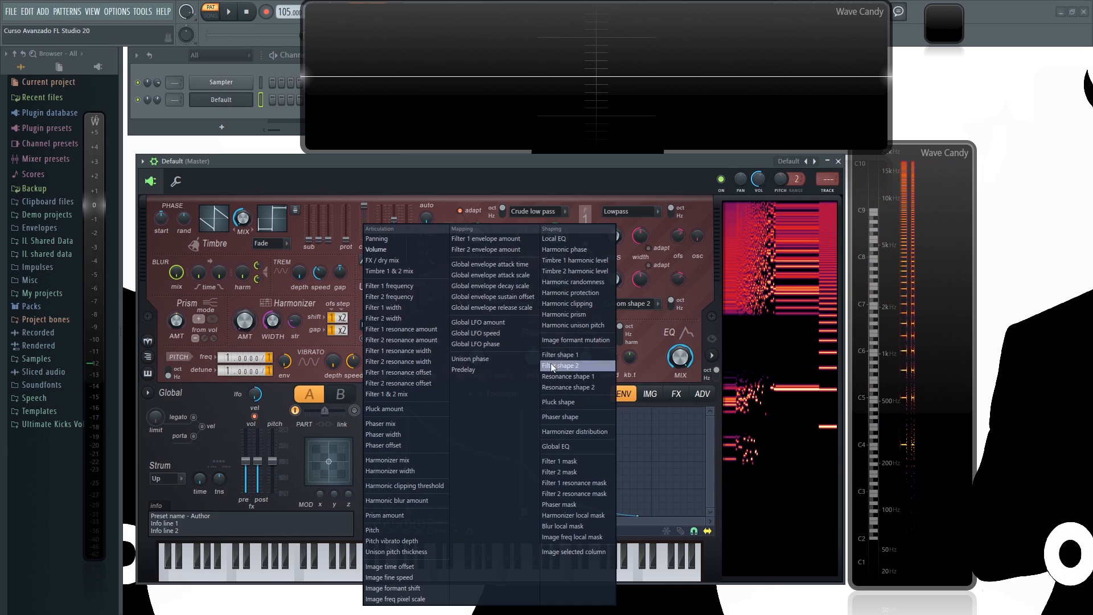
left_click(553, 240)
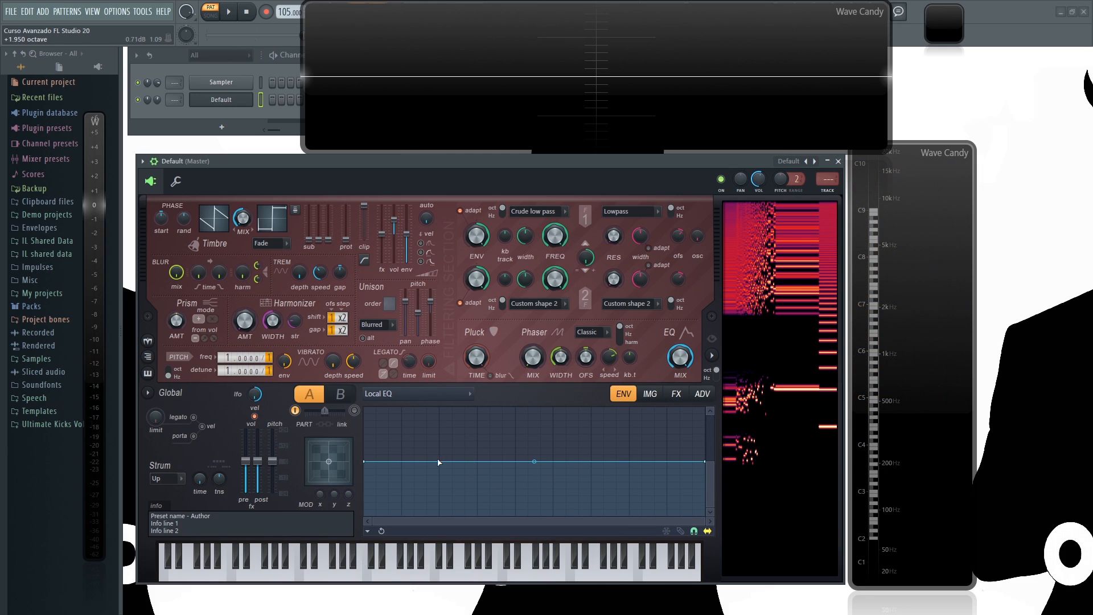
Try a low cut ending at +1 octave in the Local EQ while playing notes, delete its point and lower the start point
right_click(399, 506)
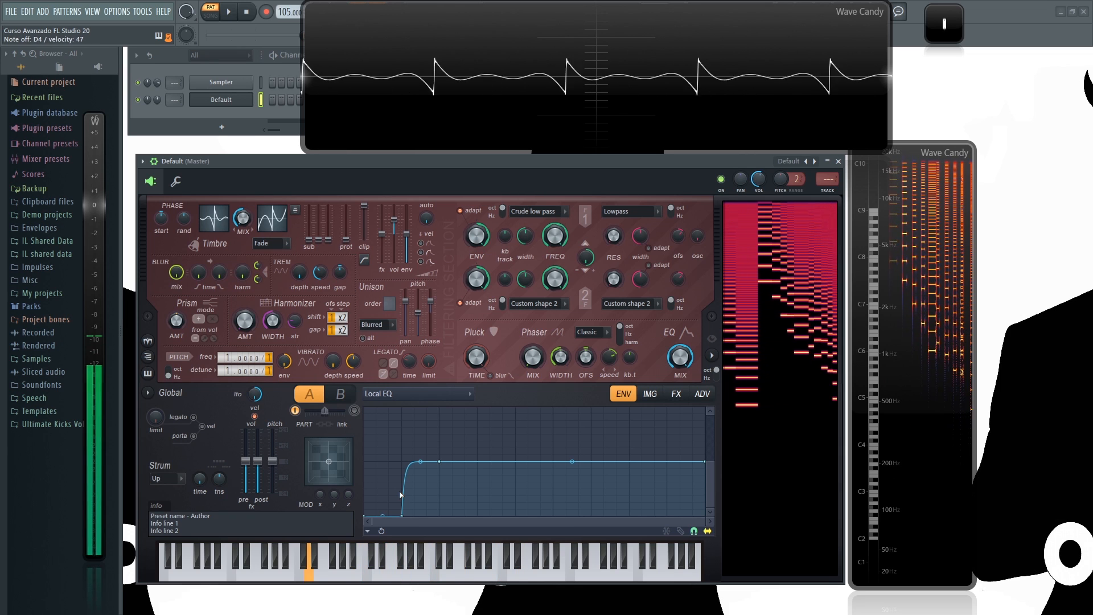
right_click(402, 515)
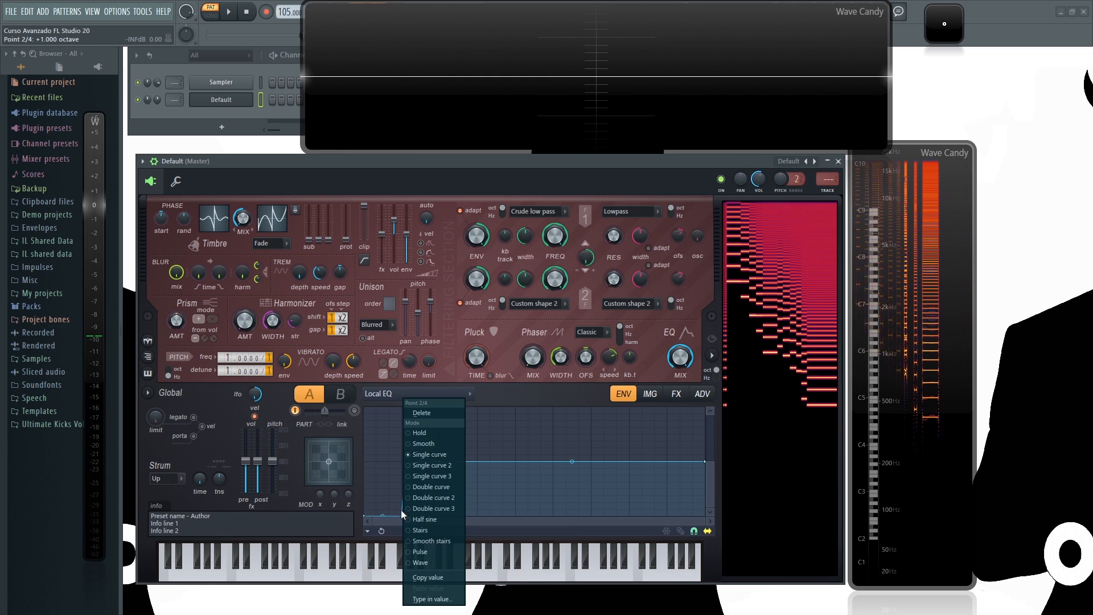
left_click(435, 414)
left_click_drag(369, 516, 363, 492)
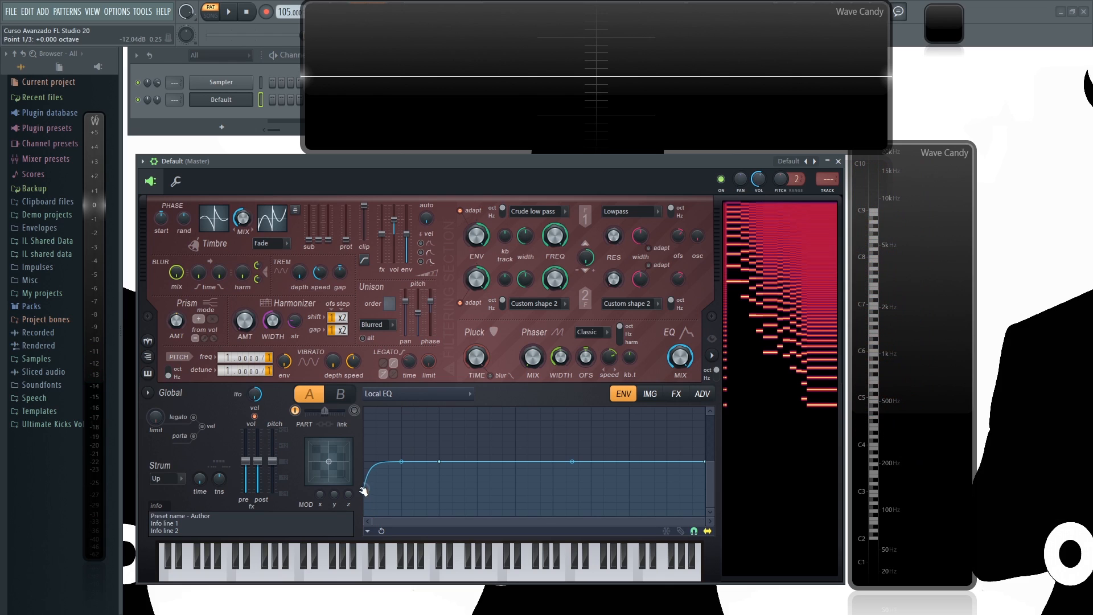
Reshape the Local EQ curve to fall to the floor over the low octaves and step vertically back to mid level
left_click_drag(443, 464, 395, 507)
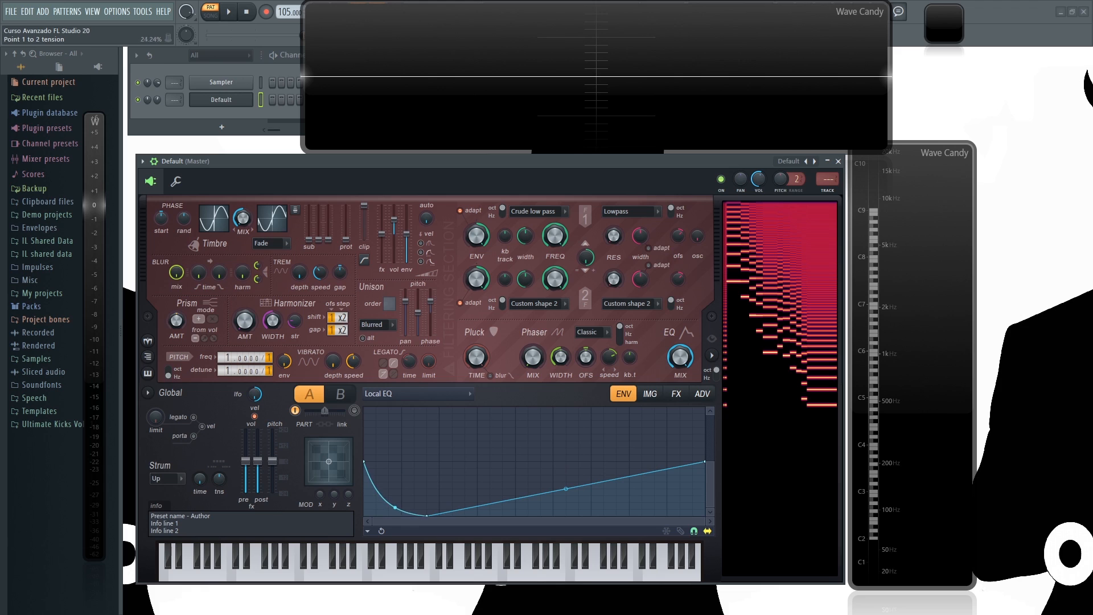
right_click(482, 514)
right_click(478, 474)
left_click_drag(485, 468, 484, 461)
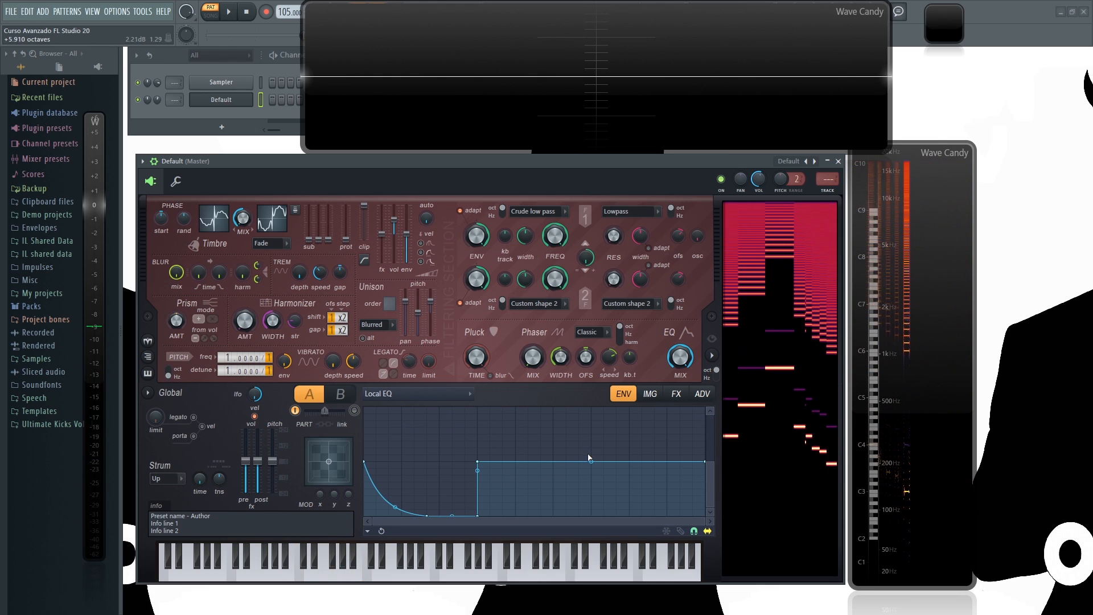
left_click(466, 393)
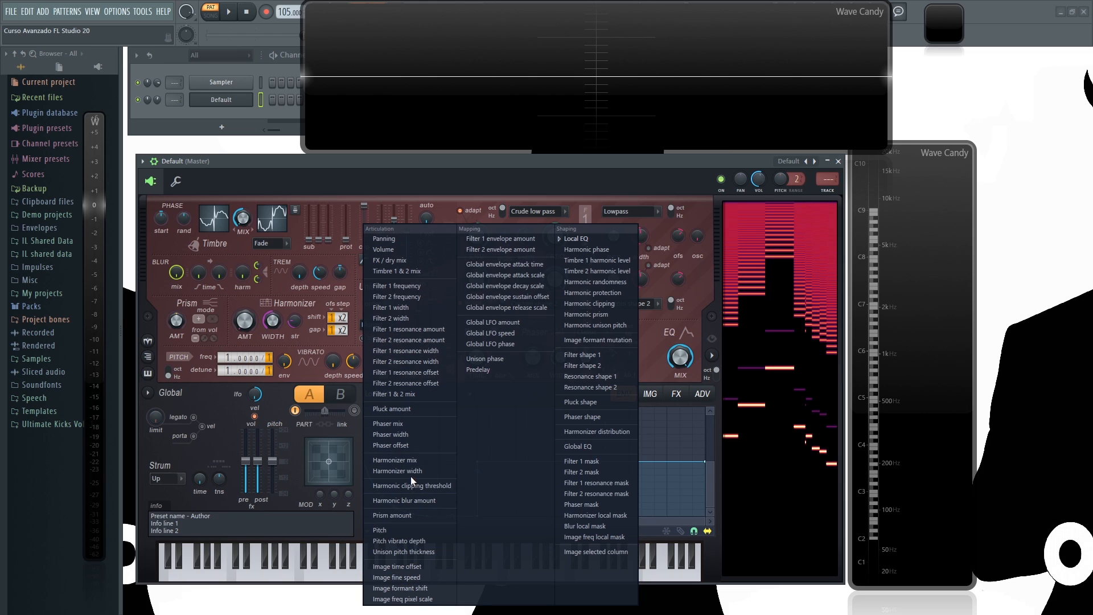
left_click(562, 167)
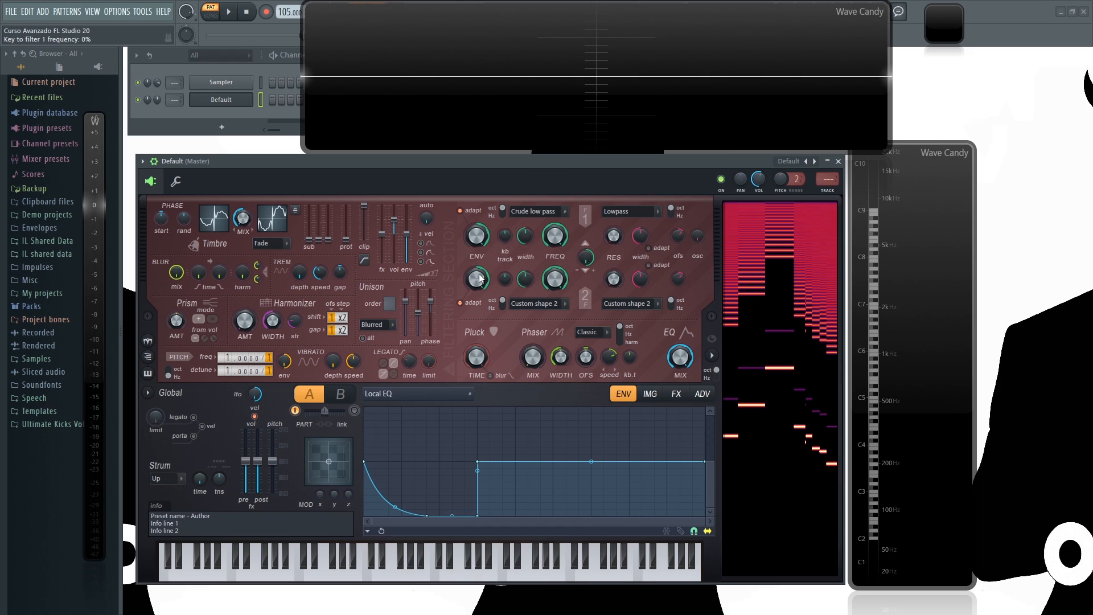
Set the unison order to 9 and shape an enabled Unison pitch thickness envelope as a convex fall to zero
mouse_move(418, 313)
left_mouse_down()
mouse_move(419, 293)
mouse_move(419, 311)
left_mouse_up()
right_click(418, 310)
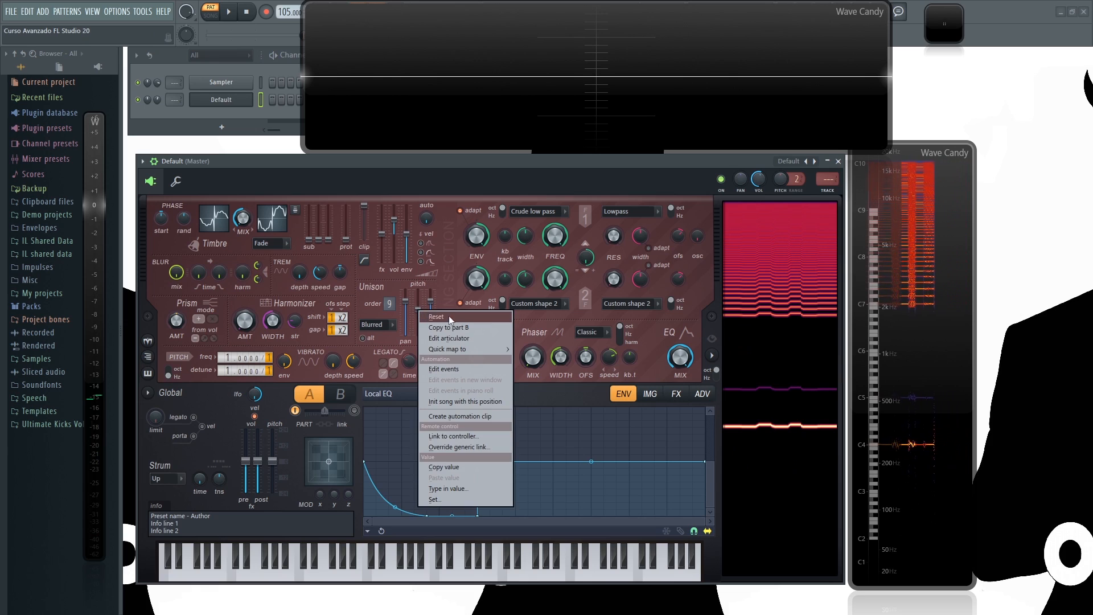
left_click(459, 338)
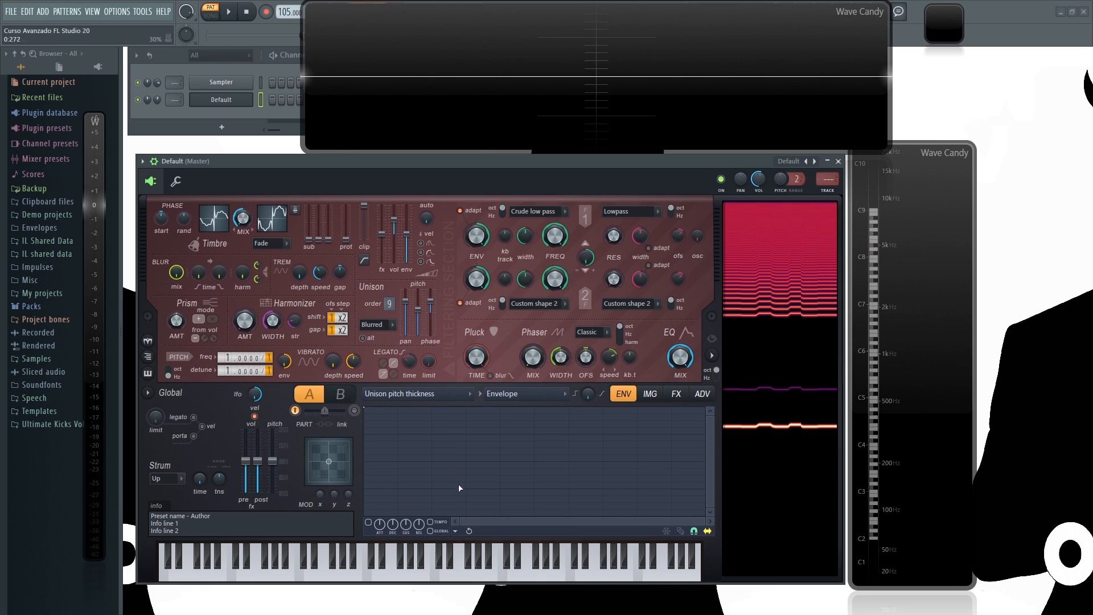
left_click(370, 523)
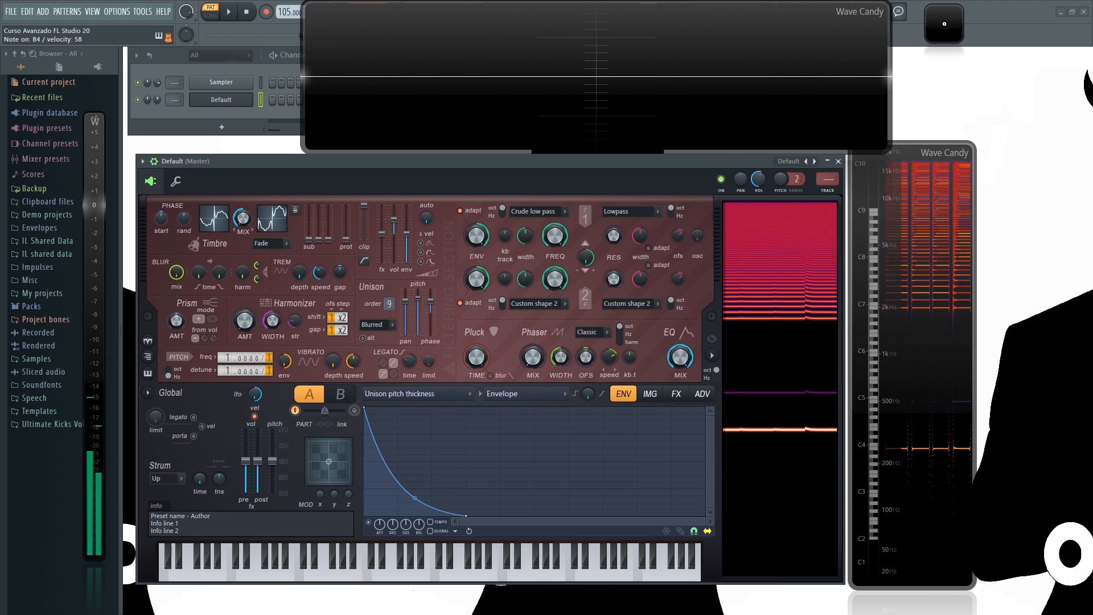
left_click_drag(415, 501, 415, 416)
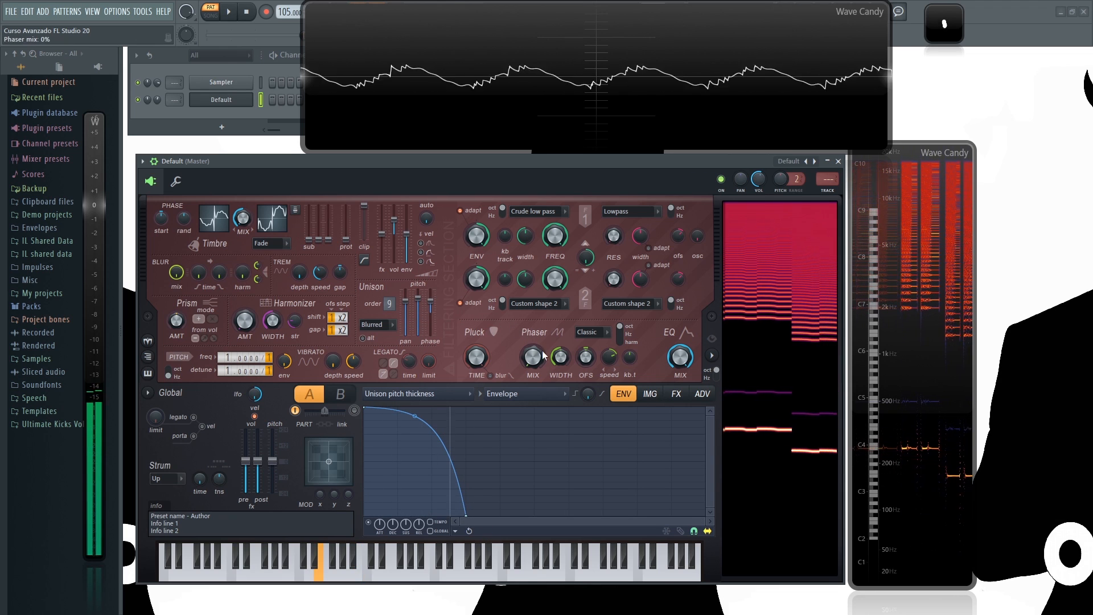
left_click_drag(418, 298, 418, 291)
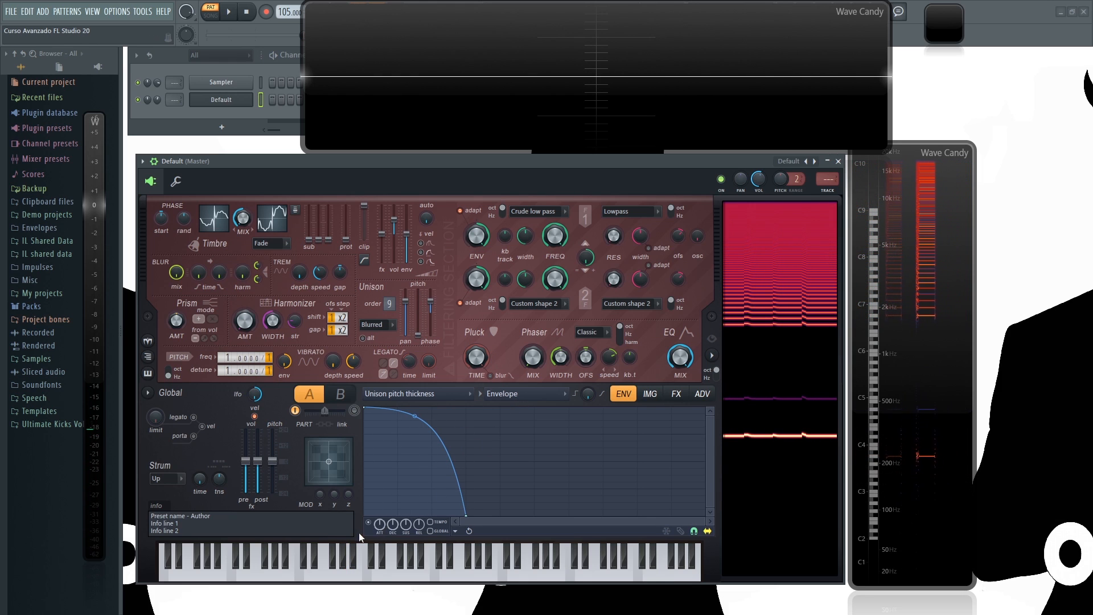
Switch the Unison pitch thickness modulation to an enabled LFO, try fast and slow speeds, and raise its amount to maximum
left_click(513, 393)
left_click(510, 419)
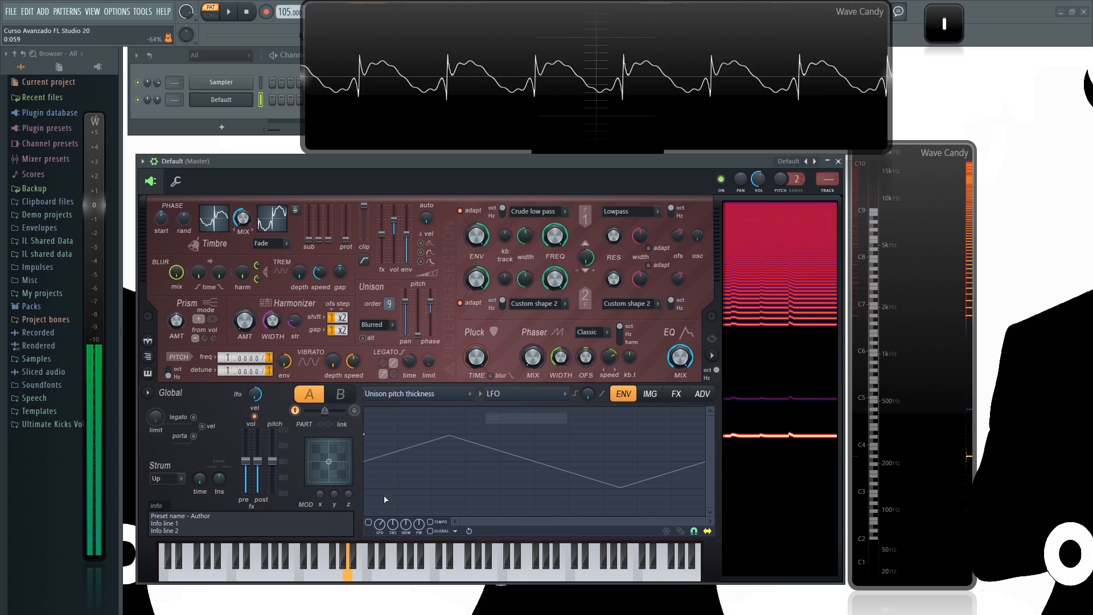
left_click_drag(376, 525, 376, 495)
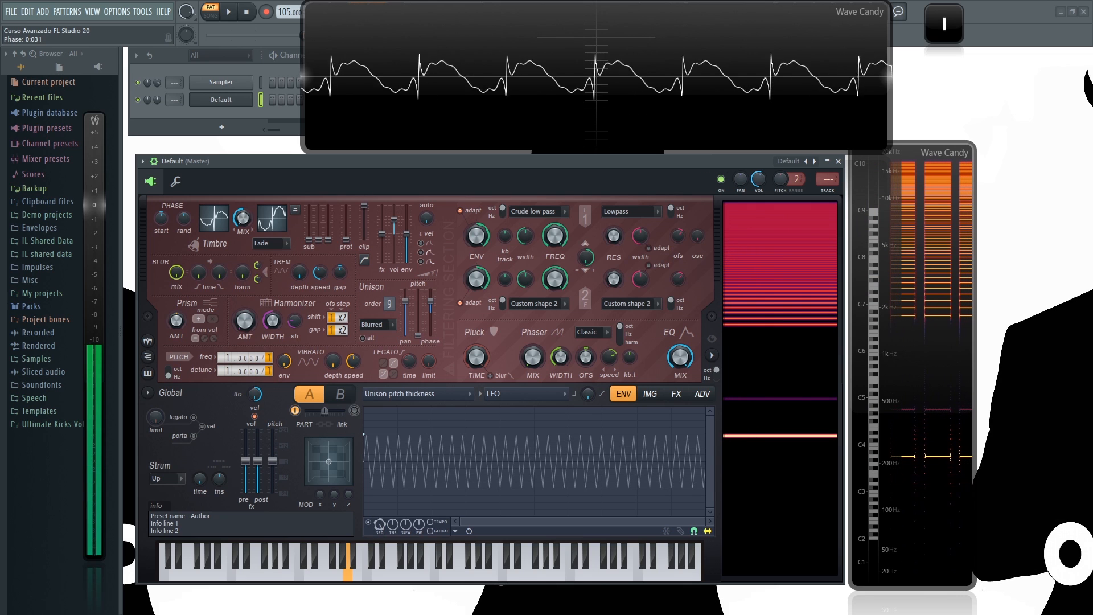
left_click_drag(418, 335, 418, 308)
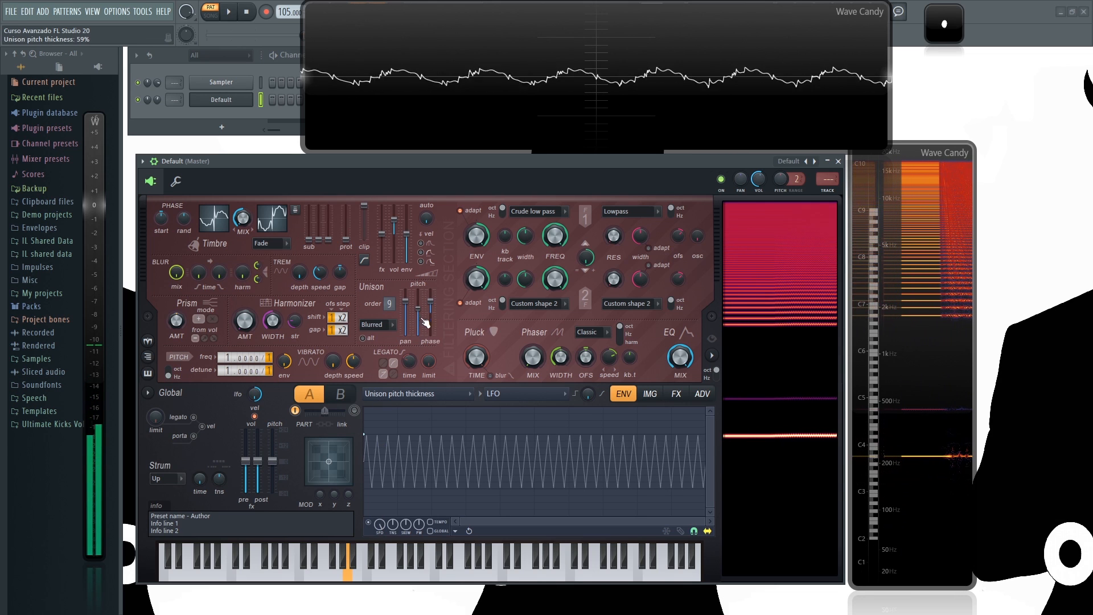
left_click_drag(380, 525, 379, 543)
left_click_drag(365, 434, 365, 407)
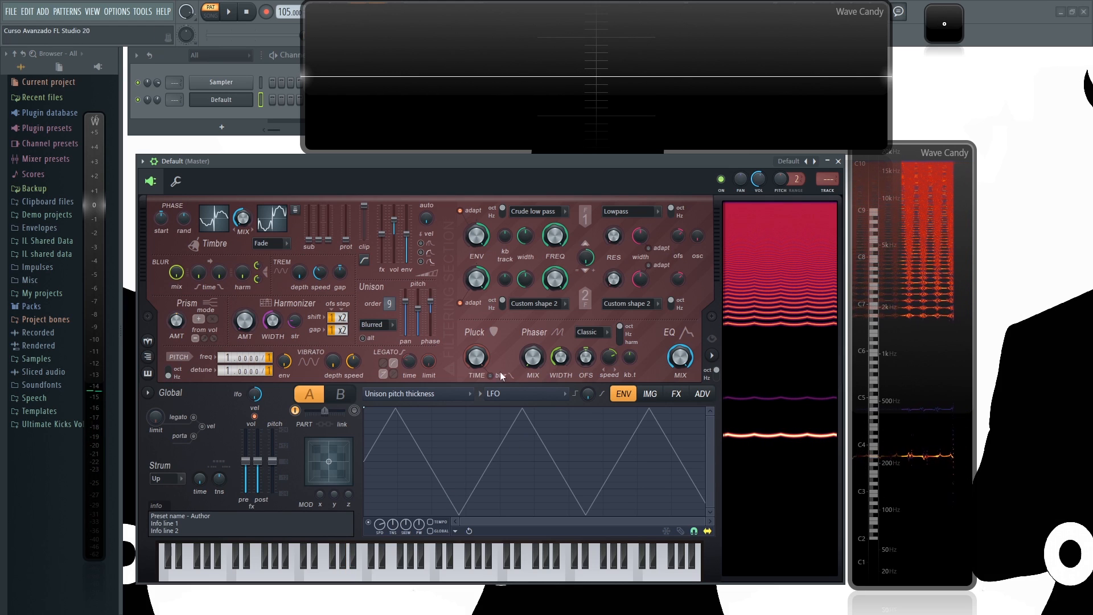
Show the Harmonic unison pitch curve and draw a vertical step up to a raised plateau over the upper octaves
left_click(409, 395)
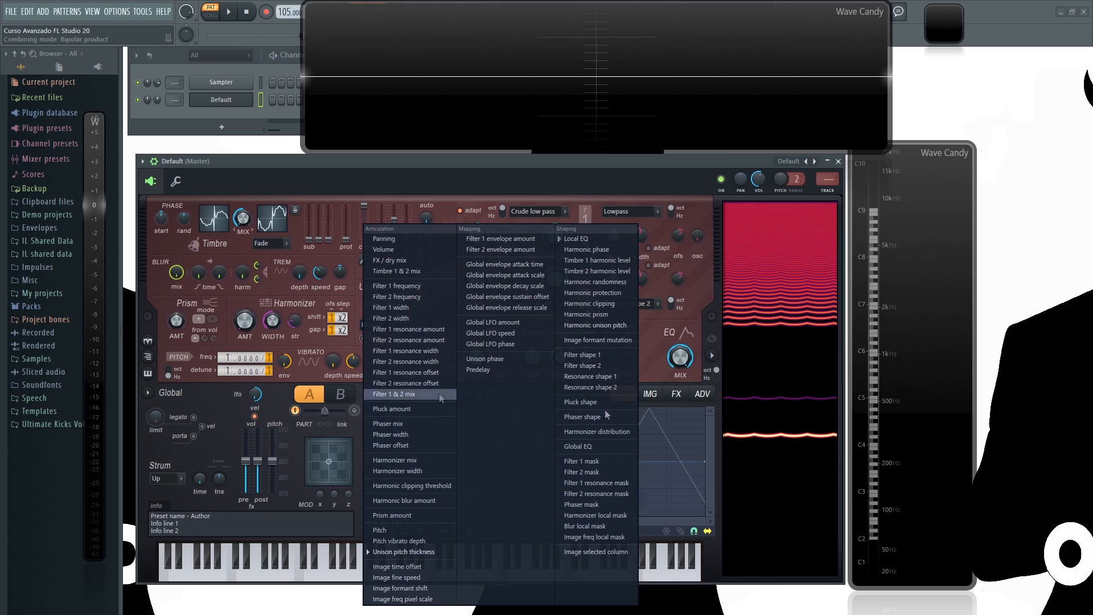
left_click(606, 326)
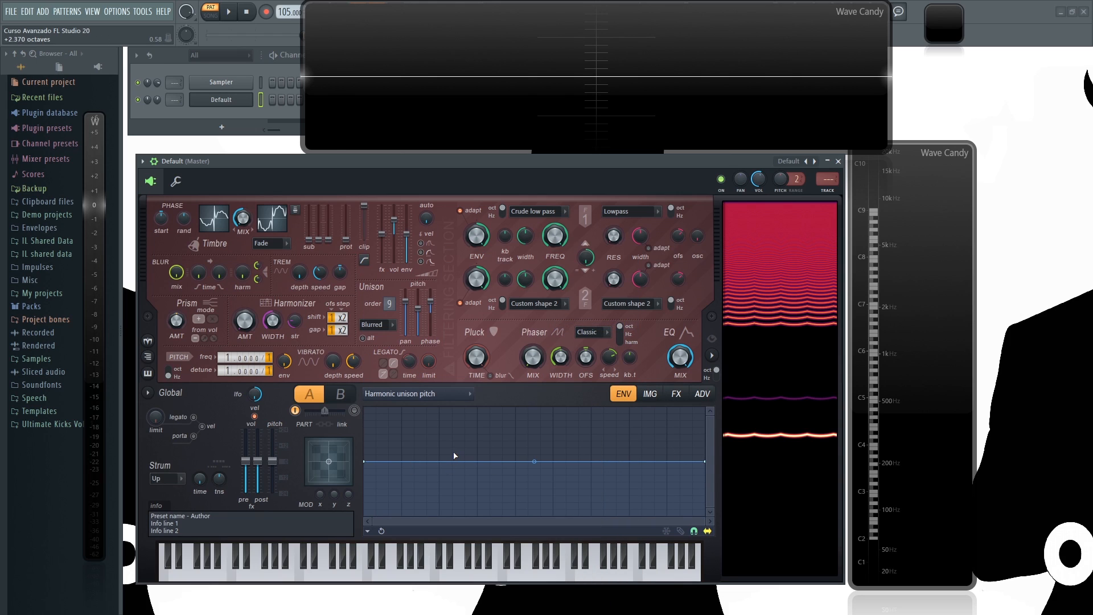
right_click(477, 461)
left_click_drag(418, 317, 418, 321)
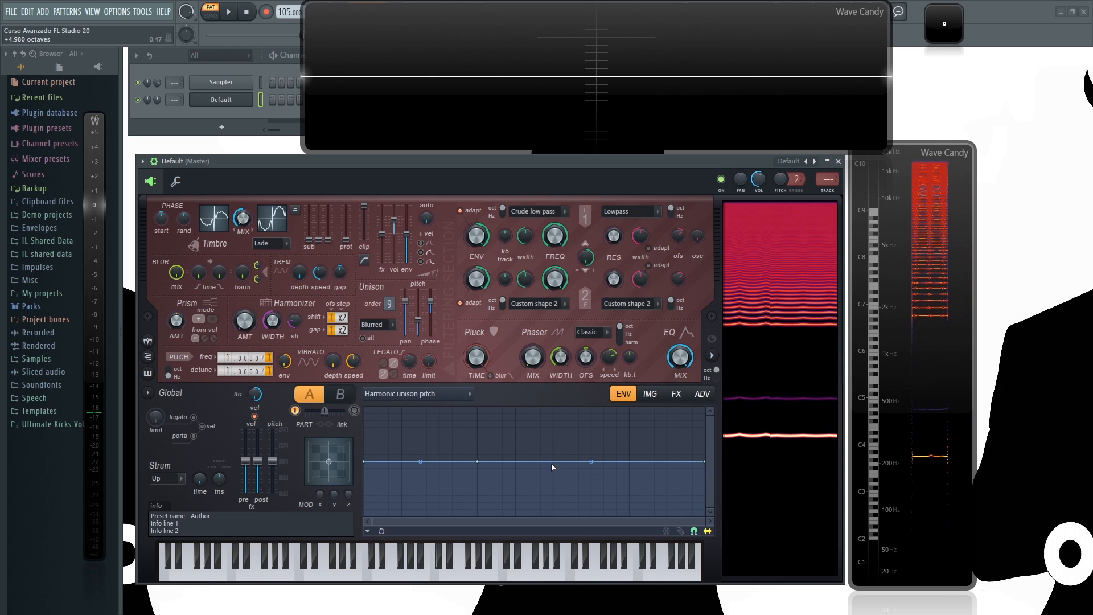
left_click_drag(570, 448, 562, 428)
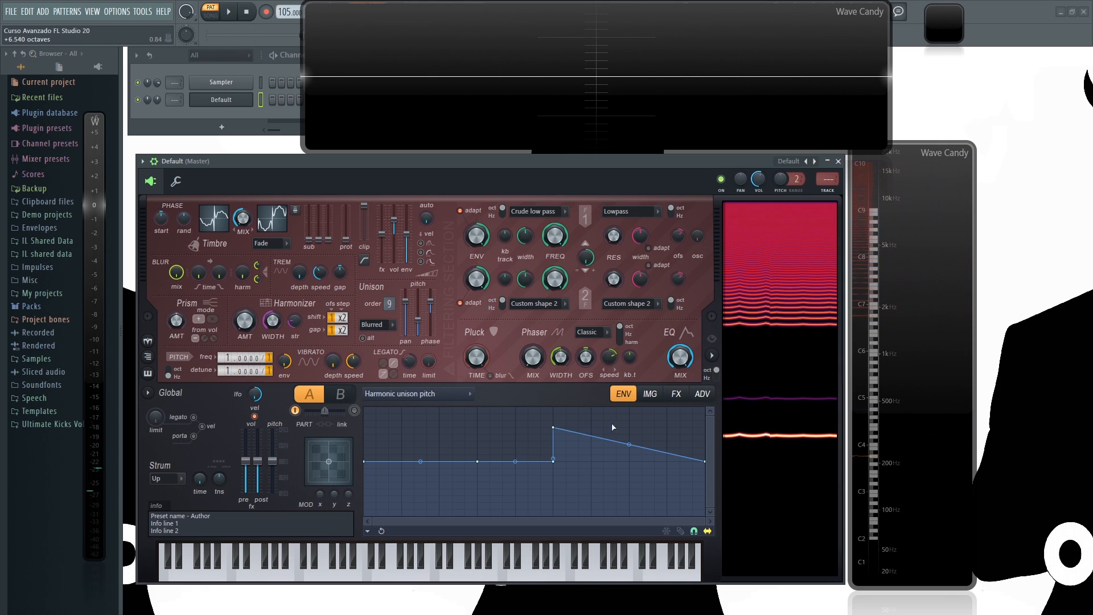
left_click_drag(705, 461, 705, 427)
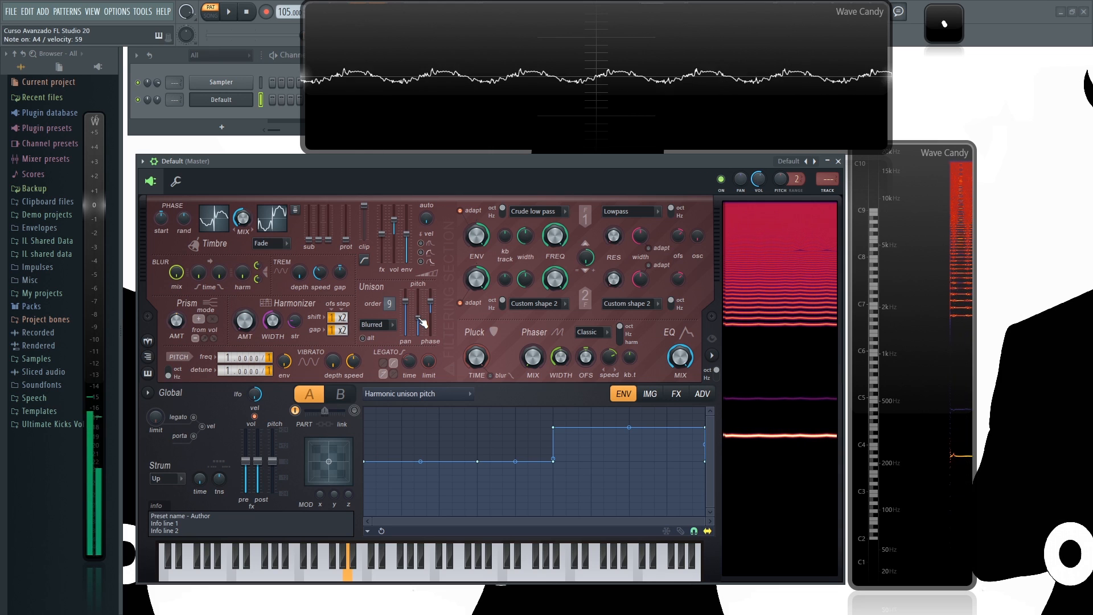
Raise the unison pitch thickness while playing, move the Harmonic unison pitch step to the lower octaves and lift its plateau to maximum
left_click_drag(418, 322, 418, 299)
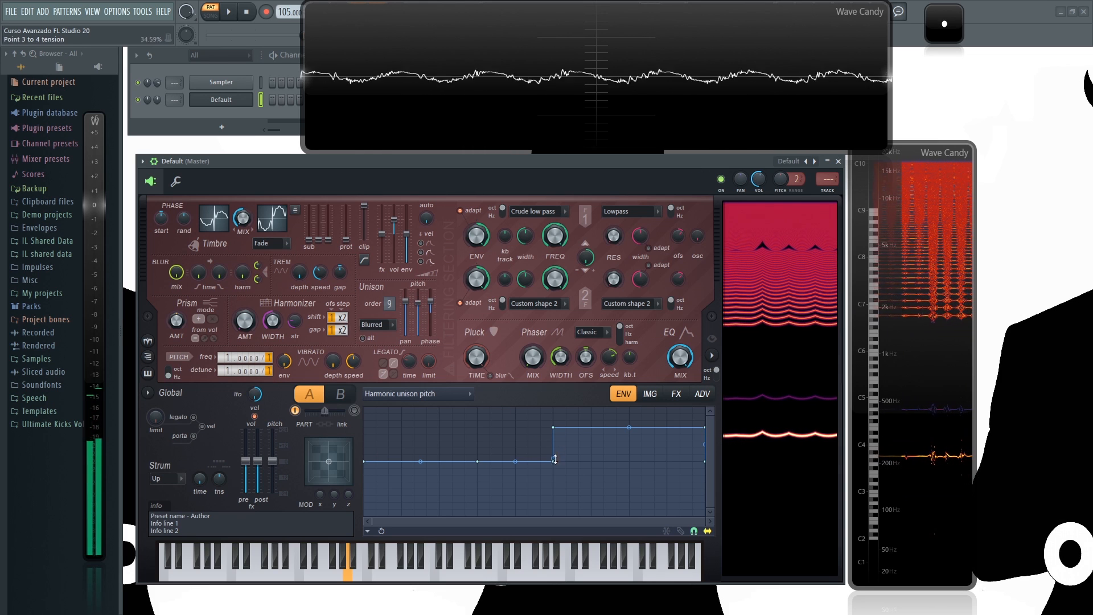
left_click_drag(553, 459, 414, 462)
left_click_drag(439, 427, 427, 407)
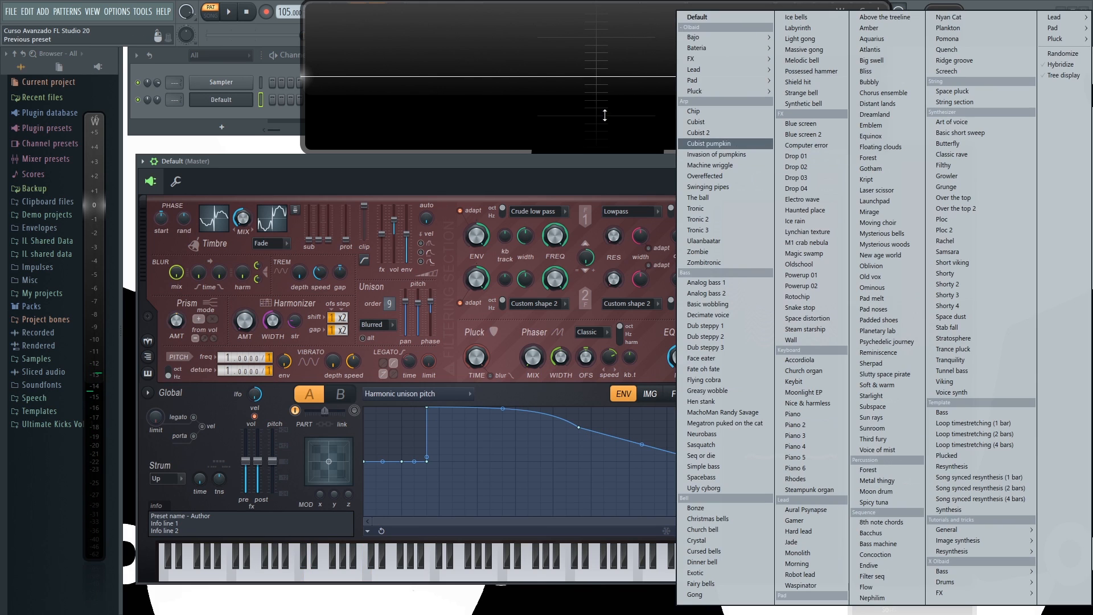
Reload the Default preset and show the flat Harmonic unison pitch curve in the envelope editor
right_click(806, 161)
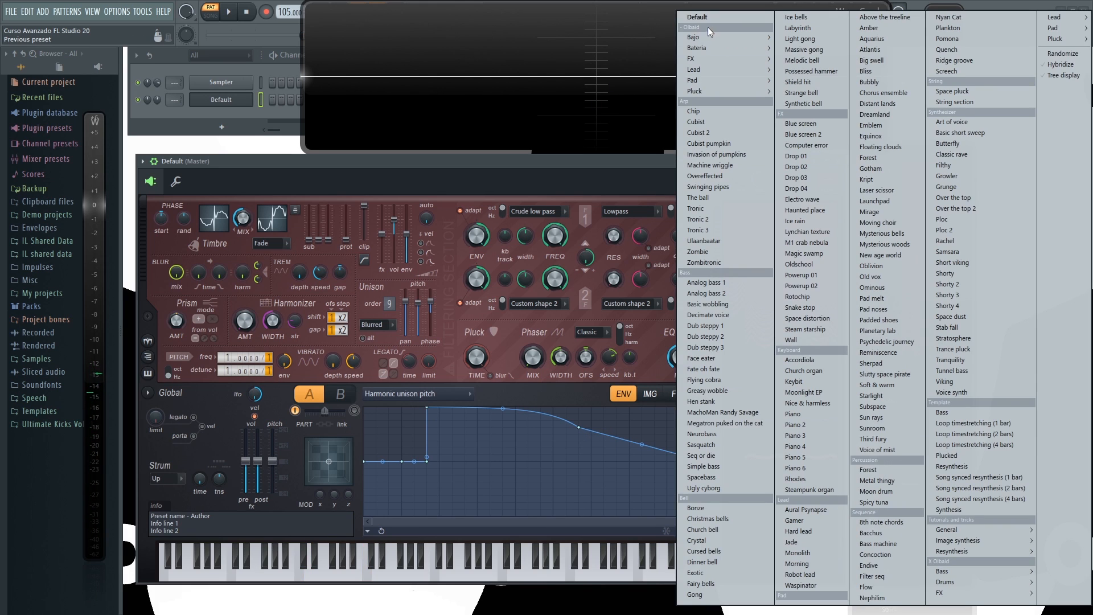
left_click(698, 18)
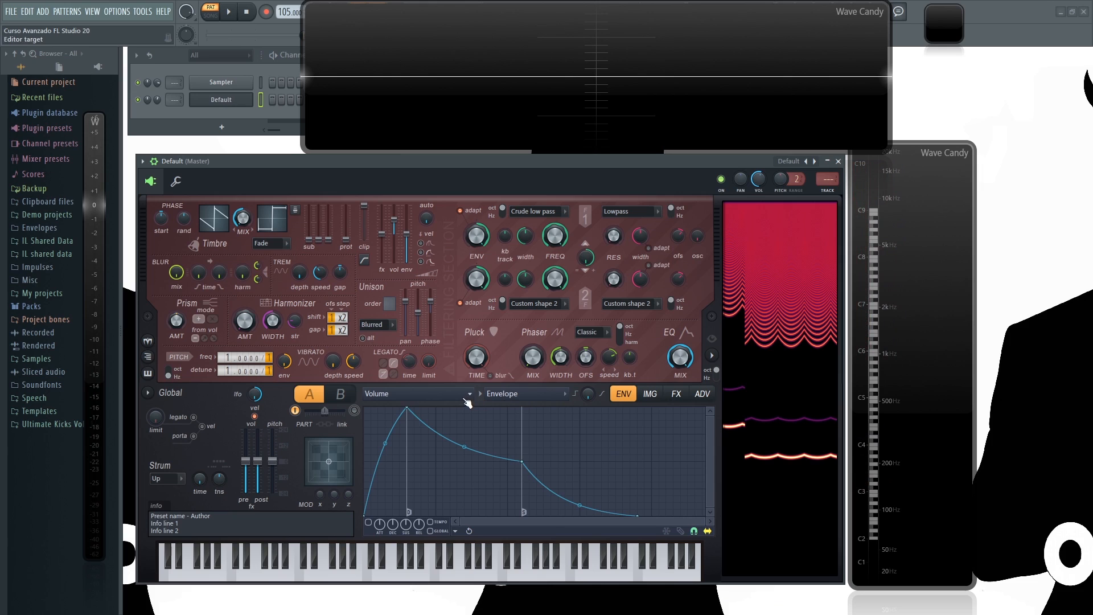
left_click(467, 402)
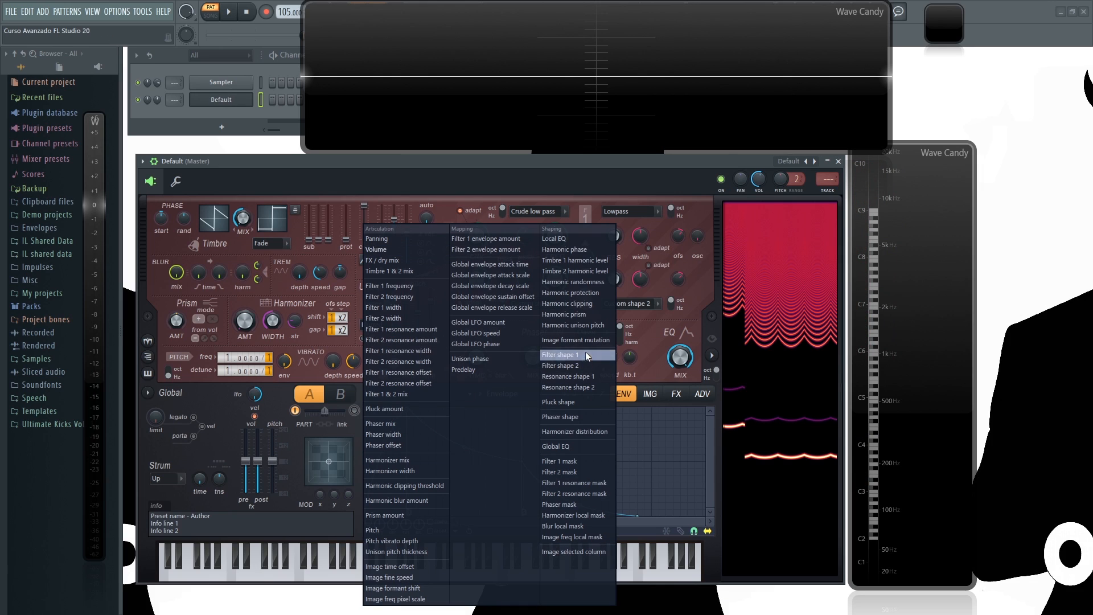
left_click(591, 327)
Set the unison order to 9 and raise the unison pitch thickness while playing notes
left_click_drag(390, 304, 390, 274)
left_click_drag(418, 312, 418, 289)
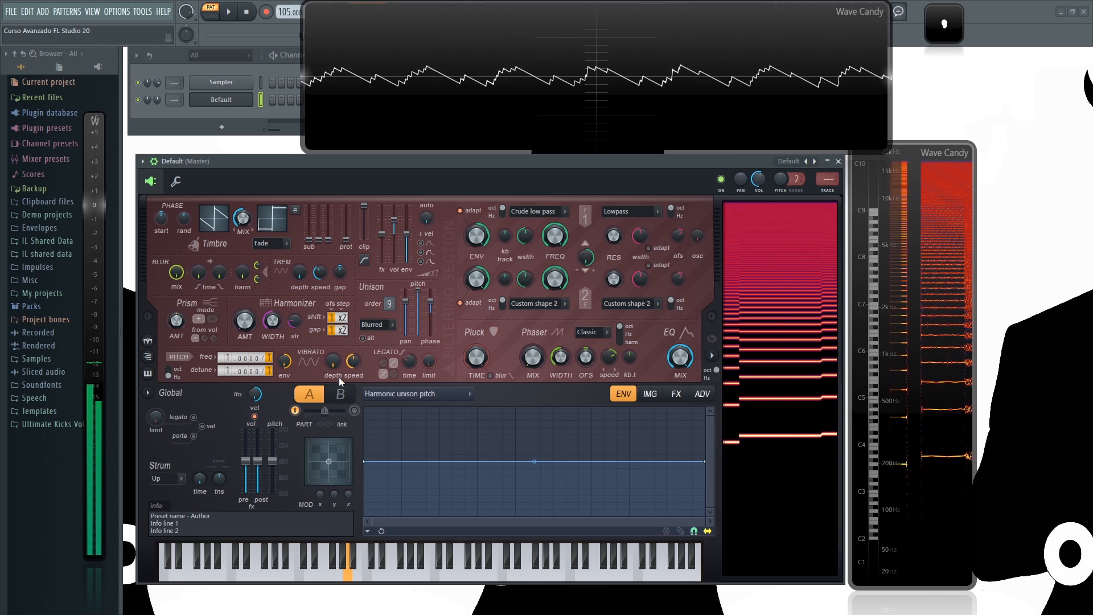
Set the pitch frequency divisor to 4 and curve the Harmonic unison pitch envelope up from mid-level to a maximum plateau from +5 octaves
left_click_drag(268, 357, 269, 342)
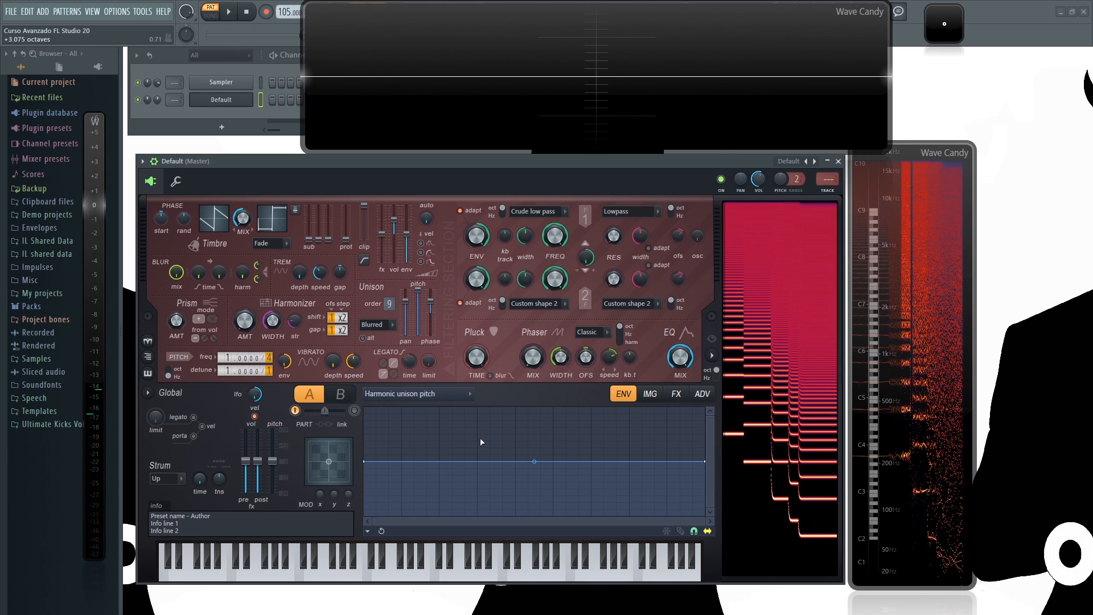
right_click(516, 461)
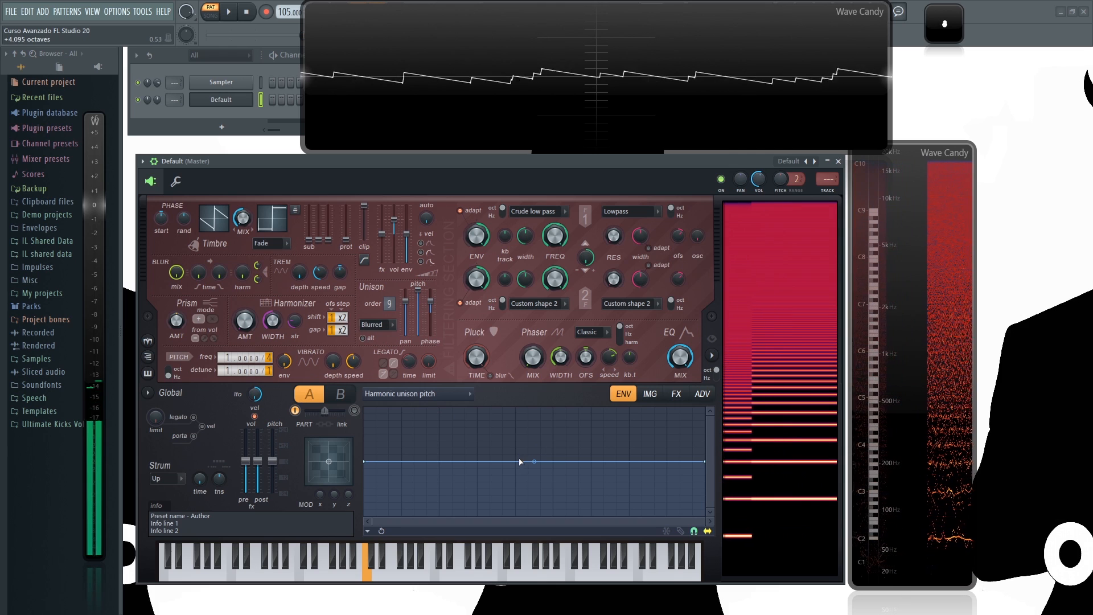
left_click_drag(549, 460, 553, 407)
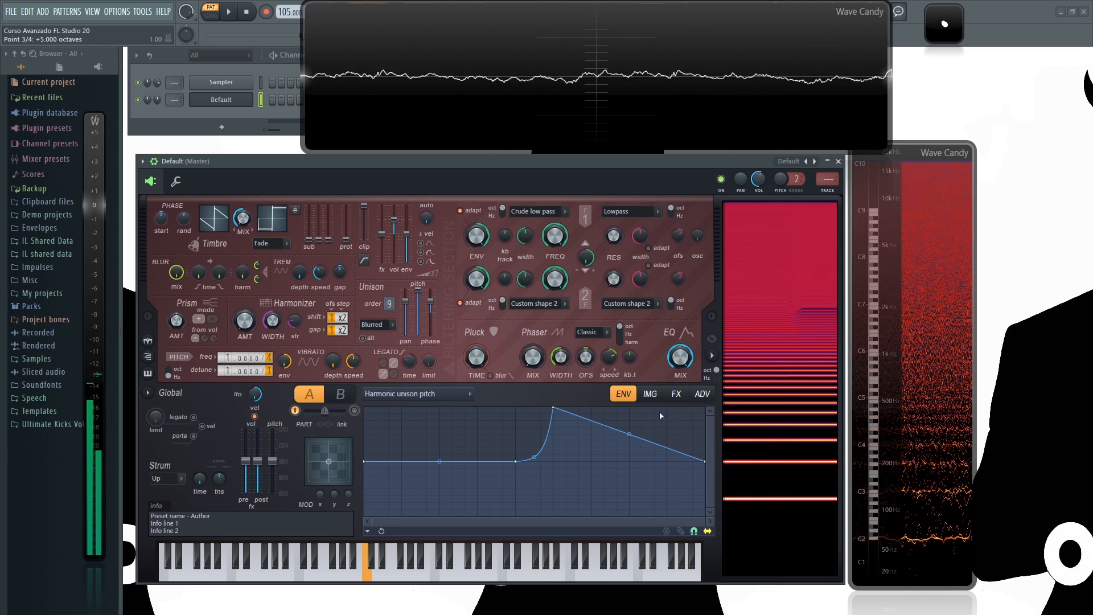
left_click_drag(707, 463, 705, 360)
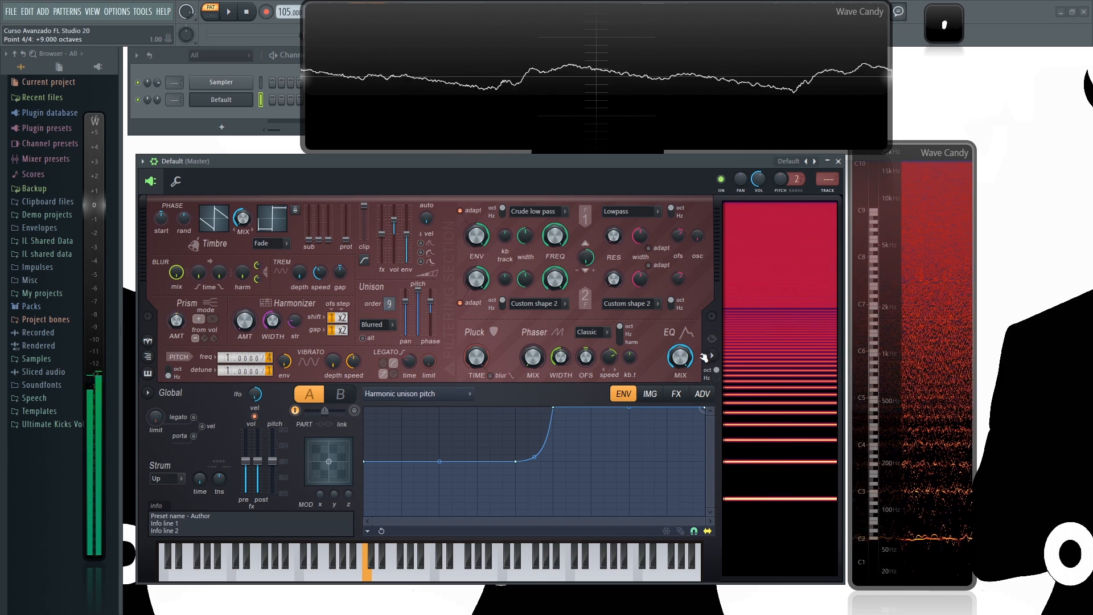
left_click_drag(537, 459, 534, 423)
Add a dip at about +3.3 octaves to the Harmonic unison pitch curve, level the section before it and start the following rise at +4 octaves
right_click(477, 461)
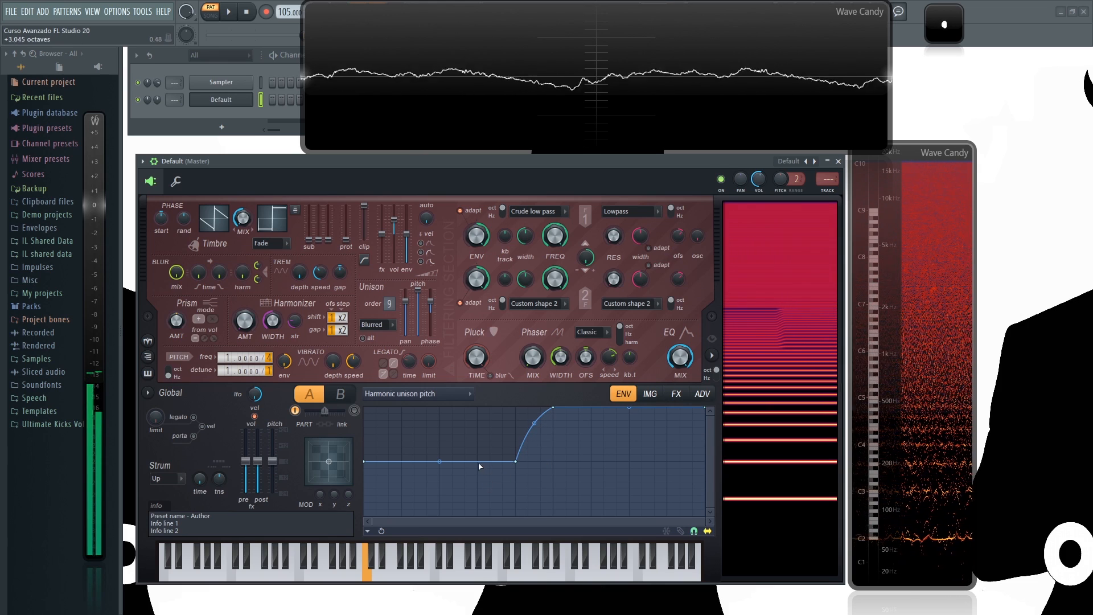
left_click_drag(485, 491, 486, 563)
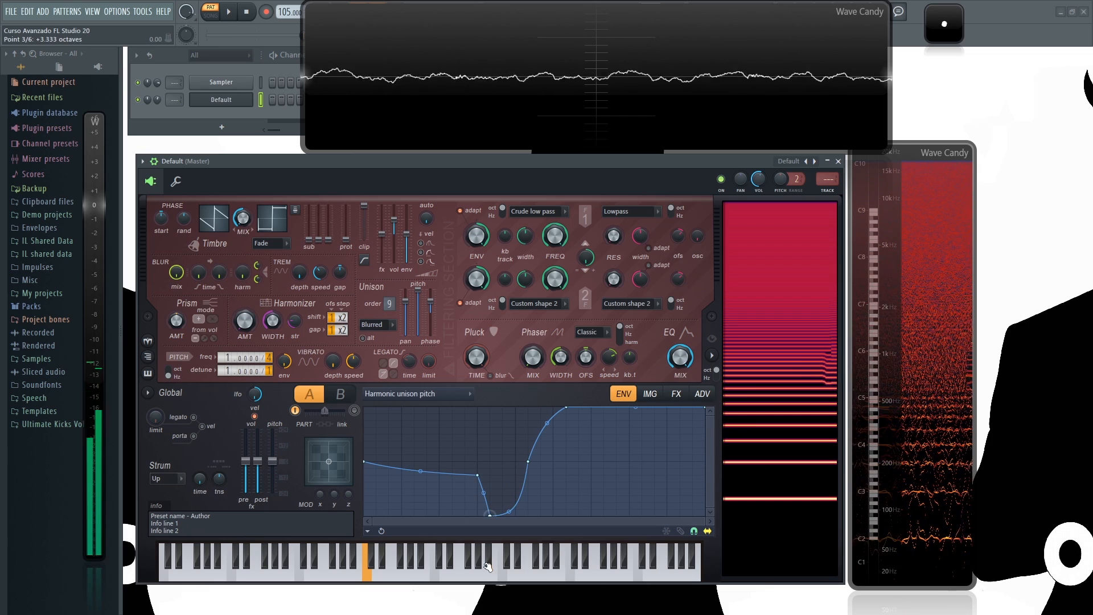
left_click_drag(477, 475, 477, 462)
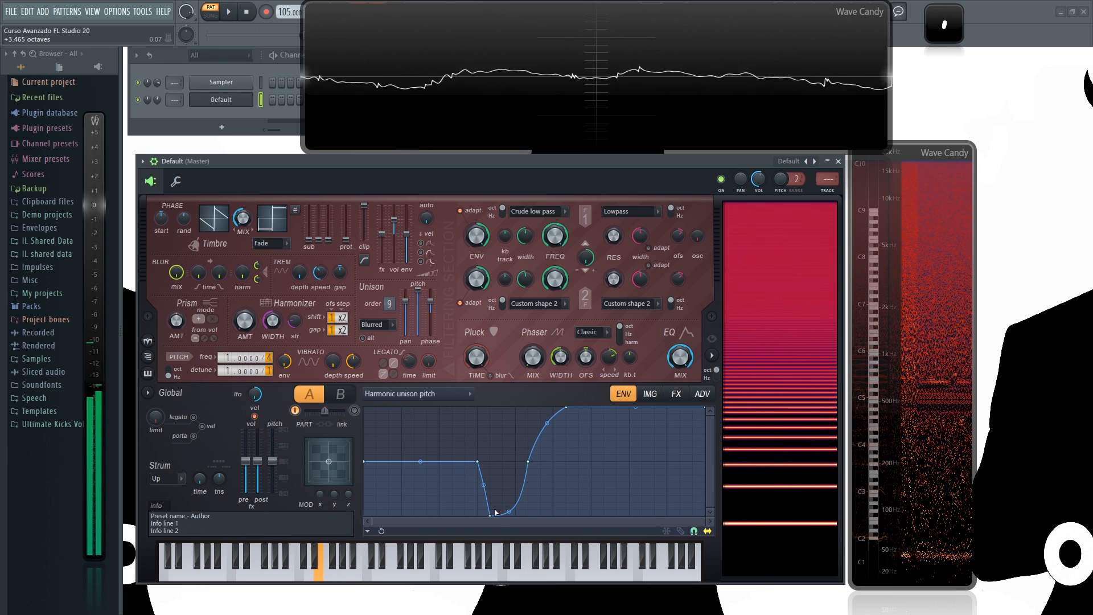
left_click_drag(491, 514, 490, 496)
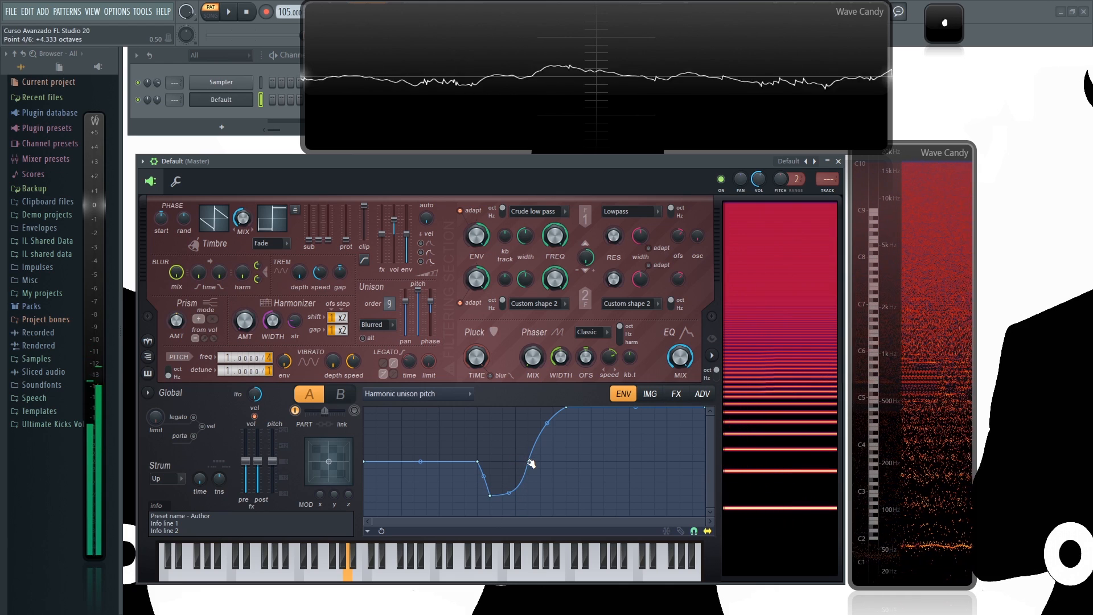
left_click_drag(530, 463, 517, 462)
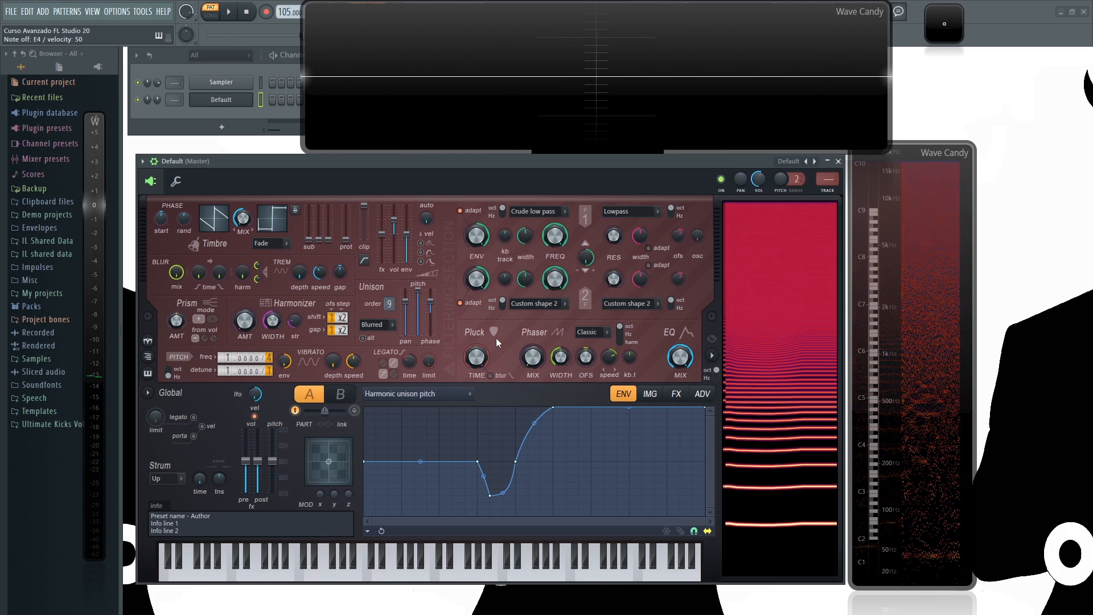
Move the Harmor window slightly aside and show the list of articulation, mapping and shaping targets for part A
left_click_drag(485, 165, 519, 165)
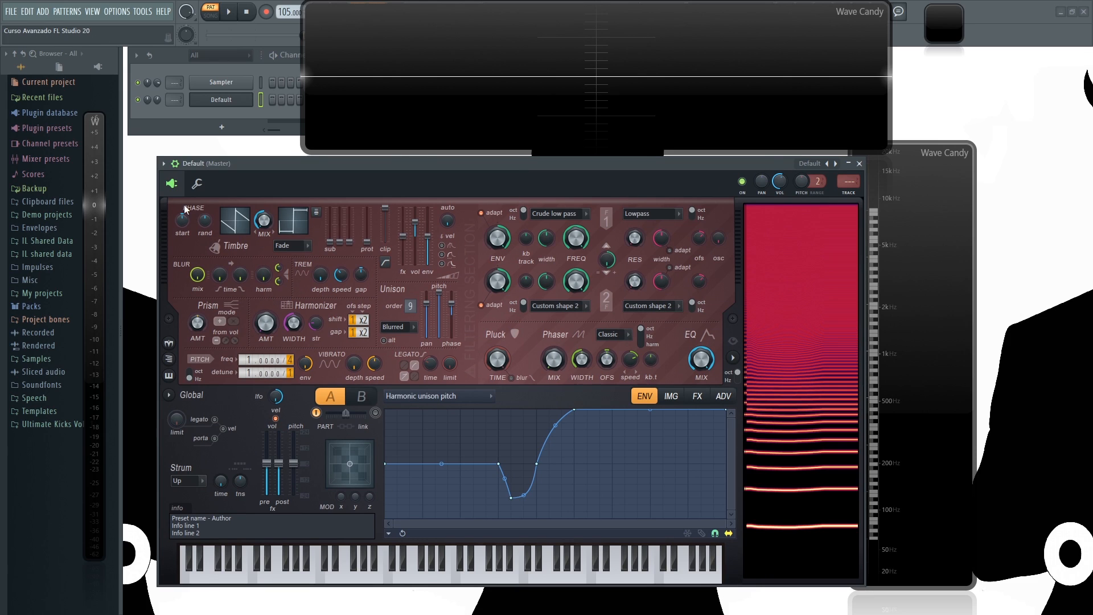
left_click(338, 402)
left_click(339, 402)
left_click(339, 402)
left_click(339, 402)
left_click(439, 395)
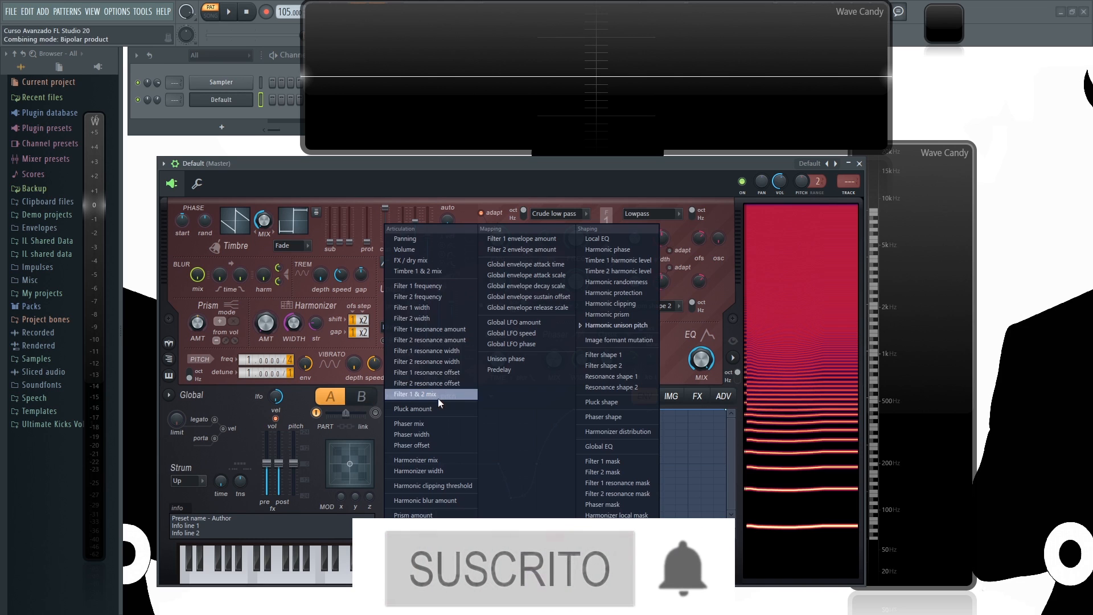
left_click(497, 163)
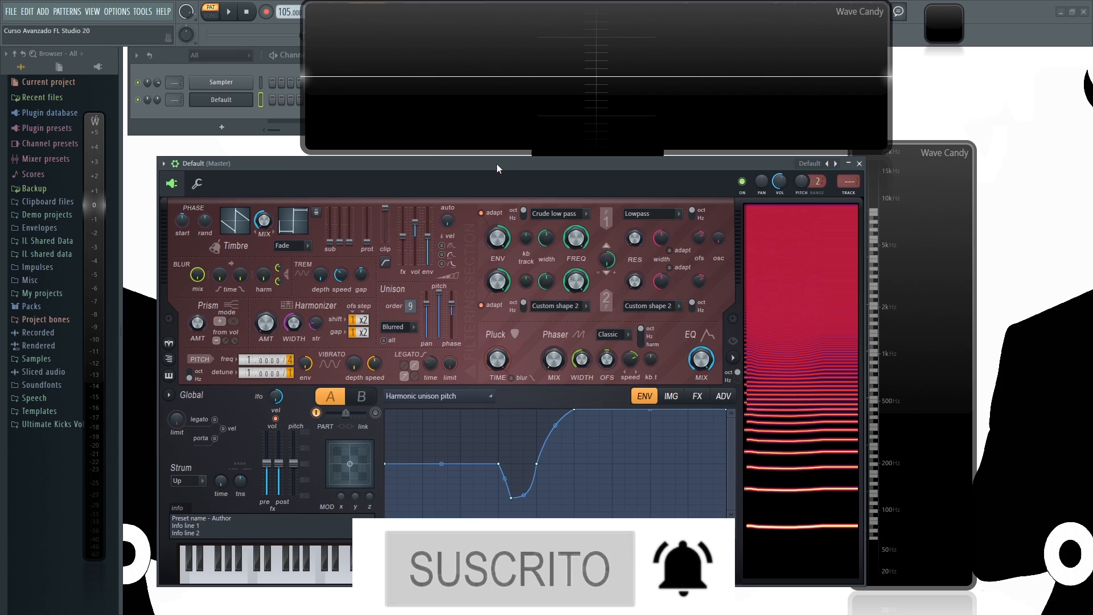
Show the image, effects and advanced pages, ending back on the envelope page
left_click(672, 396)
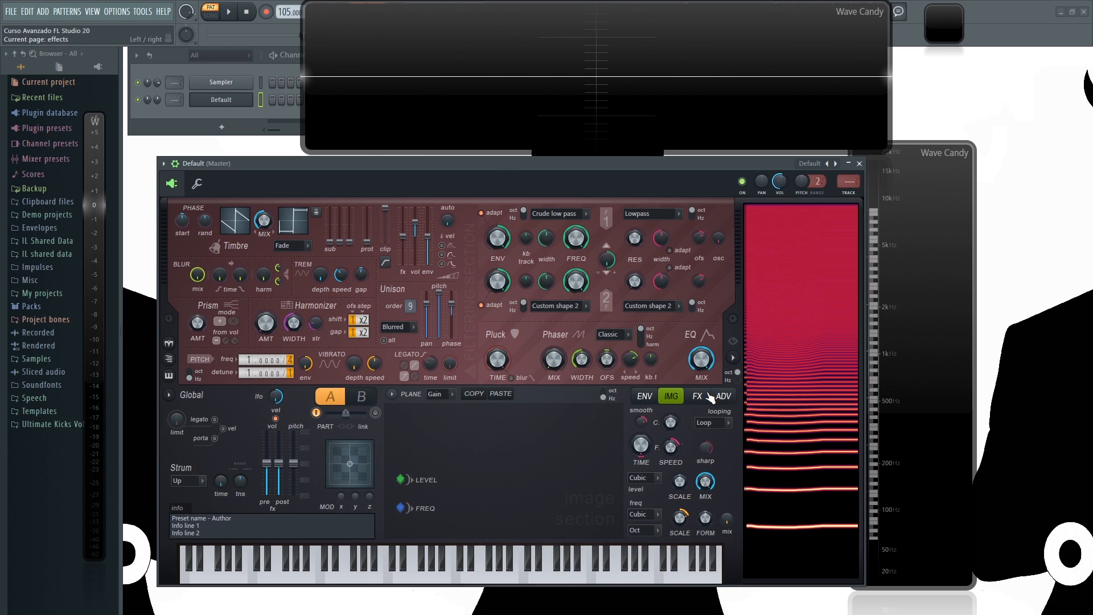
left_click(707, 397)
left_click(724, 399)
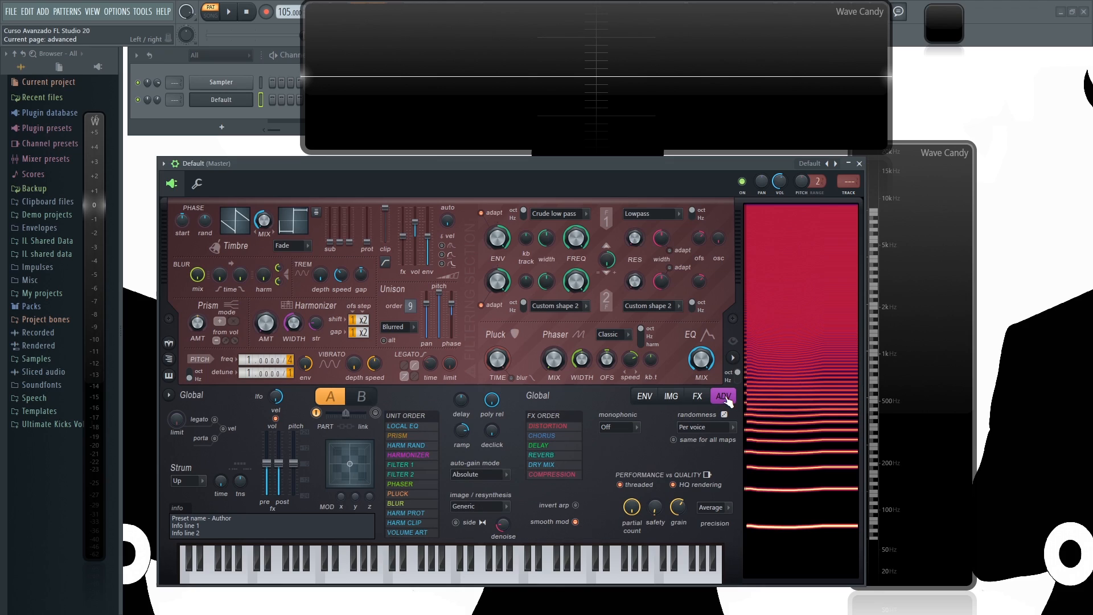
left_click(648, 399)
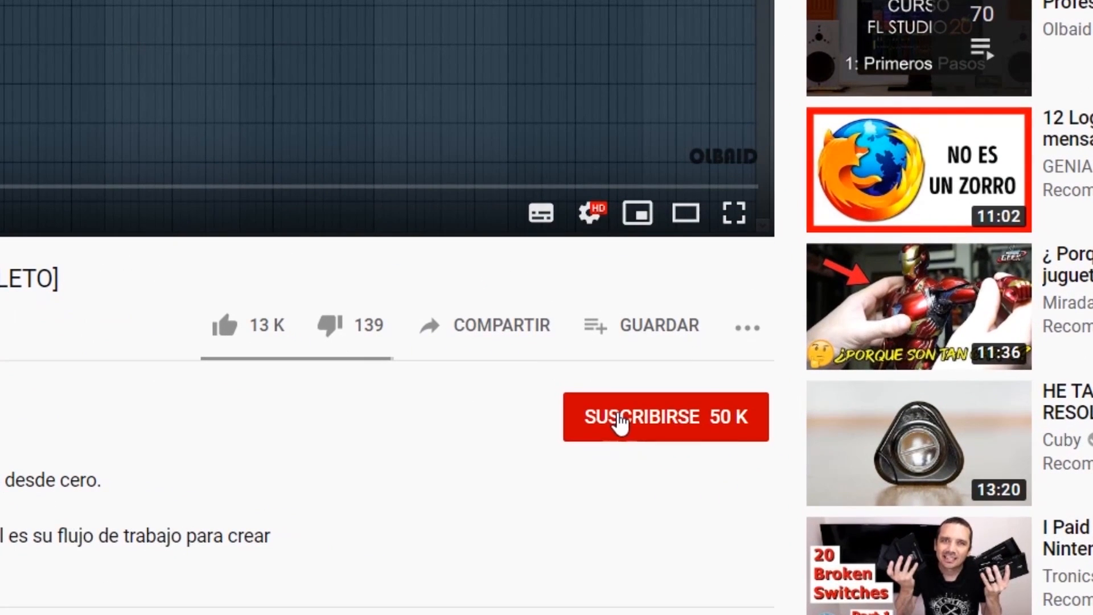
Subscribe to the YouTube channel and turn on its notifications
left_click(699, 422)
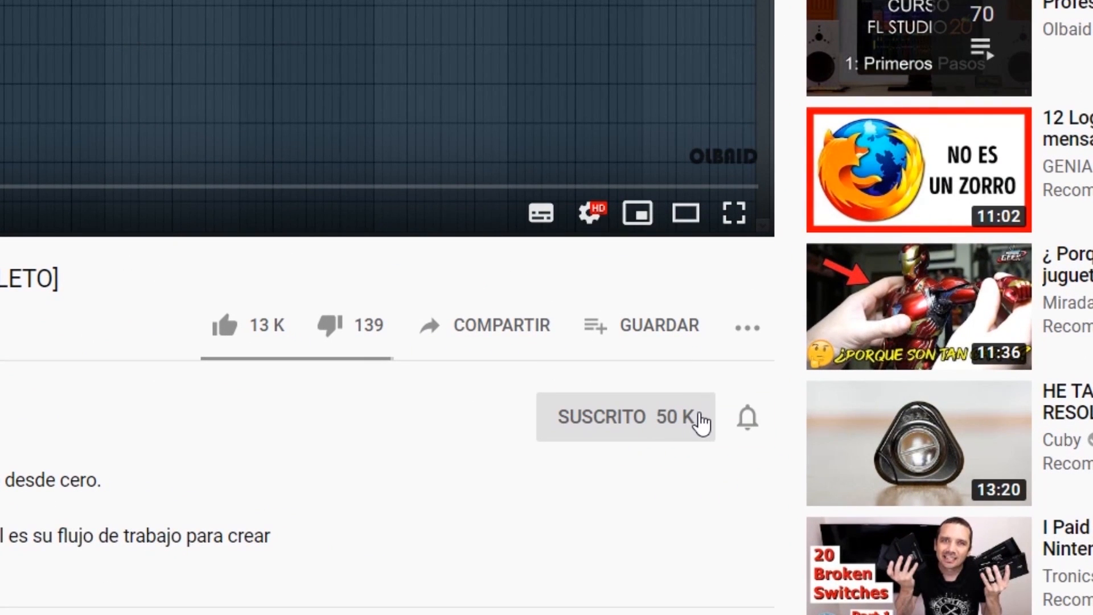
left_click(747, 418)
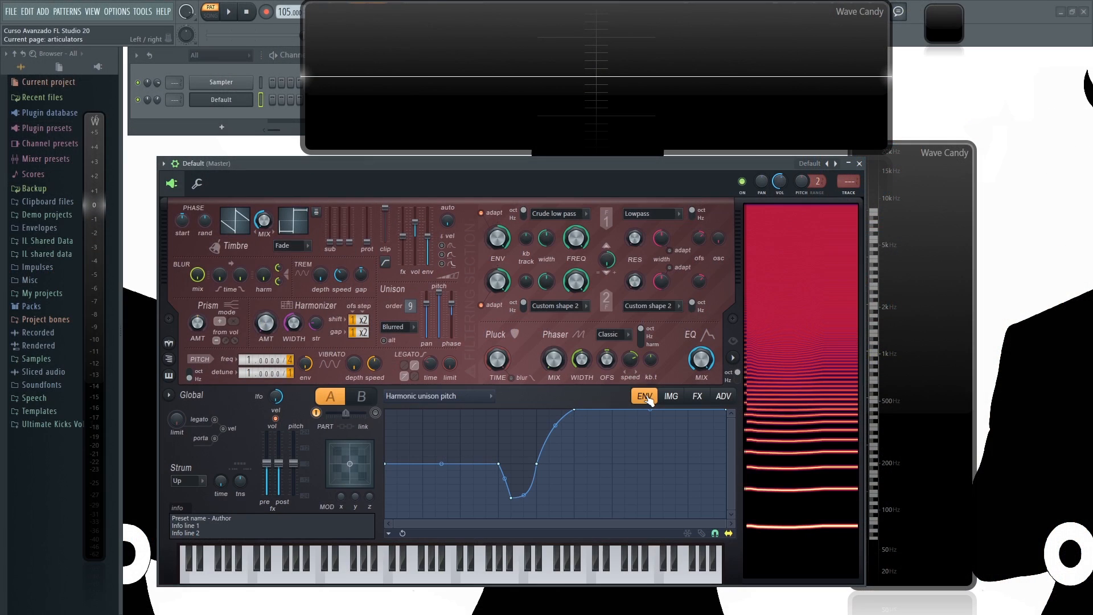